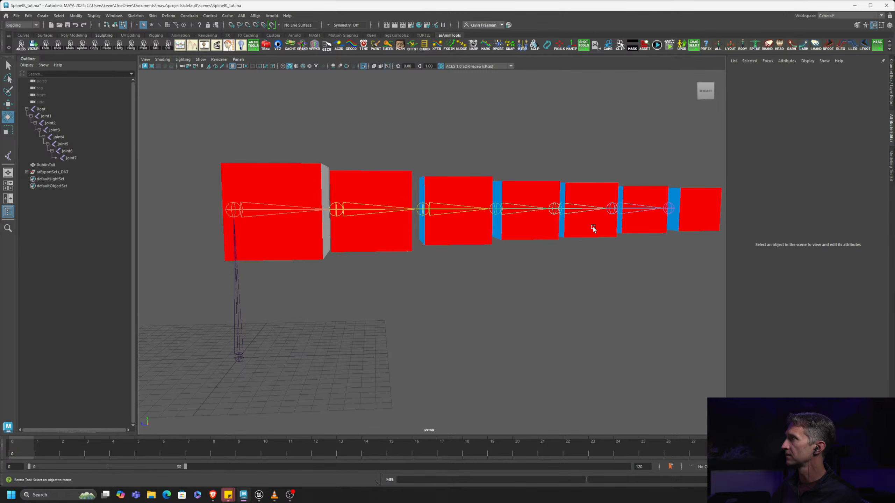
- Examine the segmented tail mesh and its joint chain from several angles
left_click_drag(533, 213, 503, 216, "alt")
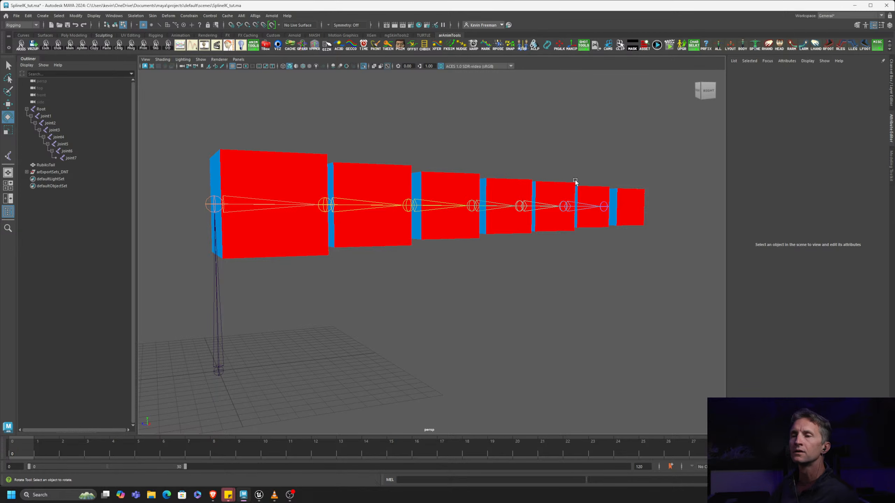
left_click_drag(581, 199, 506, 191, "alt")
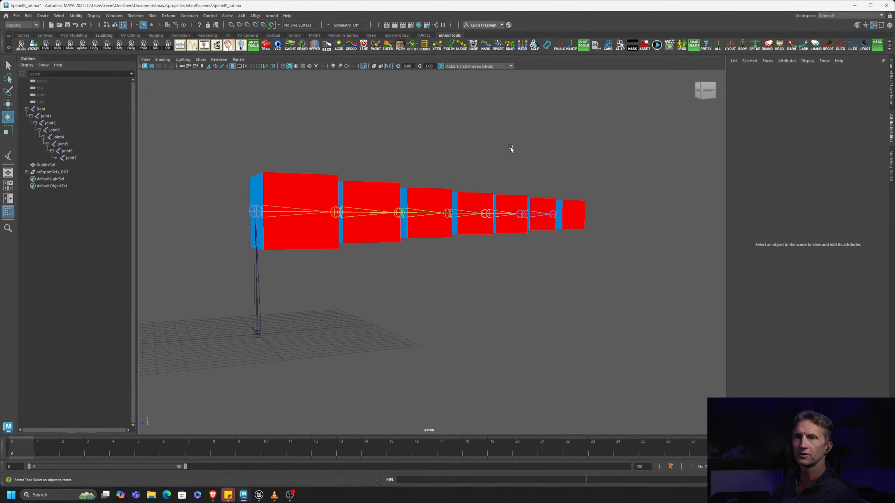
left_click_drag(481, 142, 485, 146, "alt")
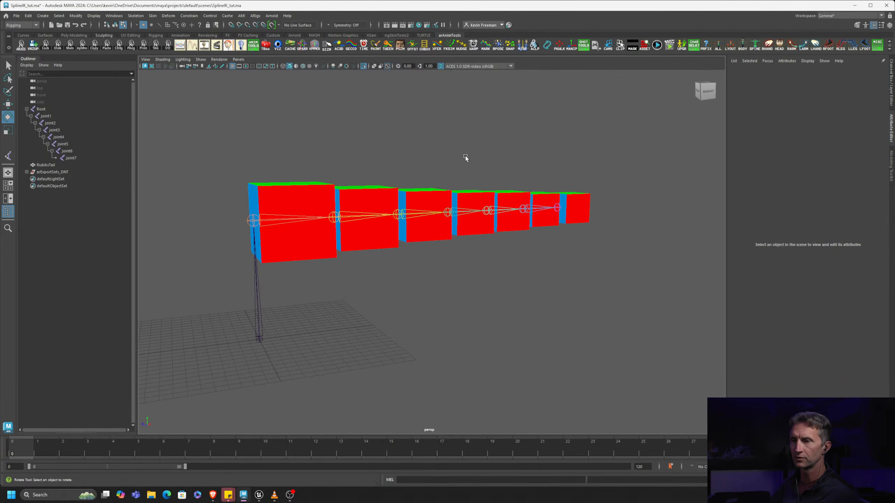
left_click_drag(377, 176, 382, 177, "alt")
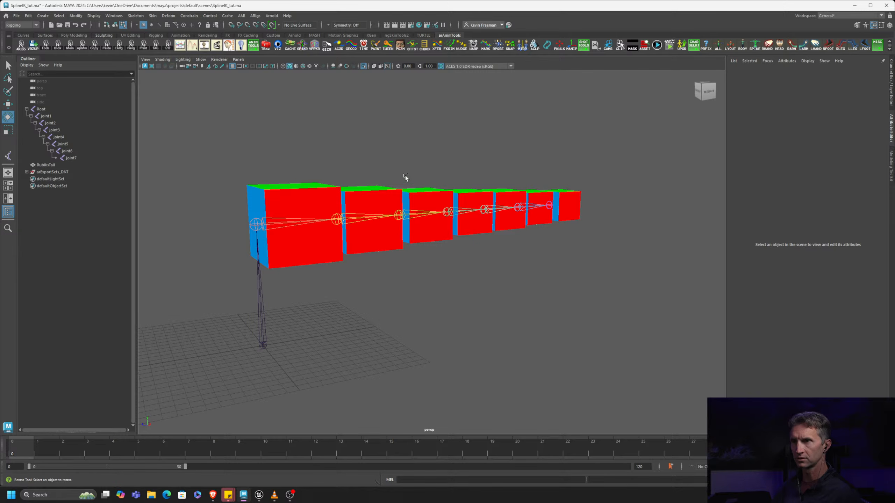
left_click_drag(348, 176, 371, 176, "alt")
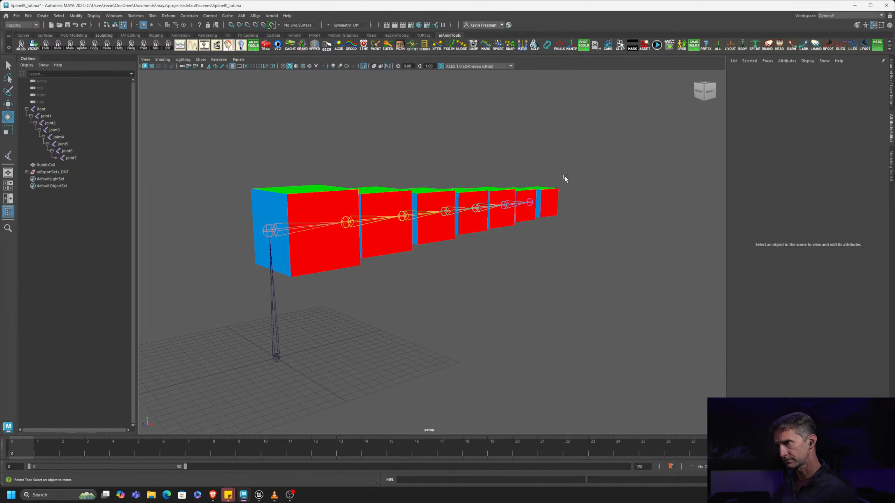
middle_click_drag(522, 174, 532, 177, "alt")
right_click_drag(532, 176, 622, 169, "alt")
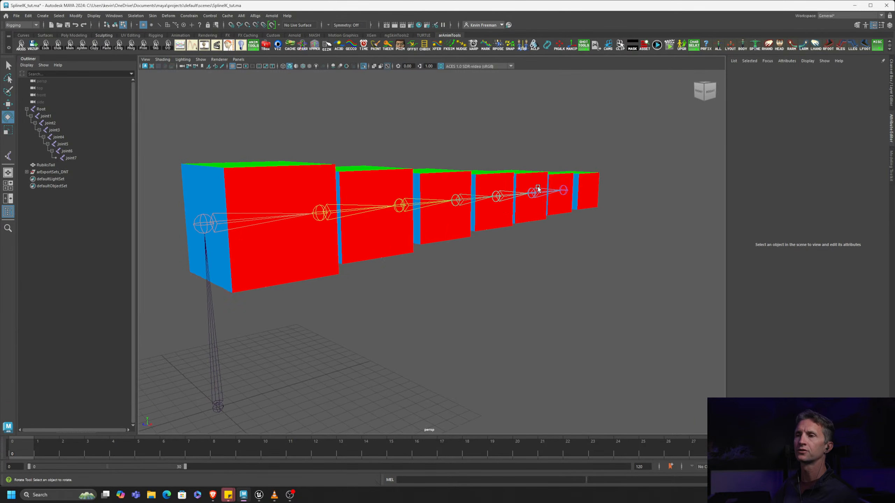
middle_click_drag(538, 187, 575, 169, "alt")
left_click_drag(575, 169, 455, 223, "alt")
right_click_drag(456, 224, 505, 243, "alt")
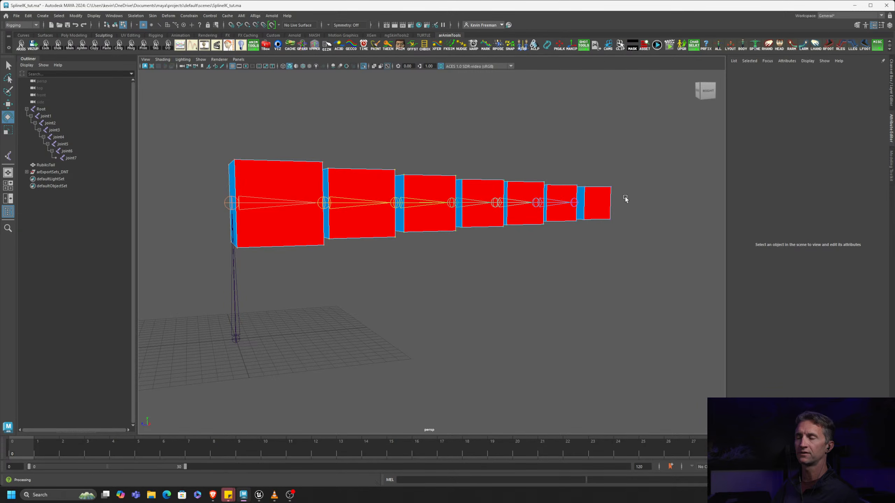
left_click_drag(577, 253, 546, 245, "alt")
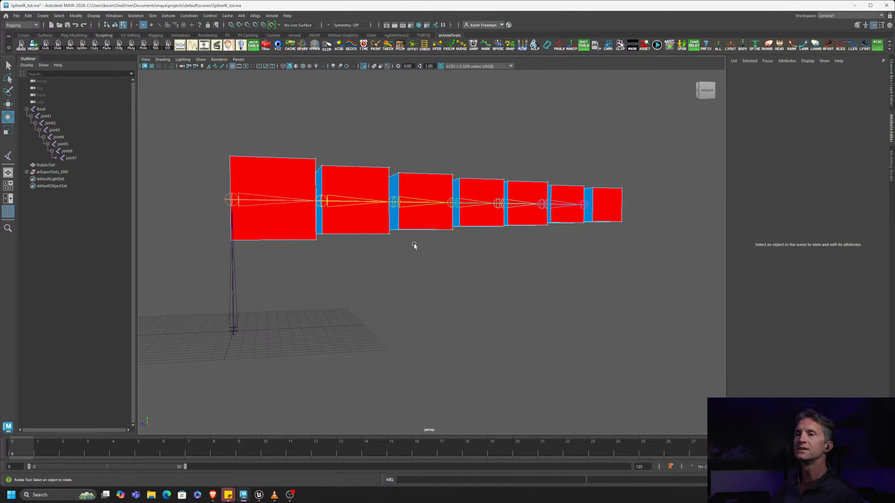
left_click_drag(413, 243, 298, 211, "alt")
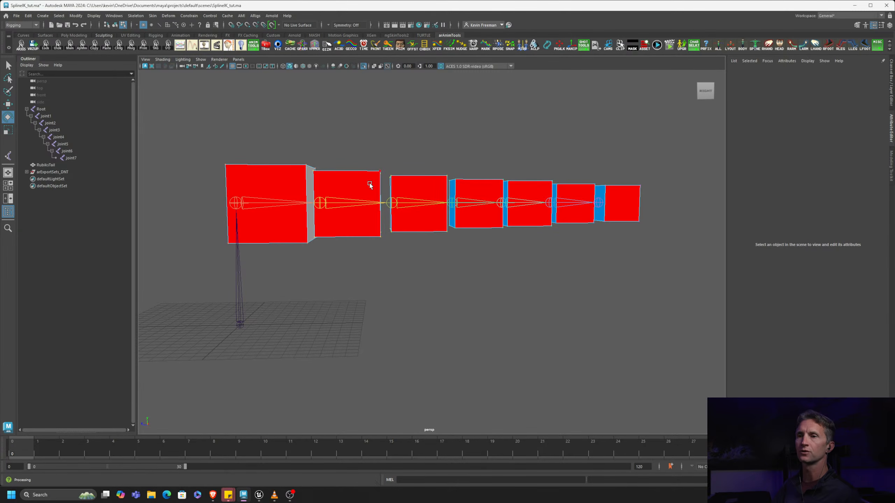
- Switch from component to object selection mode and select joint1 at the base of the tail
left_click_drag(274, 147, 528, 227)
key("e")
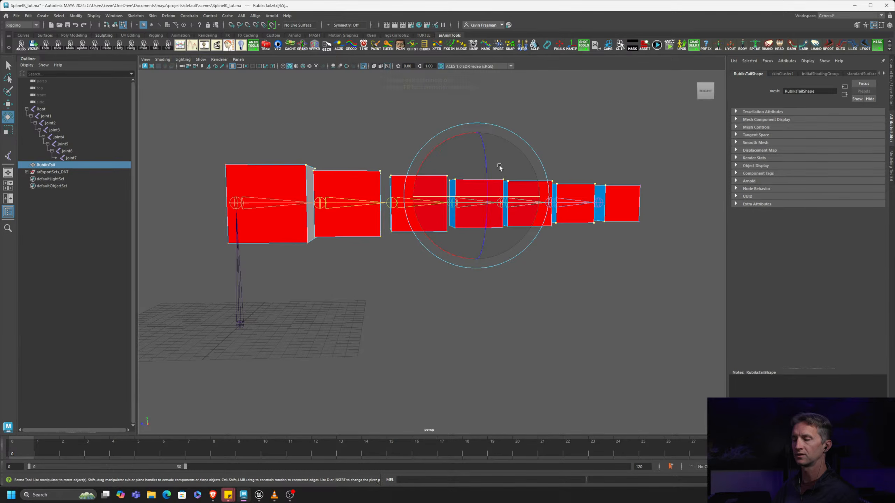
key("F8")
left_click_drag(295, 111, 572, 252)
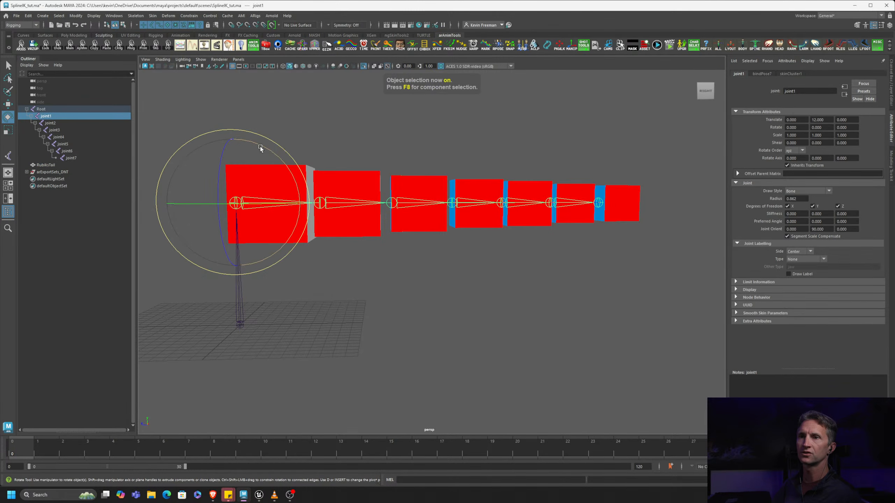
- Try rotating joint1 about -35.6 degrees in Z to swing the whole tail downward, and undo it
left_click_drag(260, 147, 355, 232)
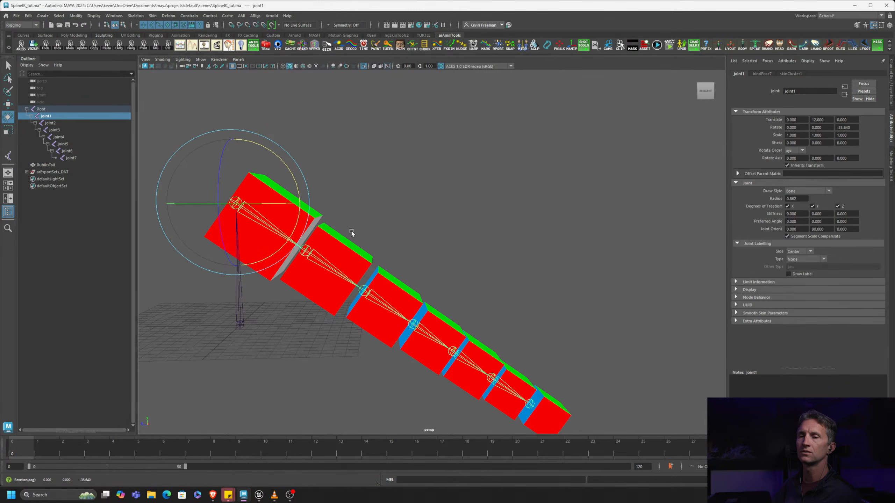
key("ctrl+z")
key("q")
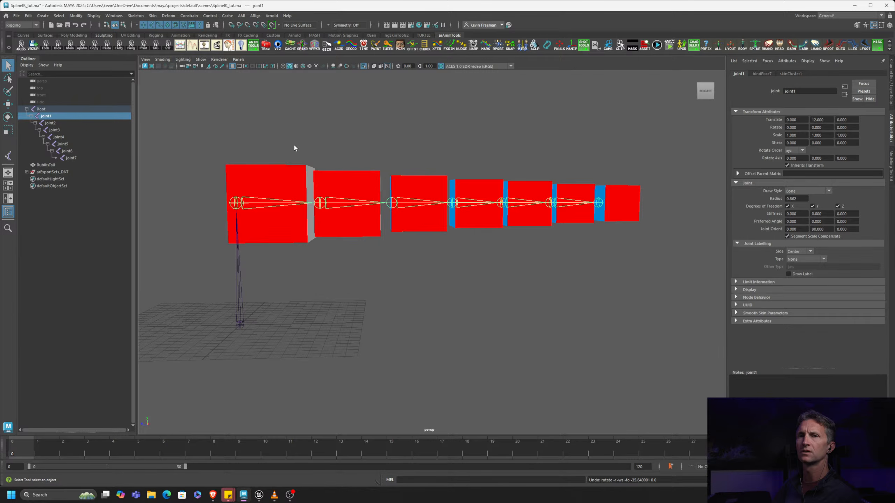
- Select joint1 through joint7 and rotate them together by about -19.8 degrees to curl the tail downward
left_click(74, 156, "shift")
key("e")
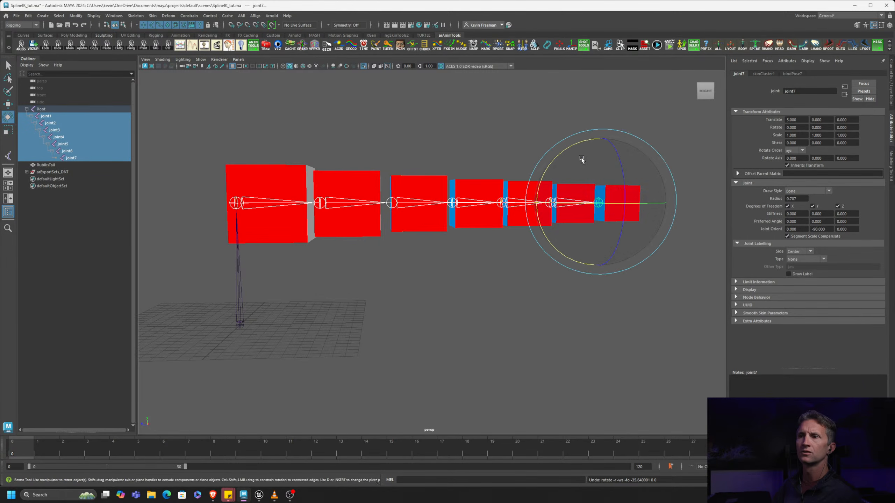
left_click_drag(579, 156, 595, 141)
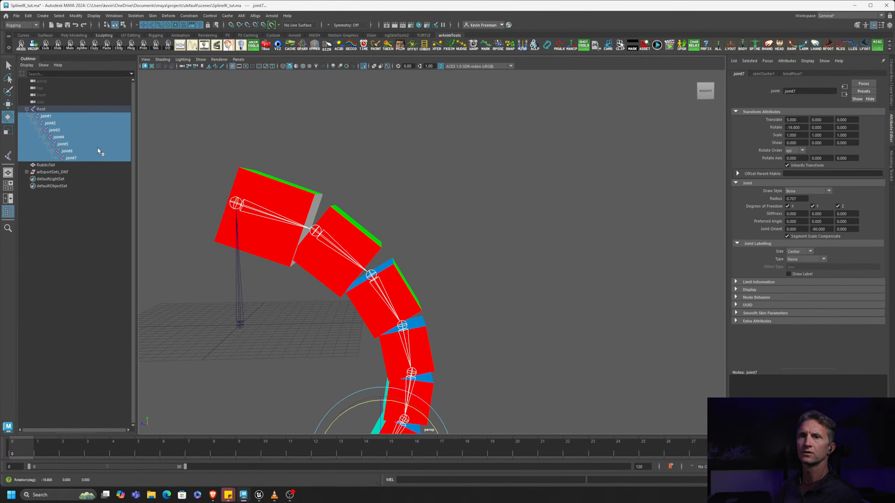
- Try rotating joint5 through joint7 upward to curl only the tail tip, and undo that rotation
left_click(90, 155)
left_click(83, 142, "shift")
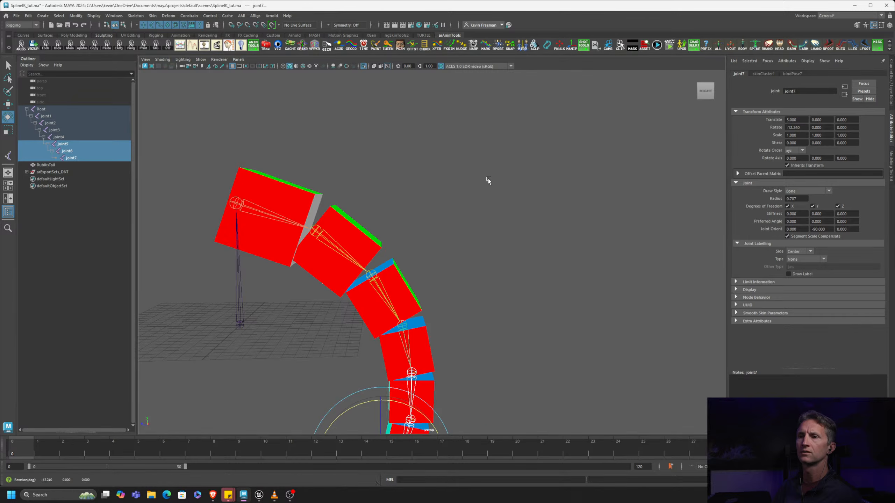
middle_click_drag(487, 179, 440, 181)
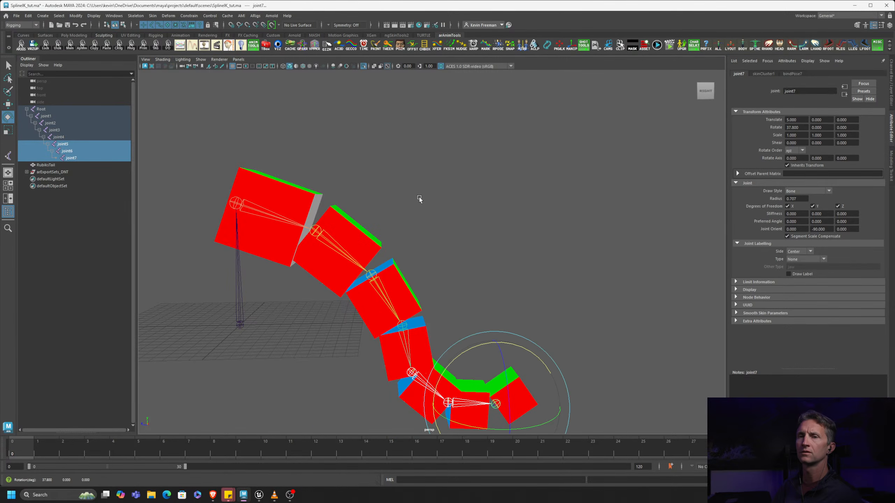
key("ctrl+z")
- Select joint3 through joint7 and rotate them back upward, bringing joint7's X rotation to about 10 degrees
left_click(67, 131)
left_click(84, 157, "shift")
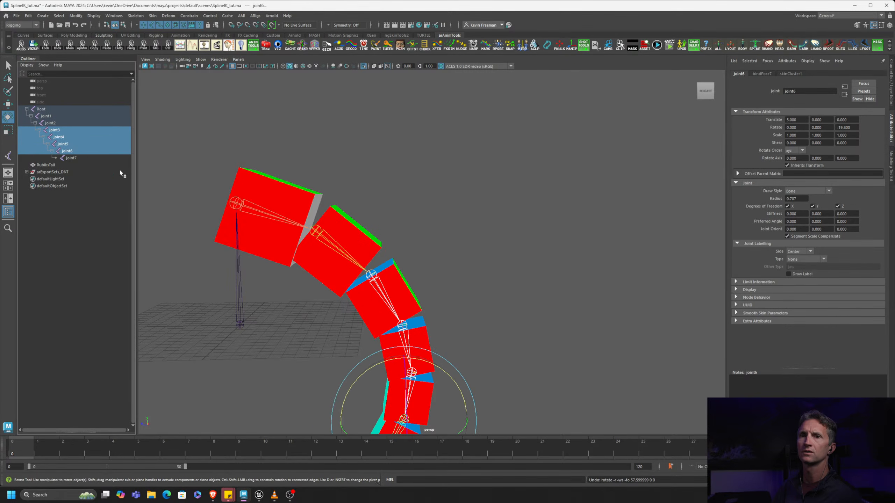
mouse_move(394, 156)
middle_mouse_down()
mouse_move(423, 155)
mouse_move(403, 156)
middle_mouse_up()
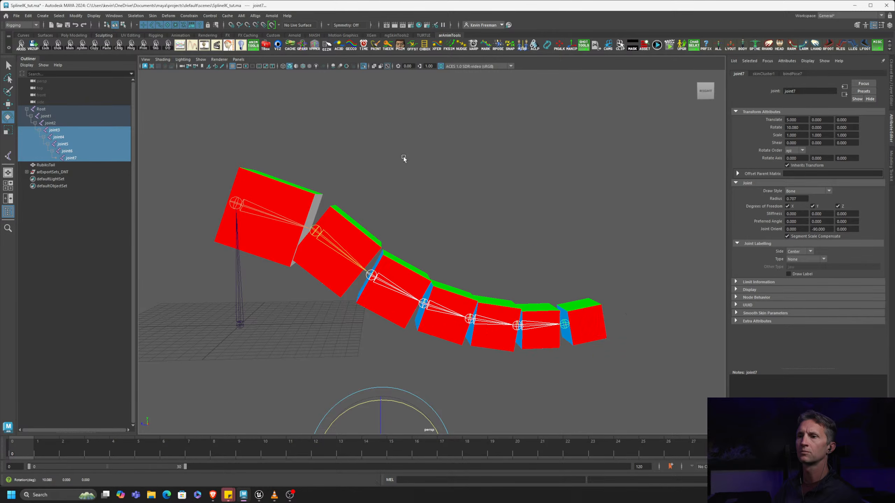
- Move joint1 up to about 14.96 in Translate Y, carrying the posed tail with it
middle_click_drag(485, 195, 492, 165, "alt")
left_click_drag(491, 167, 464, 159, "alt")
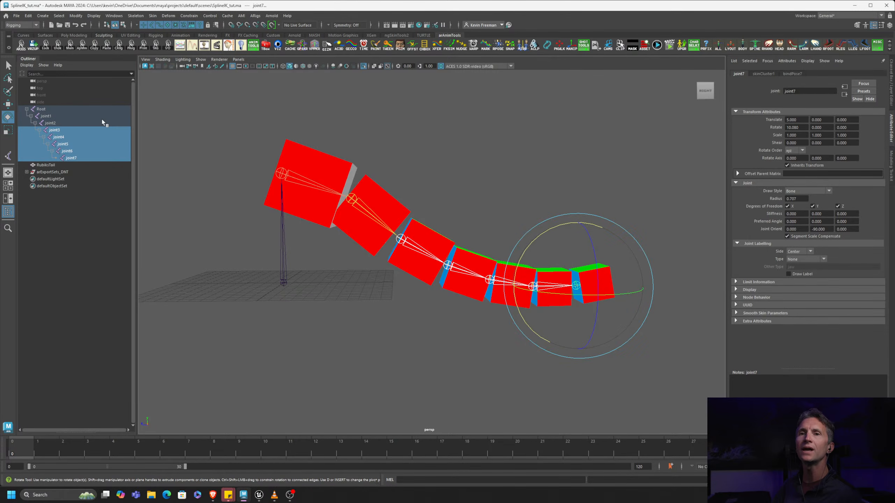
left_click(62, 115)
key("w")
left_click_drag(284, 139, 289, 114)
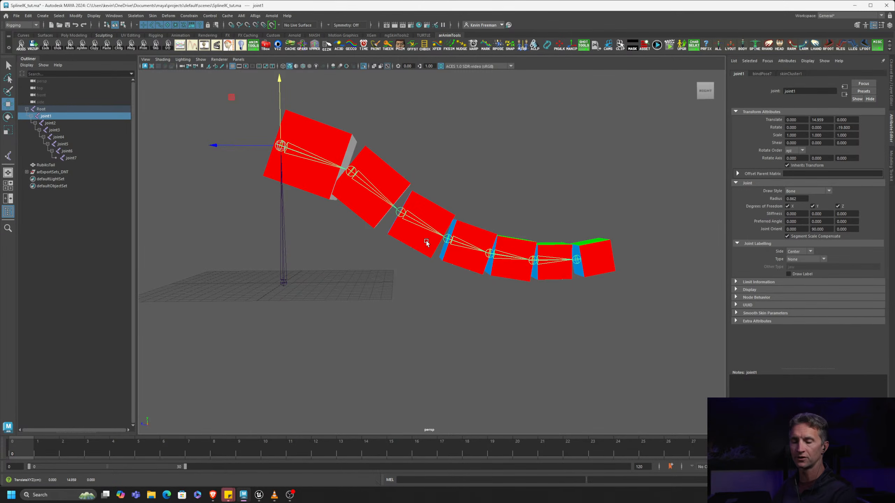
- Undo the joint1 move and all test rotations back to the straight tail pose
key("ctrl+z")
key("ctrl+z")
key("ctrl+z")
key("ctrl+z")
key("ctrl+z")
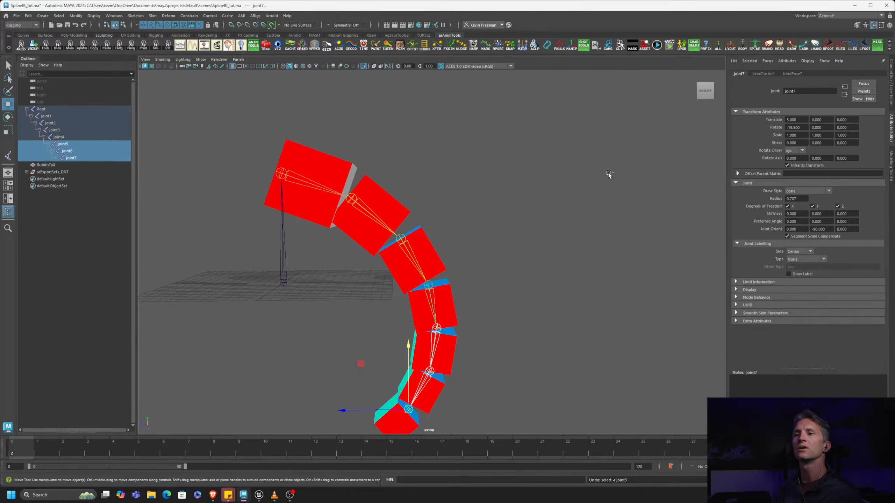
key("ctrl+z")
key("ctrl+z")
key("ctrl+z")
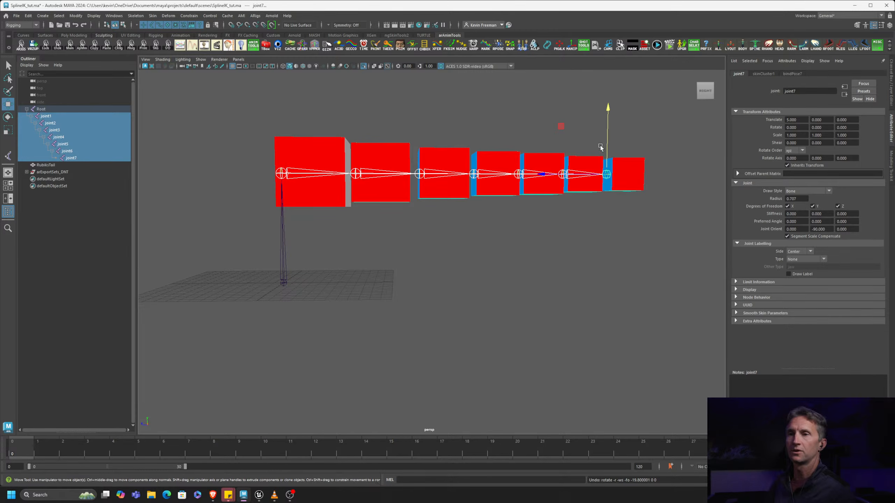
- Create an IK spline handle with joint1 as the start joint and joint7 as the end joint
left_click_drag(457, 146, 359, 216, "alt")
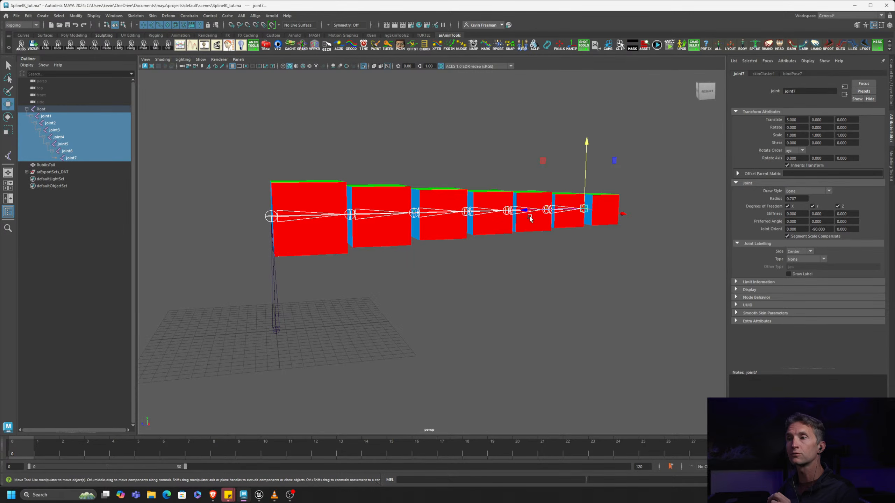
left_click(51, 117)
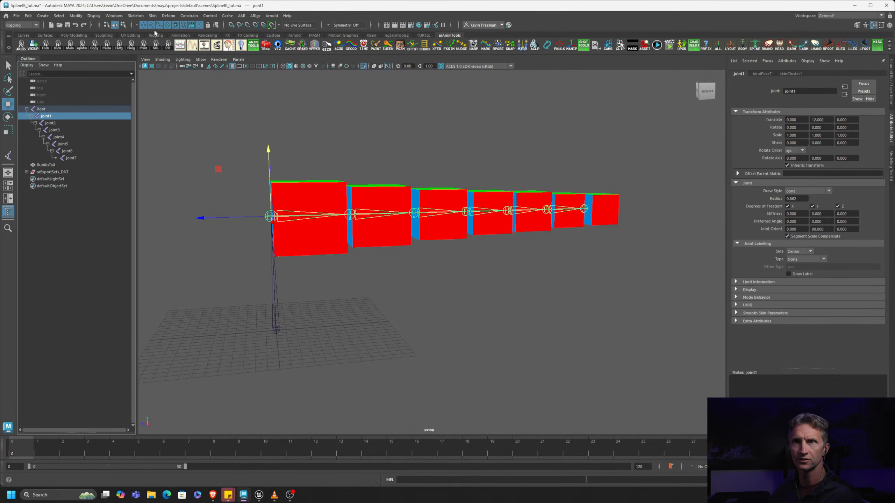
left_click(133, 17)
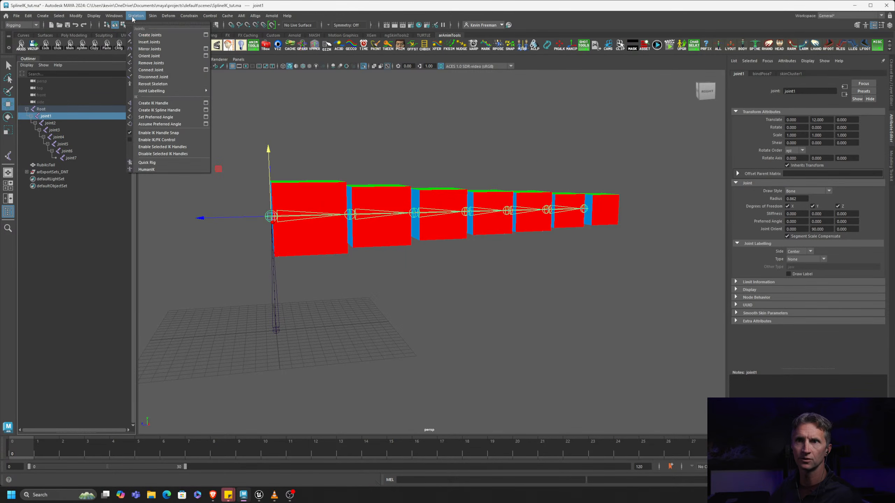
left_click(176, 110)
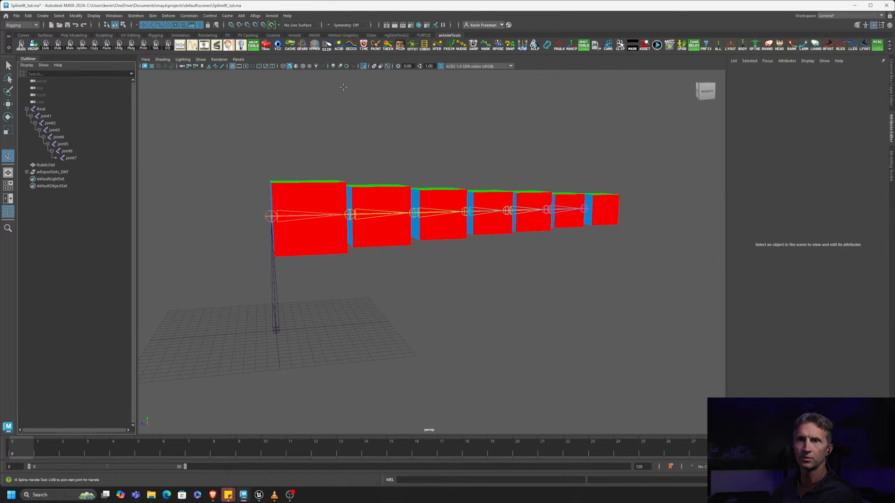
left_click(49, 115)
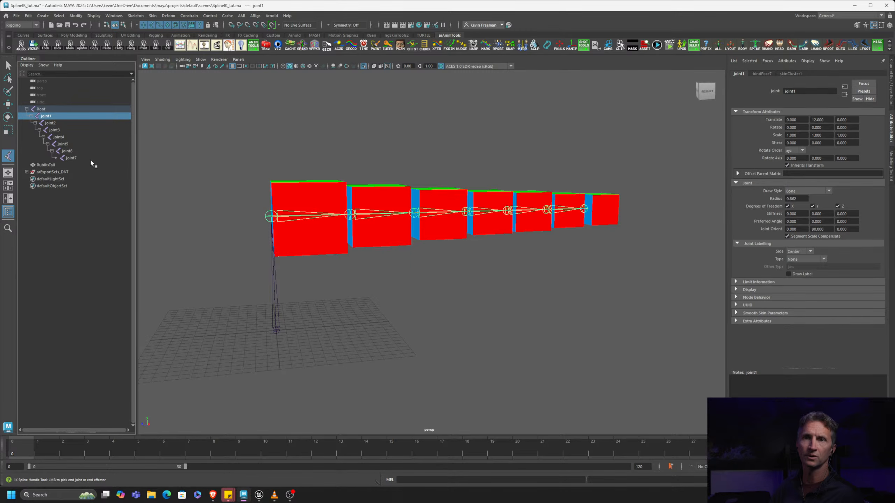
left_click(76, 158)
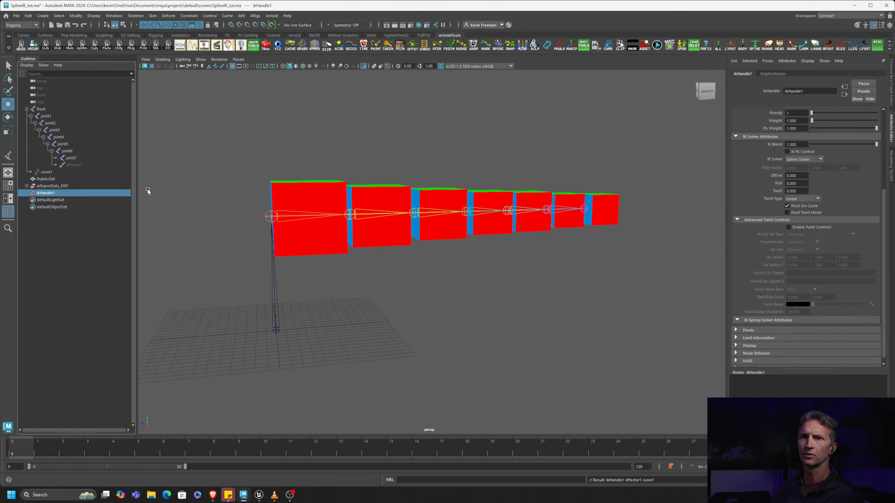
- Display the tail rig in wireframe and check the viewport's object visibility filters for handles
left_click_drag(320, 164, 343, 169, "alt")
right_click_drag(343, 169, 399, 179, "alt")
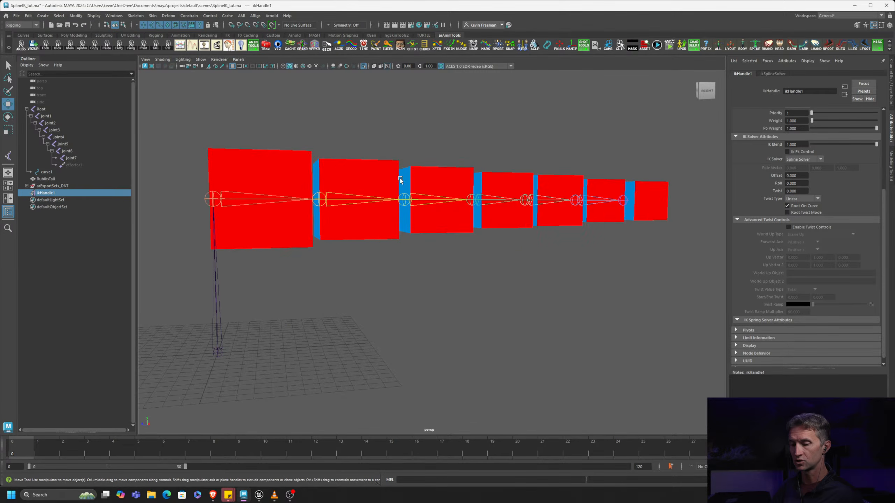
key("4")
left_click_drag(612, 166, 601, 206, "alt")
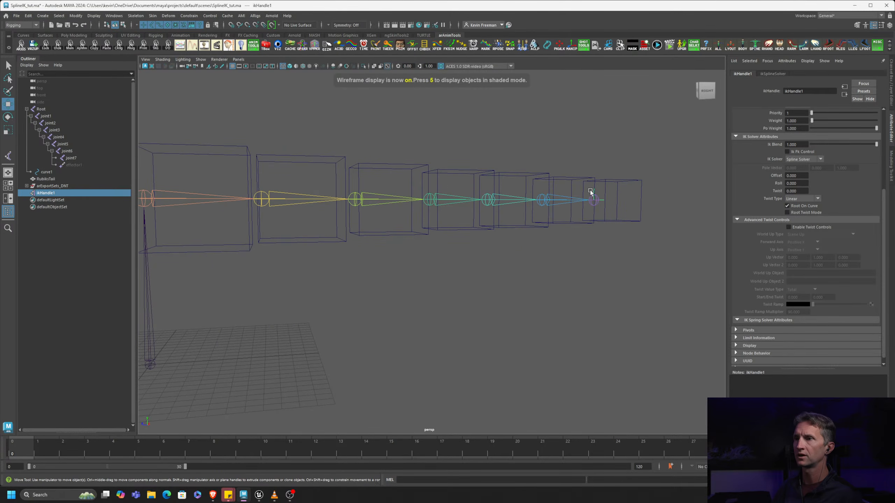
middle_click_drag(391, 152, 430, 171, "alt")
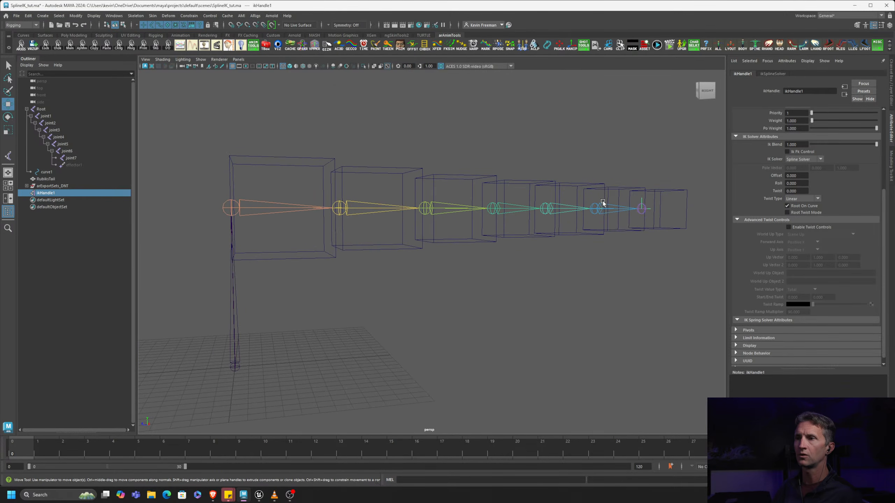
left_click(201, 59)
mouse_move(244, 91)
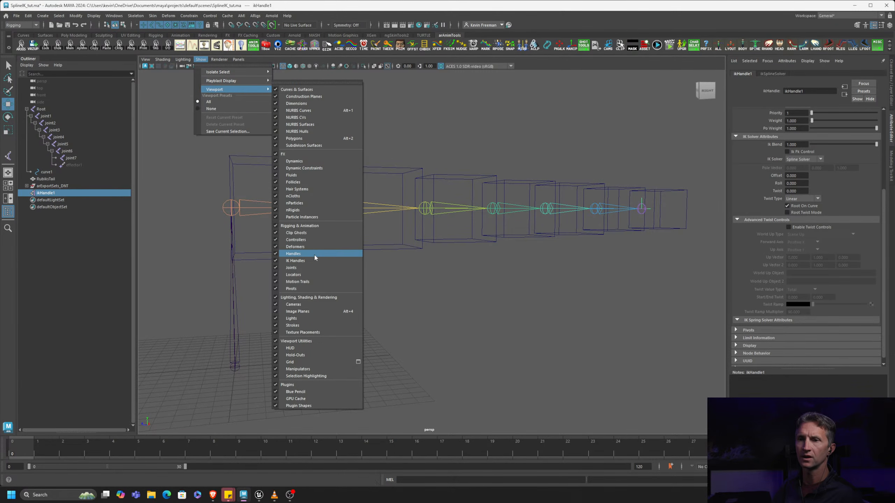
left_click(177, 283)
- Isolate the RubiksTail mesh and curve1 in the viewport so the joints are hidden
left_click(51, 179)
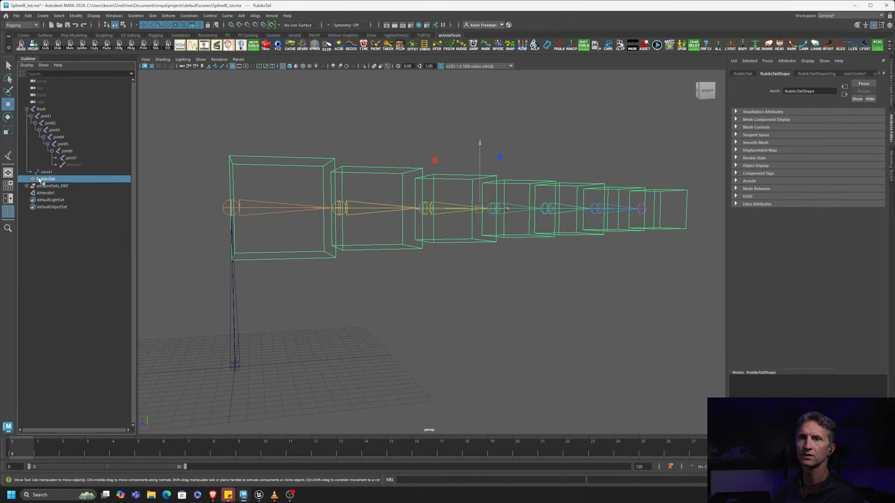
left_click(47, 172)
left_click(71, 179, "ctrl")
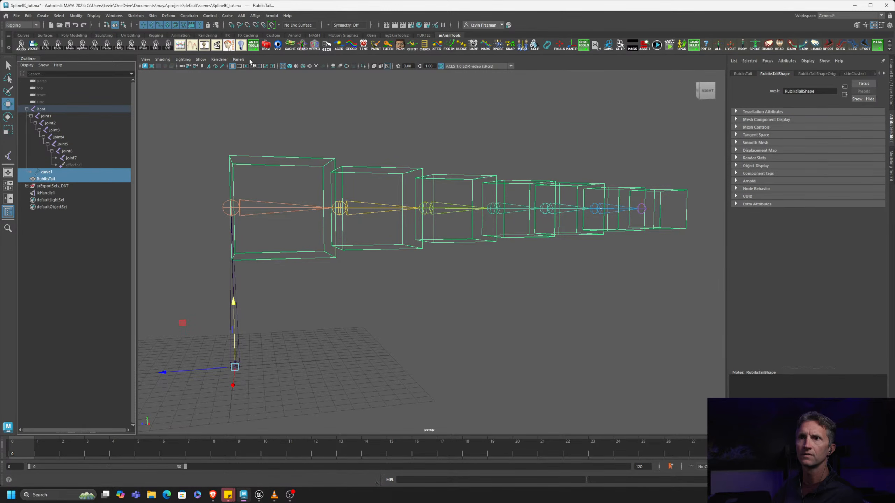
left_click(278, 50)
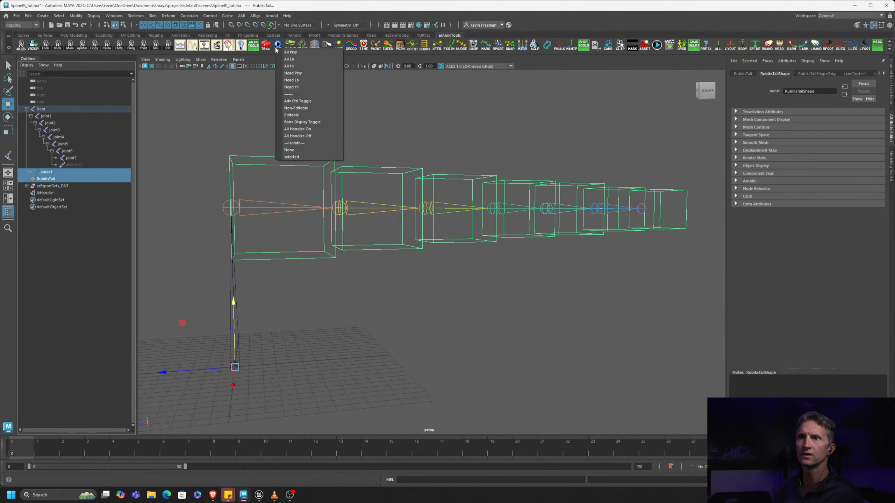
left_click(314, 157)
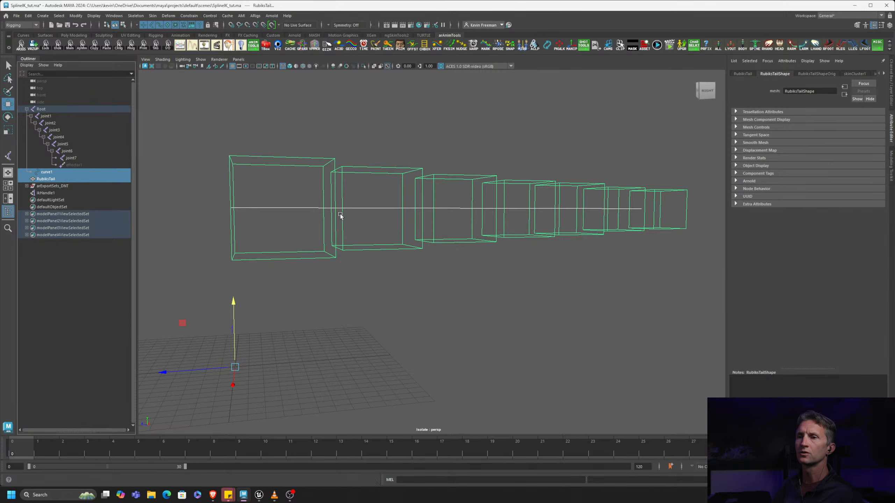
- Switch curve1 to component mode and select its first, second and end CVs in turn
left_click(495, 208)
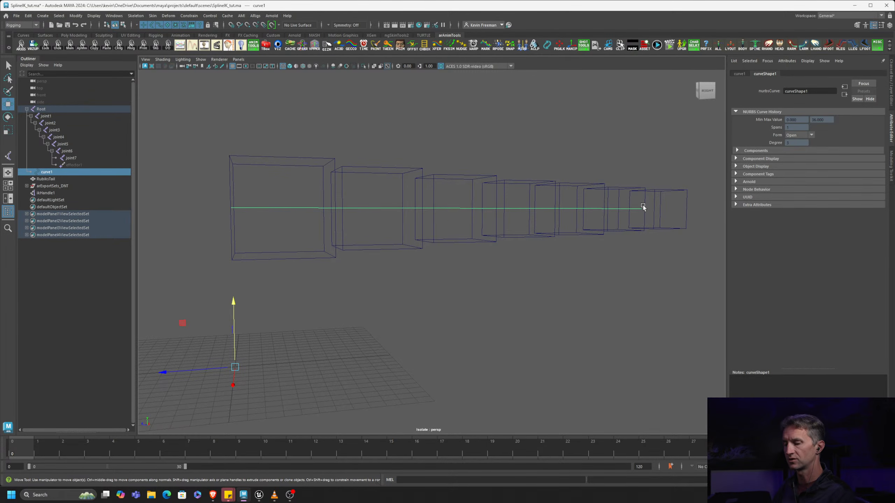
key("F8")
left_click_drag(634, 217, 464, 263, "alt")
left_click_drag(381, 266, 404, 244, "alt")
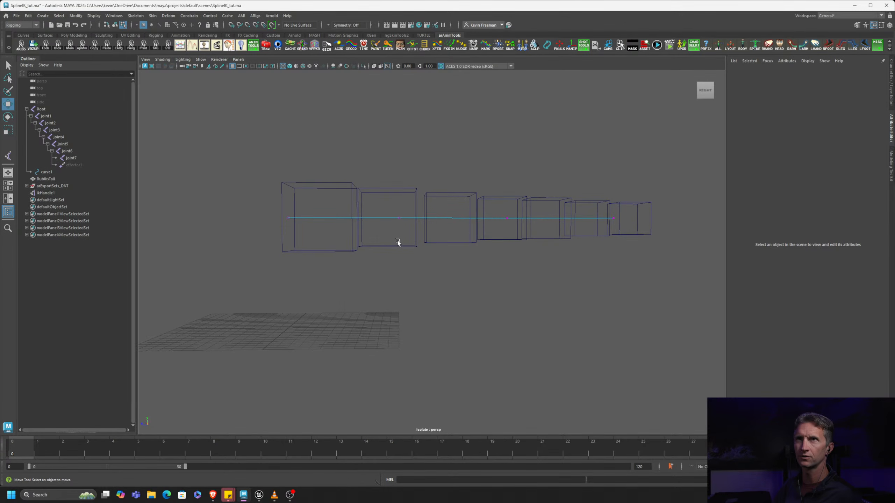
left_click_drag(254, 193, 324, 241)
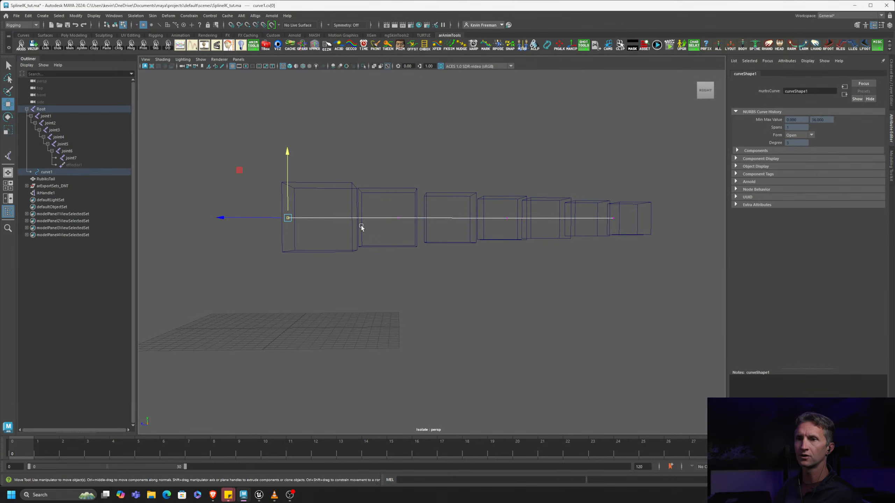
left_click_drag(354, 185, 430, 243)
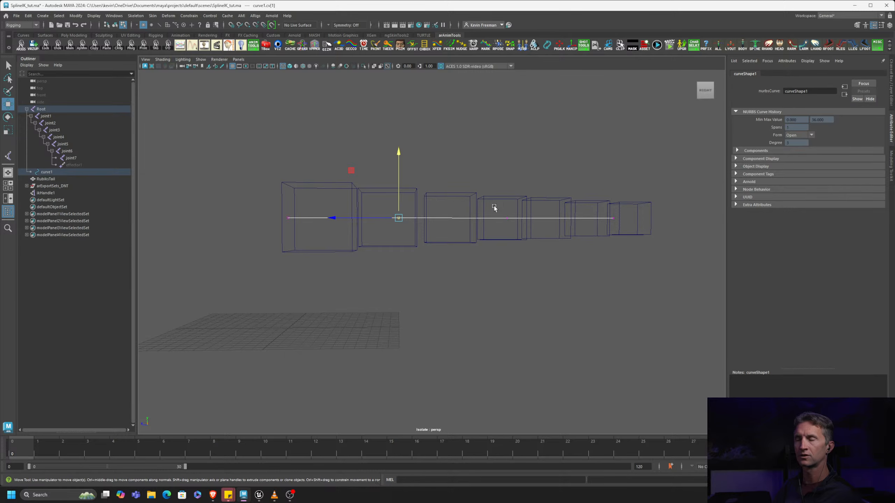
left_click_drag(494, 205, 504, 197, "alt")
left_click_drag(553, 219, 619, 256, "alt")
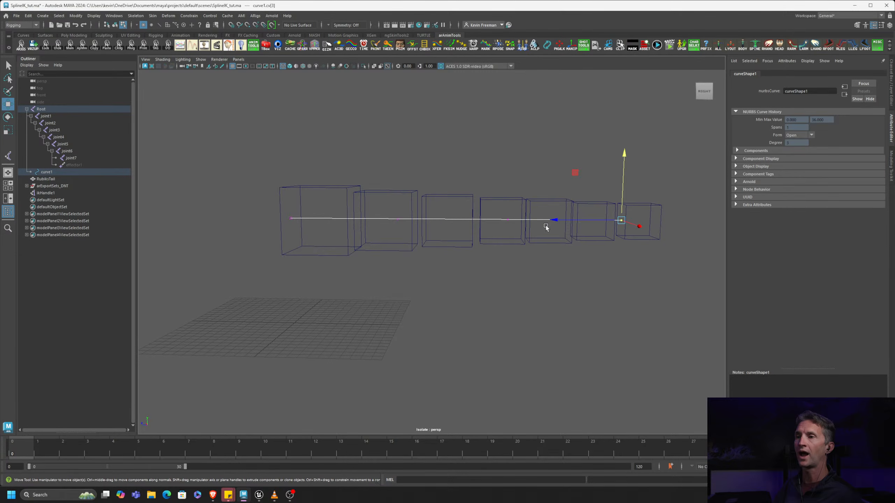
- Try moving the third CV of curve1 vertically to bend the tail, and undo the move
left_click_drag(491, 205, 530, 246)
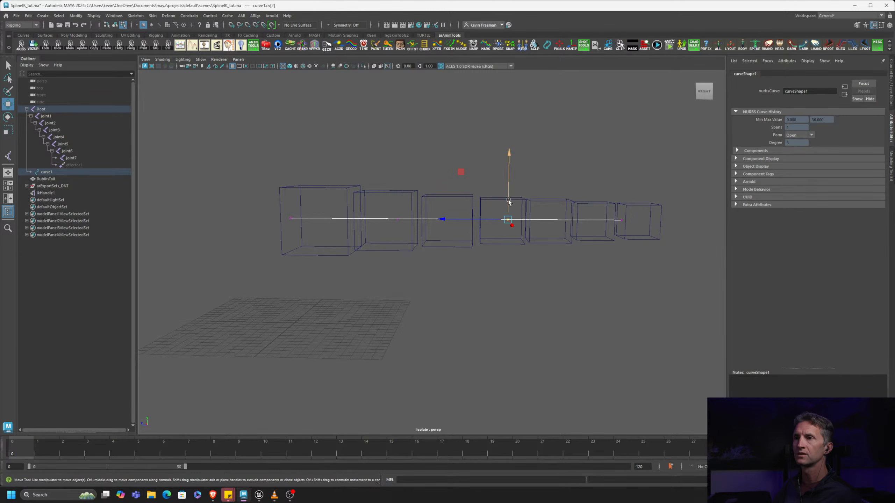
mouse_move(507, 204)
left_mouse_down()
mouse_move(521, 125)
mouse_move(530, 282)
mouse_move(522, 152)
mouse_move(524, 197)
left_mouse_up()
key("ctrl+z")
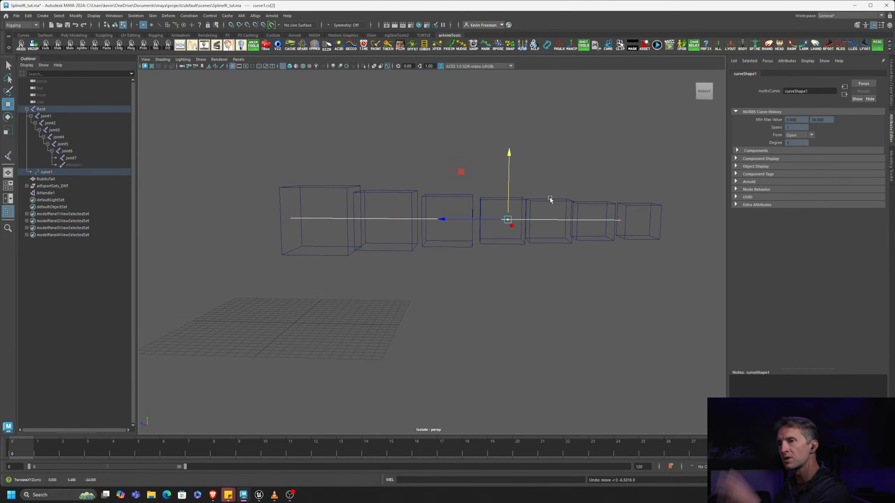
- Select each of curve1's four CVs one after another, from the tail's base to its tip, to check their positions
left_click_drag(557, 191, 455, 259, "alt")
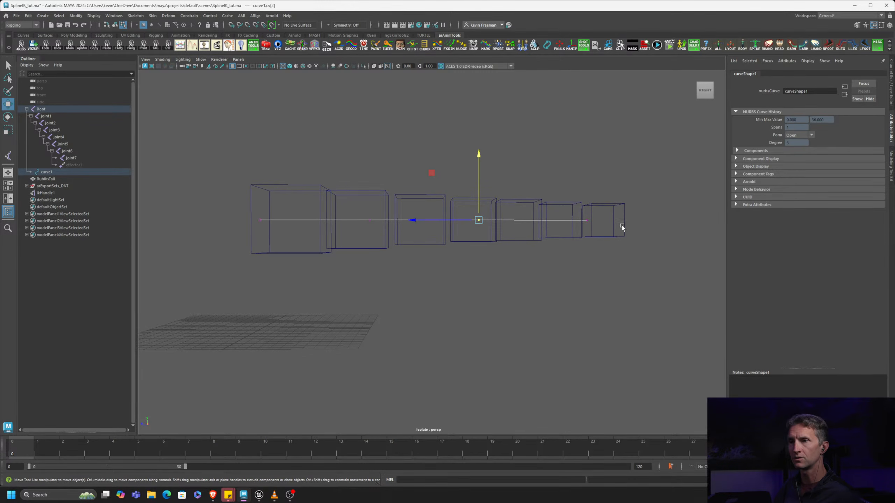
left_click_drag(243, 189, 280, 243)
left_click_drag(352, 185, 419, 240)
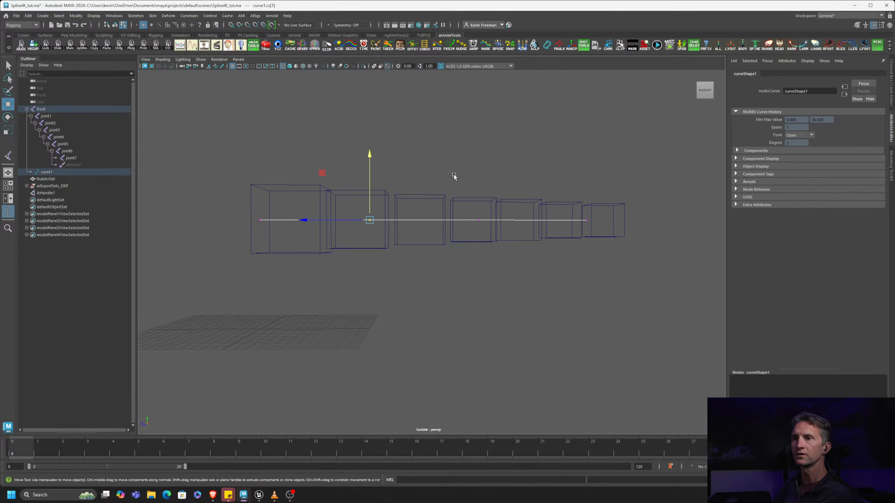
left_click_drag(454, 176, 508, 248)
left_click_drag(544, 180, 622, 247)
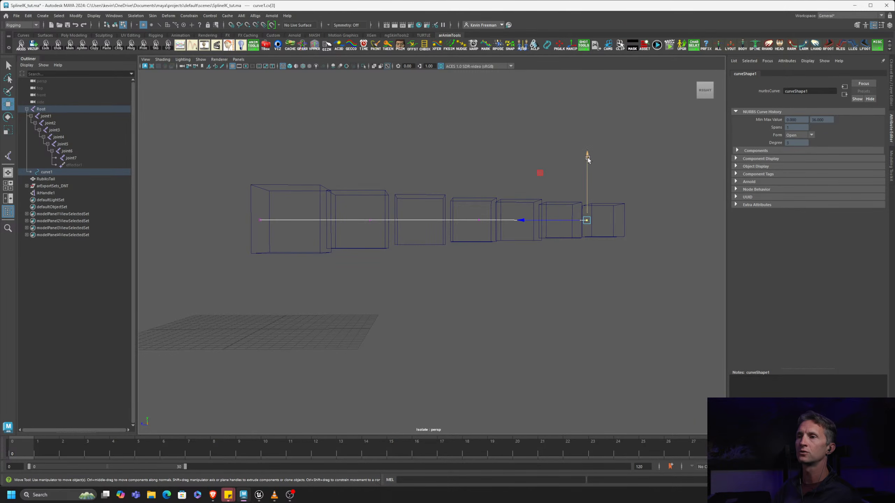
- Move the end CV of curve1 upward and toward the root so the tail curls up
left_click_drag(588, 160, 569, 89)
left_click_drag(541, 154, 435, 151)
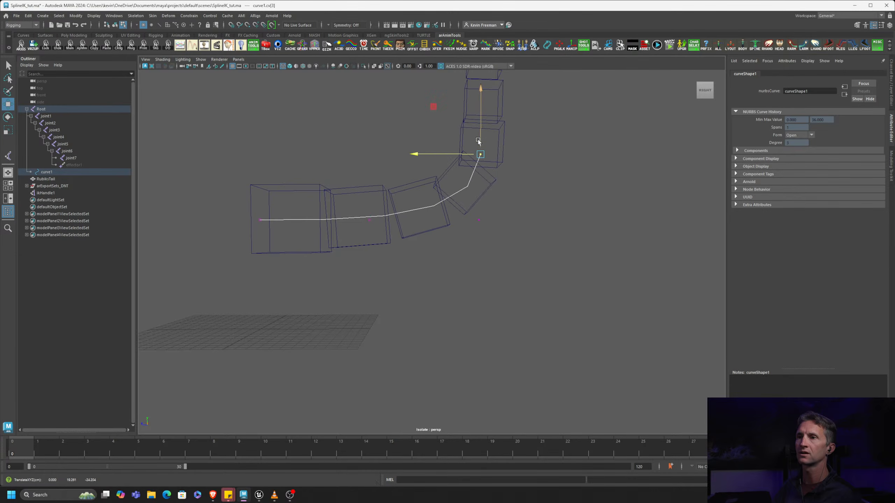
middle_click_drag(478, 141, 496, 214, "alt")
left_click_drag(498, 202, 496, 131)
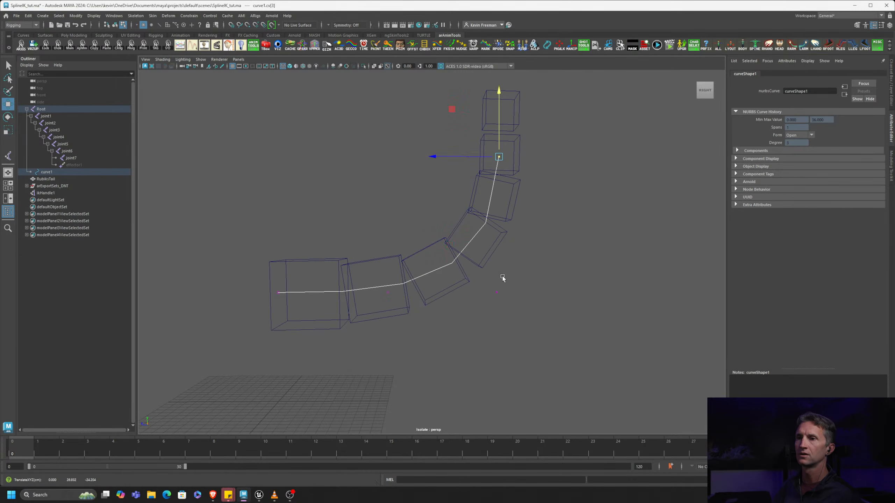
- Pull the third CV of curve1 away from the root and raise the second CV to reshape the tail's bend
left_click(506, 298)
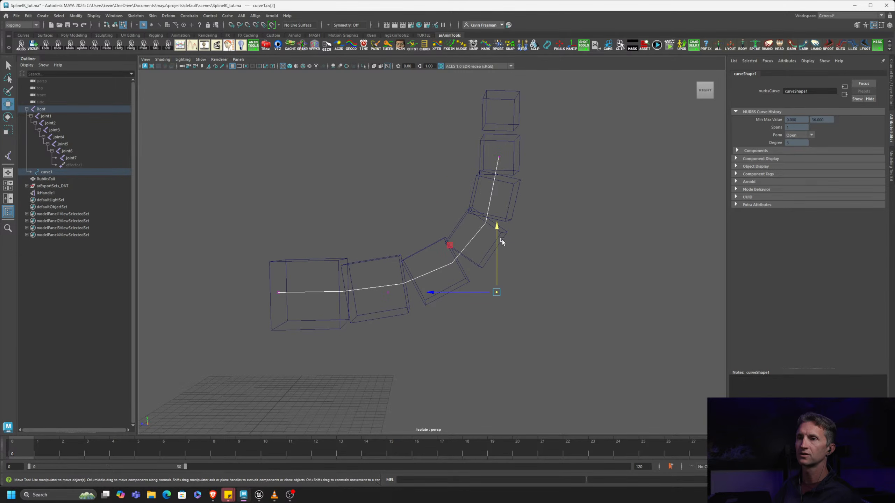
left_click_drag(463, 296, 562, 307)
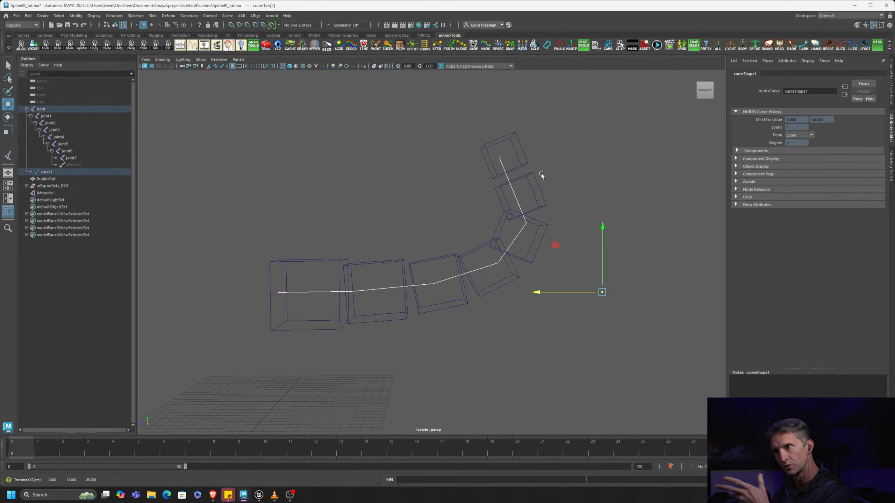
middle_click_drag(560, 223, 590, 197, "alt")
left_click_drag(590, 197, 558, 203, "alt")
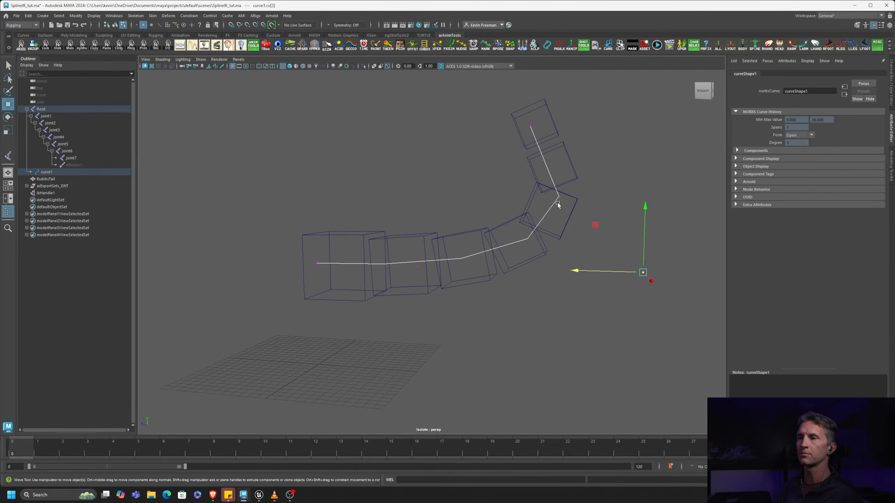
left_click_drag(466, 269, 485, 263, "alt")
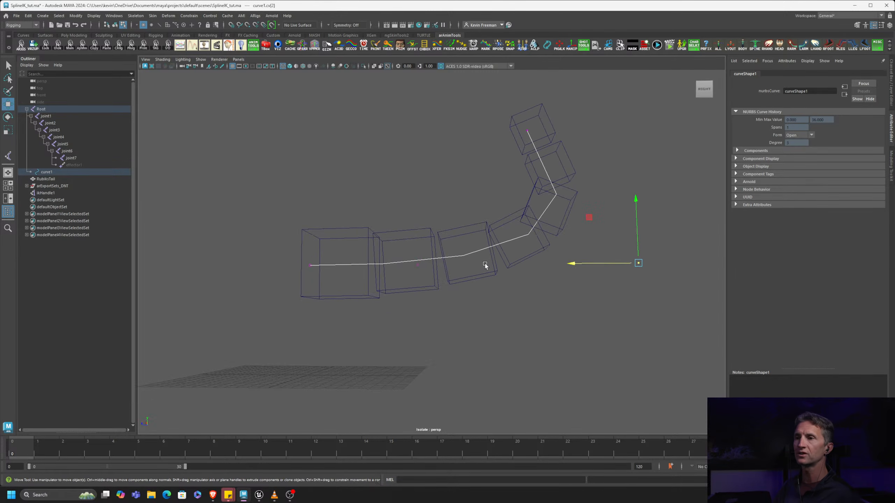
left_click_drag(404, 238, 414, 151)
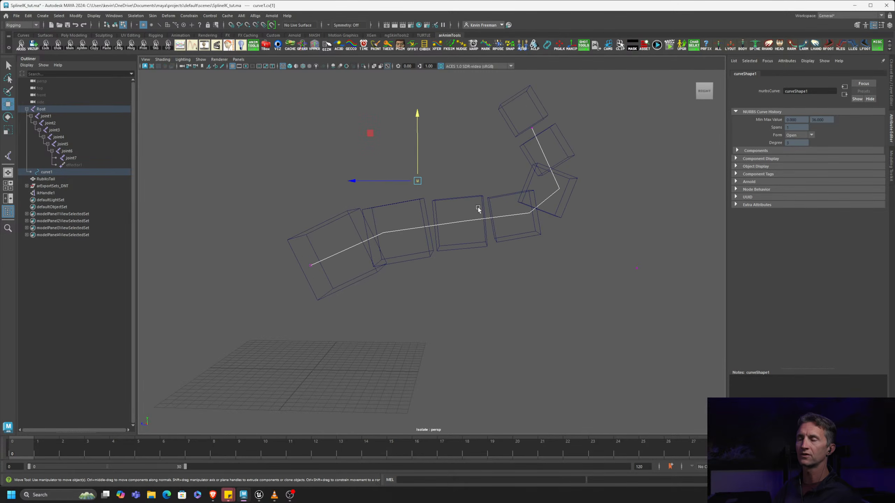
left_click_drag(478, 207, 567, 230, "alt")
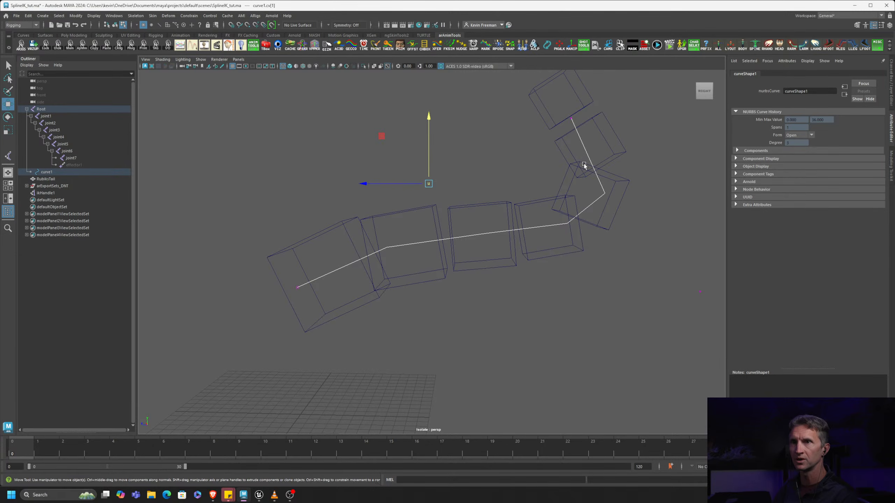
- Turn off the viewport isolation to show the joints again, and lower the second CV to flatten the tail's base
right_click(277, 44)
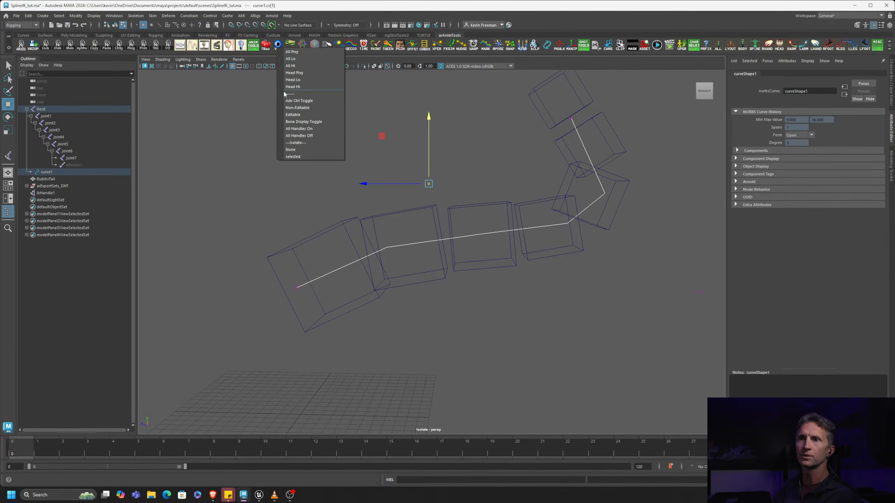
left_click(301, 149)
left_click_drag(429, 120, 449, 225)
right_click_drag(495, 236, 447, 223, "alt")
middle_click_drag(448, 222, 392, 218, "alt")
left_click_drag(393, 218, 478, 231, "alt")
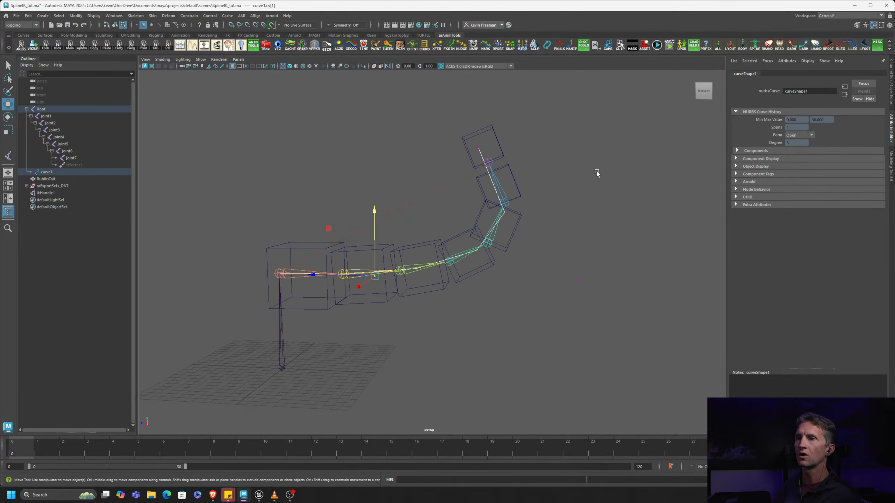
left_click_drag(597, 172, 545, 229, "alt")
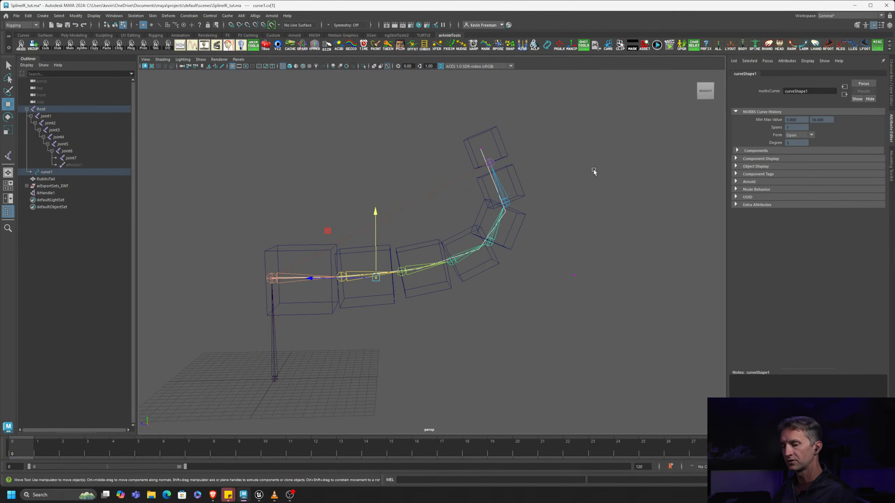
- Return to object mode and select ikHandle1 to review its IK solver and advanced twist attributes
key("F8")
left_click(489, 156)
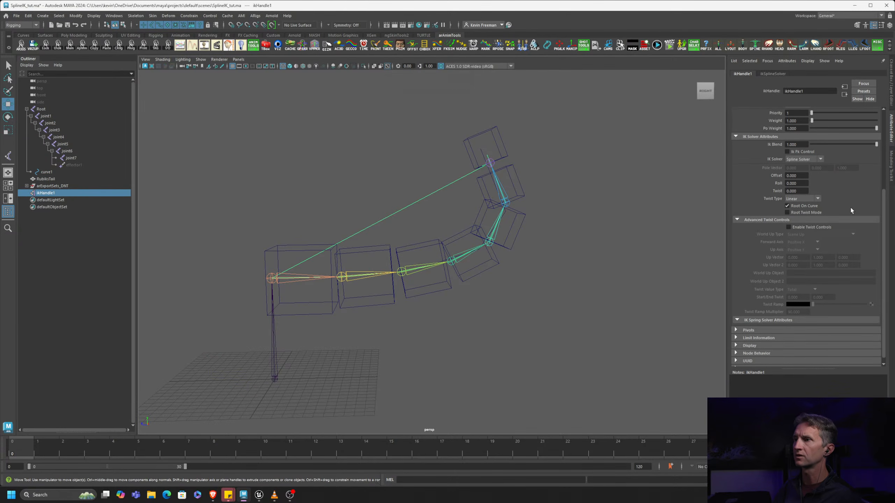
mouse_move(885, 203)
left_mouse_down()
mouse_move(885, 125)
mouse_move(885, 208)
mouse_move(884, 187)
left_mouse_up()
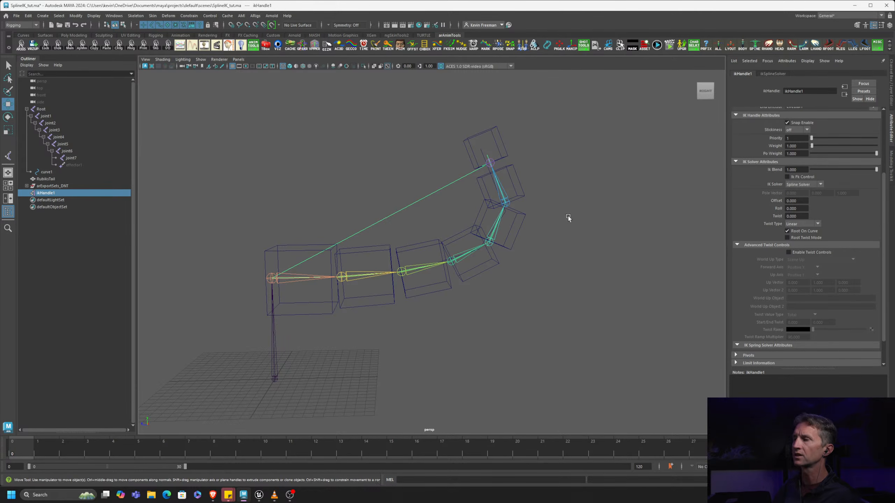
mouse_move(584, 244)
left_mouse_down("alt")
mouse_move(551, 249)
mouse_move(601, 259)
mouse_move(599, 243)
mouse_move(573, 265)
mouse_move(593, 267)
left_mouse_up("alt")
- Display the tail shaded and undo all the CV moves back to the straight, isolated tail
key("6")
key("ctrl+z")
key("ctrl+z")
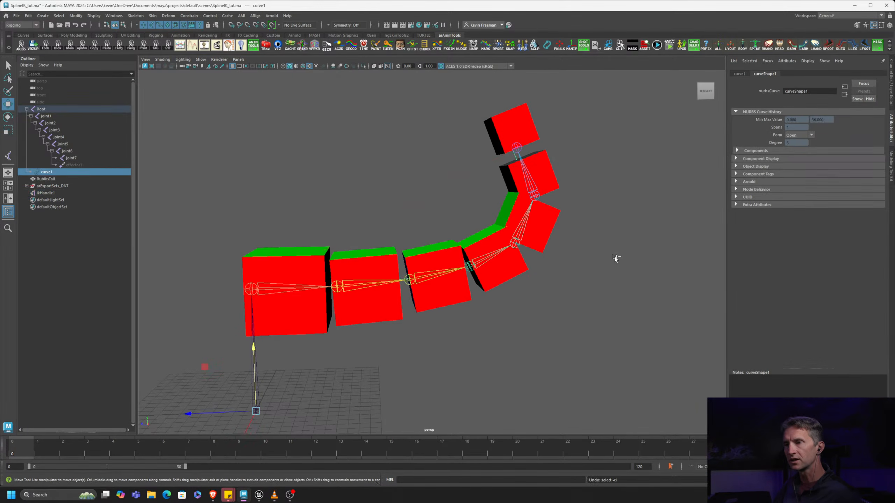
key("ctrl+z")
key("ctrl+z")
key("ctrl+z")
key("ctrl+z")
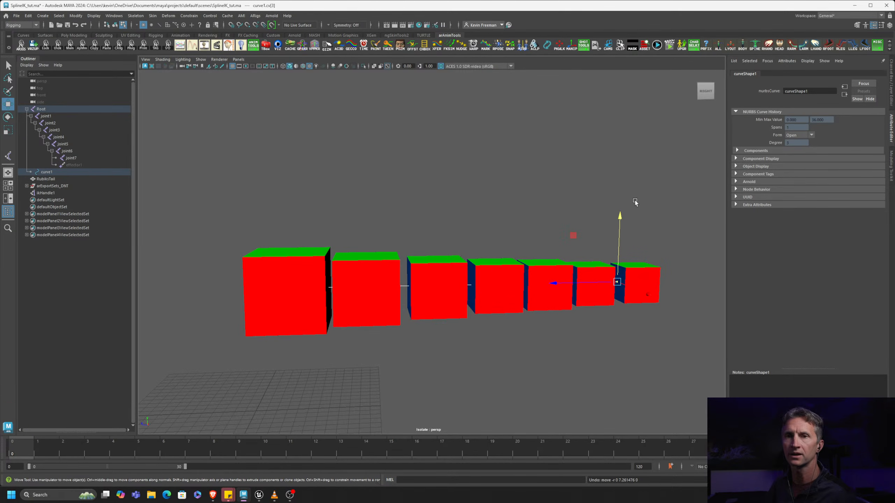
- Display the isolated tail in wireframe and examine the straight curve from behind and from the side
right_click_drag(465, 200, 432, 132, "alt")
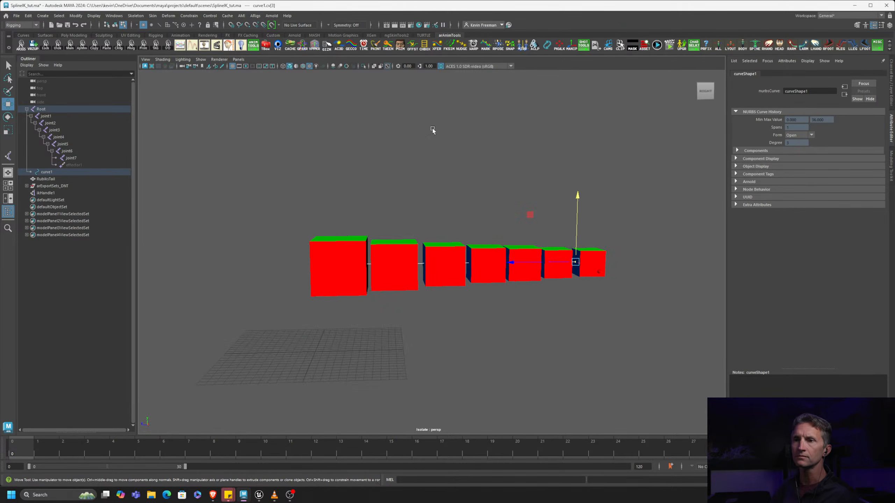
mouse_move(468, 173)
left_mouse_down("alt")
mouse_move(471, 192)
mouse_move(472, 172)
left_mouse_up("alt")
key("4")
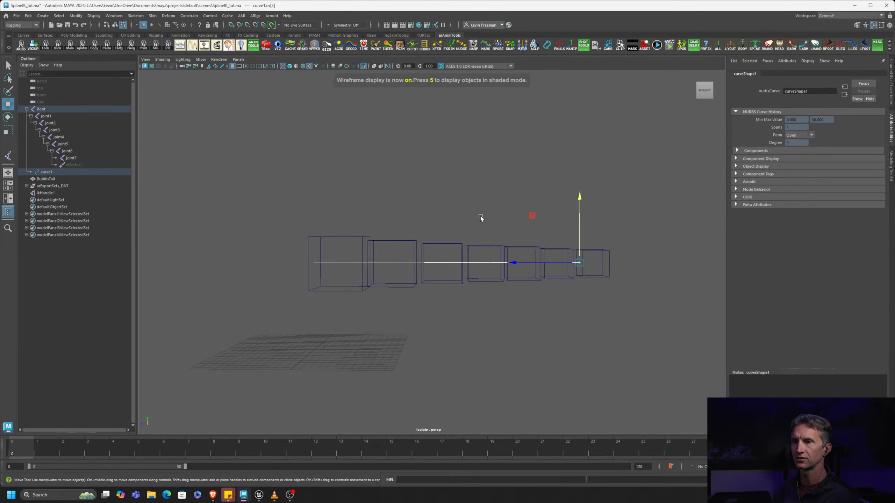
scroll(468, 220, "up", 5)
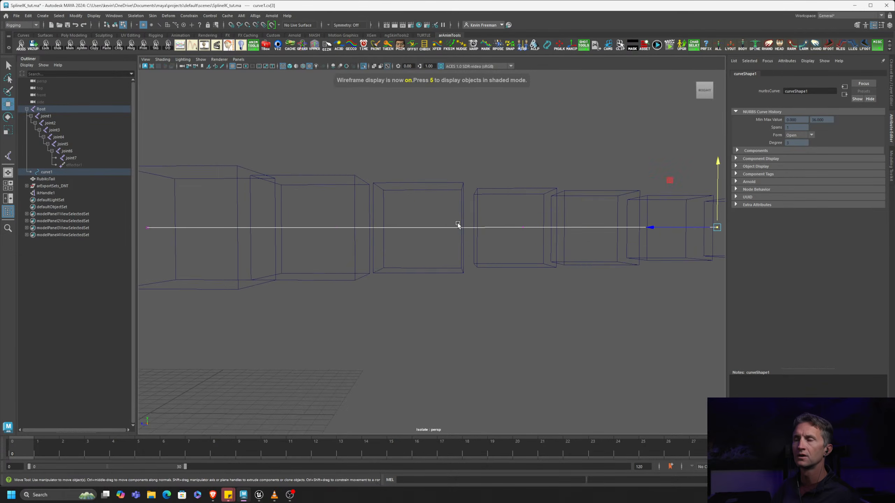
left_click_drag(457, 224, 323, 223, "alt")
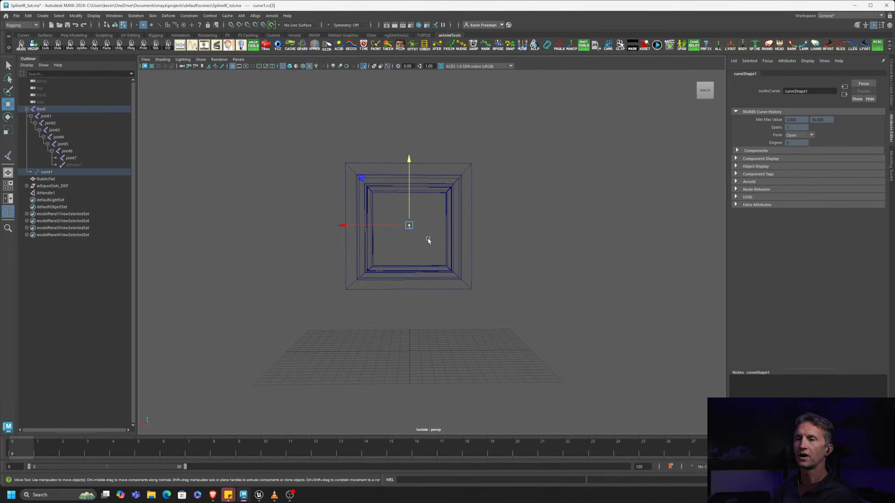
left_click_drag(431, 229, 432, 225, "alt")
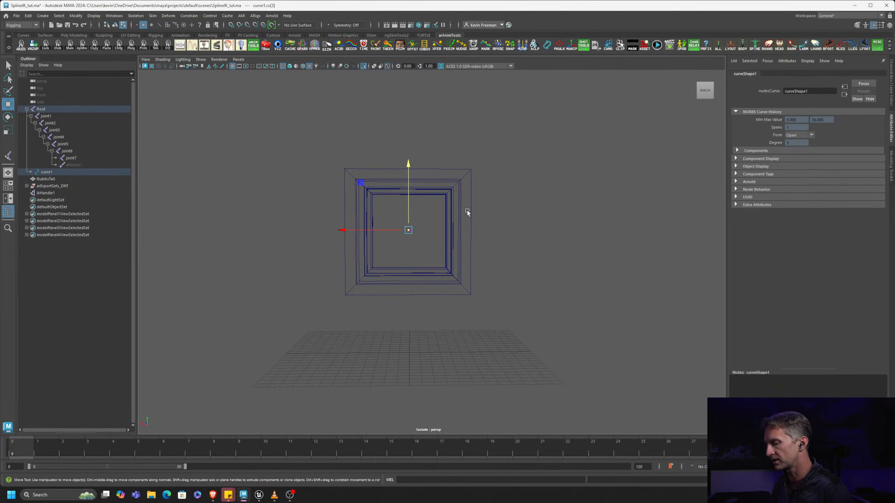
left_click_drag(621, 190, 594, 203, "alt")
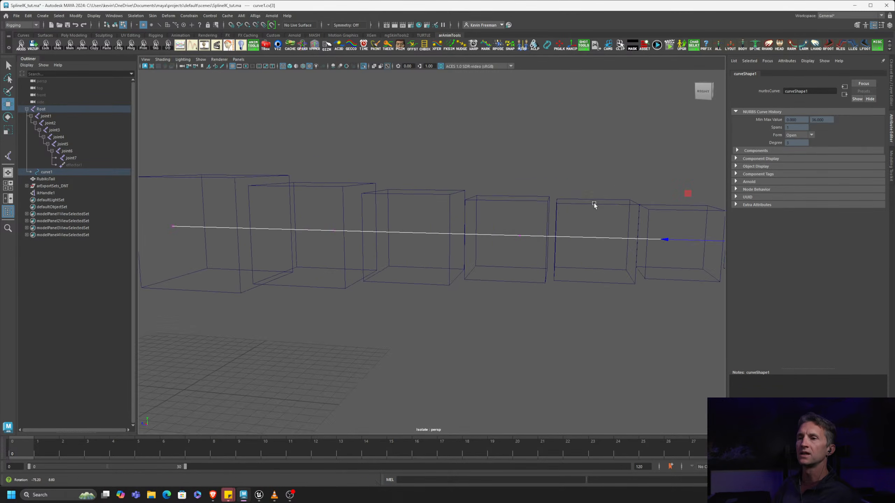
- Display the whole isolated tail shaded and examine its coloured cubes from the side and from above
right_click_drag(595, 203, 476, 176, "alt")
left_click_drag(551, 199, 532, 212, "alt")
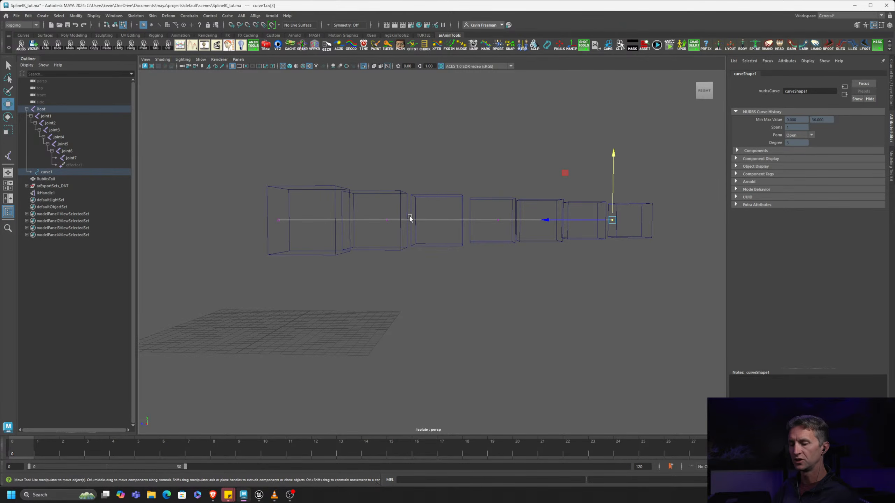
key("6")
left_click_drag(409, 218, 414, 215, "alt")
left_click_drag(501, 210, 441, 273, "alt")
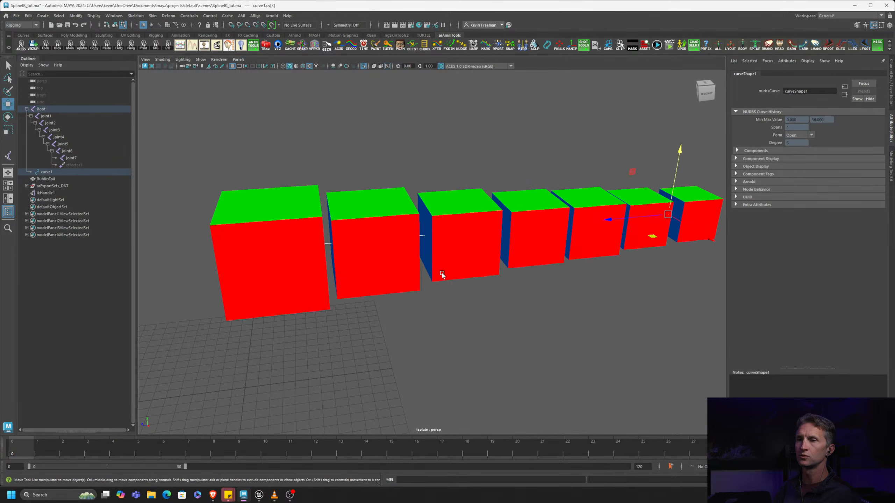
left_click_drag(368, 240, 386, 233, "alt")
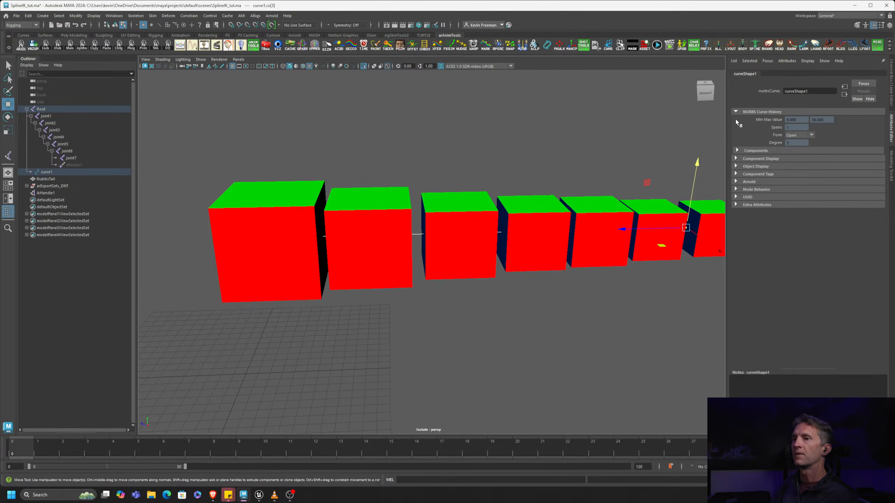
- Return the tail to wireframe and examine the straight curve looking down its length and along its side
key("4")
left_click_drag(599, 189, 534, 179, "alt")
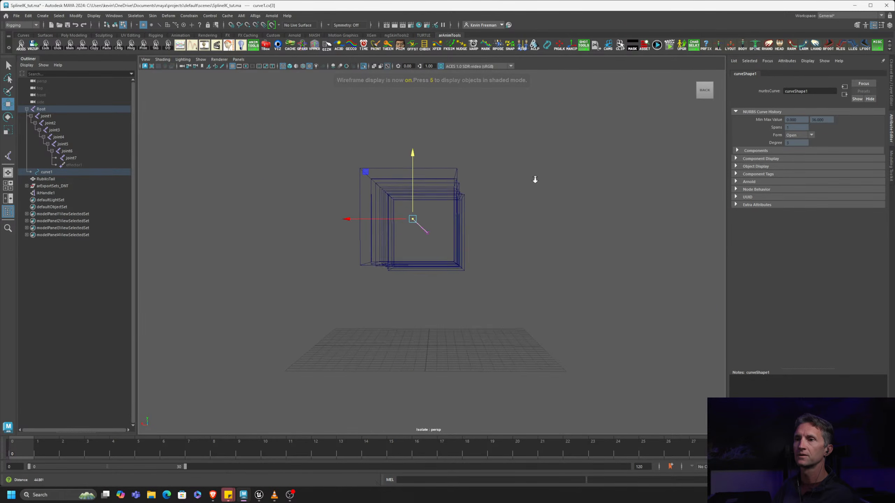
right_click_drag(535, 178, 581, 196, "alt")
left_click_drag(581, 196, 614, 218, "alt")
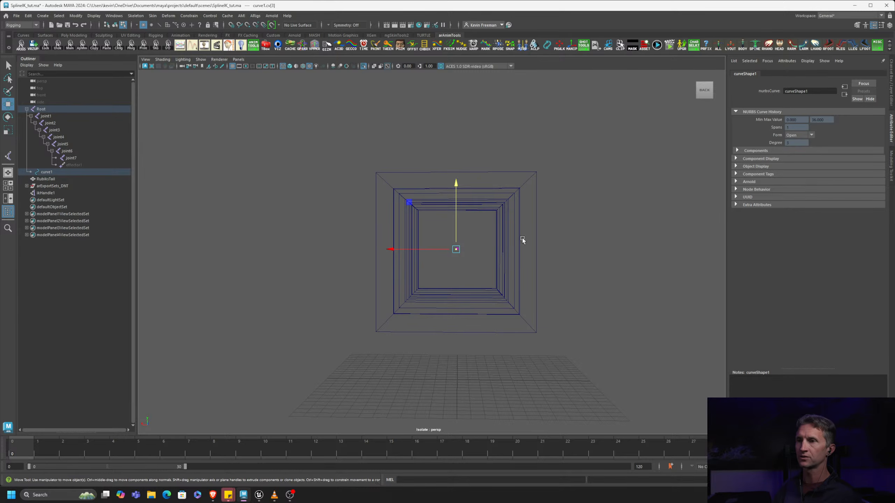
left_click_drag(312, 233, 478, 225, "alt")
right_click_drag(477, 225, 421, 225, "alt")
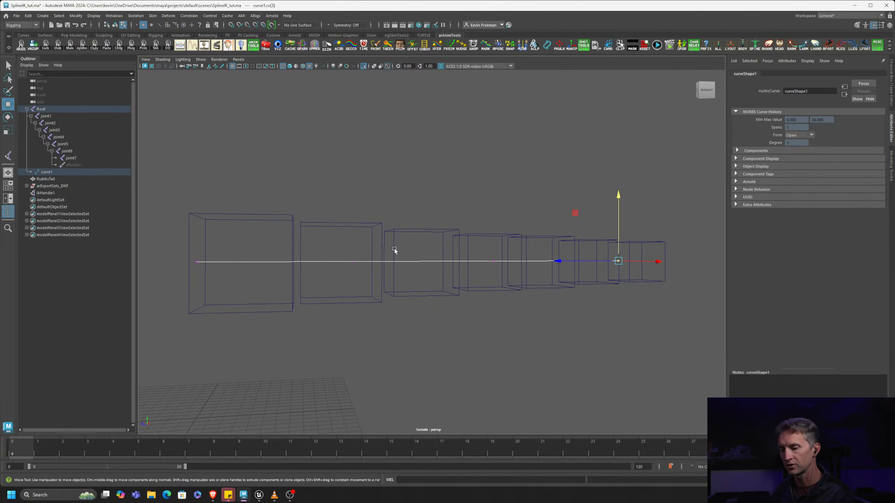
middle_click_drag(505, 249, 520, 243, "alt")
- Return to object mode, select ikHandle1 and enable its advanced twist controls
key("F8")
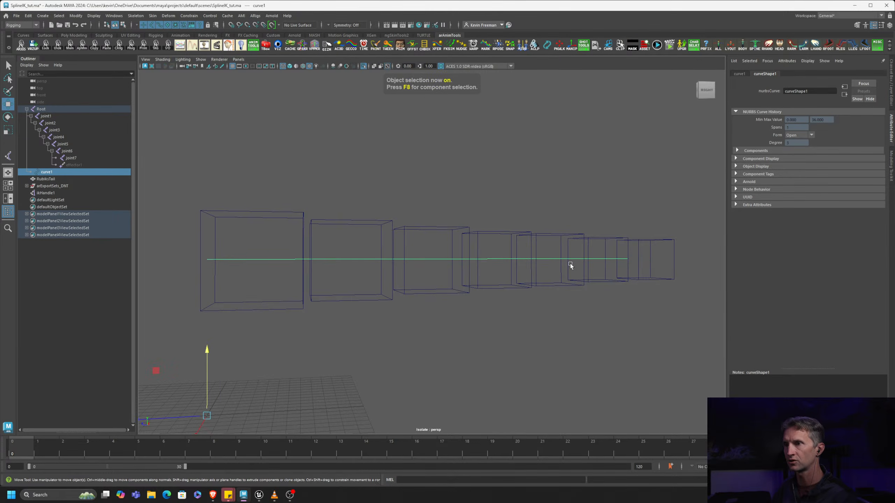
left_click_drag(570, 262, 529, 278, "alt")
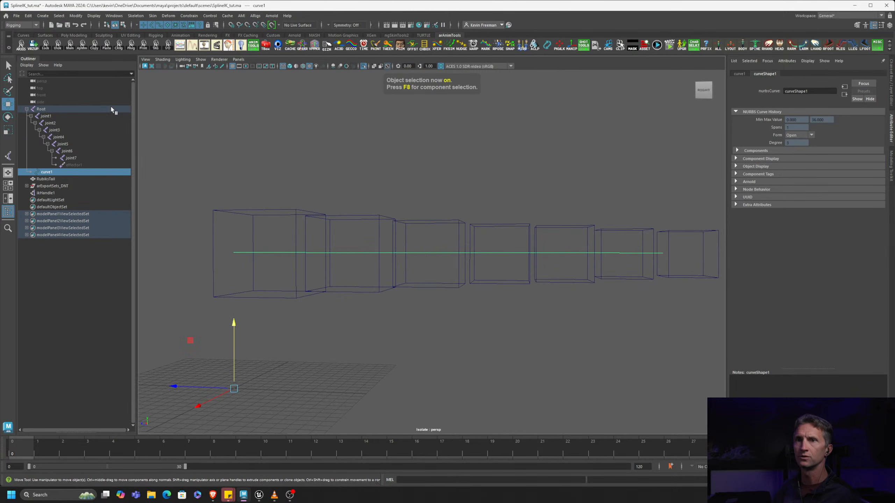
left_click(64, 193)
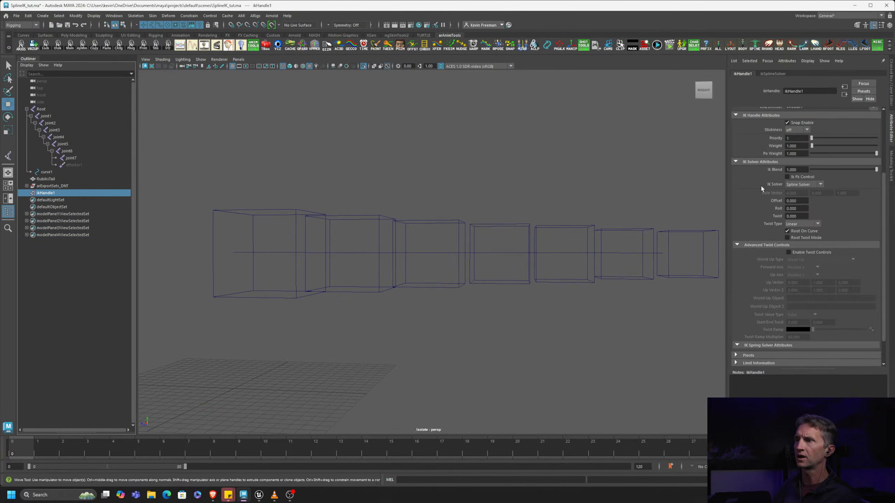
left_click(788, 252)
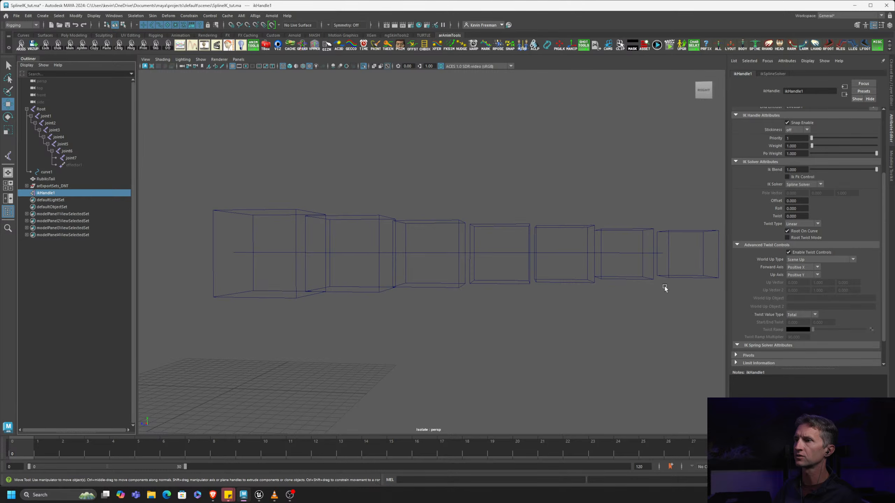
- Display the tail shaded and pull the curve's end CV down and inward so the tail curls beneath its base
key("5")
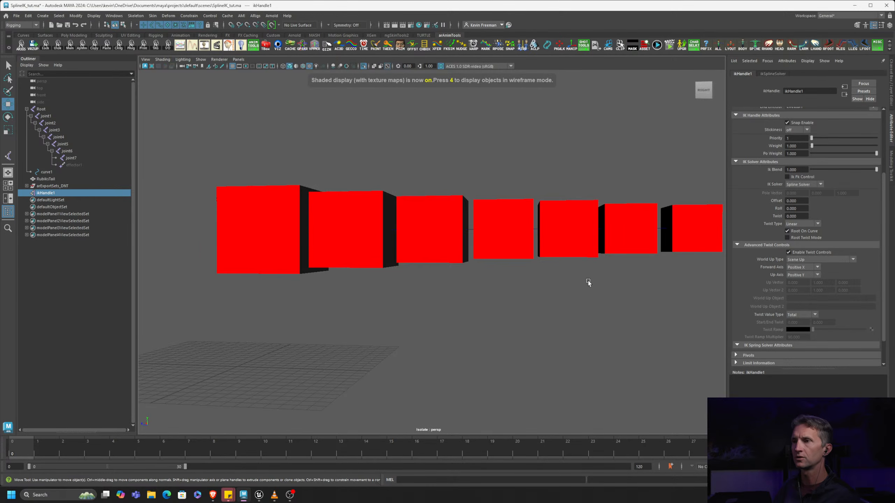
left_click_drag(587, 281, 488, 264, "alt")
left_click(561, 232)
mouse_move(580, 261)
left_mouse_down("alt")
mouse_move(548, 273)
mouse_move(541, 287)
mouse_move(573, 256)
left_mouse_up("alt")
key("F9")
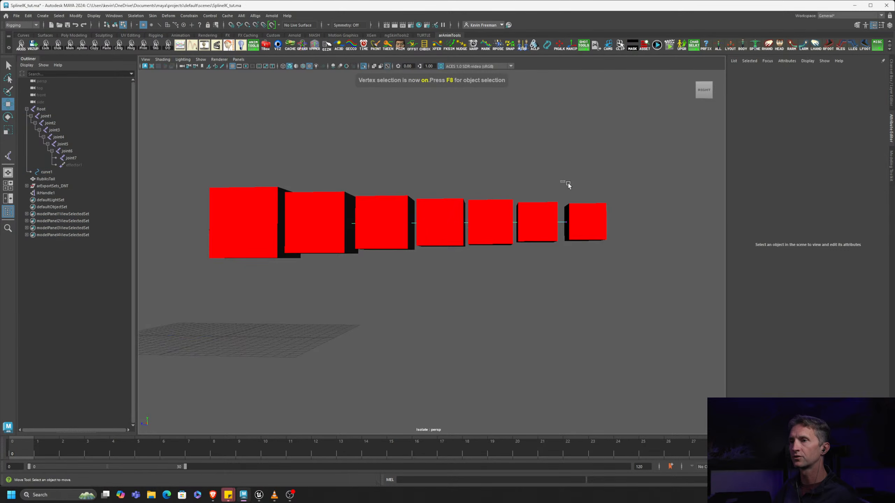
left_click_drag(556, 188, 593, 263)
left_click_drag(597, 299, 595, 262, "alt")
middle_click_drag(534, 149, 536, 257)
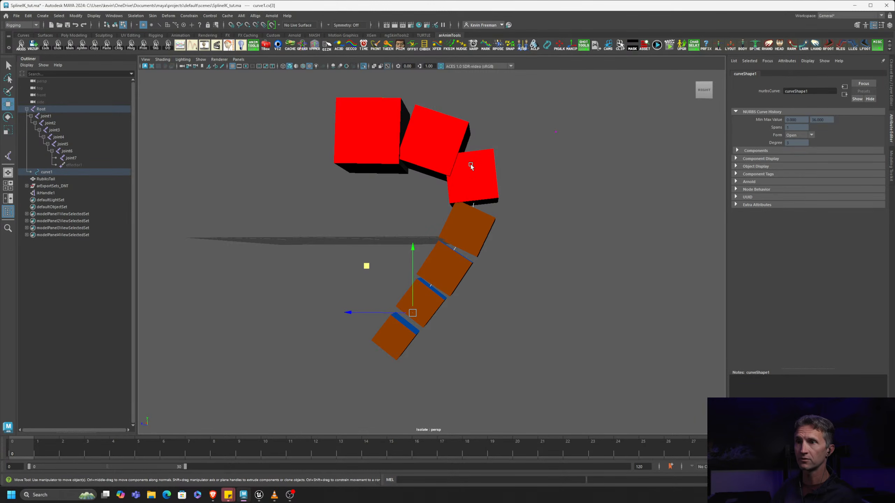
- Examine the cubes' orientation along the curled tail from both sides, and select ikHandle1 to review its world up type and axes
left_click_drag(470, 164, 437, 174, "alt")
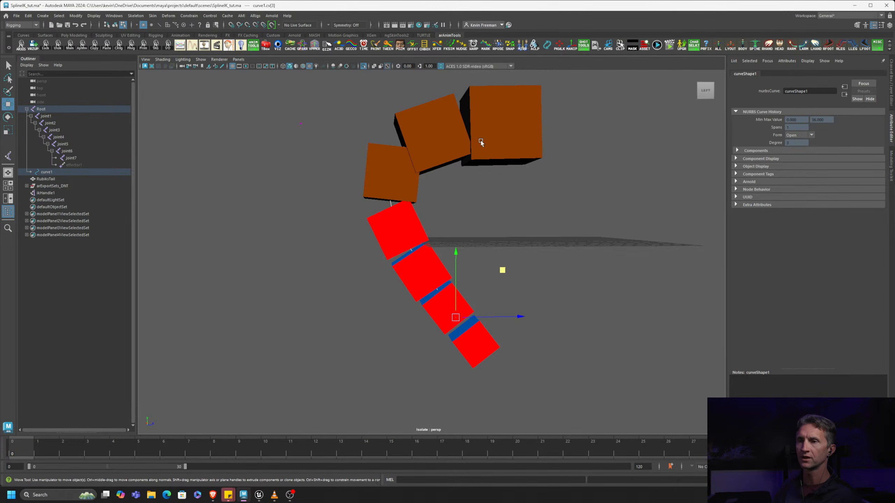
left_click_drag(481, 141, 496, 219, "alt")
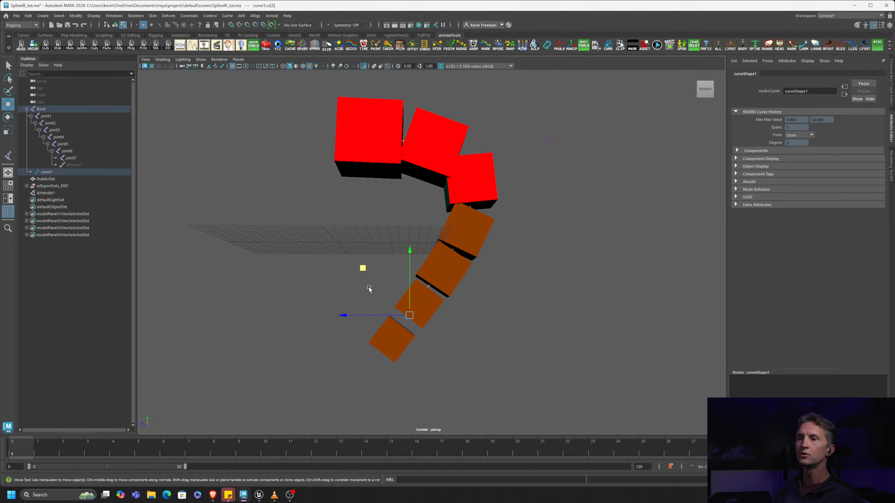
left_click_drag(430, 254, 433, 268, "alt")
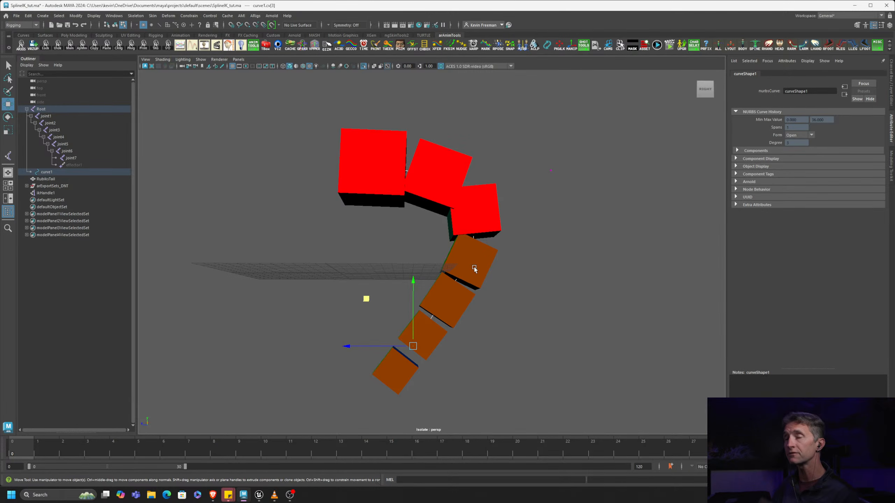
left_click_drag(432, 223, 349, 129, "alt")
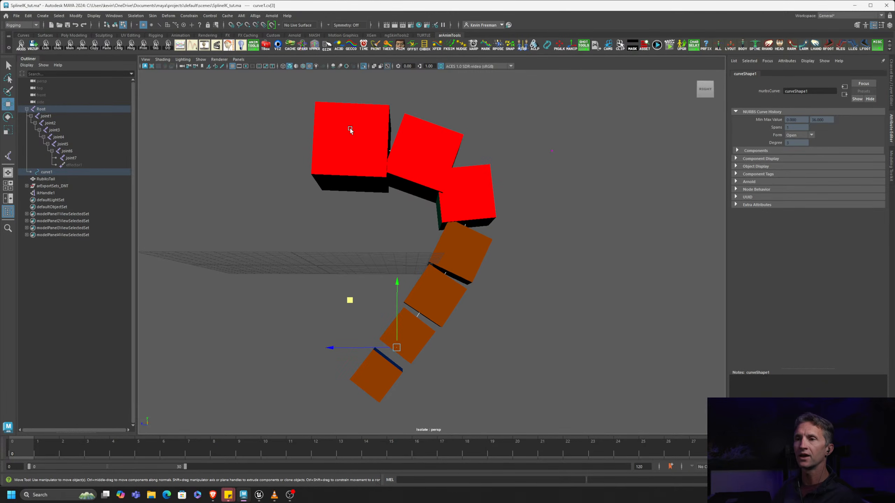
left_click_drag(436, 302, 451, 267, "alt")
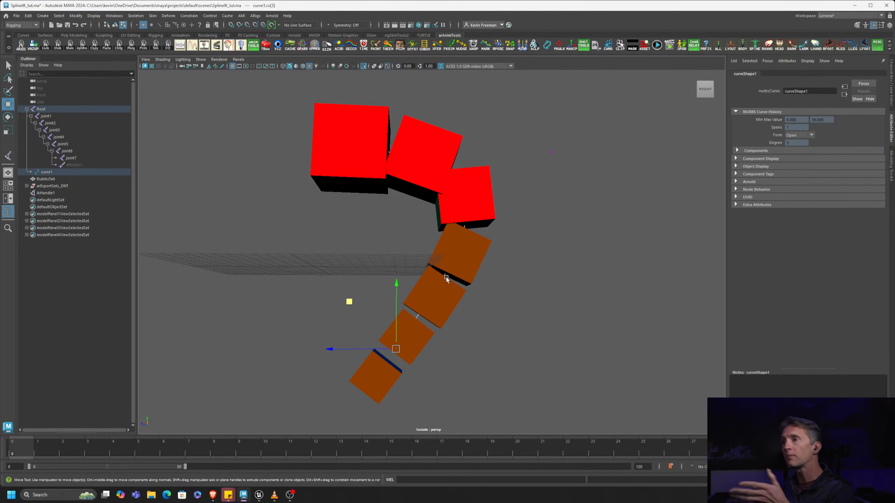
left_click(59, 193)
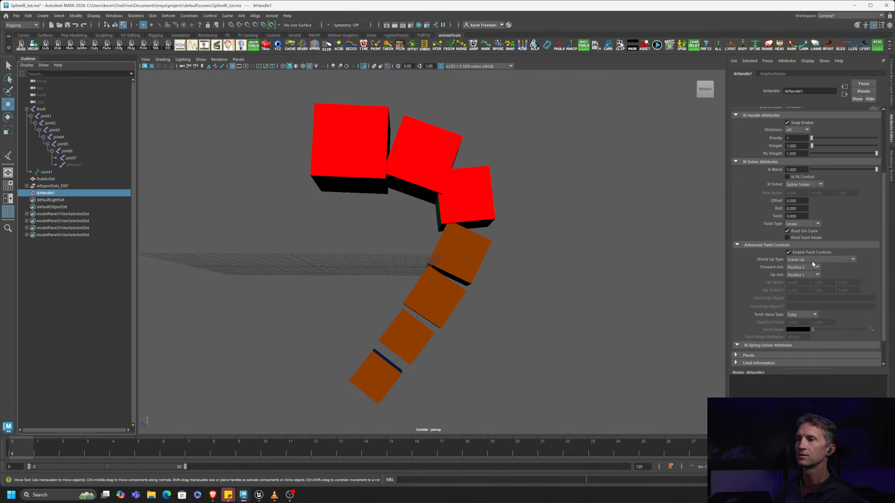
left_click_drag(496, 261, 493, 232, "alt")
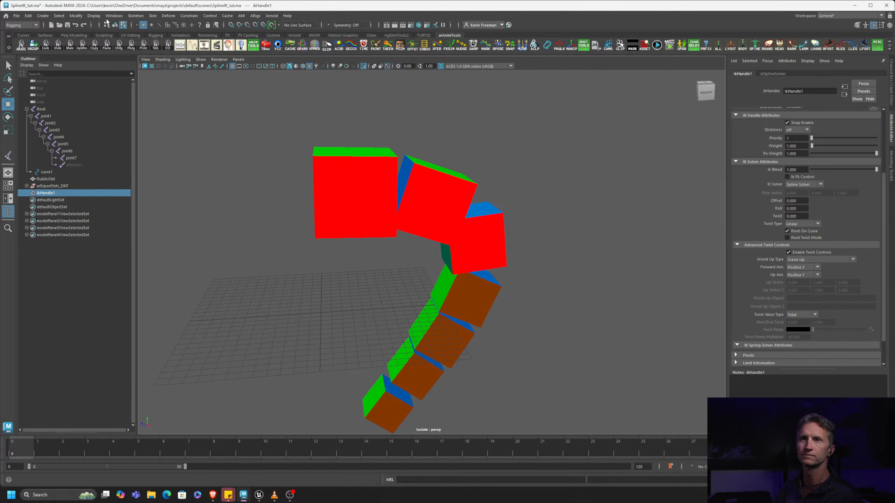
- Create an enlarged polygon cone at the origin and turn off the viewport isolation to show it with the joints
left_click(42, 15)
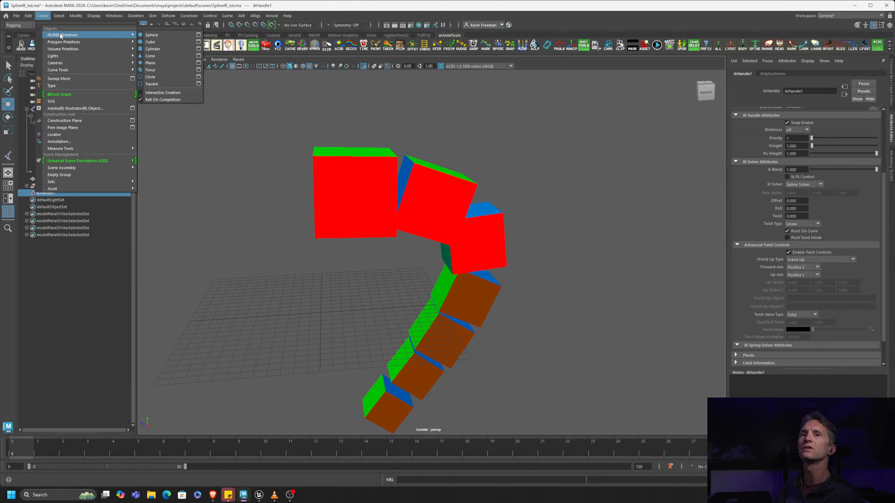
mouse_move(68, 49)
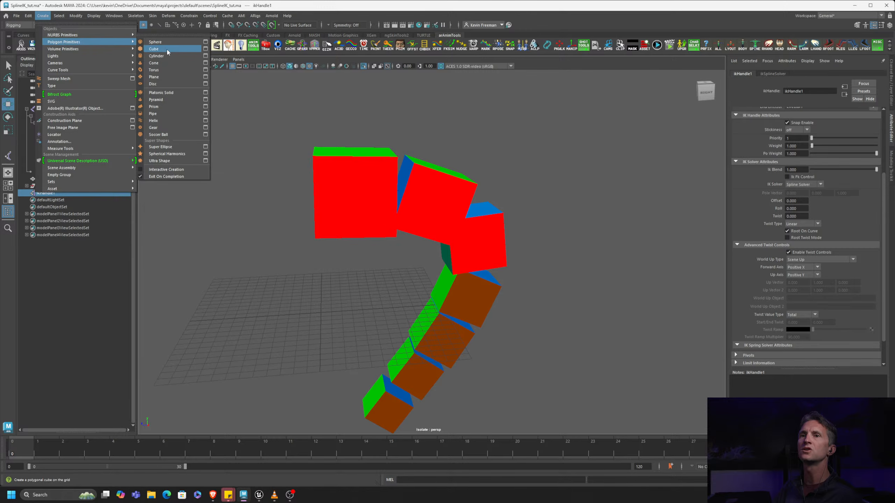
left_click(167, 62)
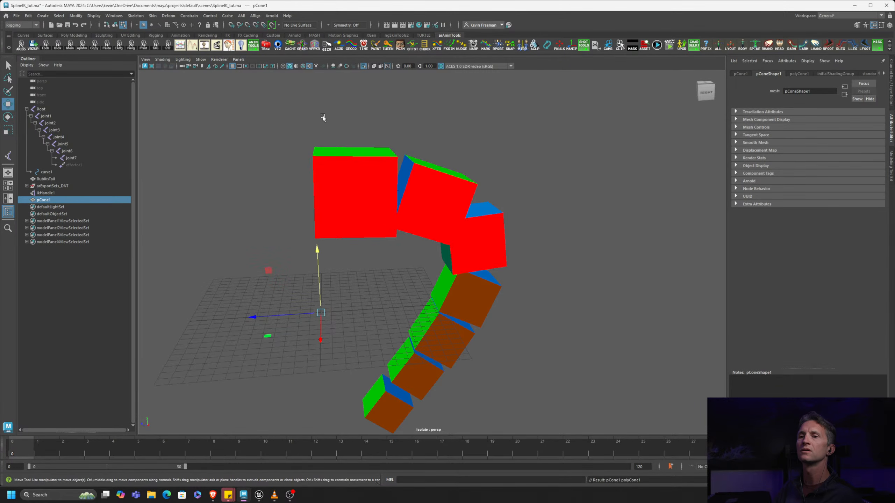
key("r")
left_click_drag(320, 312, 378, 216)
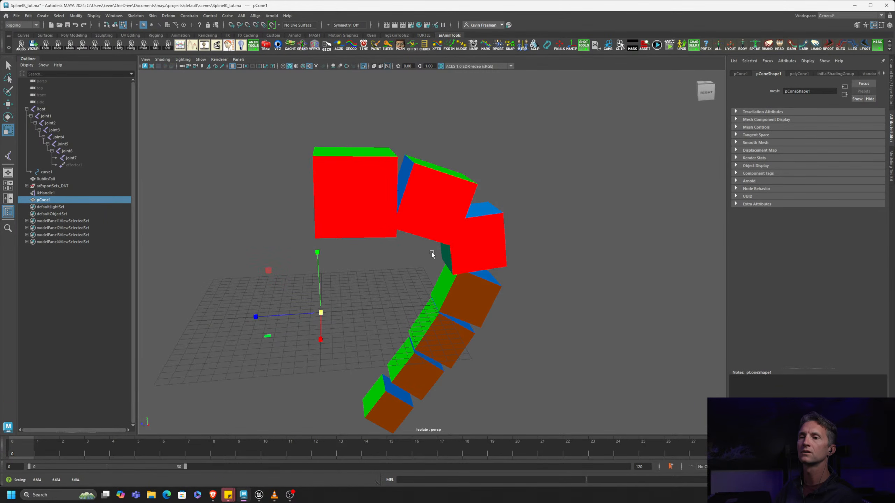
left_click(288, 44)
left_click(292, 145)
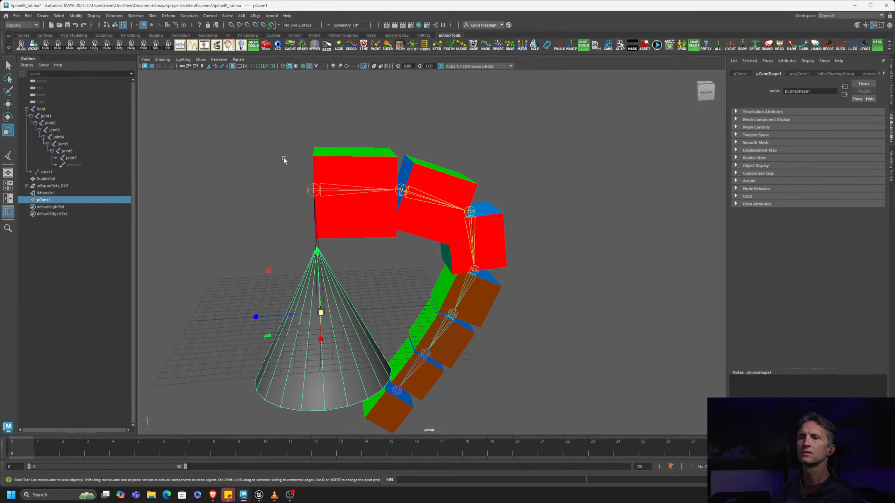
- Return to object selection mode and move the cone away from the tail into the empty space beyond its base
left_click_drag(295, 247, 381, 244, "alt")
key("w")
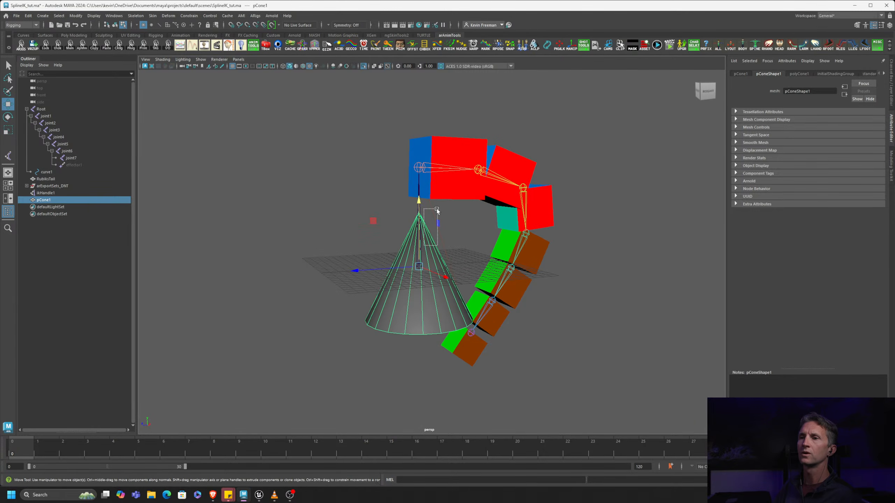
left_click_drag(436, 210, 442, 241)
left_click(438, 242)
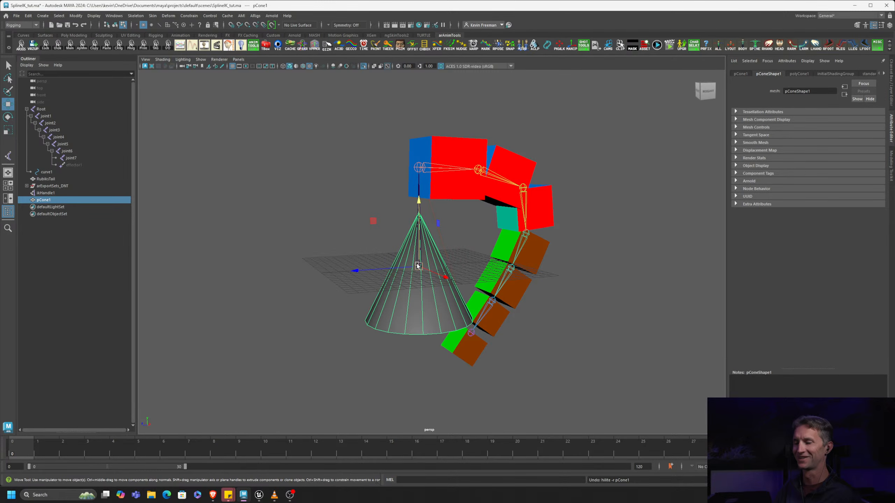
key("F8")
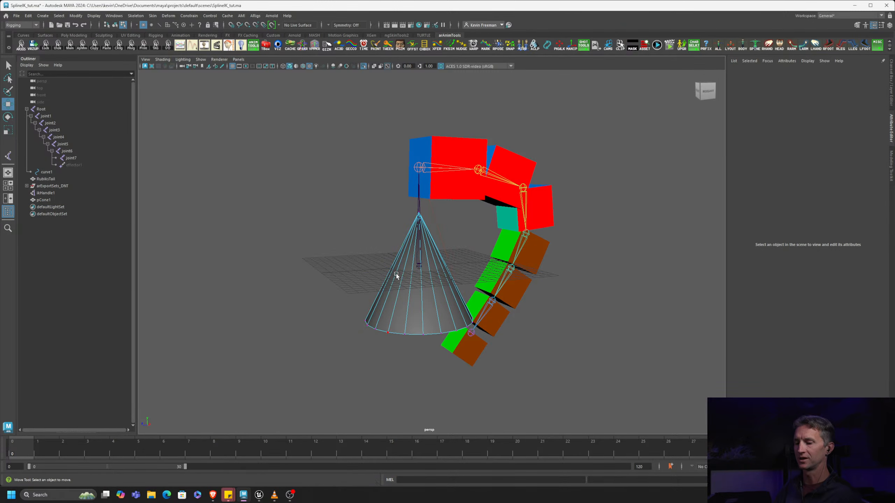
key("F8")
left_click_drag(384, 278, 270, 257)
- Scale the cone down uniformly and stretch it vertically into a narrow upright spike
key("r")
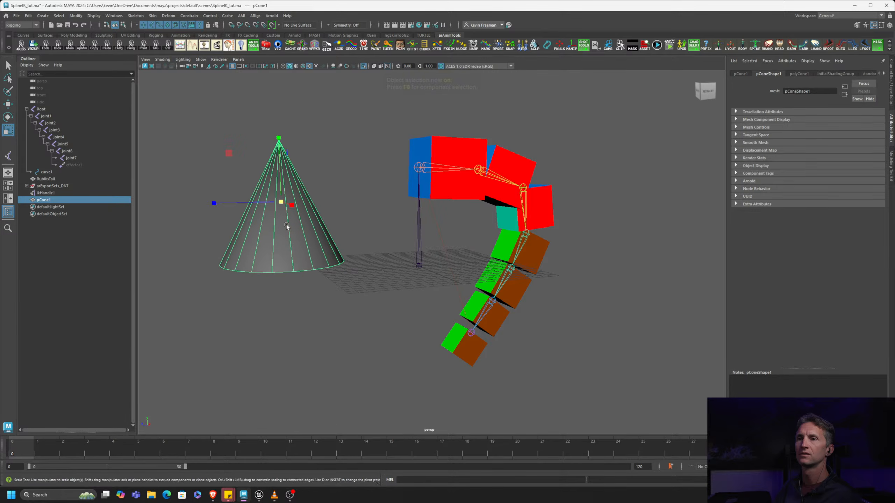
mouse_move(275, 202)
left_mouse_down()
mouse_move(200, 220)
mouse_move(281, 196)
left_mouse_up()
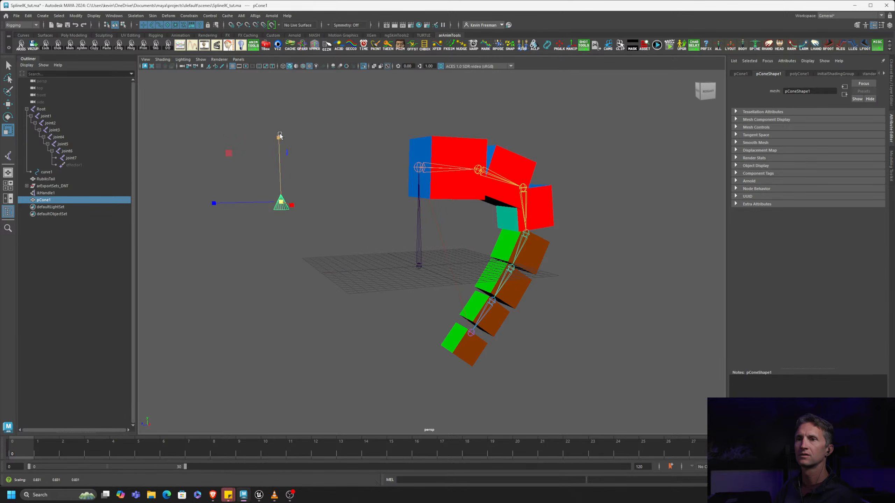
left_click_drag(279, 137, 284, 25)
left_click_drag(387, 209, 365, 208, "alt")
- Move the cone spike so it stands upright on top of the tail's first cube
key("w")
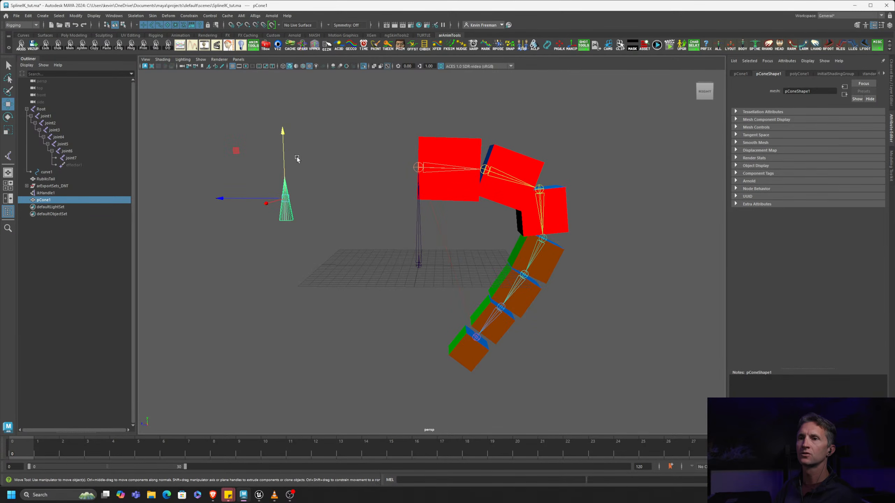
left_click_drag(283, 133, 284, 156)
middle_click_drag(376, 207, 371, 208, "alt")
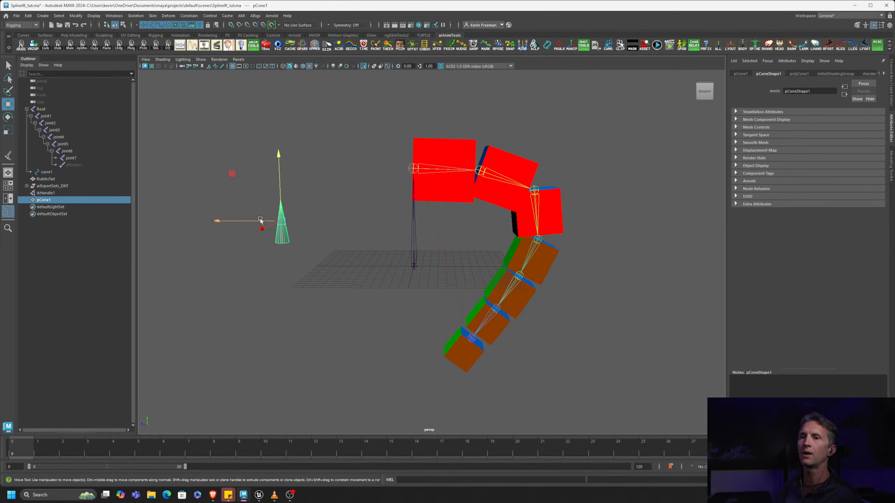
left_click_drag(239, 172, 386, 65)
middle_click_drag(502, 122, 468, 155, "alt")
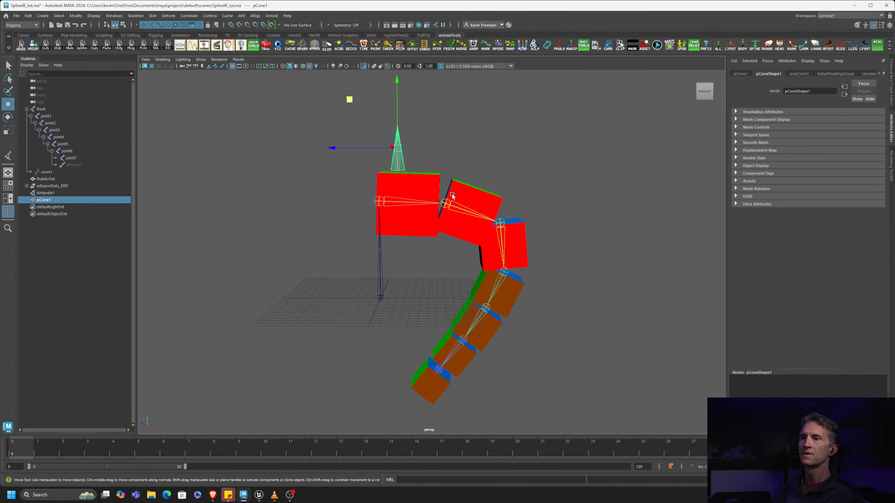
left_click_drag(450, 197, 472, 173, "alt")
- Move the cone along the tail and inside its bend, then out to open space beyond the root joint, keeping it upright
left_click_drag(350, 100, 493, 164)
left_click_drag(509, 239, 484, 229, "alt")
left_click_drag(489, 164, 361, 275)
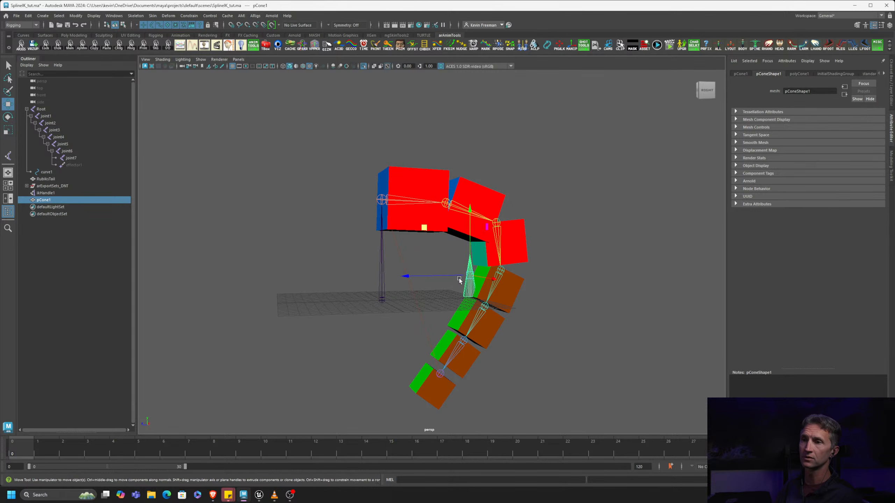
left_click_drag(424, 231, 354, 227)
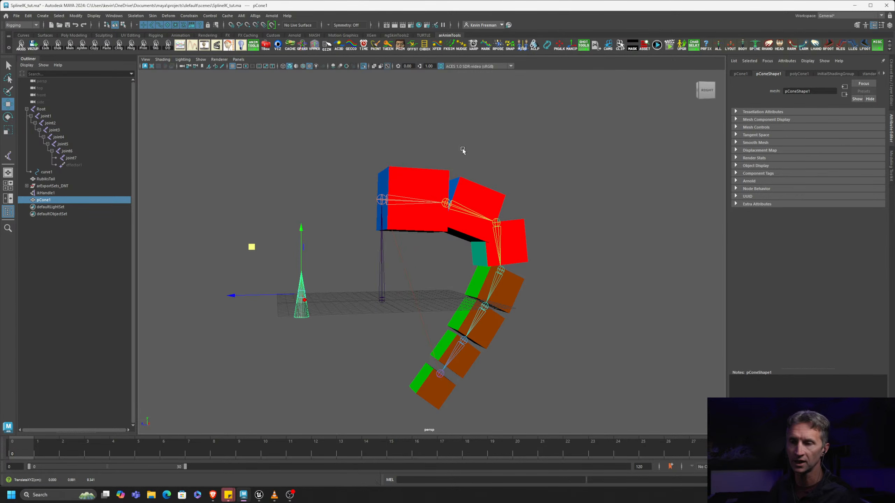
- Set the World Up Type of ikHandle1's advanced twist controls to Object Up (Start/End)
middle_click_drag(438, 233, 402, 210, "alt")
right_click_drag(401, 210, 484, 241, "alt")
middle_click_drag(375, 270, 419, 257, "alt")
left_click(71, 193)
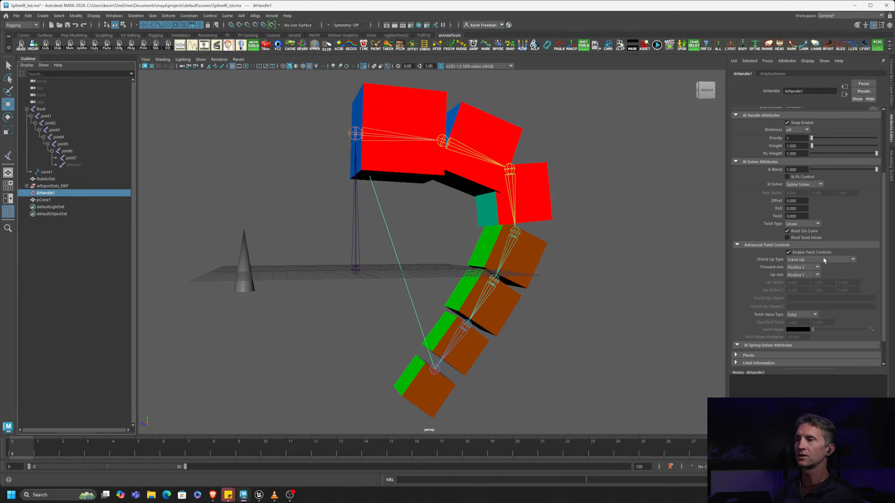
left_click(834, 259)
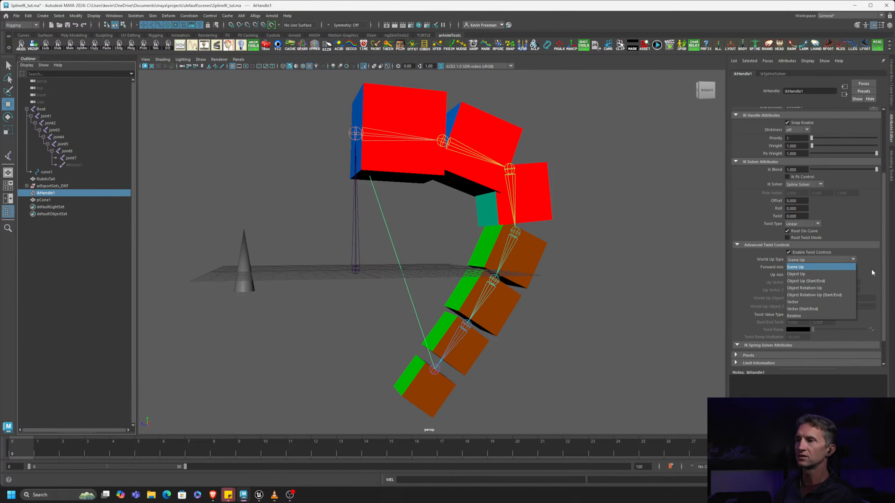
left_click(824, 281)
- Raise the cone above the tail's first cube and shift it slightly closer to the root joint
left_click_drag(603, 258, 455, 285, "alt")
middle_click_drag(456, 286, 466, 284, "alt")
left_click(303, 283)
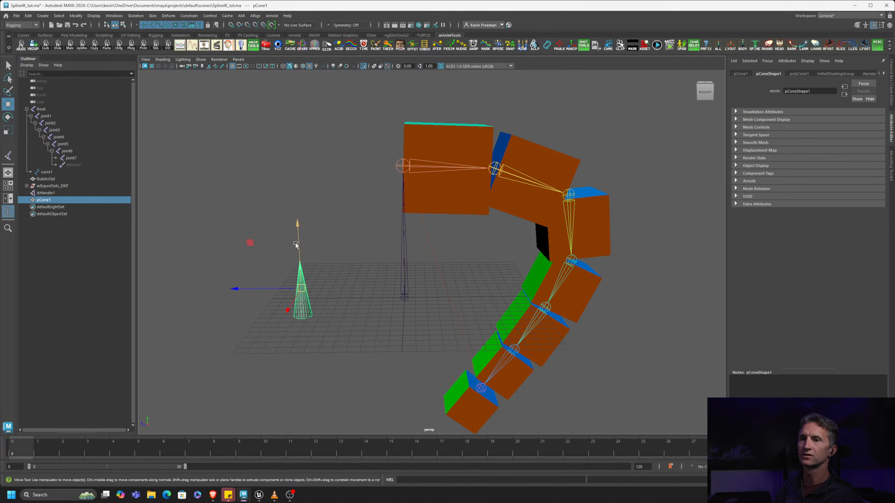
left_click_drag(298, 226, 328, 44)
left_click_drag(227, 104, 289, 107)
right_click_drag(314, 113, 300, 164, "alt")
- Duplicate the cone and lower the copy straight down below the grid beside the root joint
key("ctrl+d")
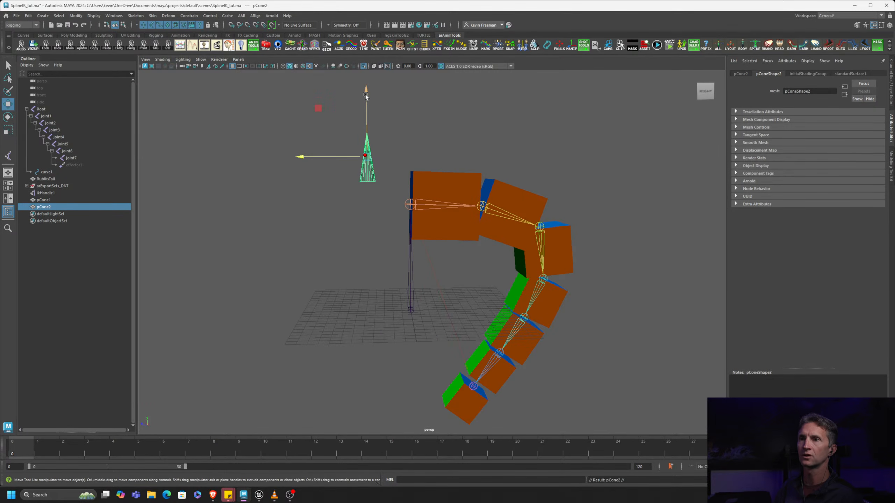
left_click_drag(363, 102, 394, 287)
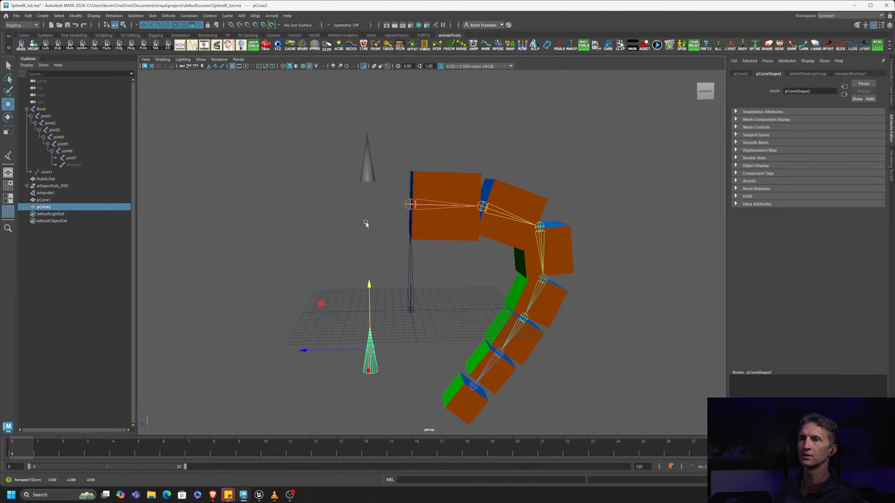
middle_click_drag(385, 194, 334, 190, "alt")
- Assign the upper cone, pCone1, as ikHandle1's World Up Object
left_click(349, 155)
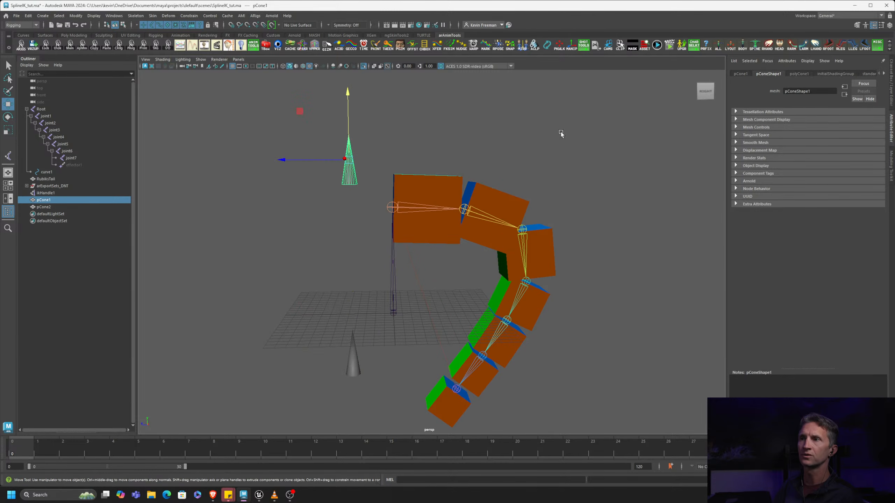
left_click(740, 74)
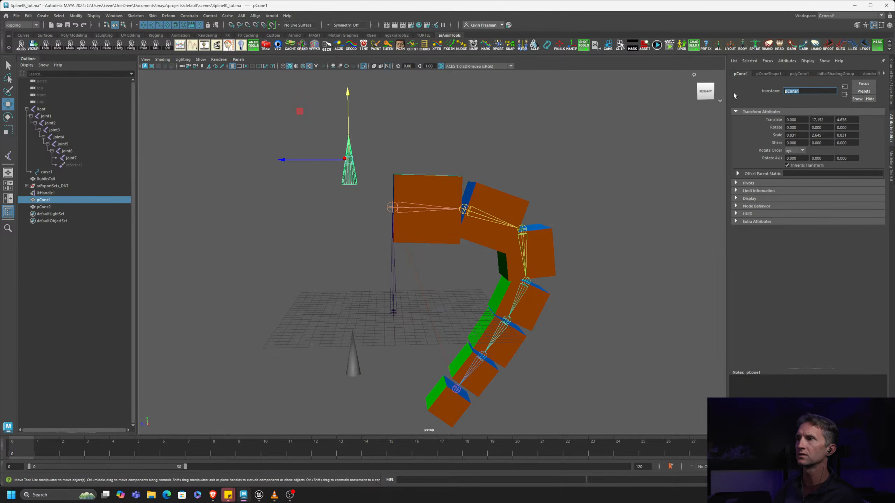
left_click(61, 193)
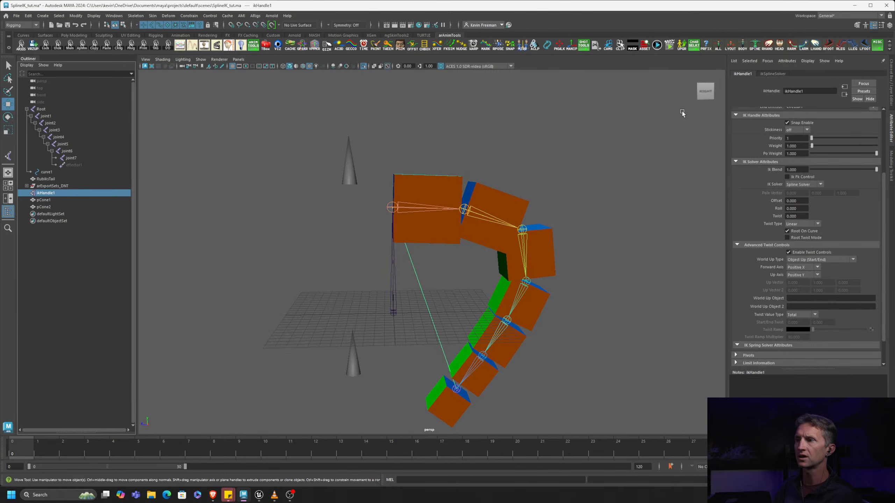
left_click(807, 298)
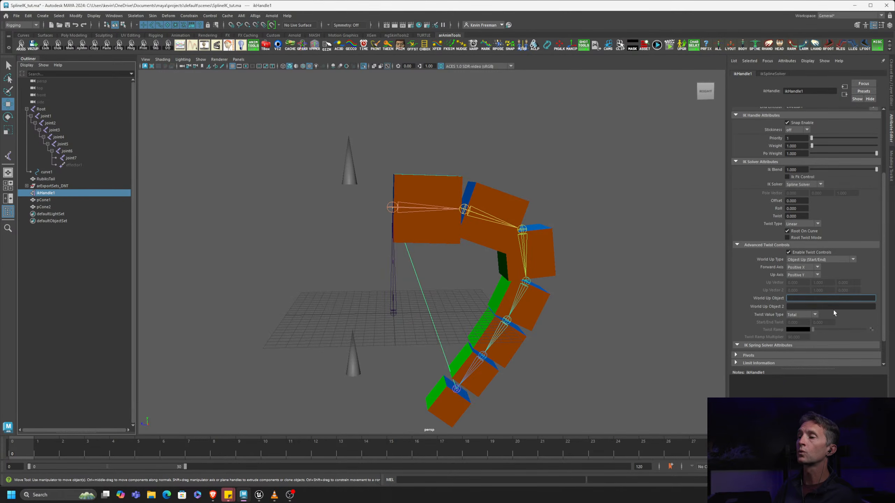
type("pCone1")
key("Return")
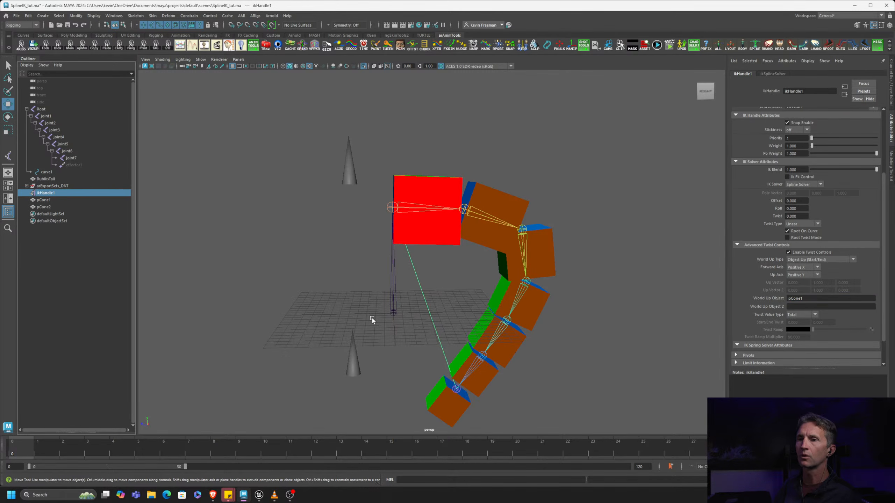
- Assign the lower cone, pCone2, as ikHandle1's World Up Object 2
left_click(353, 356)
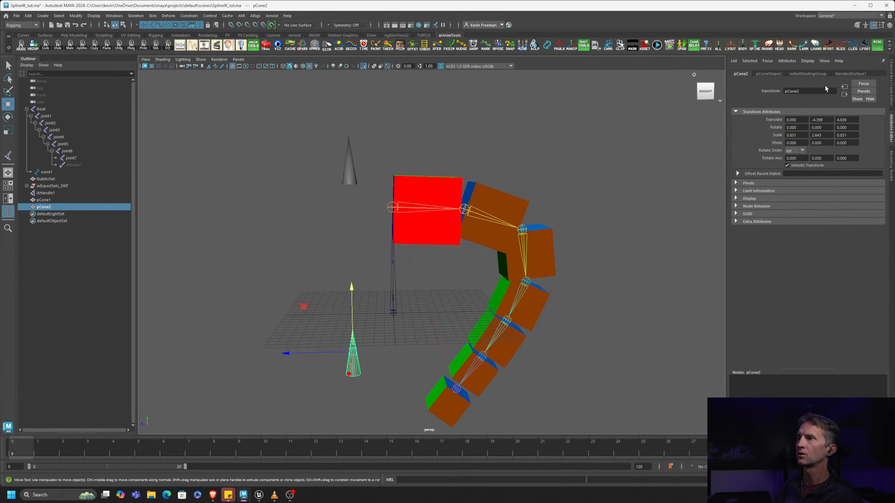
double_click(793, 91)
left_click(58, 186)
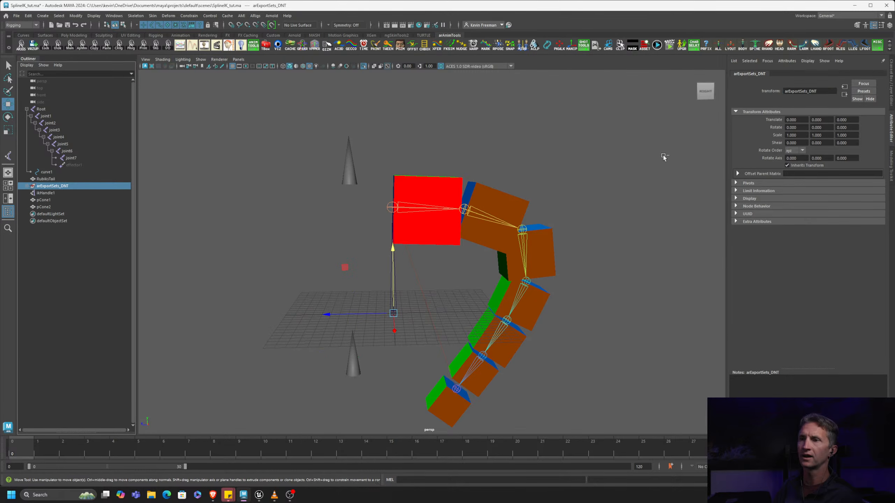
left_click(62, 194)
left_click(800, 306)
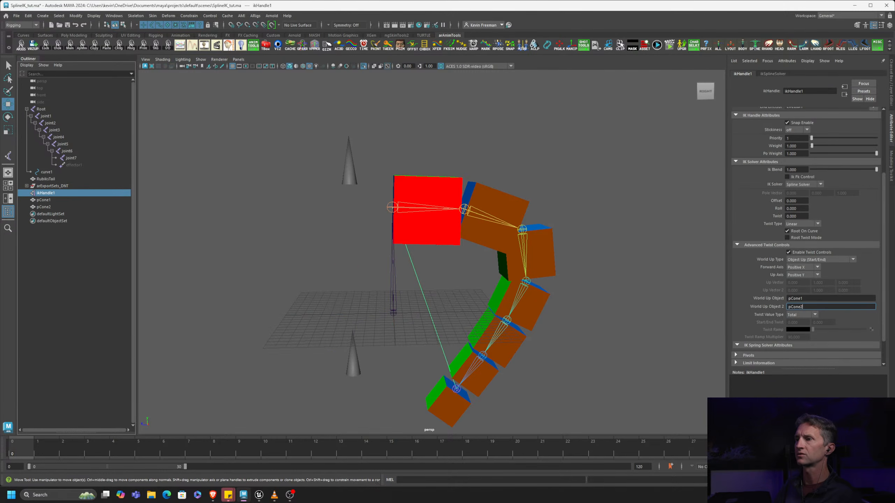
scroll(548, 252, "up", 4)
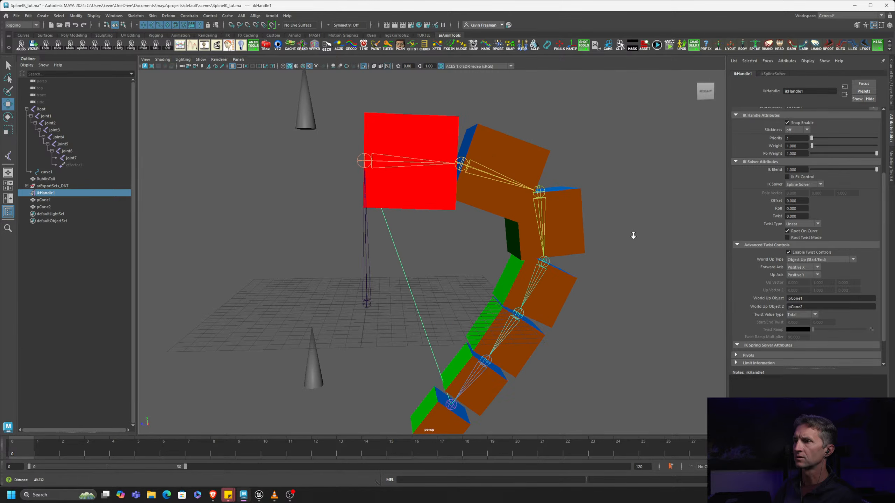
scroll(564, 226, "up", 3)
scroll(564, 226, "down", 2)
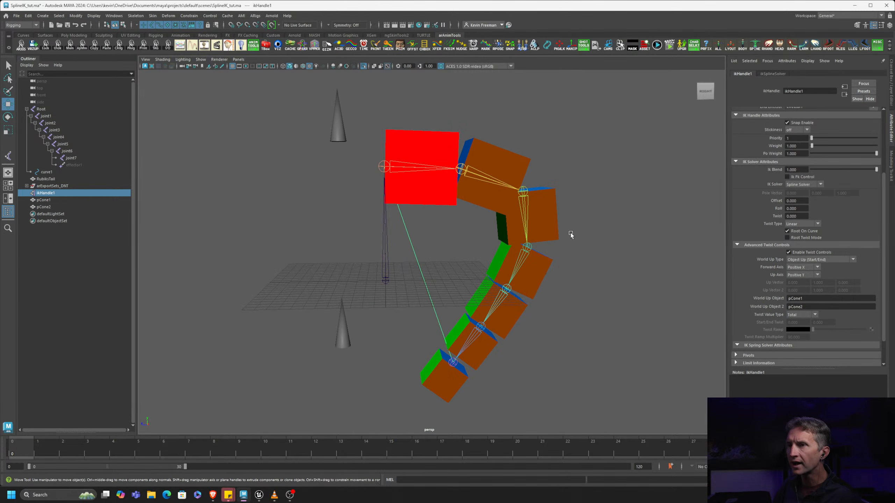
middle_click_drag(553, 201, 544, 205, "alt")
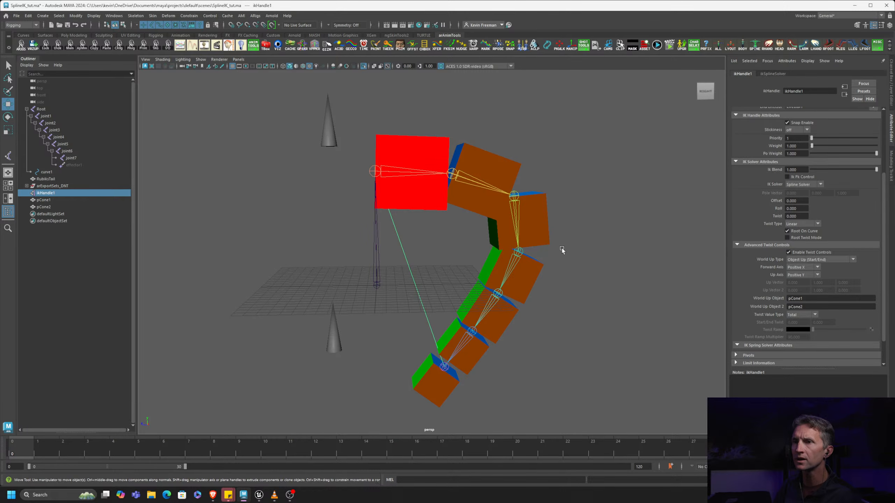
- Move the lower cone along Z to about -4.5, between the root joint and the tail's end
left_click(414, 173)
left_click_drag(549, 136, 559, 221, "alt")
key("w")
left_click(337, 290)
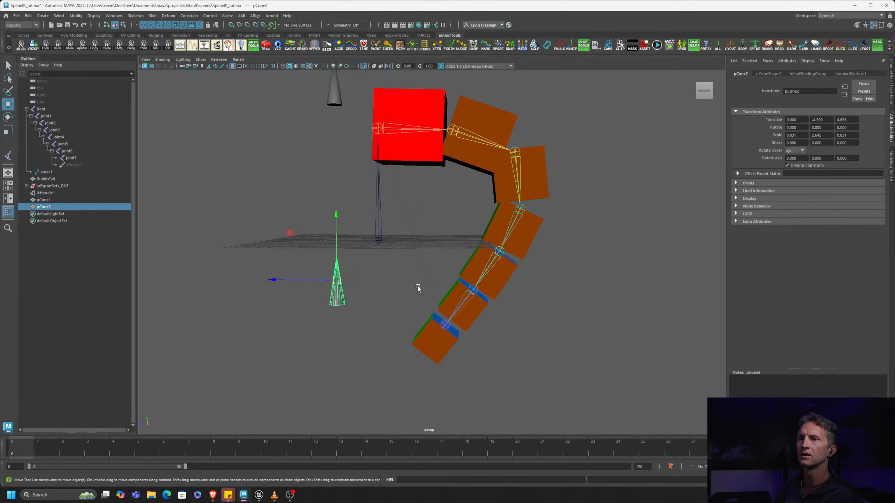
left_click_drag(283, 279, 360, 269)
- Move the upper cone over the top of the tail and out past the outer side of its bend
middle_click_drag(358, 149, 353, 198, "alt")
left_click(328, 141)
middle_click_drag(361, 129, 348, 169, "alt")
scroll(348, 169, "down", 2)
left_click_drag(353, 169, 344, 166, "alt")
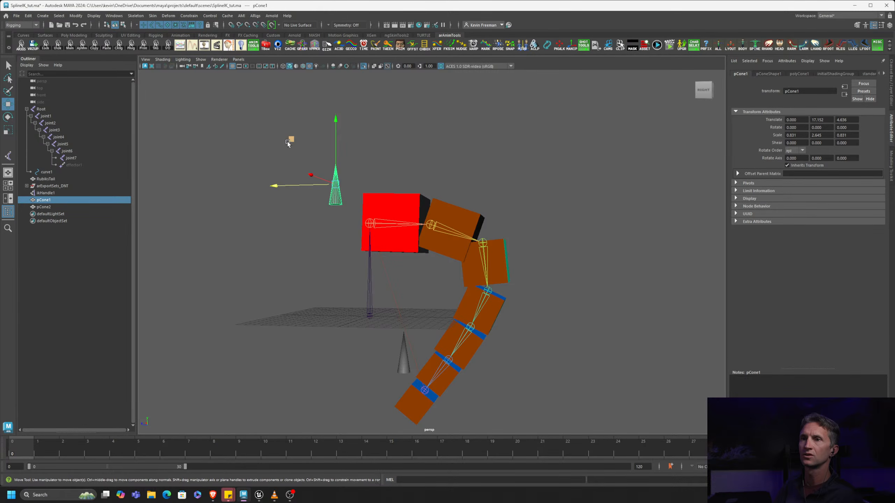
left_click_drag(291, 140, 445, 79)
right_click_drag(445, 218, 388, 202, "alt")
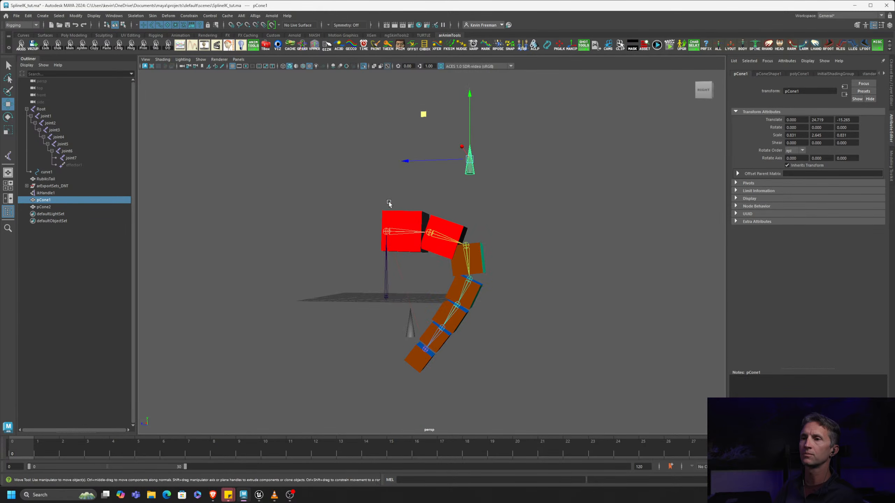
mouse_move(405, 211)
left_mouse_down("alt")
mouse_move(415, 207)
mouse_move(418, 216)
left_mouse_up("alt")
middle_click_drag(383, 252, 397, 229, "alt")
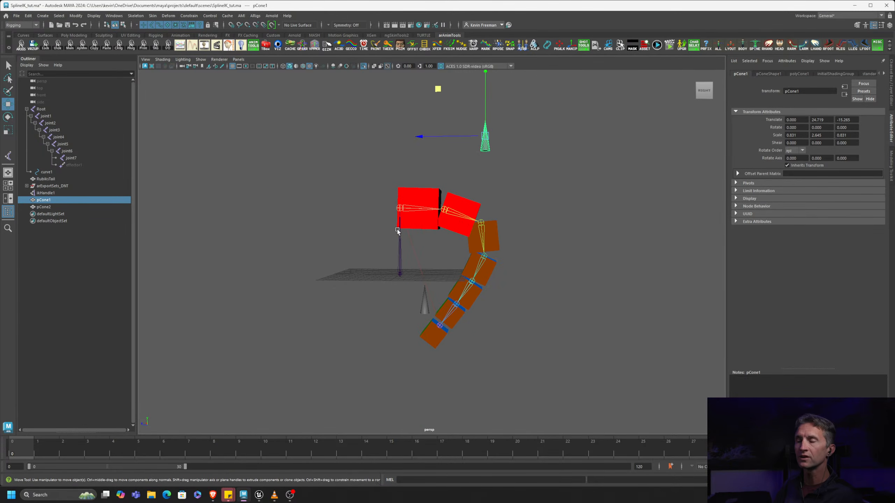
left_click_drag(465, 222, 477, 203, "alt")
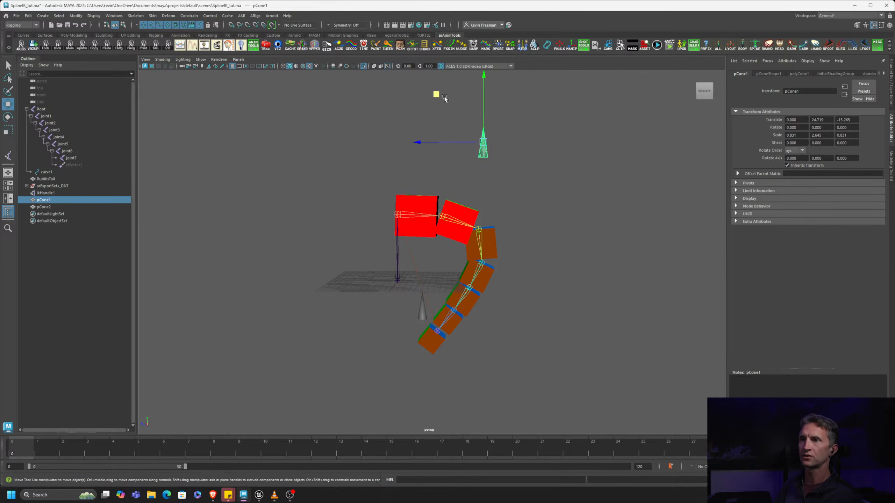
left_click_drag(445, 98, 503, 105)
- Move the lower cone across the tail to the outer side, at about Y -9.9 and Z -40.7
left_click(421, 311)
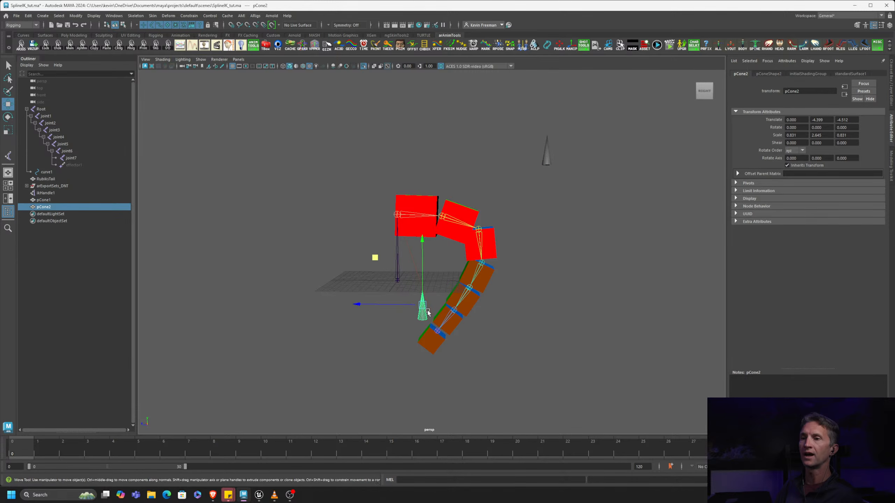
left_click_drag(428, 313, 486, 266, "alt")
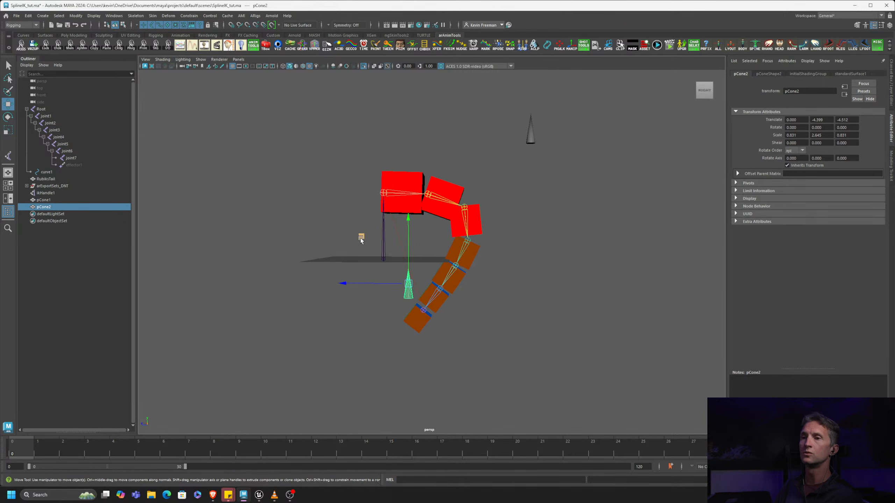
left_click_drag(360, 237, 561, 262)
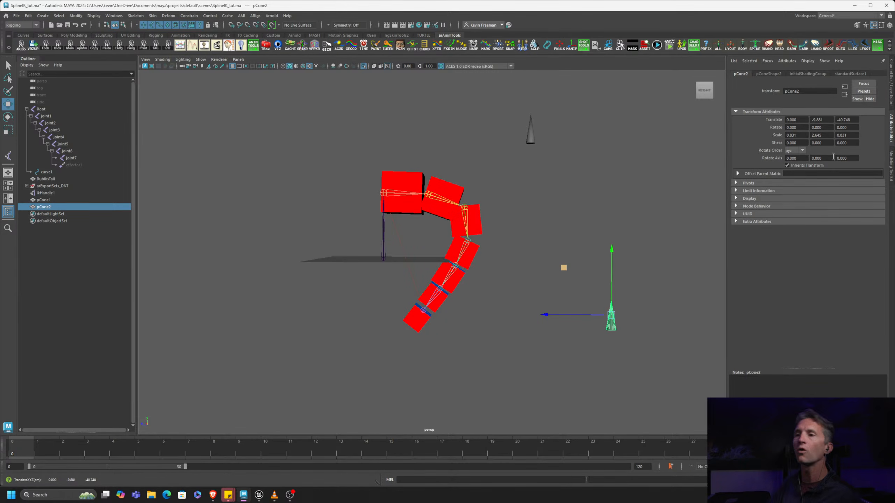
mouse_move(556, 207)
left_mouse_down("alt")
mouse_move(529, 213)
mouse_move(569, 206)
mouse_move(555, 209)
left_mouse_up("alt")
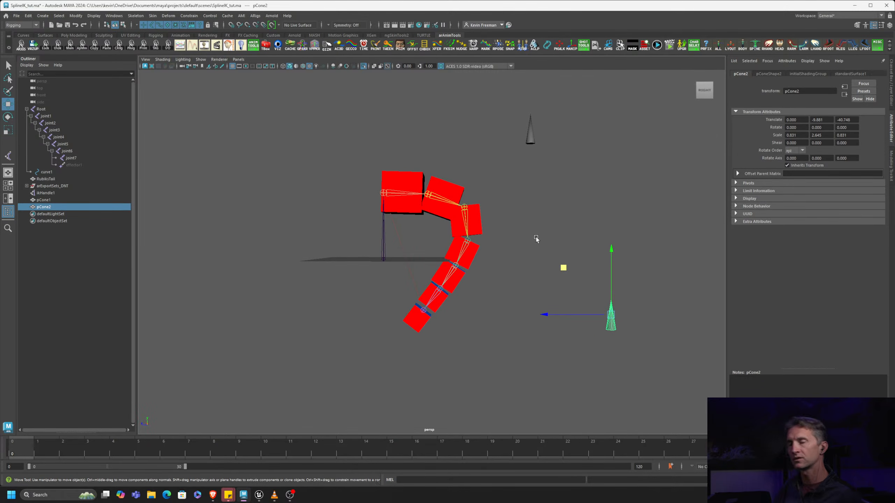
right_click_drag(535, 238, 594, 210, "alt")
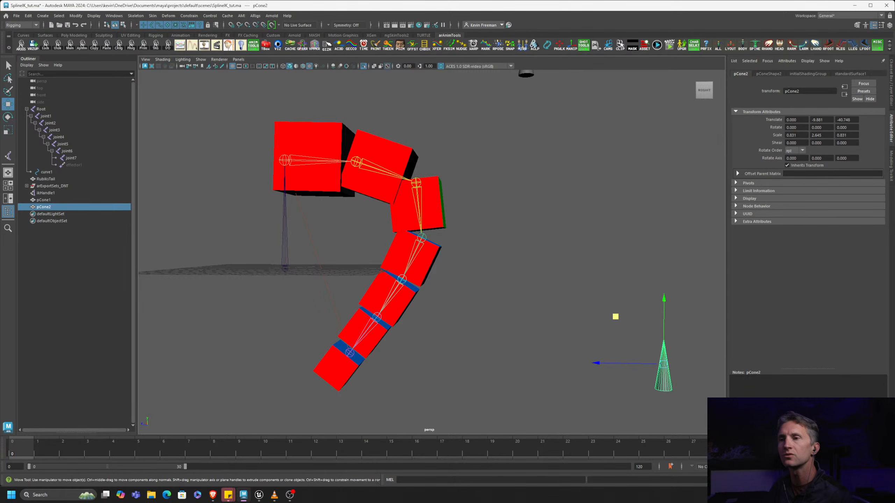
middle_click_drag(486, 196, 486, 205, "alt")
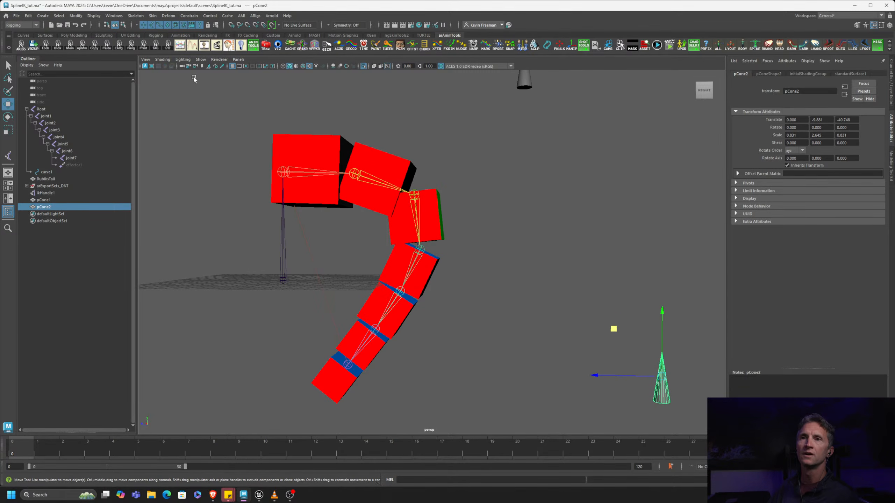
- Create a polygon cube and stretch it into a thin vertical bar with a Y scale of about 17
left_click(43, 16)
mouse_move(66, 43)
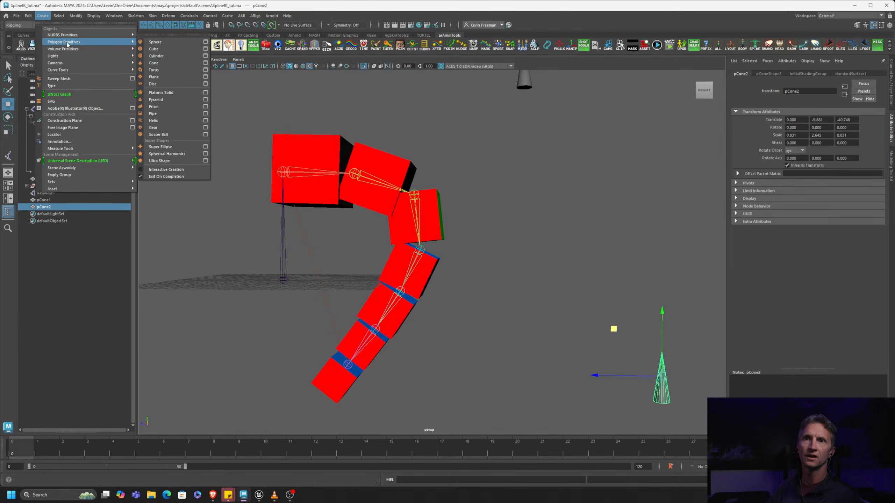
left_click(166, 49)
key("r")
left_click_drag(280, 233, 261, 109)
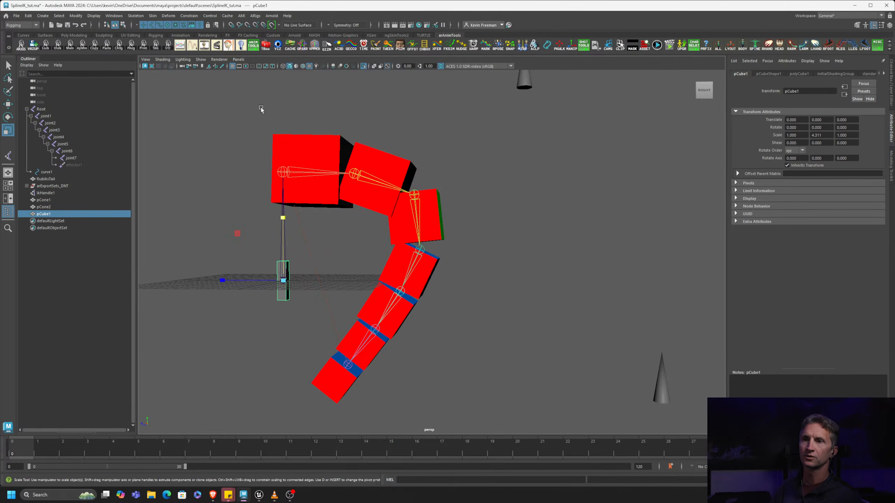
left_click_drag(283, 218, 295, 158)
key("w")
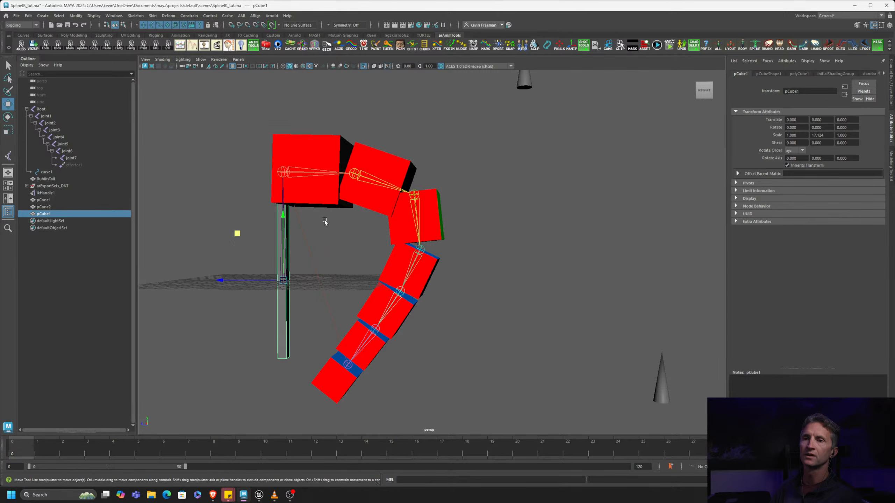
- Tilt the bar about 8.8 degrees around X and place it against the outer face of the tail's third cube
left_click_drag(215, 276, 421, 261)
key("e")
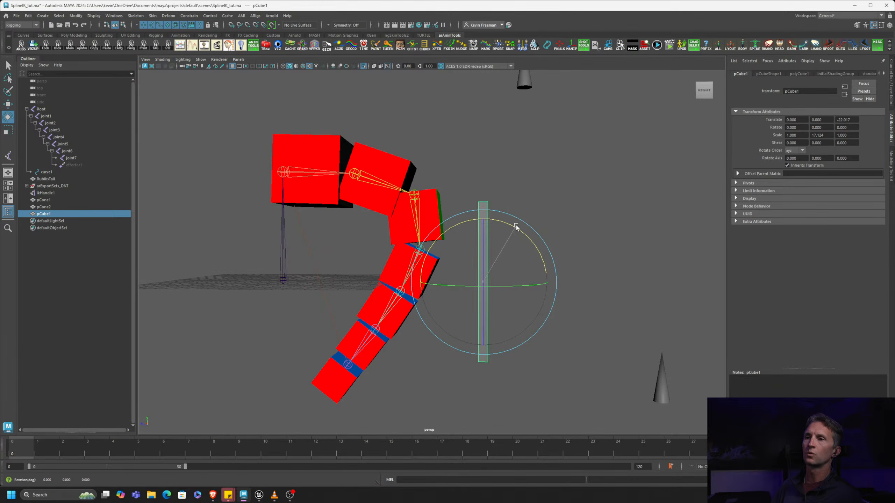
left_click_drag(516, 225, 493, 234)
key("w")
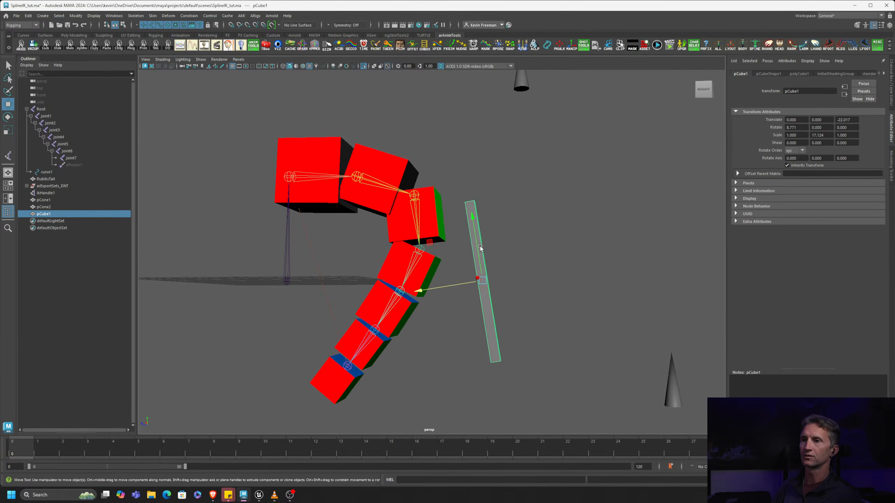
left_click_drag(482, 281, 436, 214)
left_click_drag(507, 188, 512, 195, "alt")
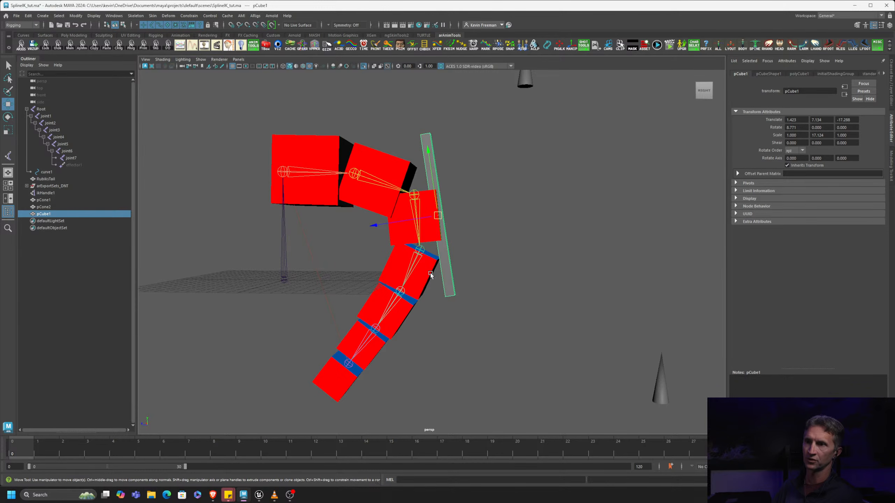
middle_click_drag(471, 197, 501, 236, "alt")
- Rotate the bar further around X so it slopes diagonally across the tail's third cube
key("e")
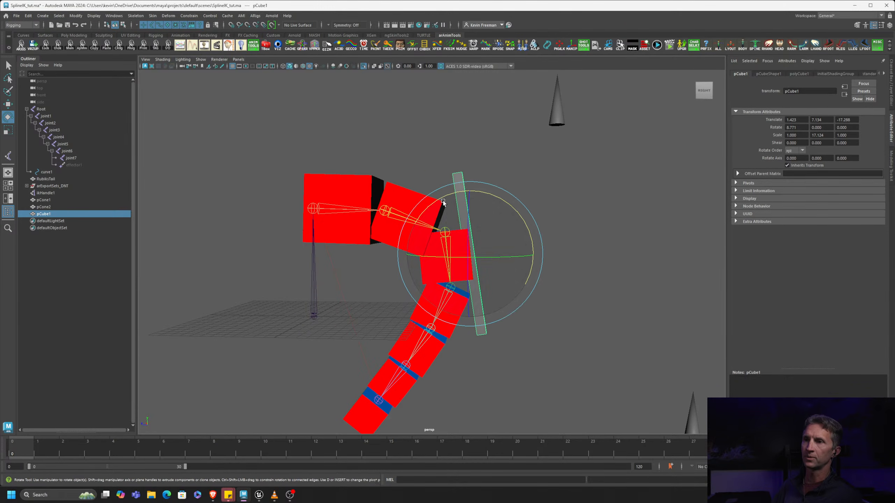
left_click_drag(446, 196, 370, 218)
key("w")
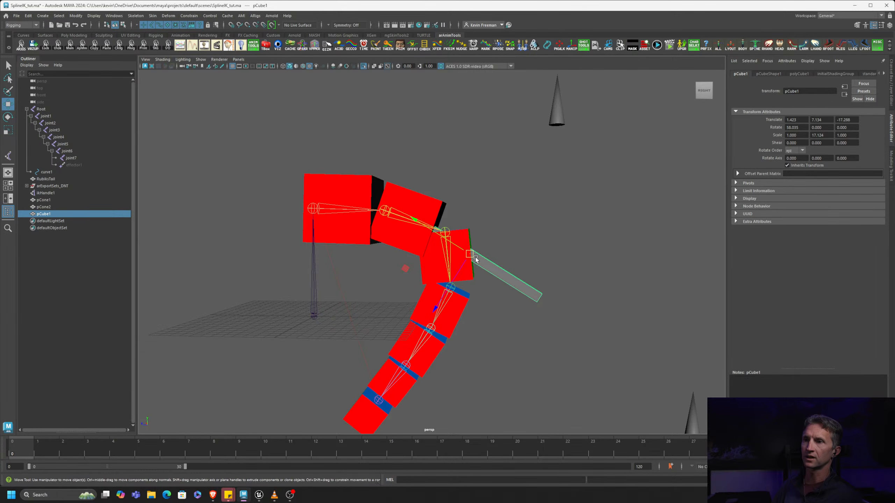
- Move the diagonal bar up the tail and out to its near side, at about X 5.0, Y 7.4 and Z -15.6
left_click_drag(475, 259, 469, 201)
left_click_drag(550, 209, 482, 244, "alt")
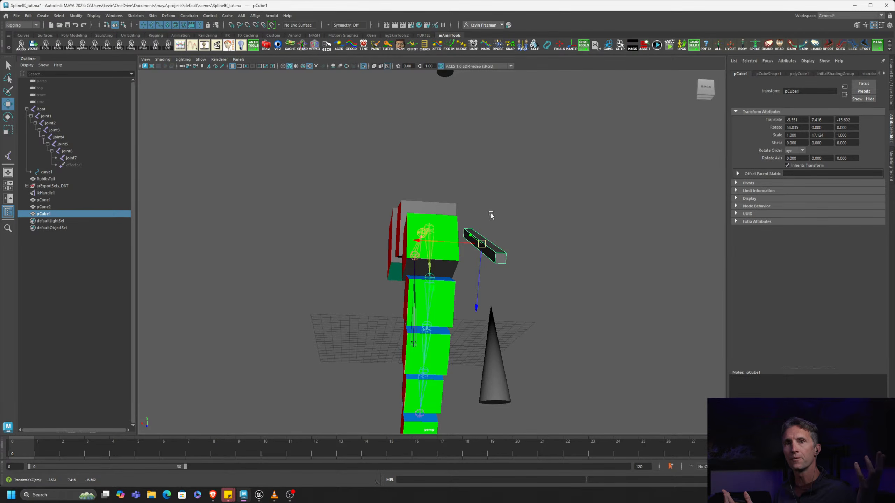
left_click_drag(299, 219, 547, 214, "alt")
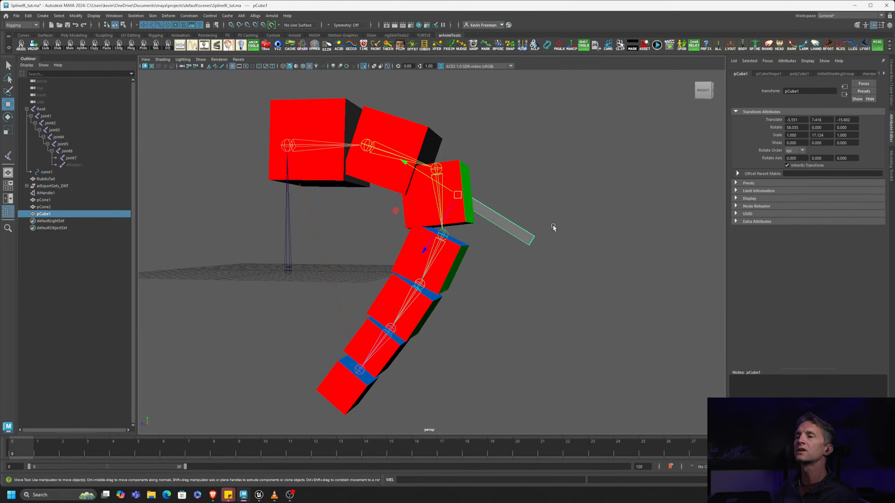
left_click_drag(545, 236, 597, 219, "alt")
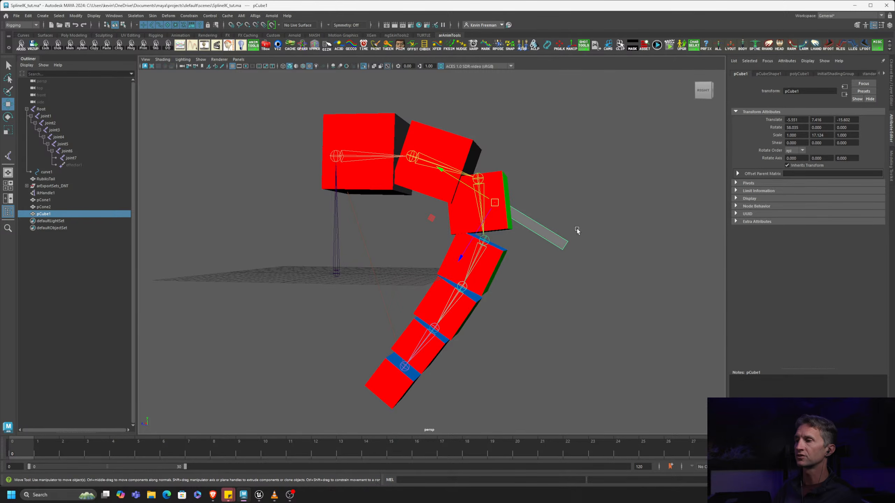
left_click_drag(577, 231, 603, 248, "alt")
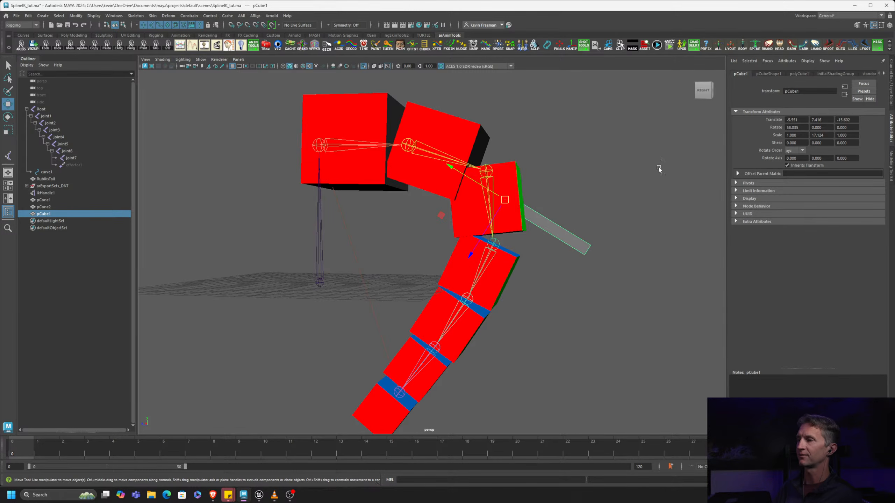
left_click_drag(601, 229, 376, 198, "alt")
left_click_drag(328, 278, 495, 216, "alt")
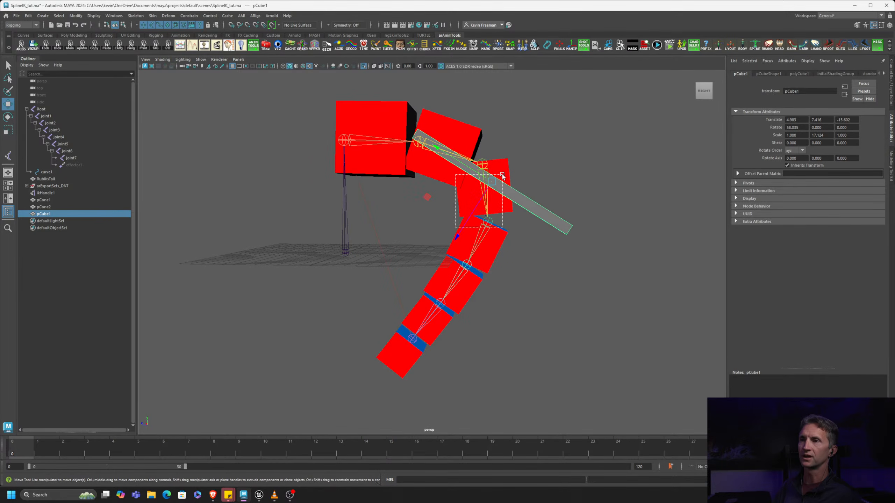
left_click(466, 231)
left_click(544, 215)
- Move the upper cone over the tail's base, to about X -2.3, Y 23.6 and Z -6
scroll(544, 216, "down", 5)
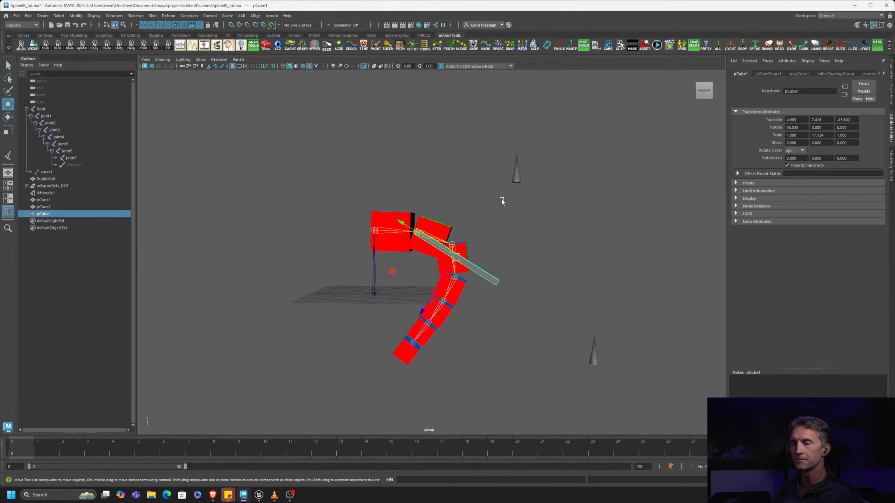
left_click(516, 176)
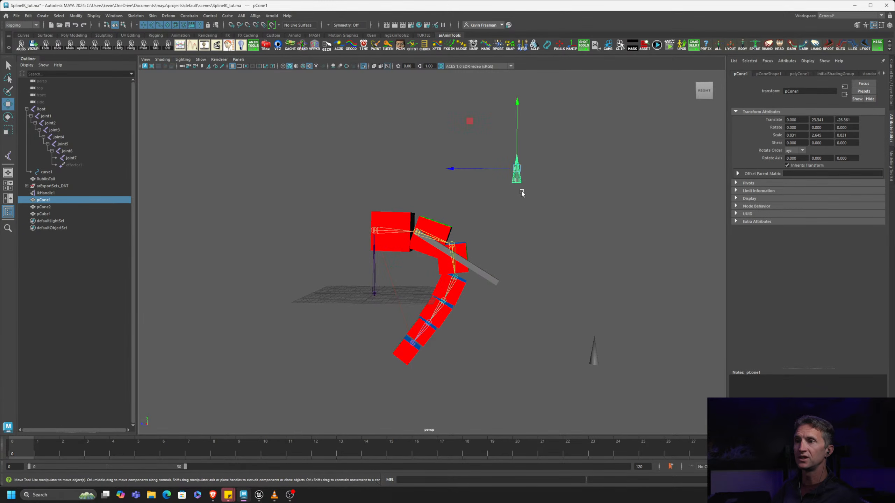
left_click_drag(518, 174, 410, 170)
left_click_drag(507, 202, 449, 203, "alt")
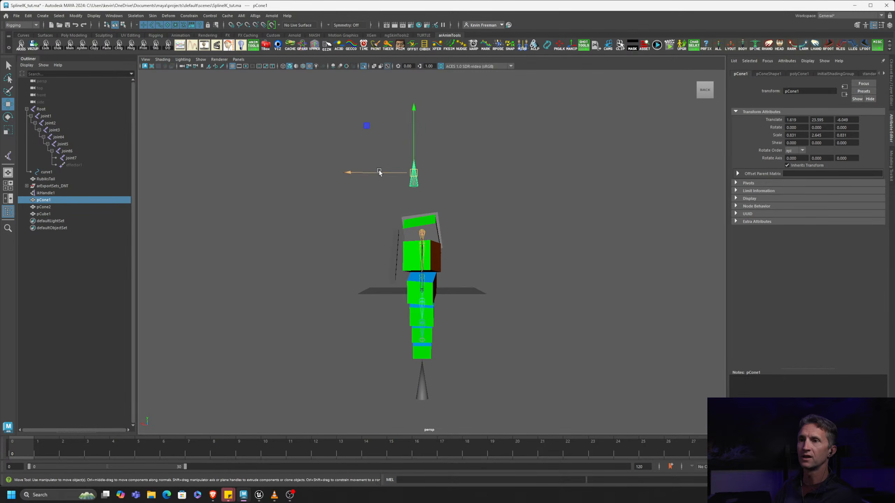
left_click_drag(380, 172, 402, 182)
left_click_drag(327, 248, 401, 248, "alt")
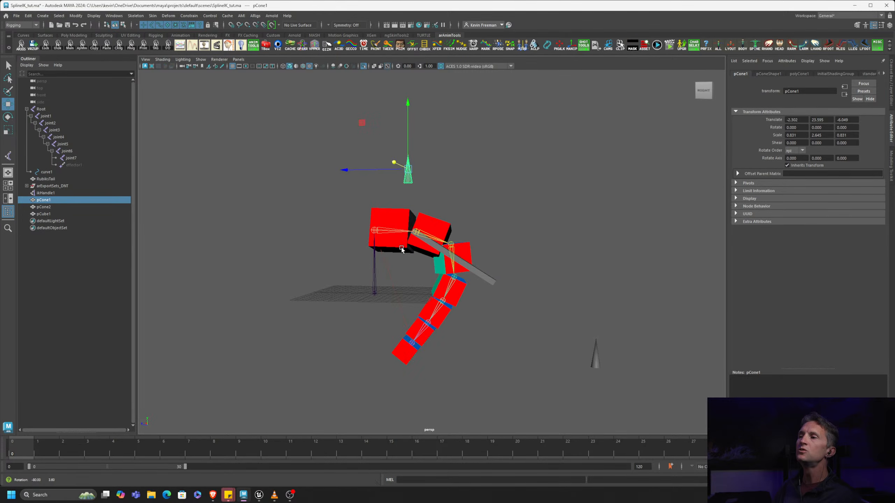
right_click_drag(401, 249, 509, 242, "alt")
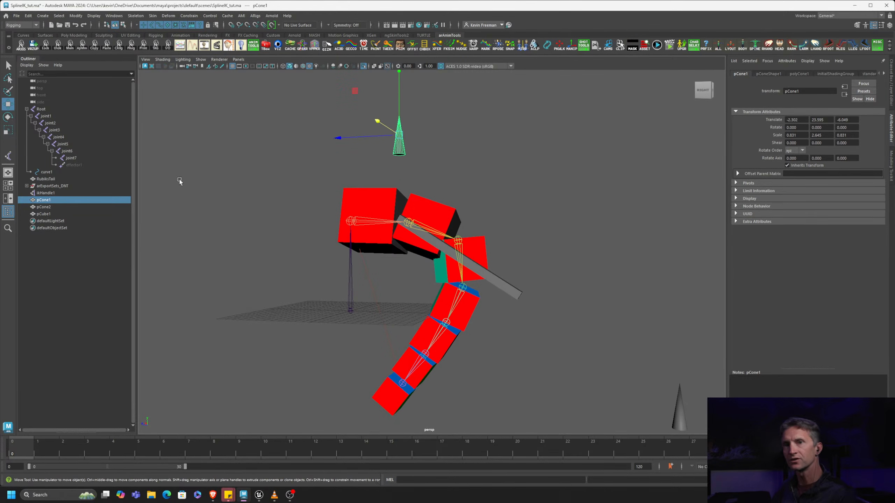
- Set the Twist of ikHandle1 to about 11.46
left_click(49, 193)
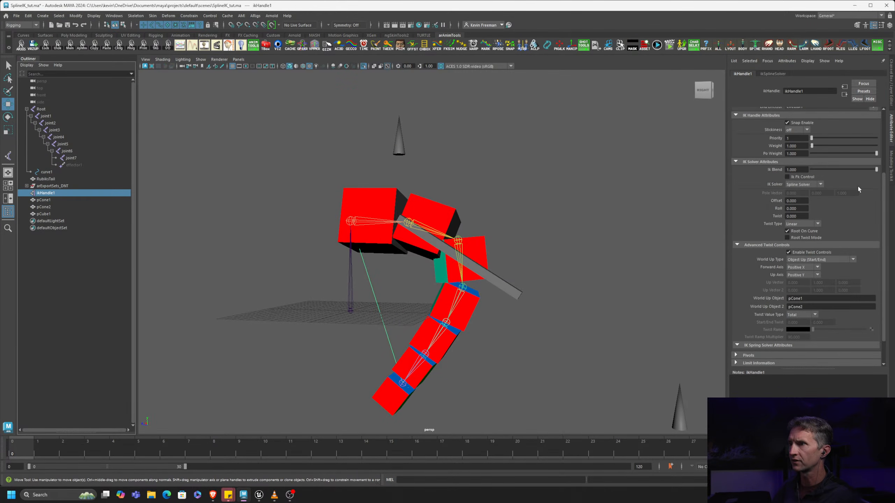
left_click(891, 78)
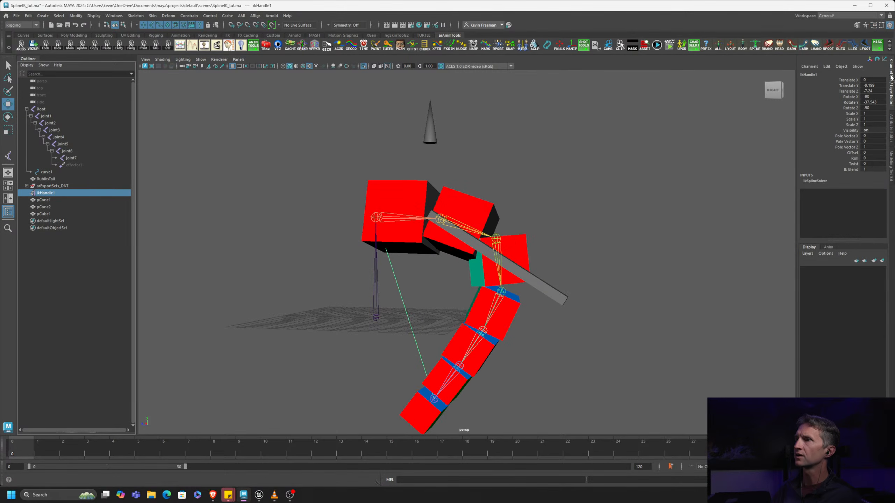
left_click(854, 165)
middle_click_drag(630, 158, 608, 168)
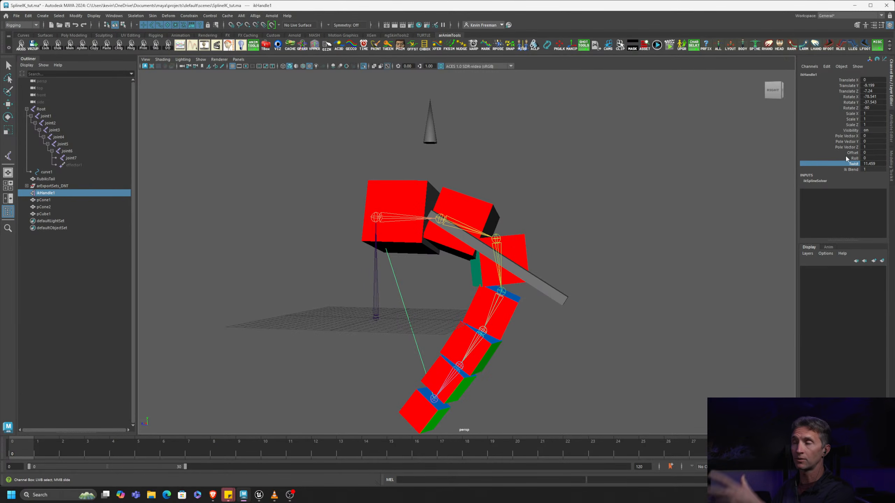
- Set the IK handle's Roll to about 3.44 and try out its Offset, ending at 0
left_click(854, 159)
mouse_move(687, 165)
middle_mouse_down()
mouse_move(657, 168)
mouse_move(690, 166)
middle_mouse_up()
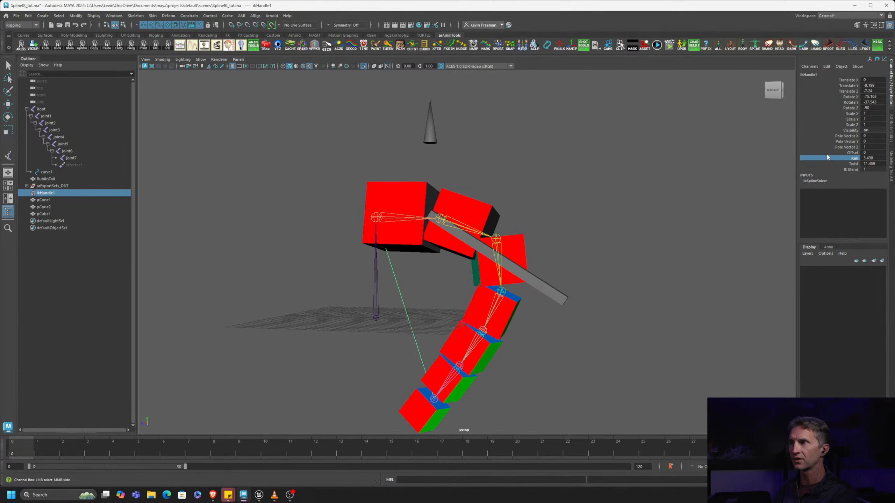
left_click(853, 154)
middle_click_drag(627, 167, 603, 177)
left_click_drag(592, 204, 588, 207, "alt")
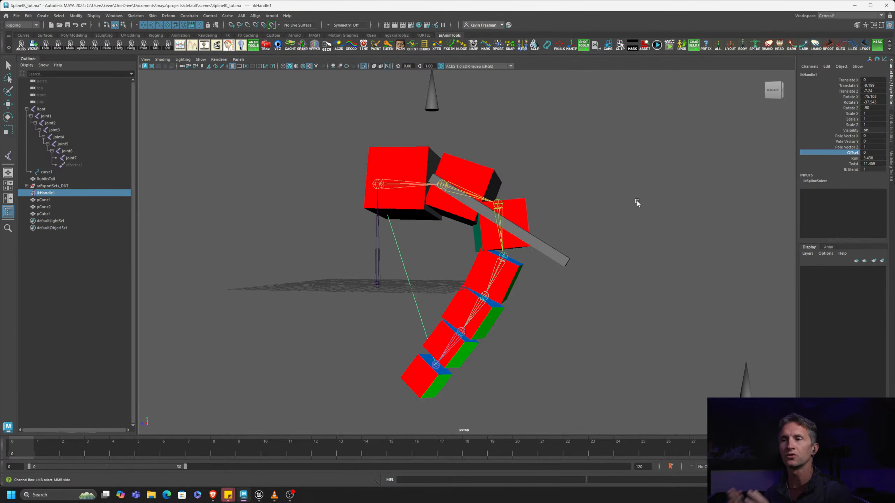
- Select the upper cone and examine how the tail cubes are oriented relative to it from different angles
left_click_drag(359, 134, 431, 140, "alt")
left_click(415, 118)
key("w")
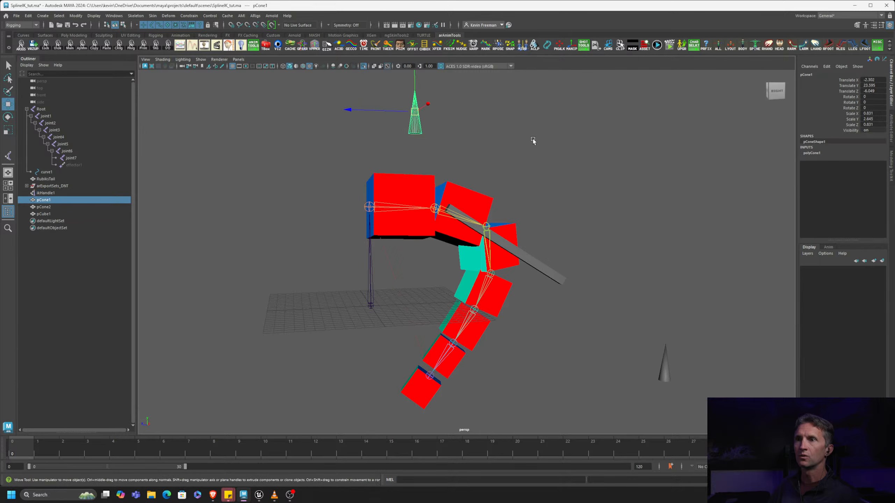
middle_click_drag(630, 199, 563, 189, "alt")
left_click_drag(563, 190, 542, 186, "alt")
left_click_drag(393, 177, 461, 150, "alt")
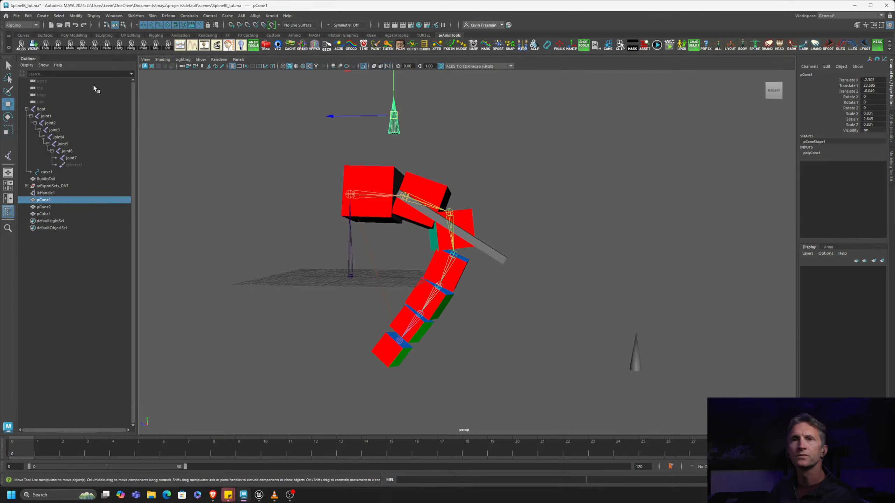
- Create a polygon plane, scale it uniformly to about 8.14, and stretch it into a long strip with a Z scale of about 76.65
left_click(38, 16)
mouse_move(62, 44)
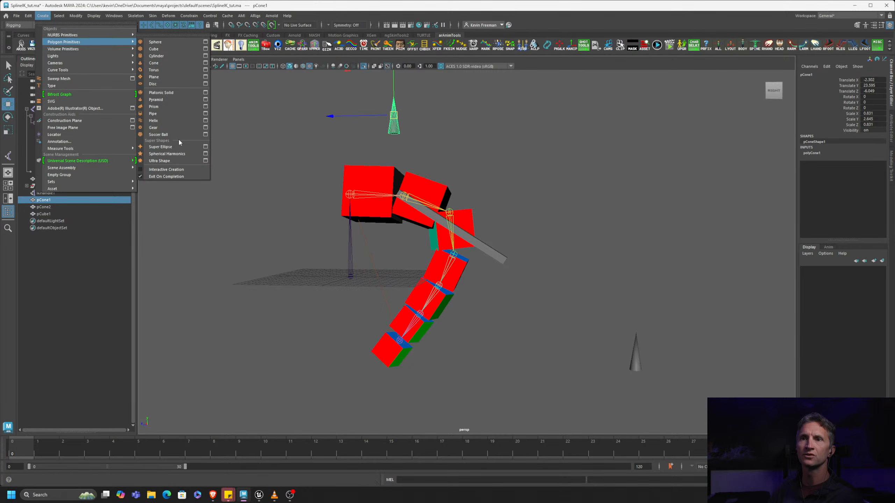
left_click(183, 77)
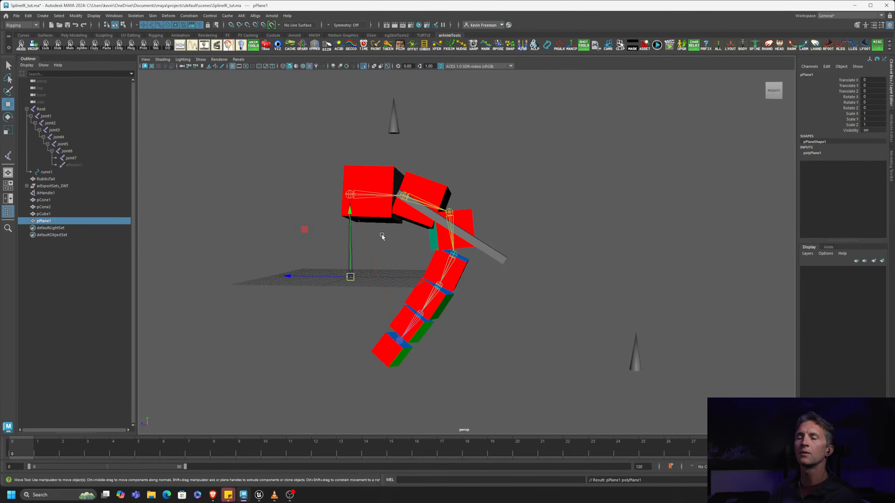
left_click_drag(382, 235, 422, 254, "alt")
key("r")
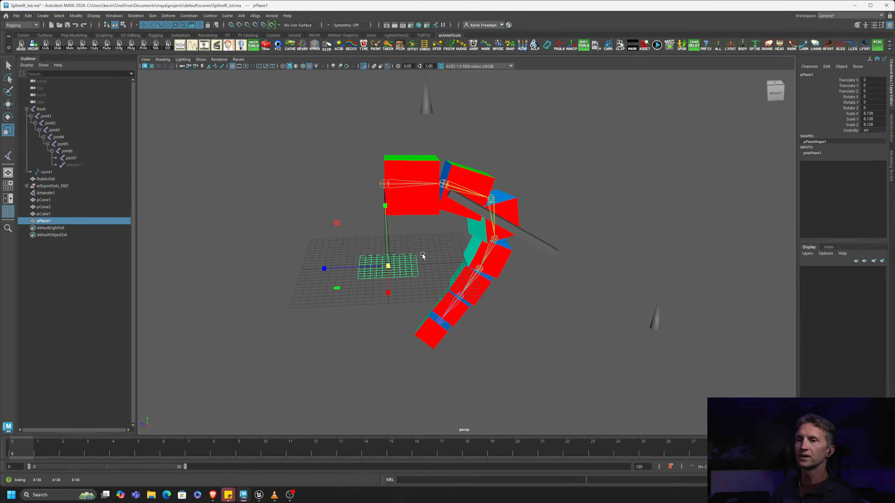
left_click_drag(330, 276, 143, 297)
- Move the strip behind the tail, to about Z -45.6
key("w")
left_click_drag(323, 269, 392, 208)
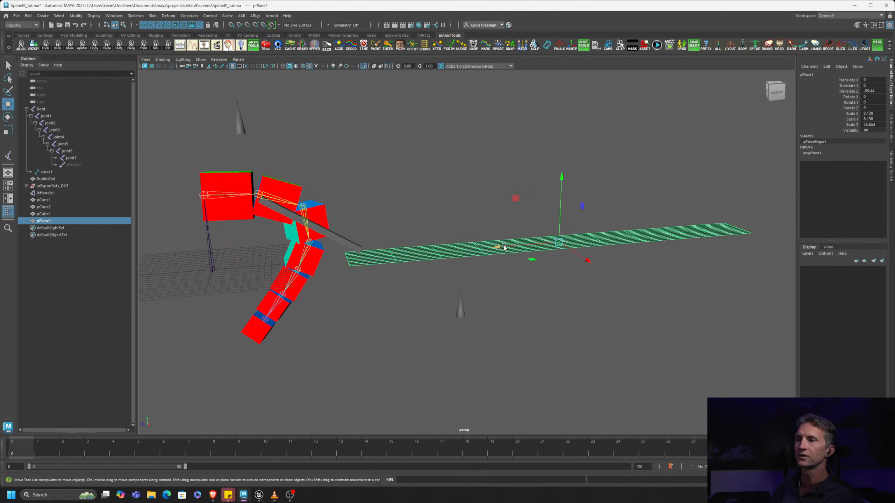
left_click_drag(504, 247, 476, 231)
middle_click_drag(476, 230, 435, 222, "alt")
left_click_drag(435, 221, 409, 238, "alt")
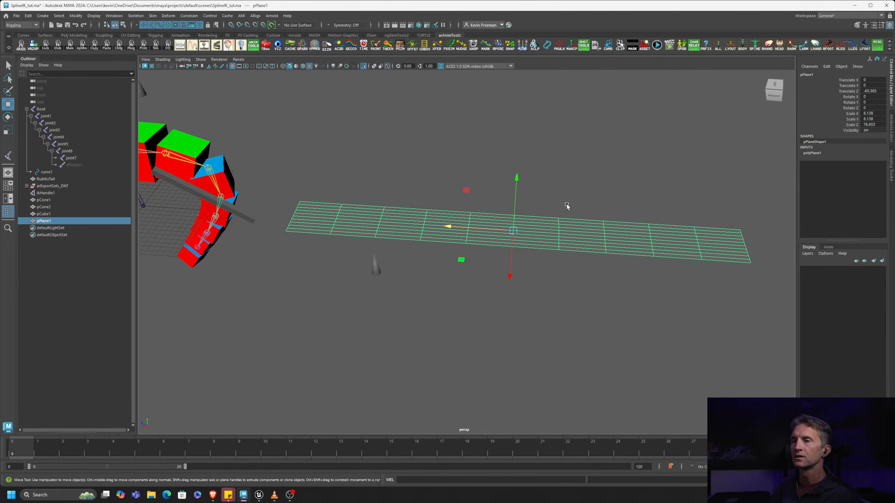
- Rotate the four vertex rows at the strip's far end about half a turn around its length to form a sharp twist
left_click_drag(567, 206, 610, 226, "alt")
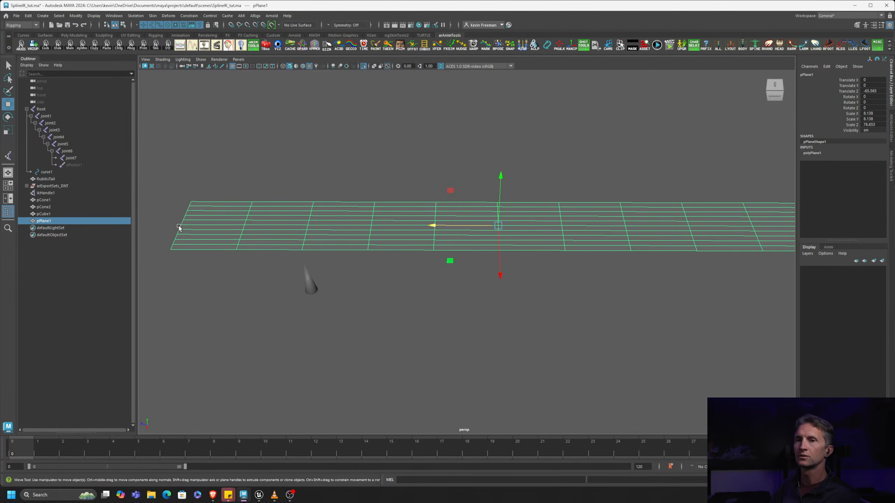
middle_click_drag(366, 226, 346, 214, "alt")
left_click_drag(711, 212, 529, 220, "alt")
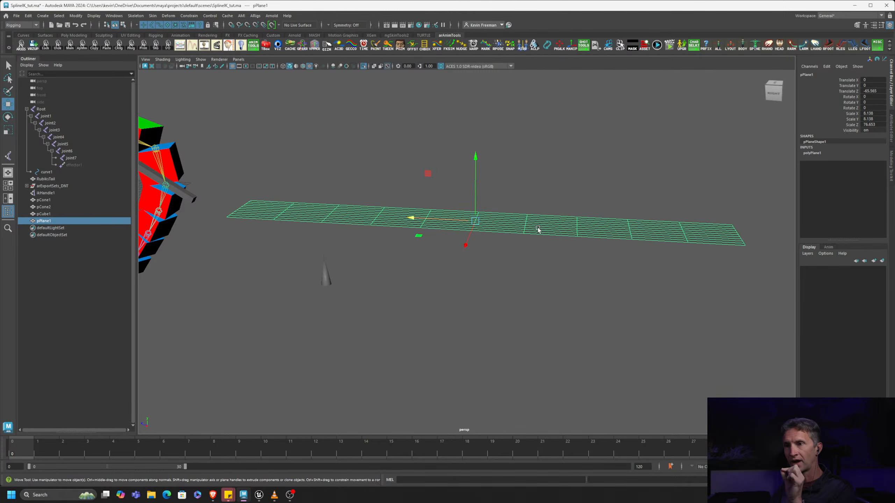
middle_click_drag(510, 243, 503, 235, "alt")
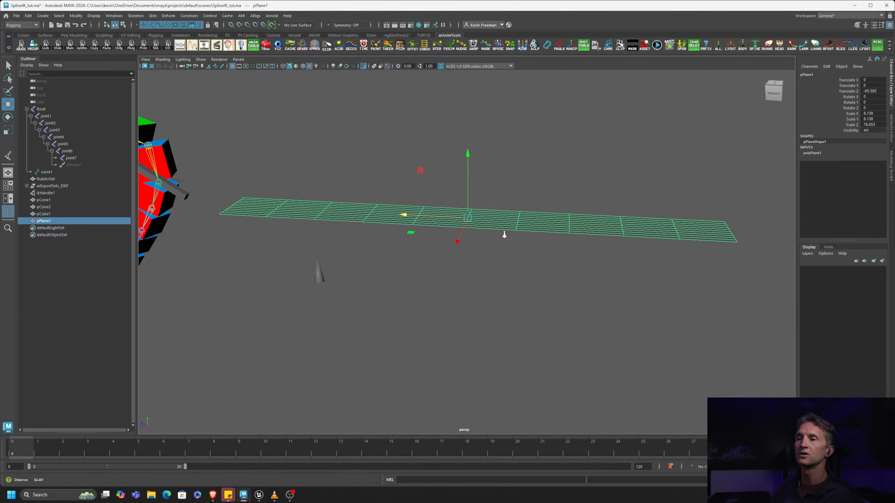
right_click_drag(503, 235, 525, 228, "alt")
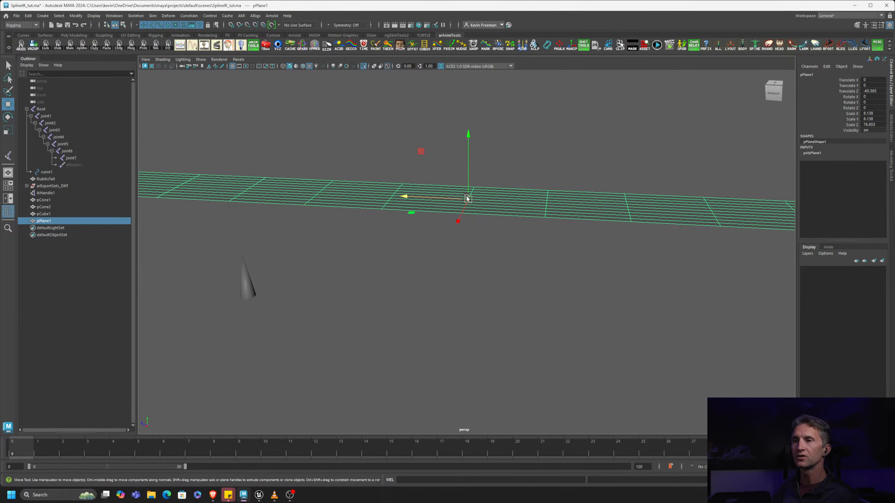
right_click_drag(576, 219, 329, 191, "alt")
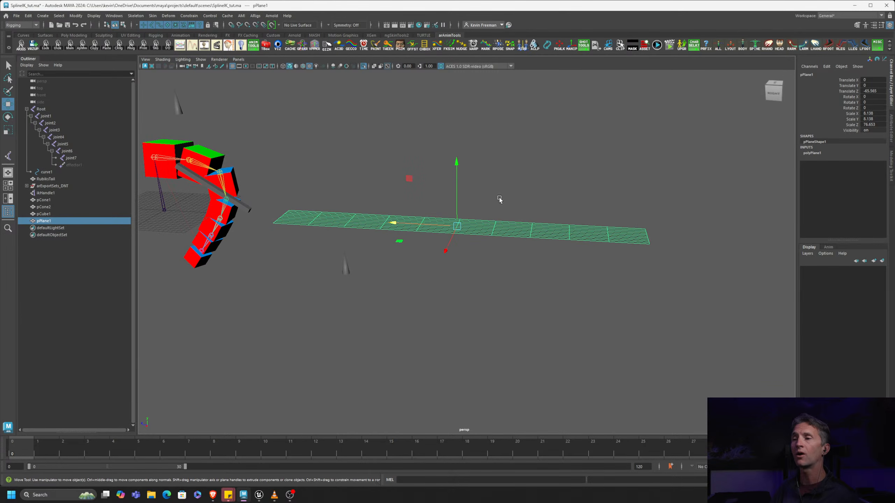
key("F8")
left_click_drag(679, 202, 522, 254)
key("e")
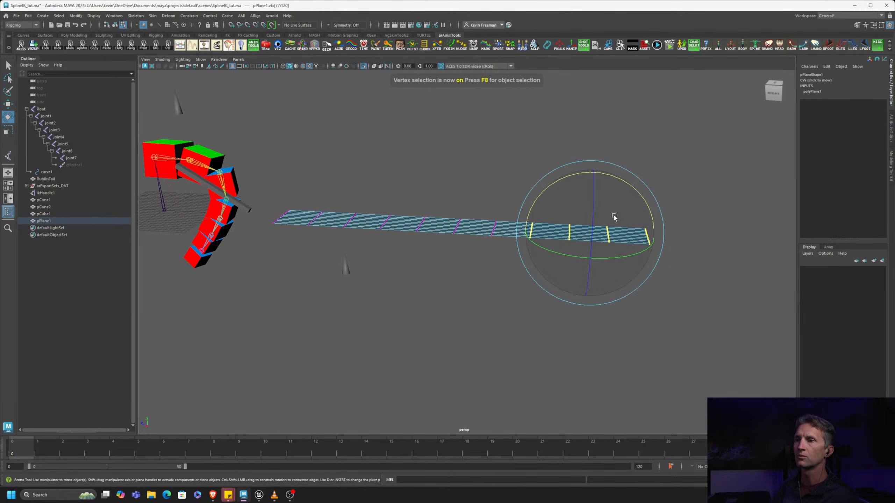
left_click_drag(592, 222, 704, 40)
- Examine the strip's twisted section from several angles and compare it with the tail's joint chain
left_click_drag(721, 138, 690, 145, "alt")
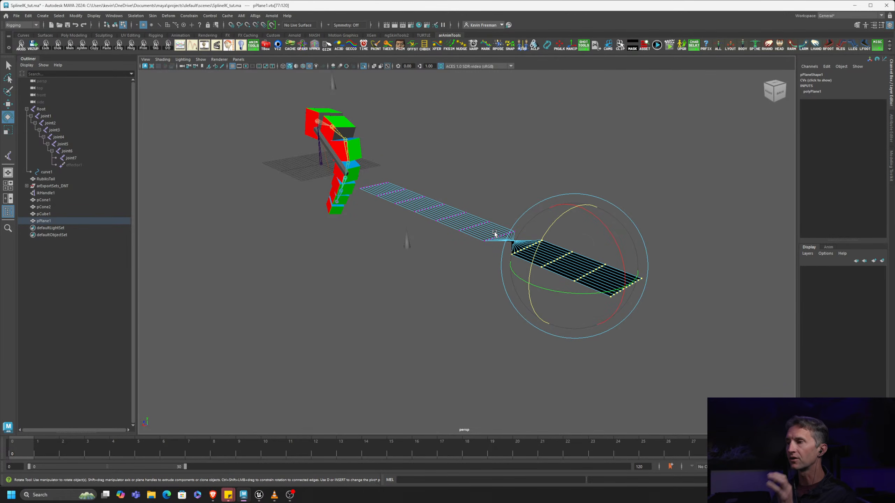
right_click_drag(435, 205, 488, 211, "alt")
middle_click_drag(316, 155, 376, 205, "alt")
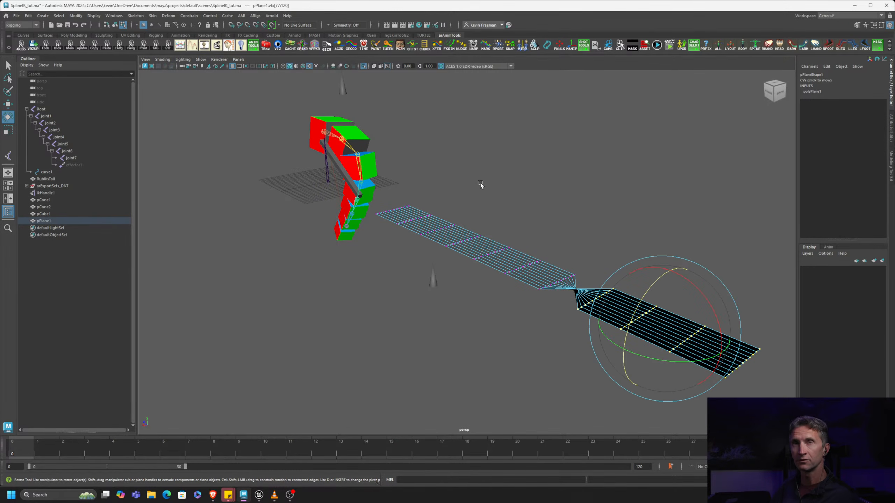
left_click_drag(473, 253, 540, 259, "alt")
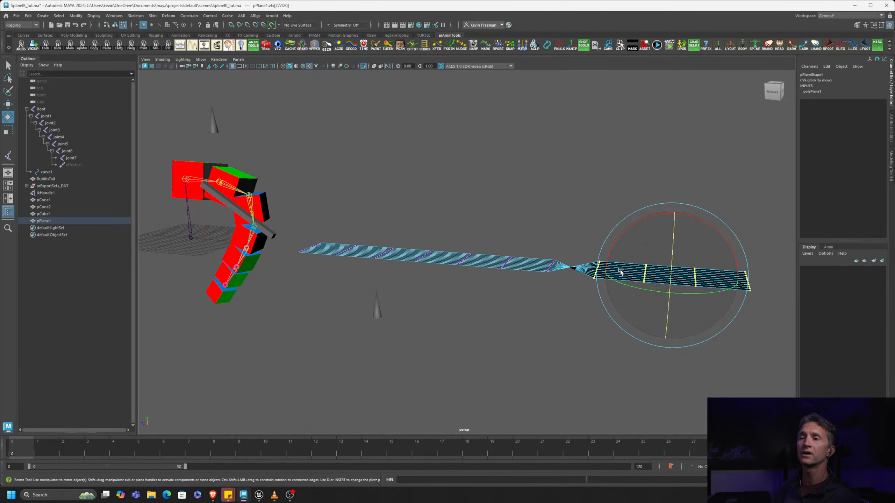
middle_click_drag(225, 199, 411, 211, "alt")
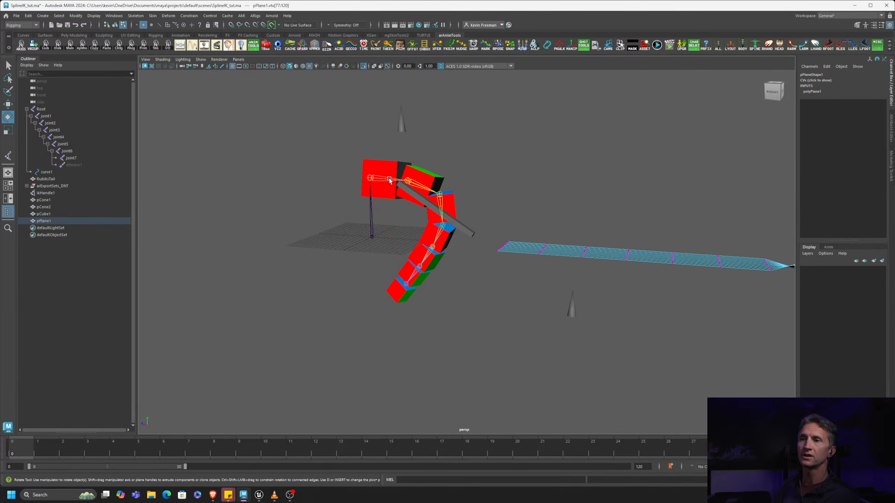
middle_click_drag(635, 220, 453, 195, "alt")
middle_click_drag(385, 166, 549, 201, "alt")
right_click_drag(549, 200, 595, 224, "alt")
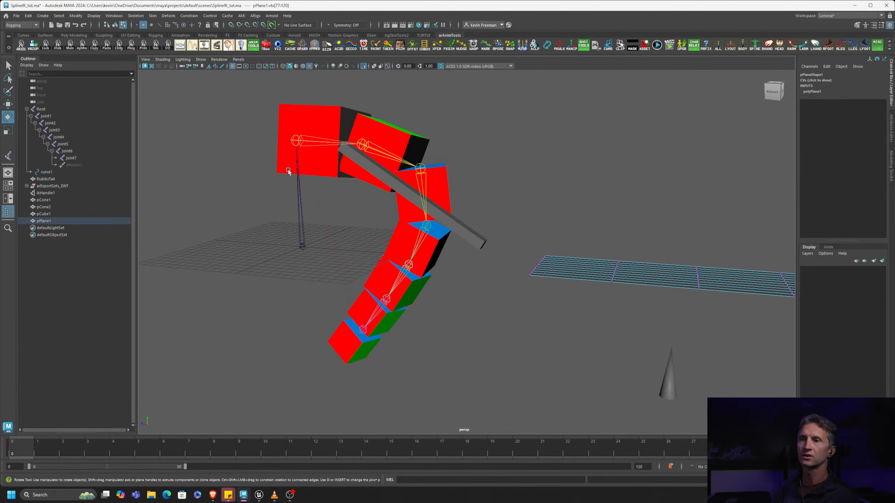
middle_click_drag(363, 176, 469, 210, "alt")
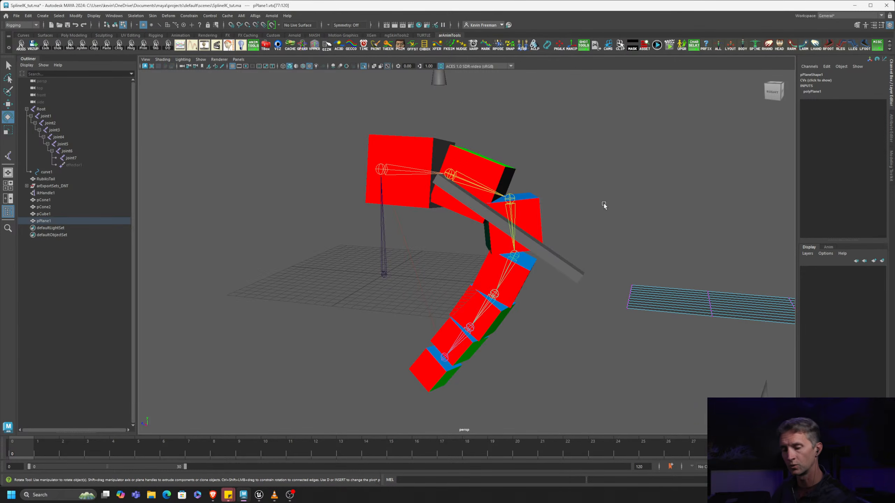
key("alt+Tab")
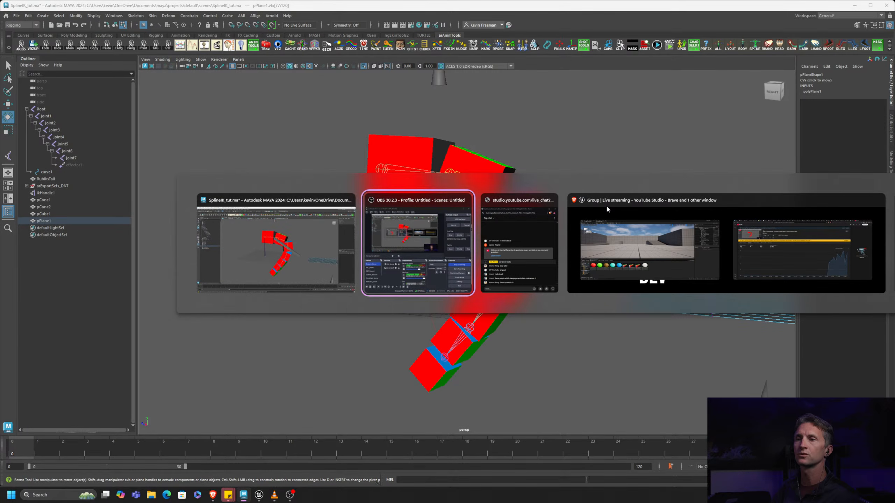
- Switch to the ControlRig55 project in Unreal Editor
key("alt+Tab")
key("alt+Tab")
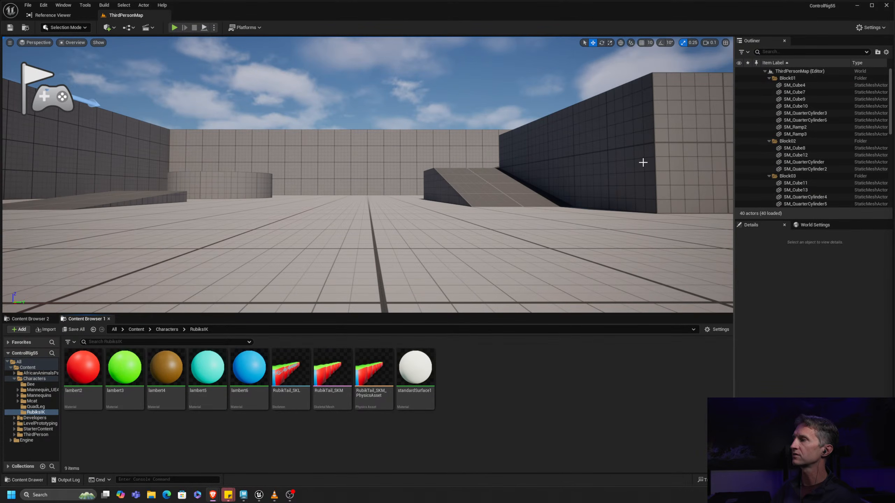
middle_click_drag(391, 220, 379, 225)
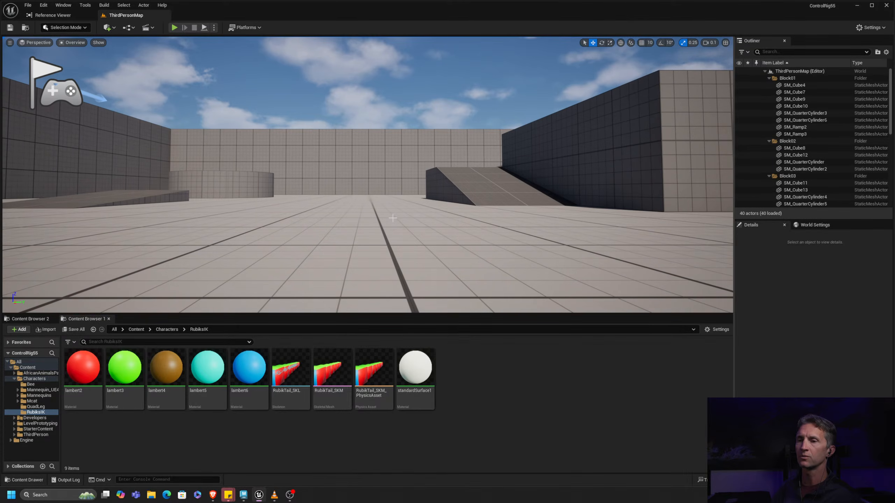
- Open the RubikTail_SKM skeletal mesh, examine its cube segments and joint chain from the side, and close it
left_click_drag(334, 370, 329, 372)
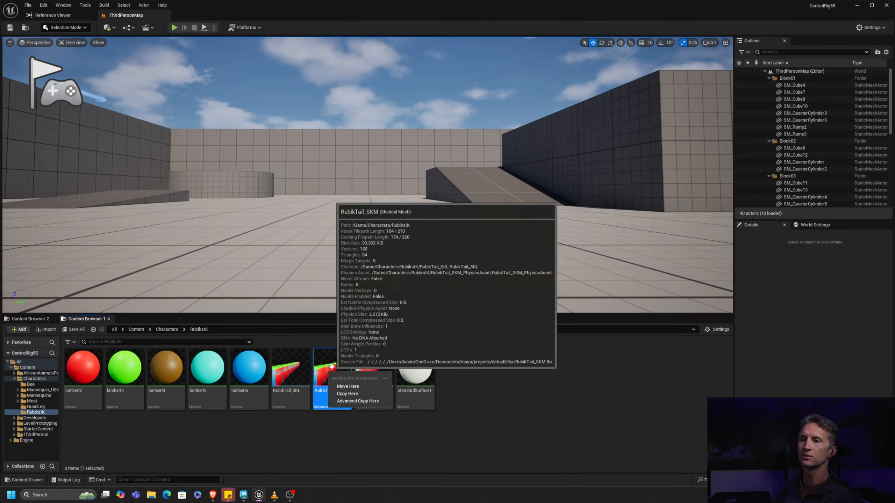
double_click(335, 367)
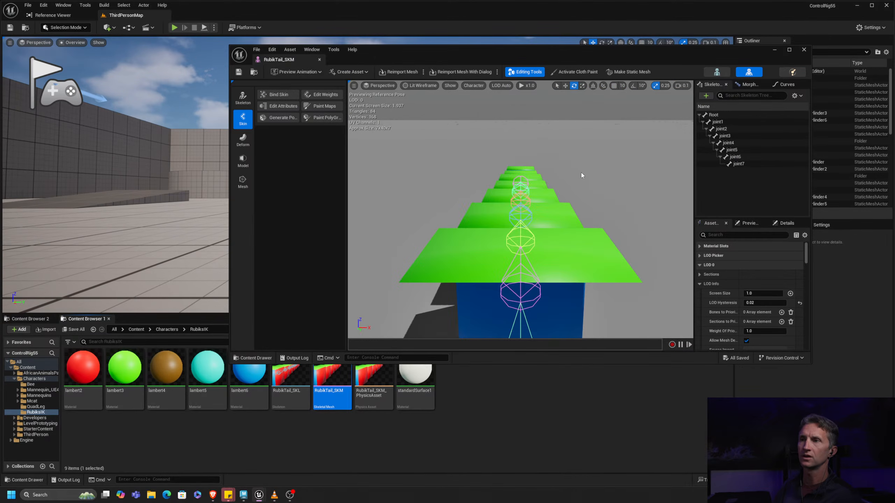
scroll(582, 175, "down", 6)
left_click_drag(486, 207, 383, 169, "alt")
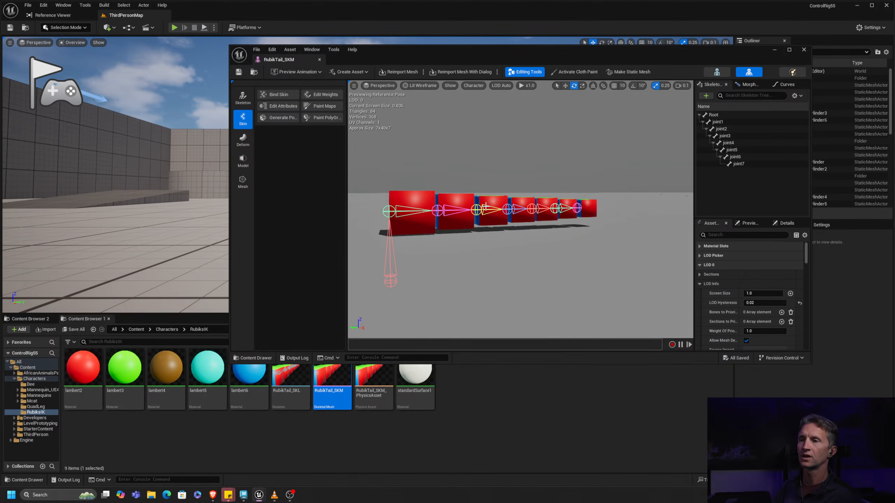
middle_click_drag(485, 207, 528, 185, "alt")
right_click_drag(528, 185, 548, 195, "alt")
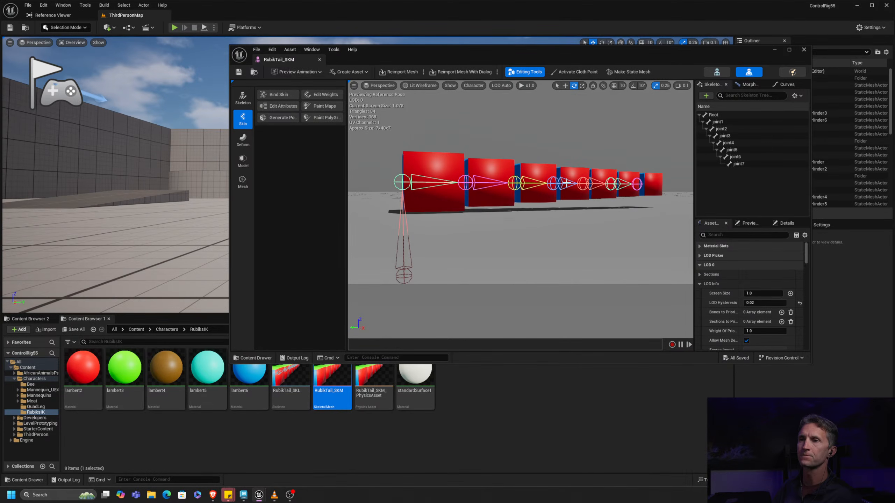
left_click(803, 49)
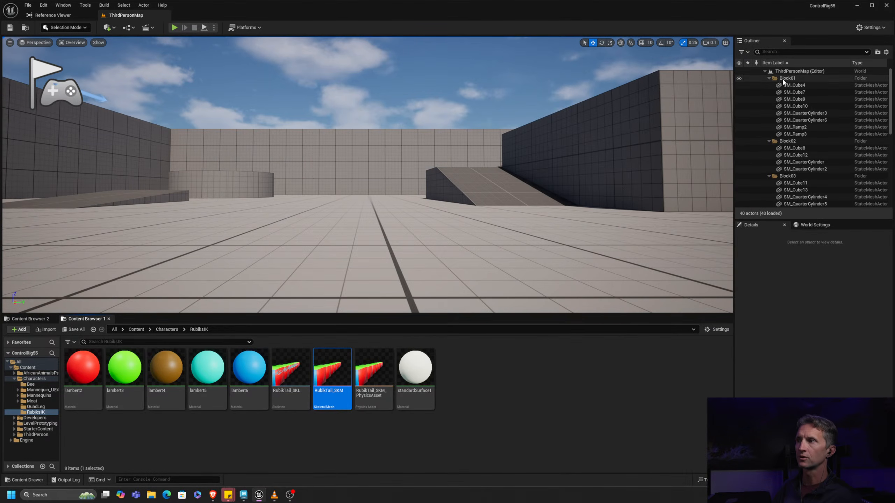
- Create a Control Rig asset from the RubikTail_SKM skeletal mesh
right_click(335, 371)
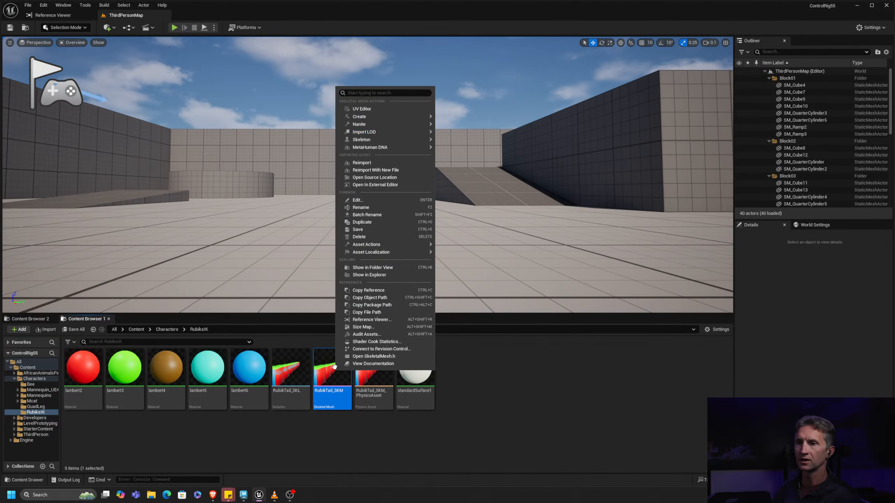
mouse_move(392, 126)
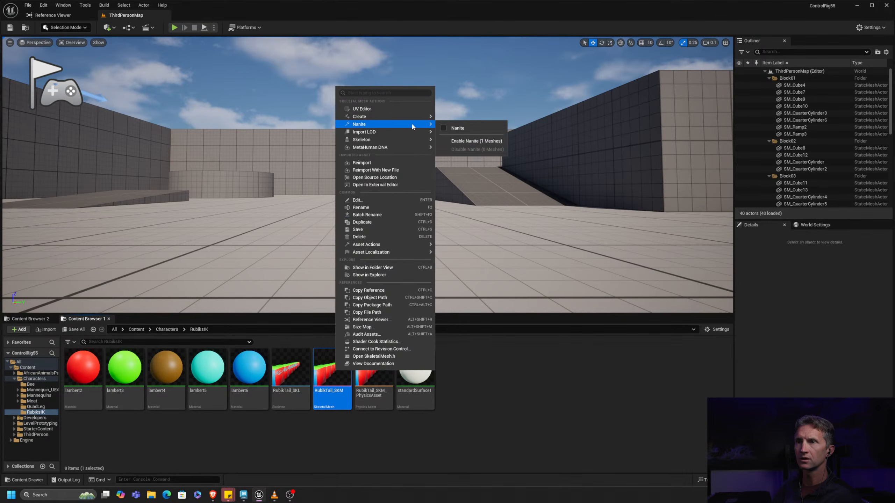
mouse_move(432, 116)
left_click(479, 230)
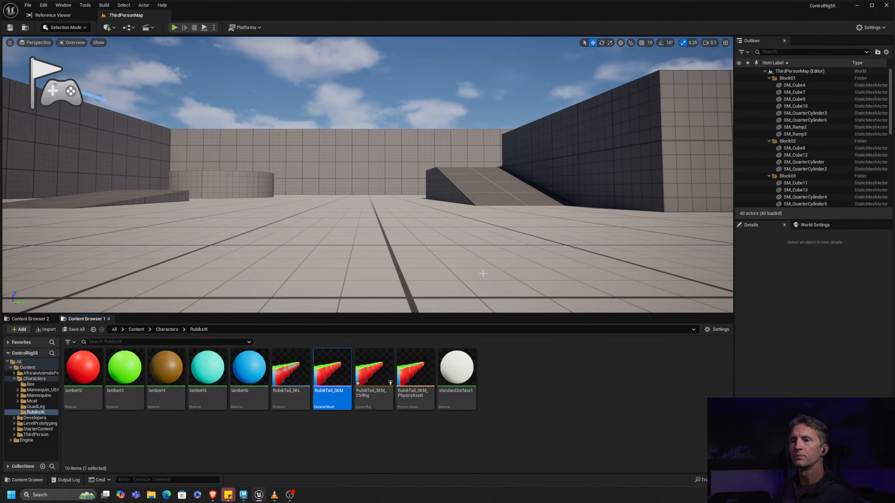
- Rename the new Control Rig asset as RubikTail_CR
left_click(383, 394)
key("F2")
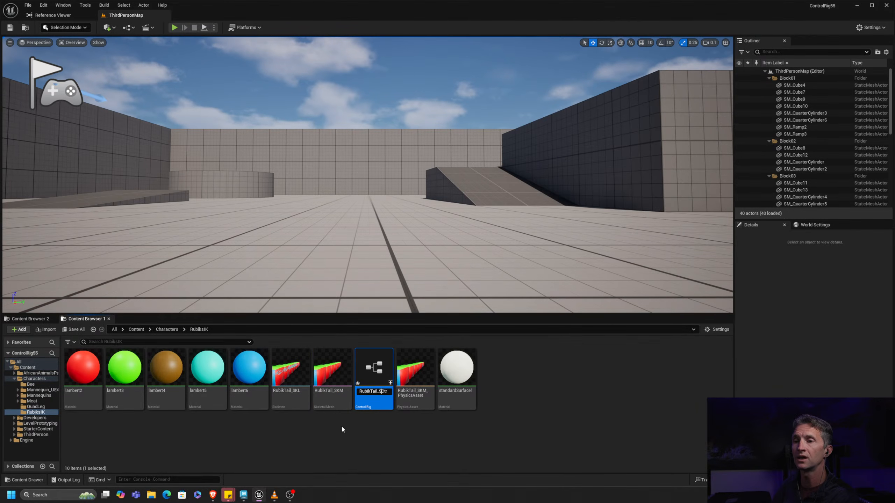
key("BackSpace")
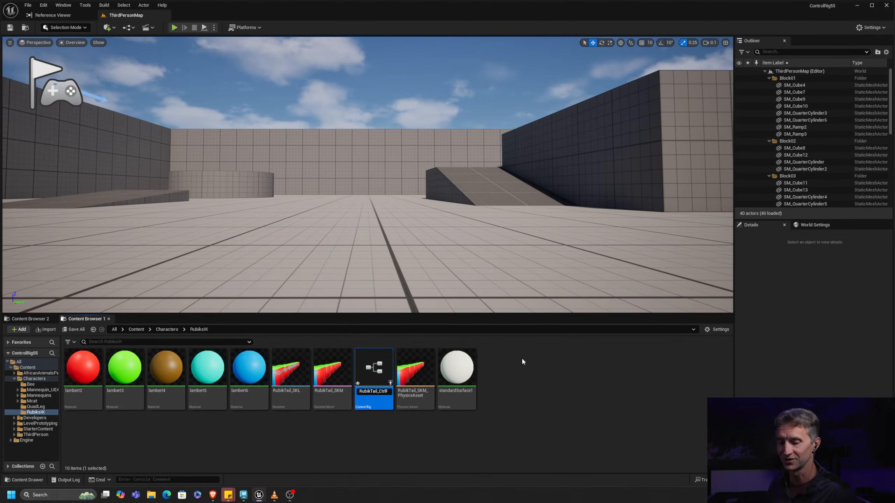
key("BackSpace")
key("BackSpace")
key("BackSpace")
key("BackSpace")
type("R")
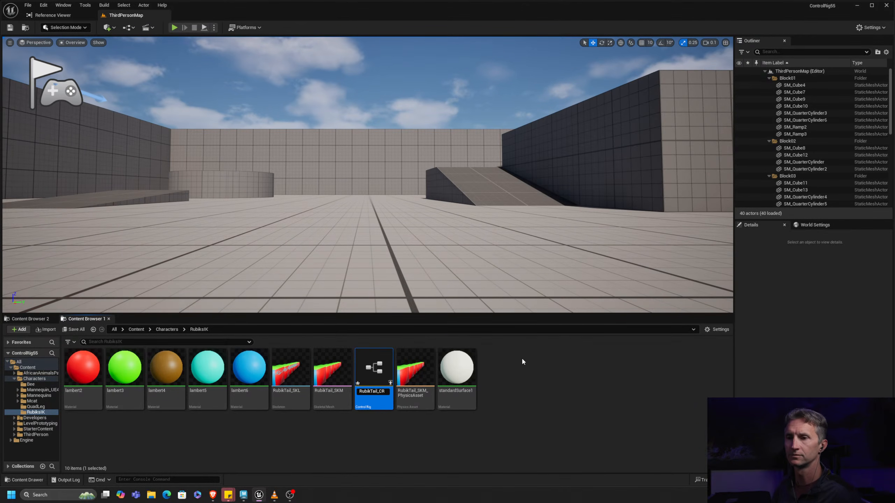
key("Return")
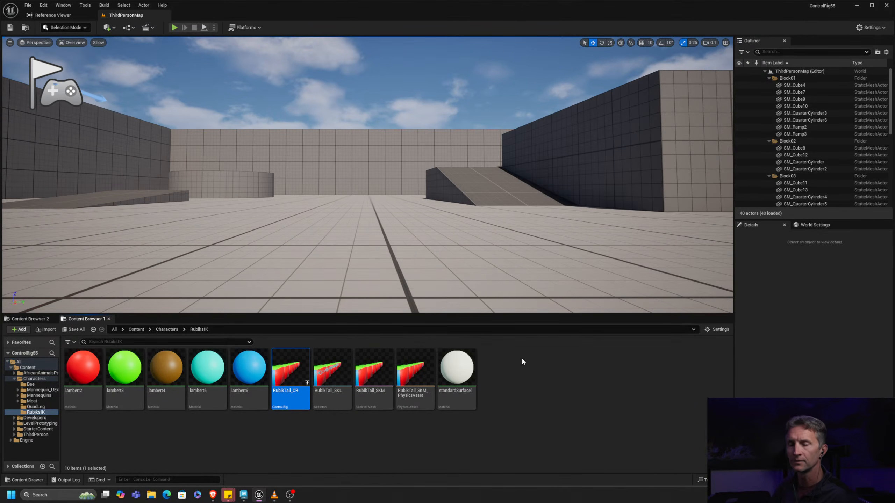
- Open RubikTail_CR for editing, dock its editor beside ThirdPersonMap, and show the tail from the side
double_click(294, 367)
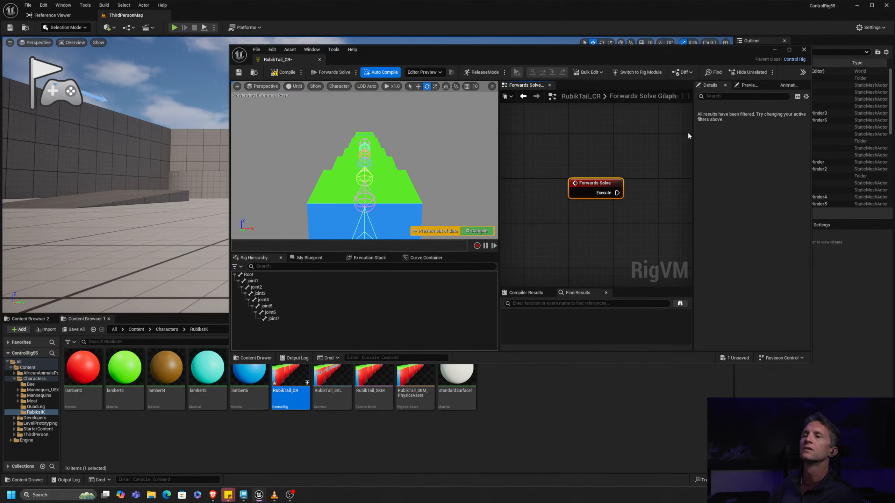
left_click_drag(299, 59, 226, 17)
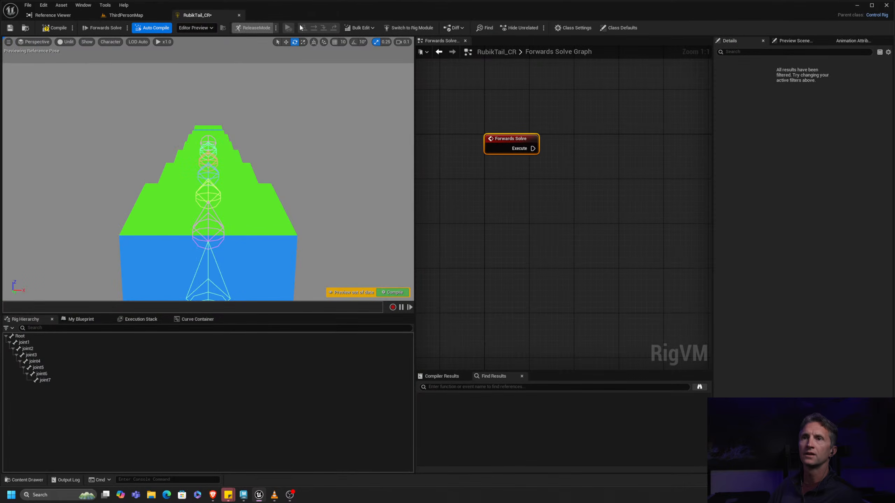
left_click_drag(304, 192, 219, 159, "alt")
middle_click_drag(219, 159, 288, 141, "alt")
right_click_drag(288, 141, 219, 160, "alt")
left_click_drag(219, 159, 248, 144, "alt")
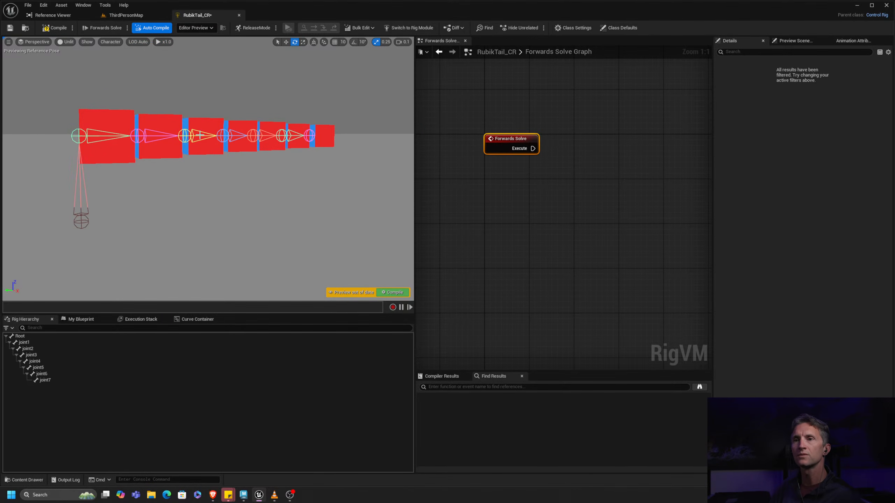
- Toggle Show Floor on and back off in the preview scene, and narrow the viewport to widen the graph area
left_click(796, 41)
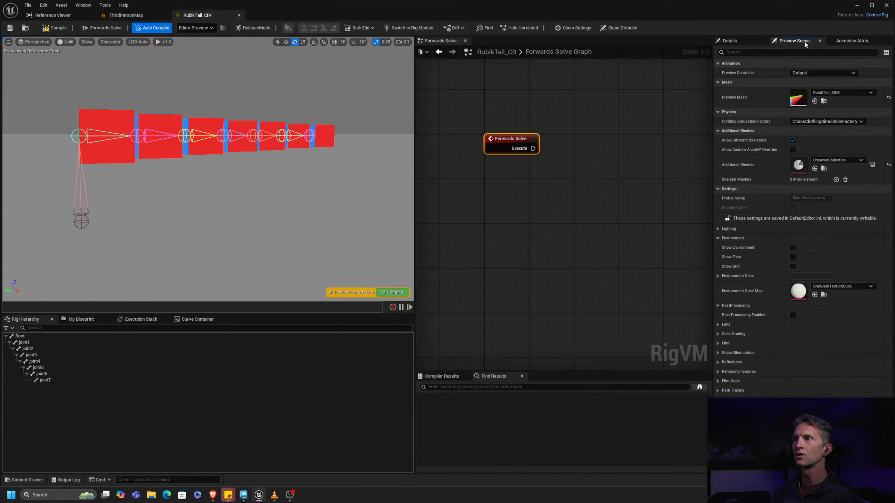
left_click(792, 256)
left_click(793, 257)
middle_click_drag(284, 174, 234, 184)
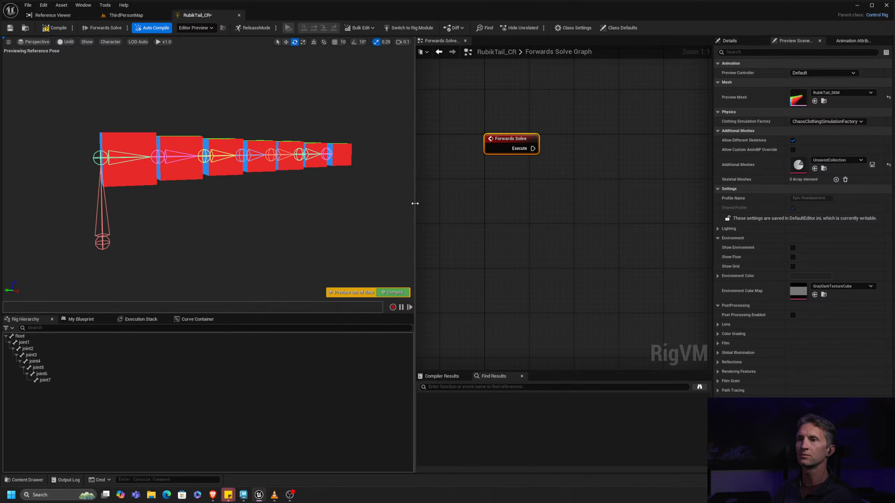
left_click_drag(415, 204, 389, 204)
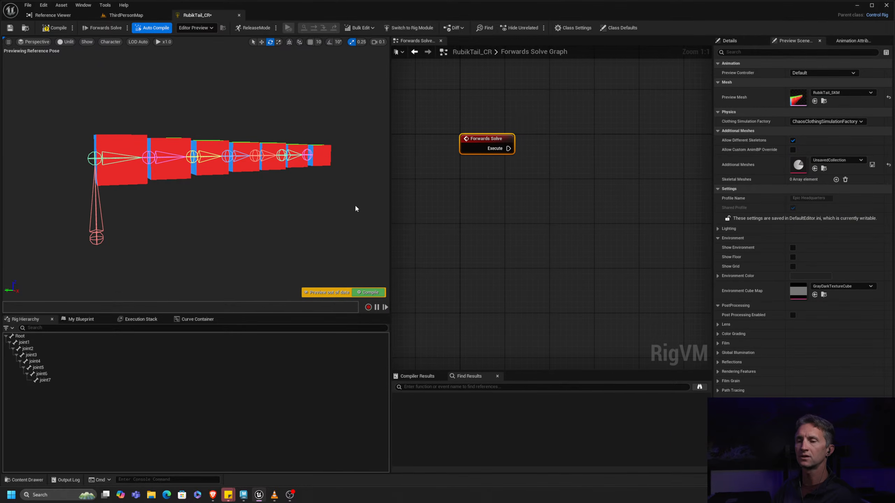
- Enlarge the editor interface by setting the Widget Reflector's Application Scale to 1.1, and close the reflector
key("ctrl+shift+w")
left_click(437, 170)
type("1.1")
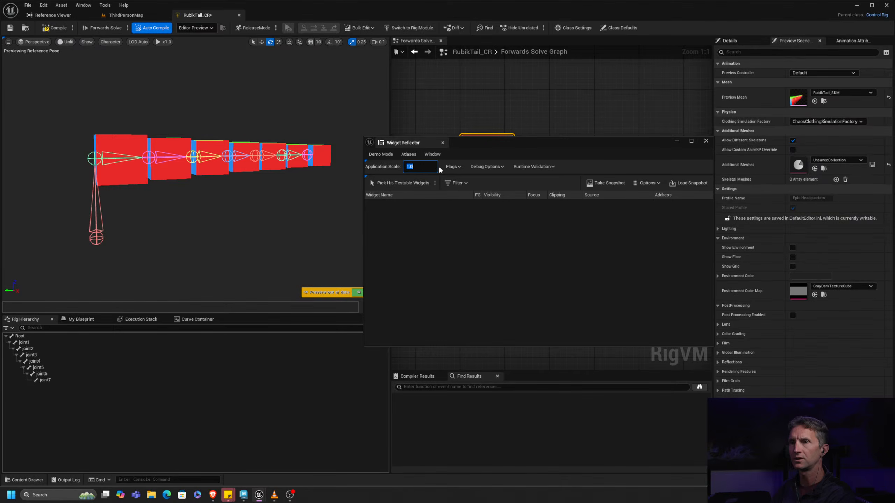
key("Return")
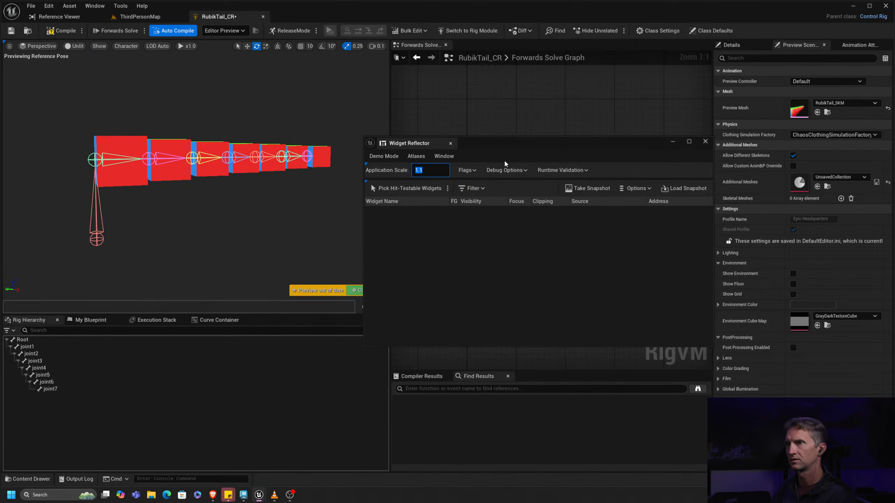
left_click(704, 141)
key("alt+Tab")
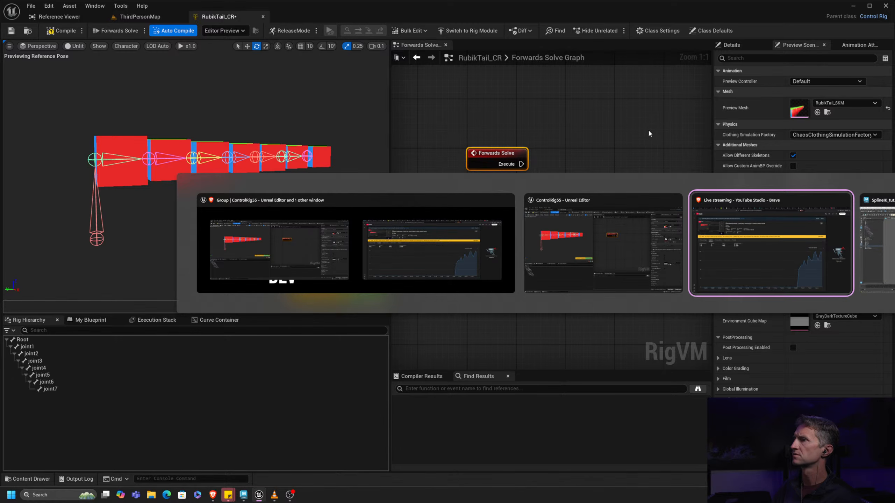
key("alt+Tab")
key("alt+Tab")
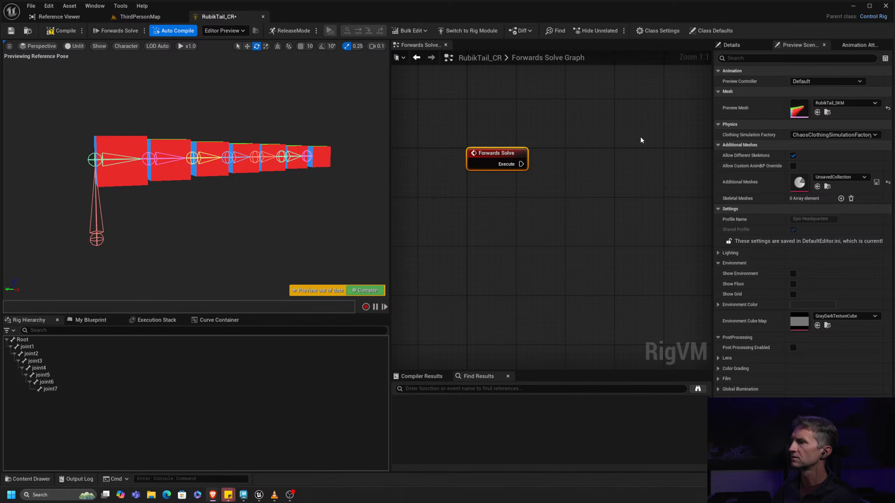
- Add a SplineIK function node connected to the Execute output of Forwards Solve
left_click_drag(466, 149, 508, 156)
right_click_drag(508, 155, 582, 161)
key("Delete")
scroll(584, 193, "down", 1)
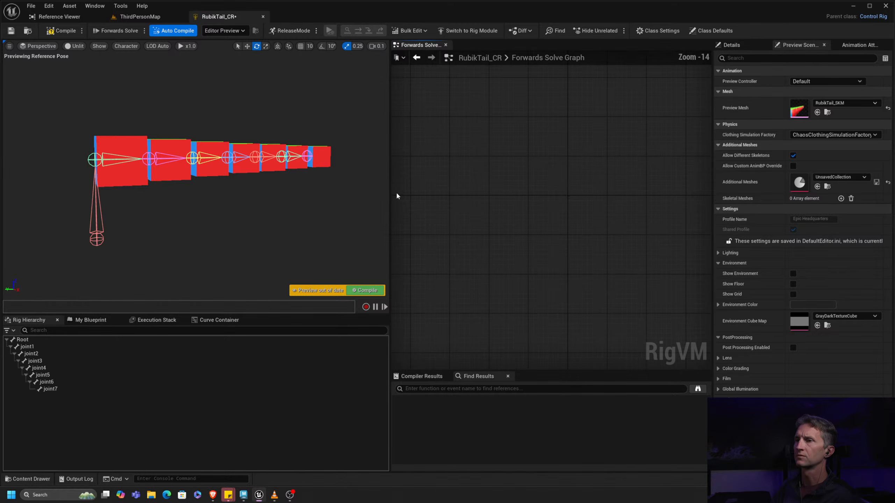
scroll(623, 179, "up", 2)
key("f")
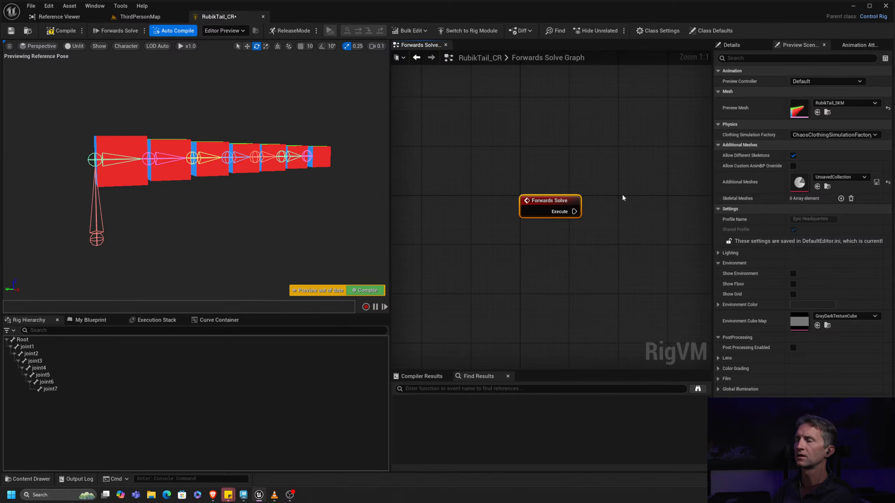
right_click_drag(578, 162, 474, 143)
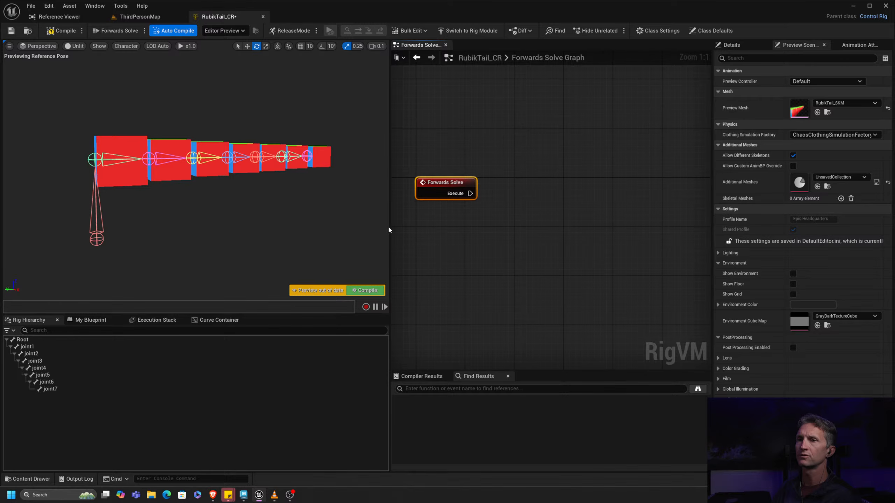
right_click_drag(567, 217, 520, 188)
left_click_drag(451, 166, 543, 134)
type("spli")
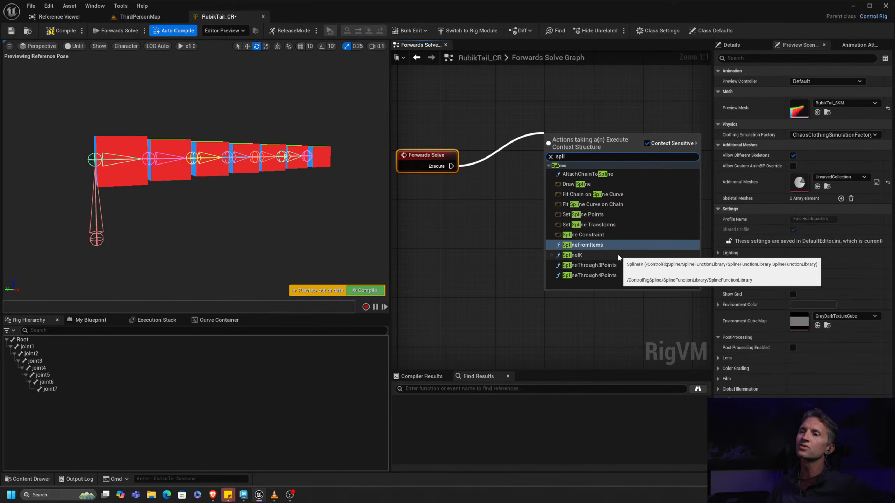
left_click(598, 255)
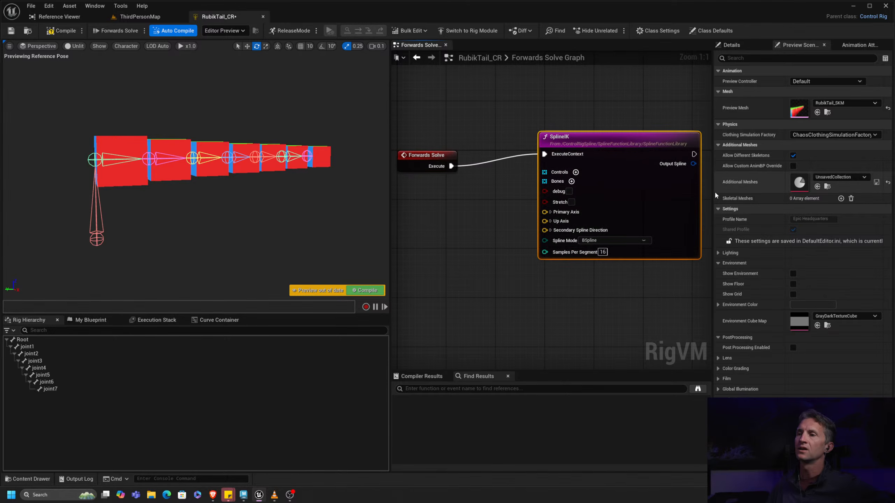
- Align the SplineIK node with Forwards Solve so the execution wire between them runs straight
left_click_drag(619, 140, 612, 152)
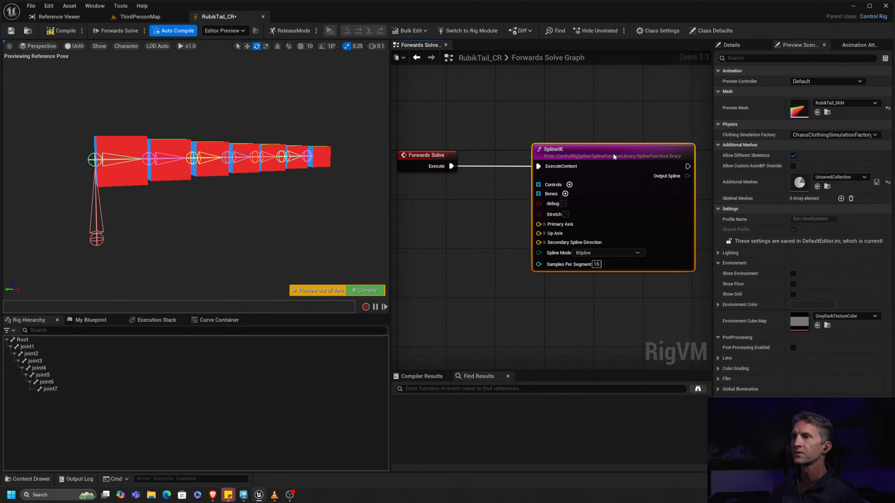
right_click_drag(484, 134, 496, 123)
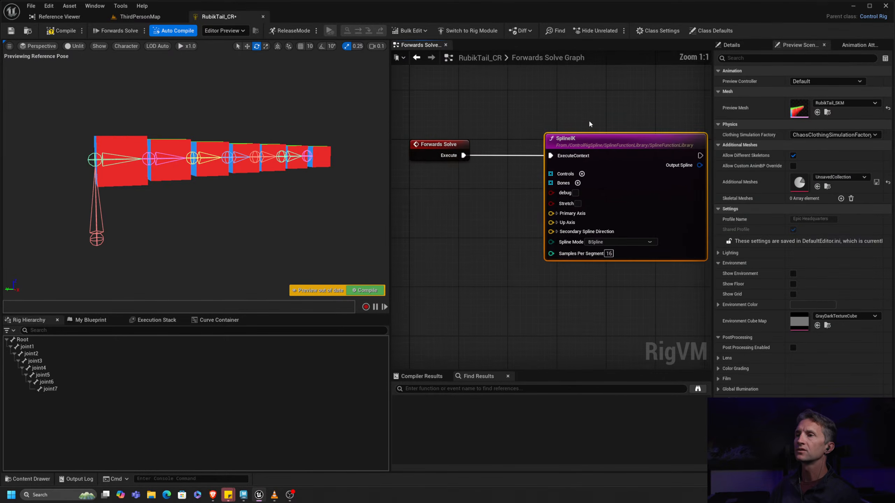
mouse_move(607, 116)
right_mouse_down()
mouse_move(572, 114)
mouse_move(592, 111)
right_mouse_up()
left_click_drag(620, 132, 609, 131)
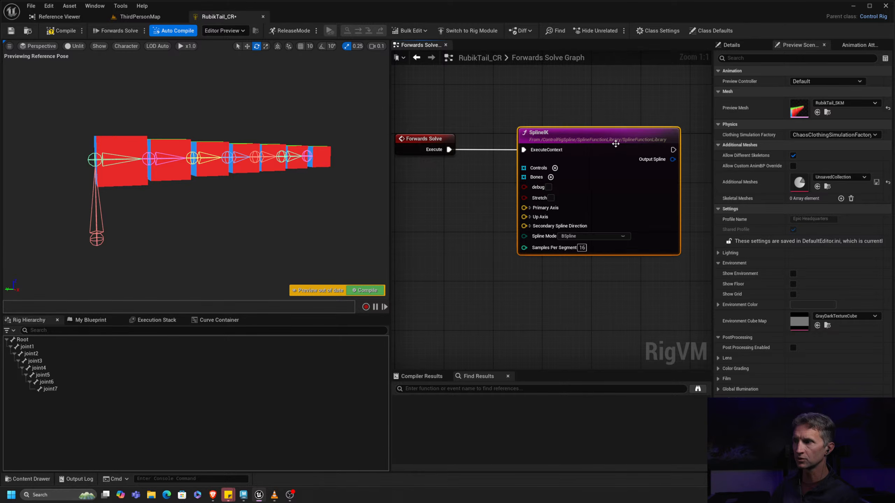
mouse_move(611, 149)
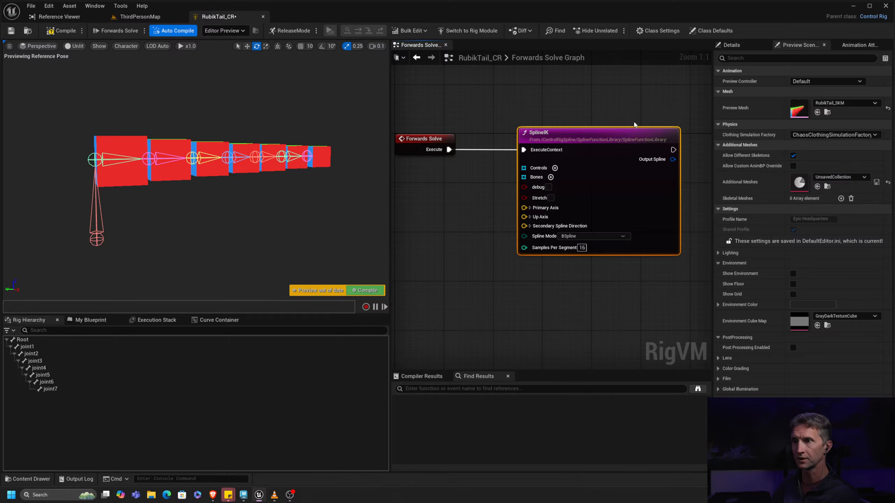
- Add controls for the selected bones joint1, joint3, joint5 and joint7 in the rig hierarchy
left_click(42, 347)
left_click(46, 362, "ctrl")
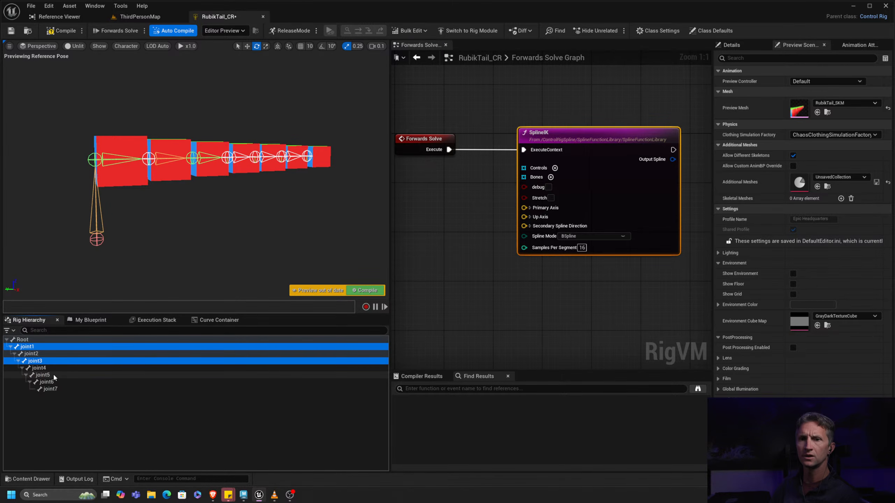
left_click(54, 374, "ctrl")
left_click(57, 389, "ctrl")
right_click(63, 348)
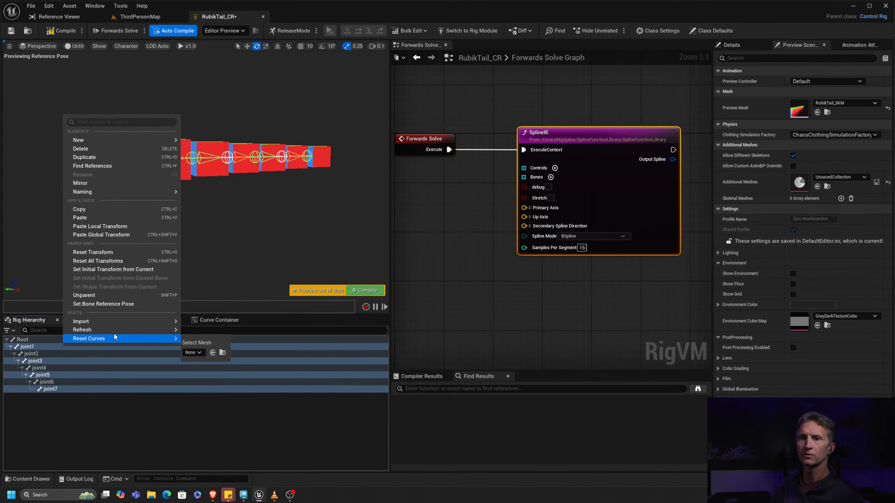
mouse_move(167, 139)
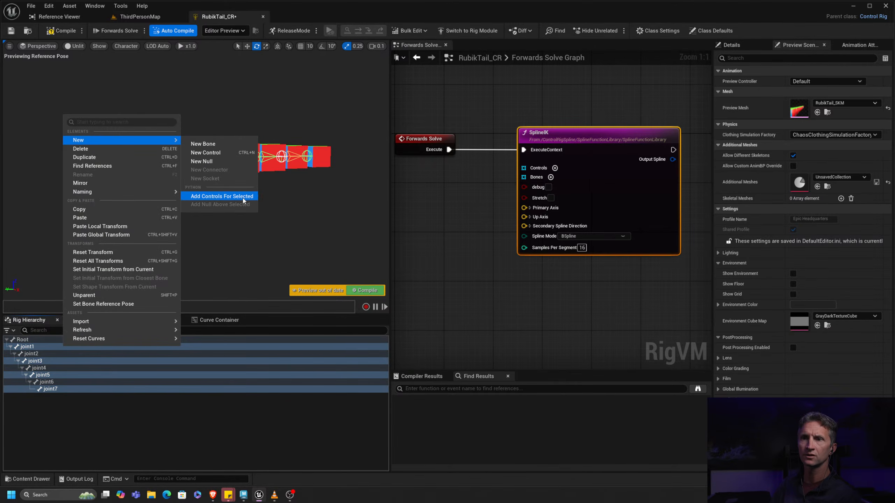
left_click(245, 195)
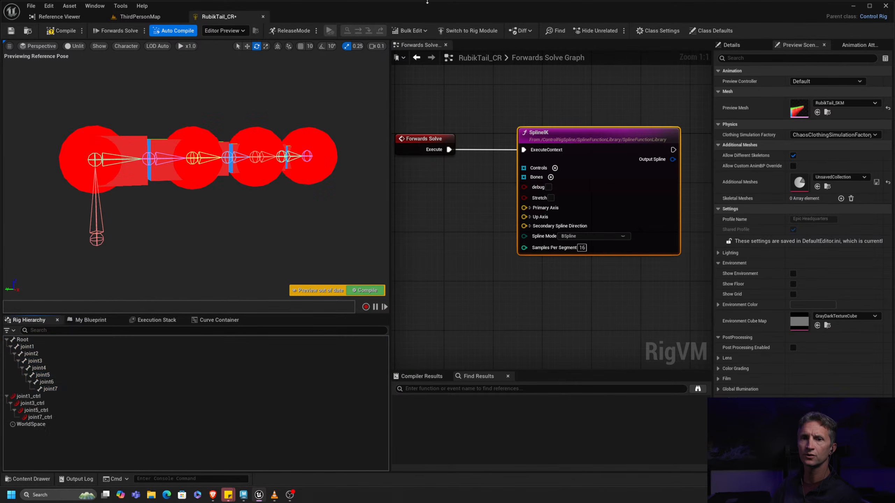
- Set the shape of all four joint controls to Sphere_Thick
left_click(50, 397)
left_click(50, 417, "shift")
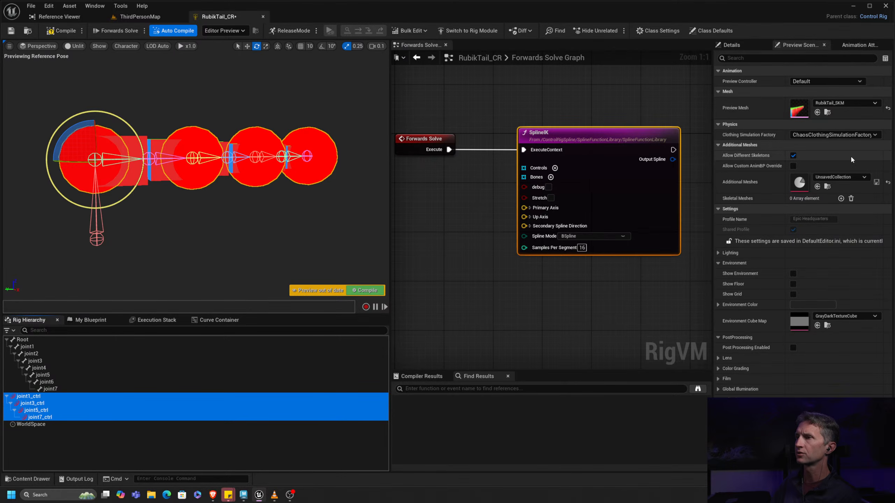
left_click(751, 43)
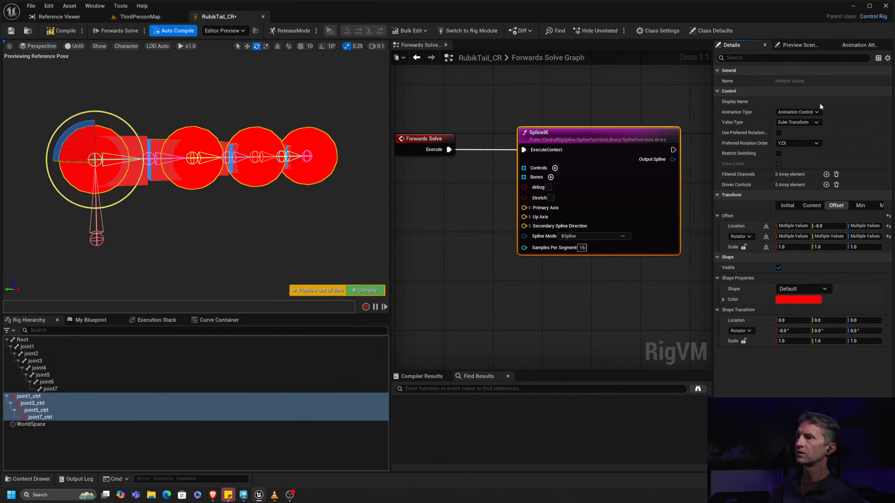
left_click(813, 289)
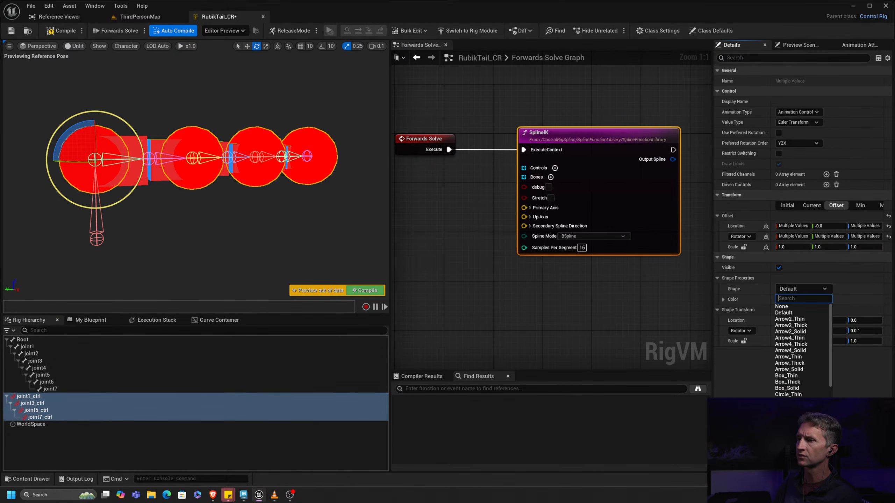
scroll(799, 350, "down", 10)
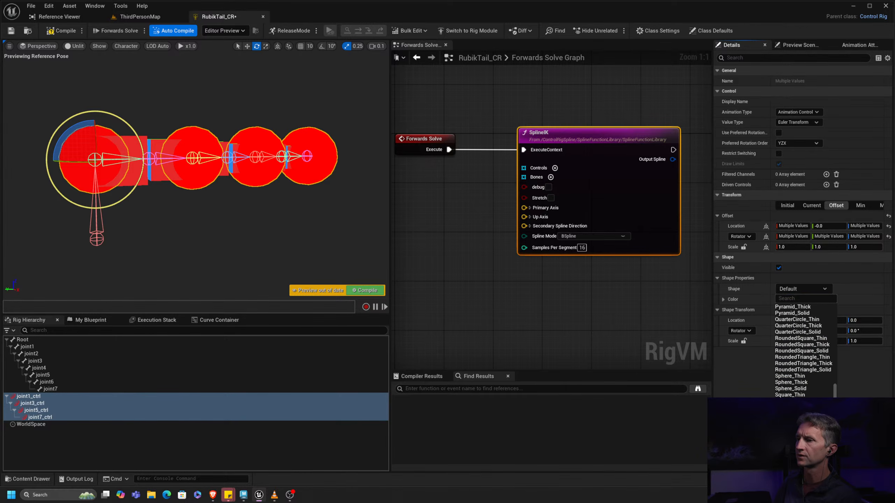
left_click(791, 382)
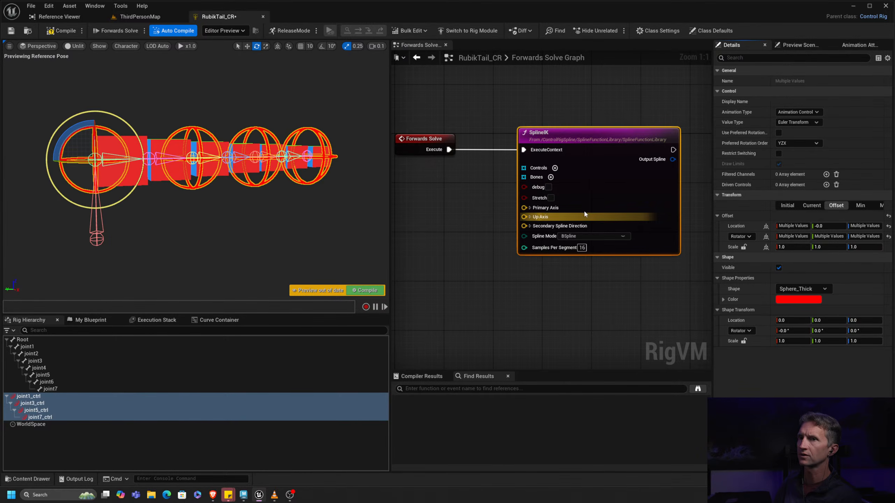
- Set the shape color of the four joint controls to white
left_click(791, 300)
left_click(838, 367)
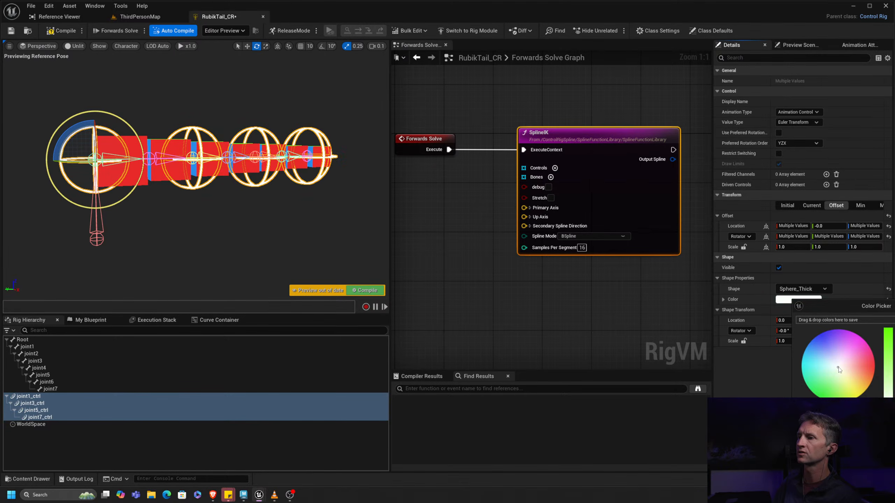
left_click(477, 264)
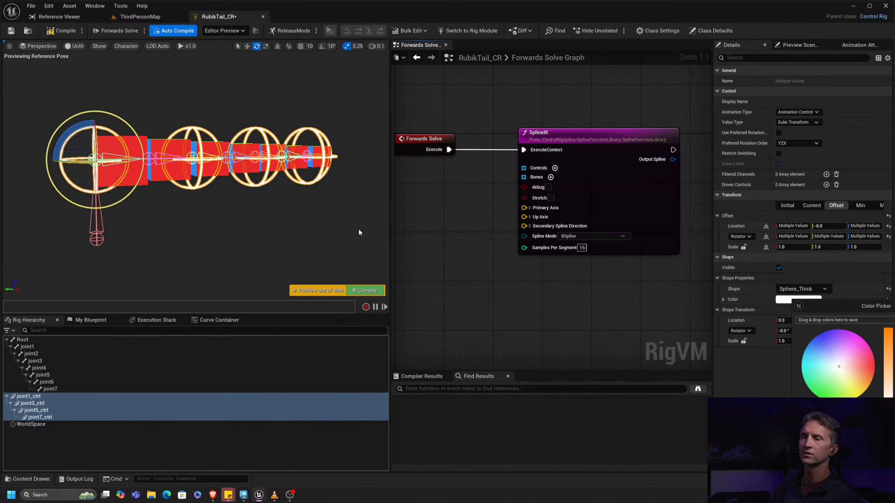
scroll(248, 229, "up", 5)
middle_click_drag(271, 205, 264, 207)
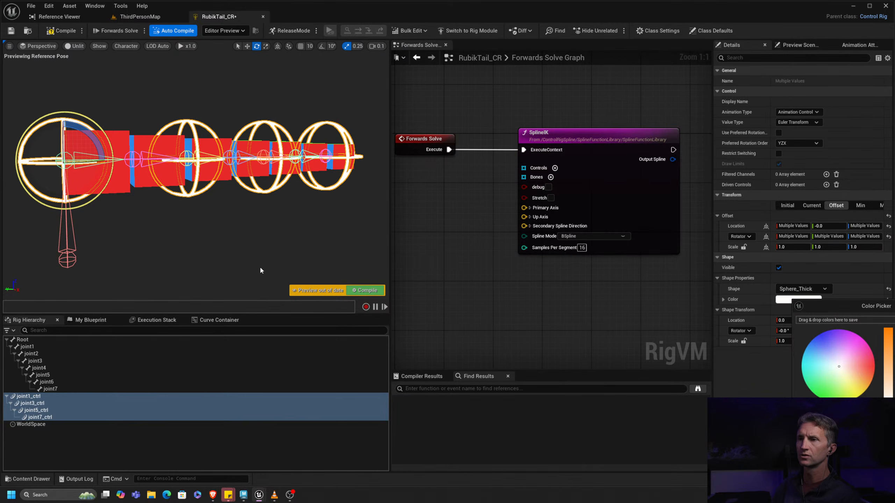
right_click(42, 403)
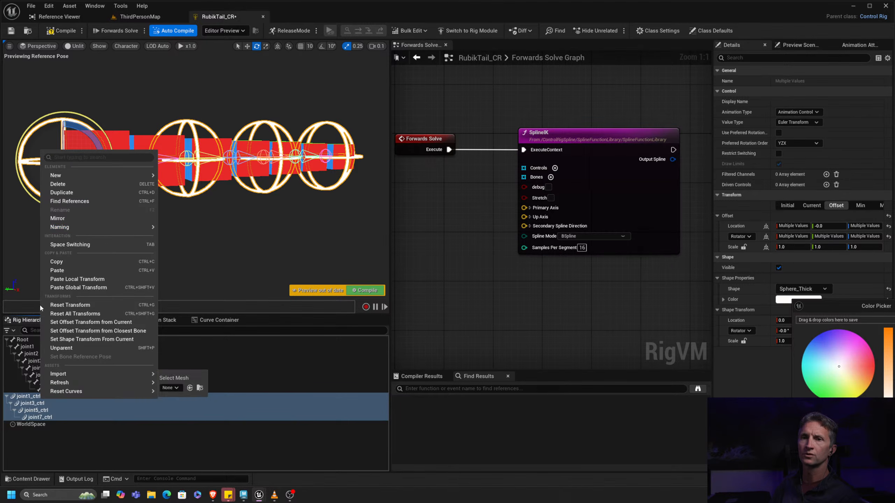
mouse_move(118, 176)
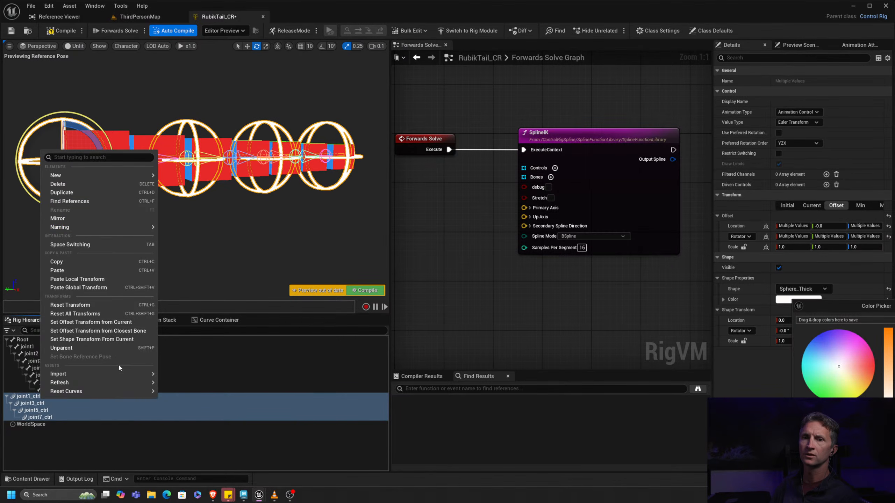
left_click(387, 221)
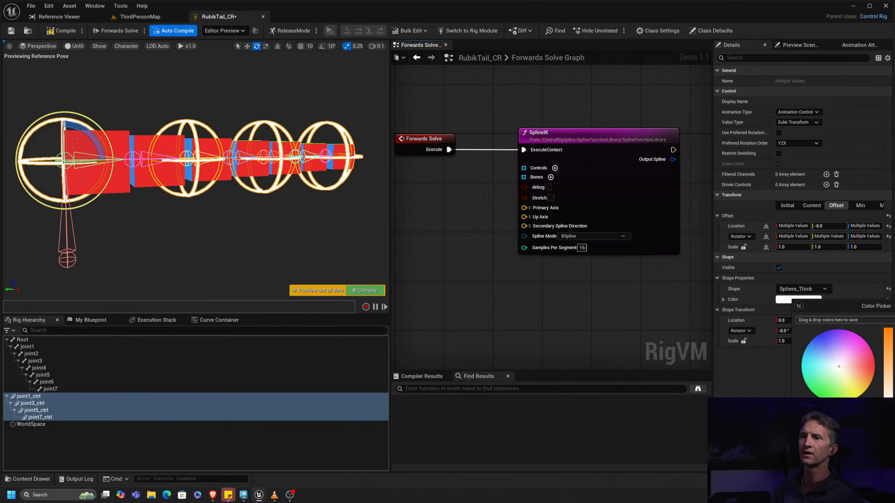
right_click(440, 199)
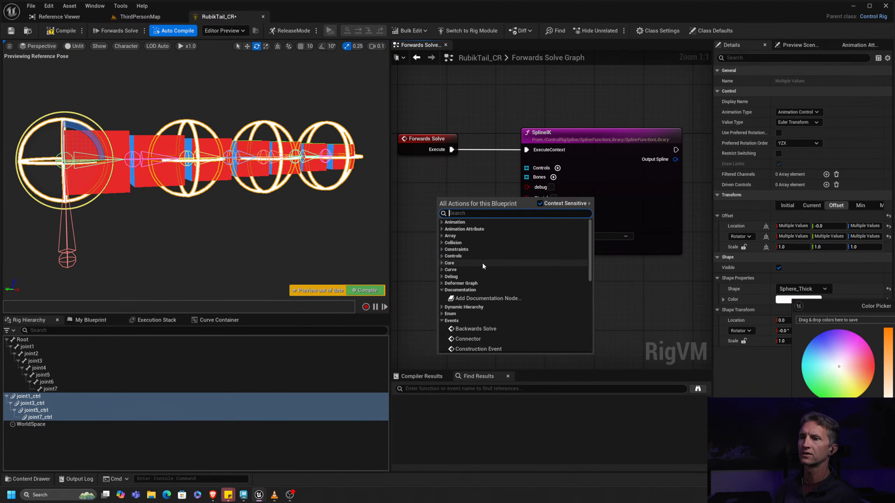
left_click(397, 223)
right_click(397, 225)
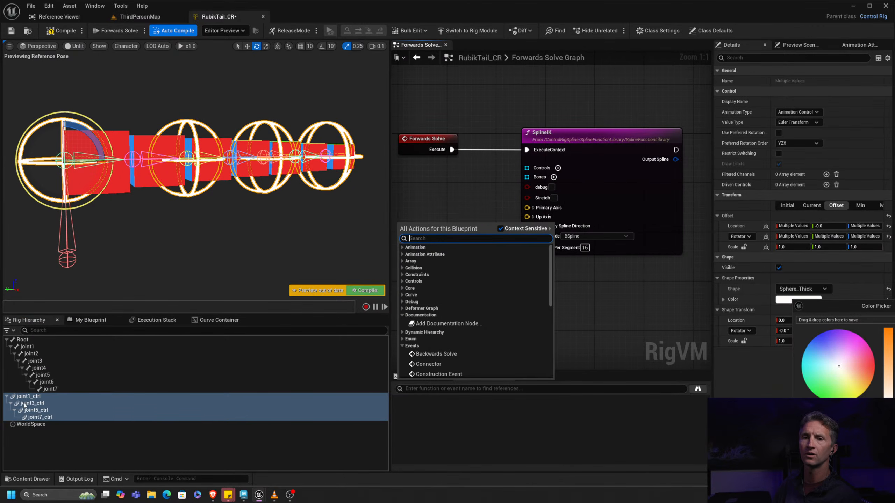
- Create an Item Array from the four joint controls and connect it to the Controls input of SplineIK
left_click_drag(35, 405, 527, 168)
left_click(457, 305)
left_click(408, 216)
left_click_drag(444, 182, 445, 176)
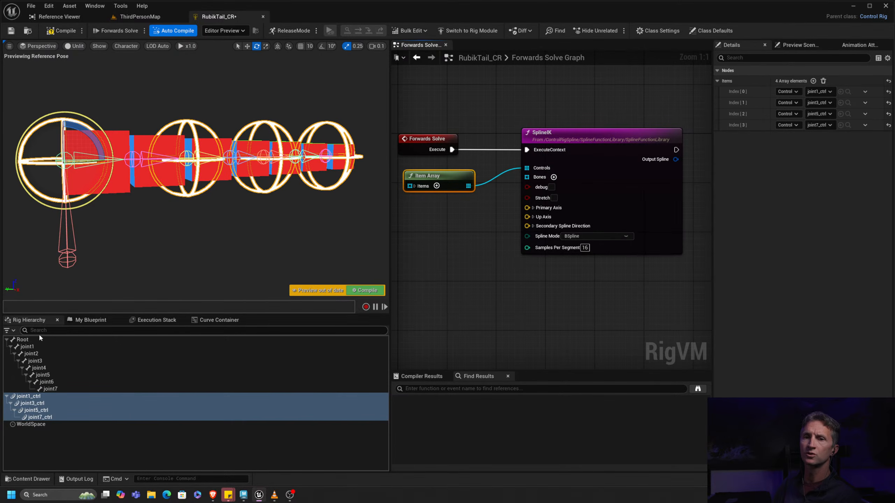
- Create an Item Array from bones joint1 through joint7 and connect it to the Bones input of SplineIK
left_click(27, 346)
left_click(73, 389, "shift")
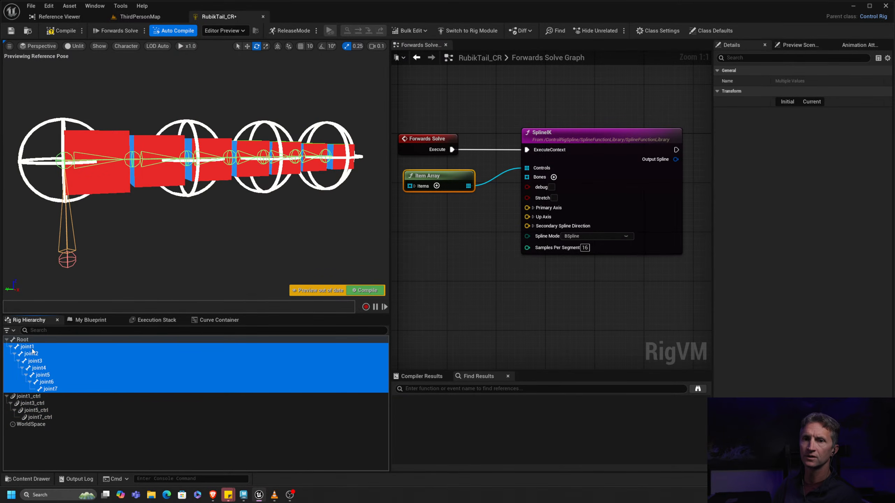
left_click_drag(34, 351, 419, 227)
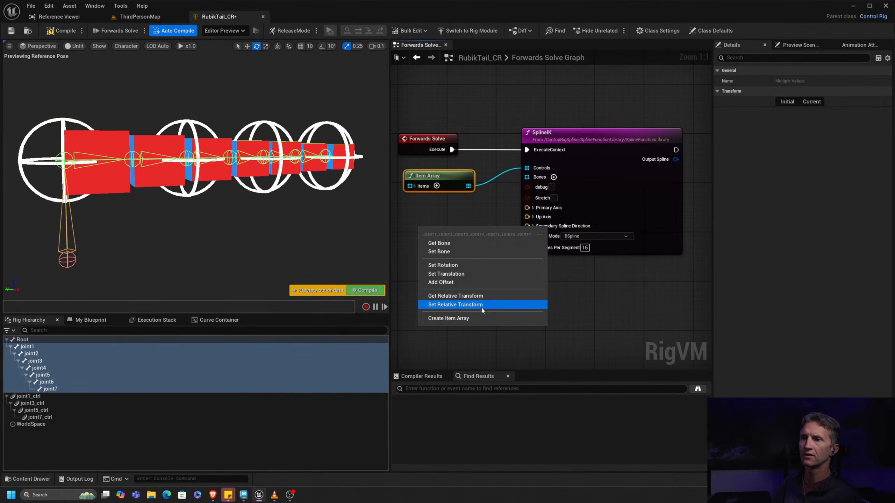
left_click(476, 318)
left_click(423, 244)
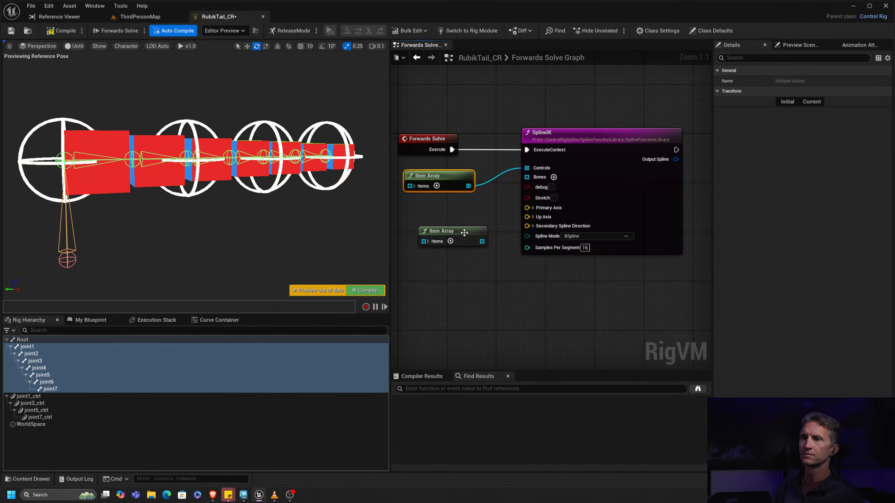
left_click_drag(485, 229, 527, 177)
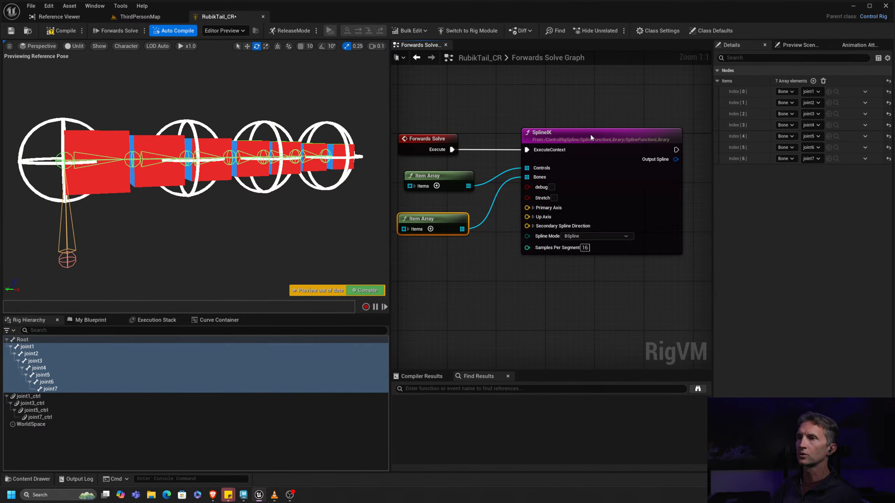
- Move the SplineIK node farther from the item arrays and compile the rig
left_click_drag(590, 133, 621, 129)
left_click(79, 31)
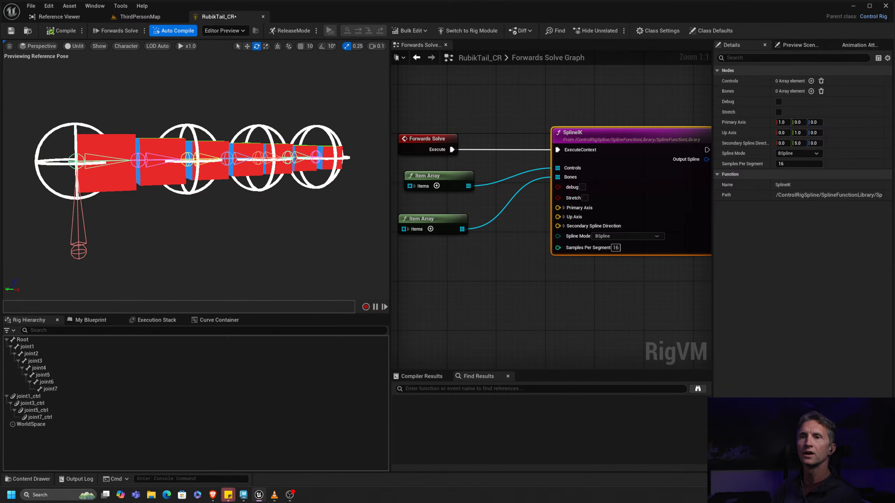
- Move joint3_ctrl downward to test the spline, and recompile the rig to restore the initial pose
left_click(186, 123)
left_click_drag(188, 186, 170, 212)
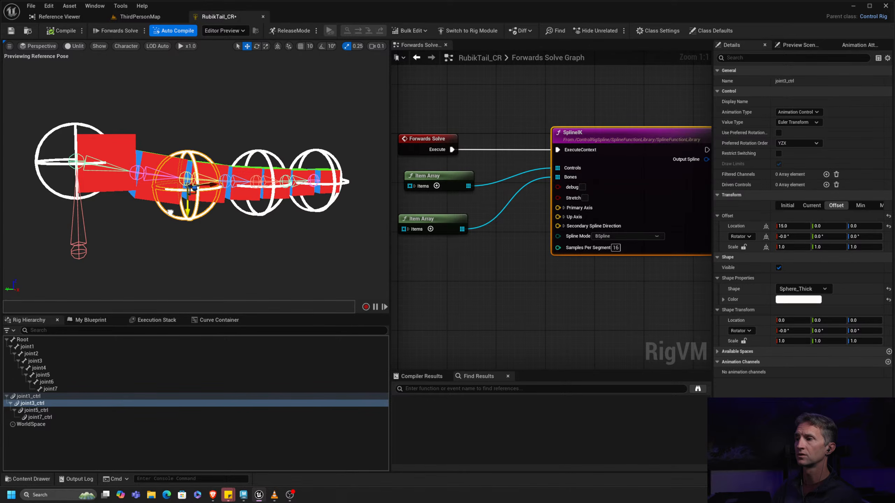
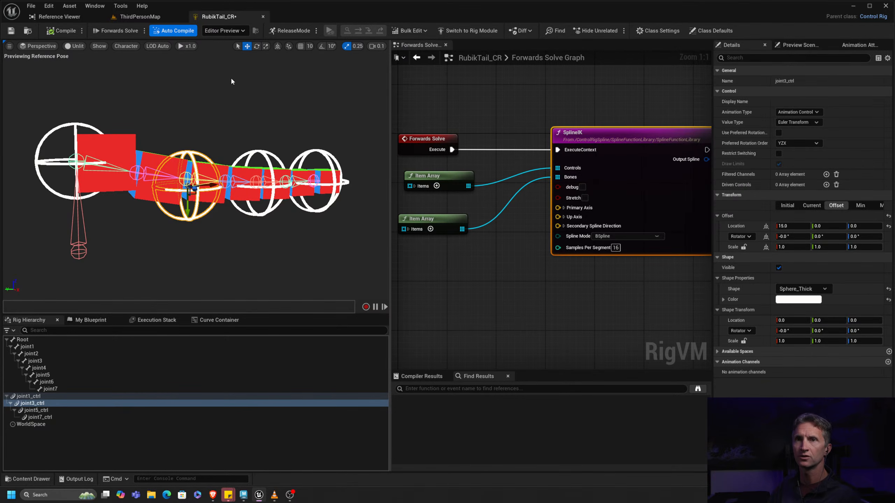
left_click(61, 33)
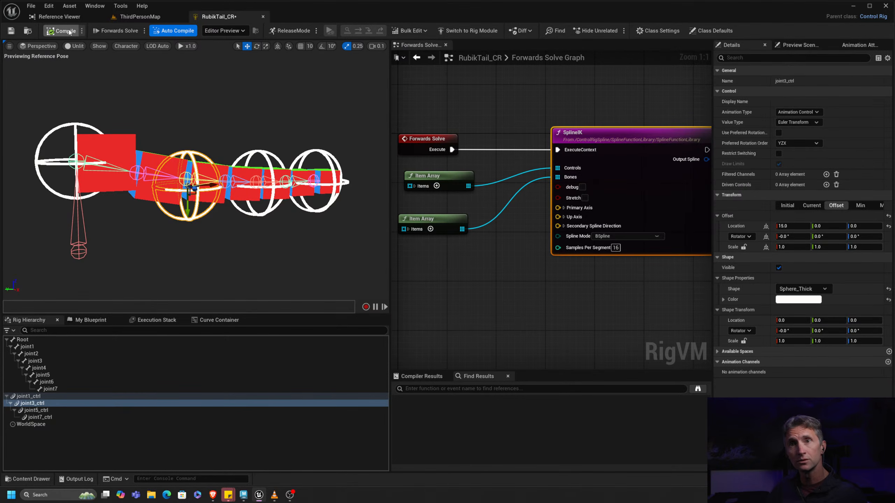
left_click_drag(234, 109, 251, 108, "alt")
right_click_drag(250, 108, 278, 108, "alt")
left_click_drag(278, 108, 316, 101, "alt")
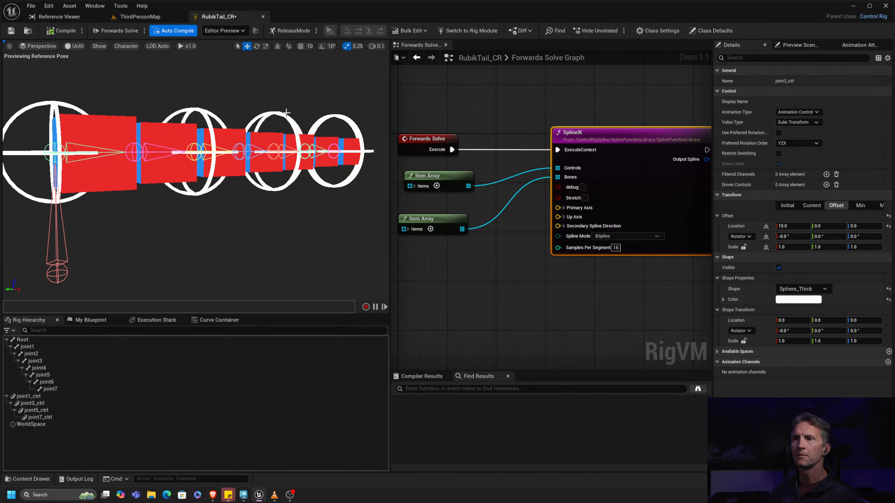
- Pull joint3_ctrl well below the tail's base to bend the chain without stretch
left_click(208, 112)
scroll(210, 189, "down", 2)
left_click_drag(193, 183, 194, 240)
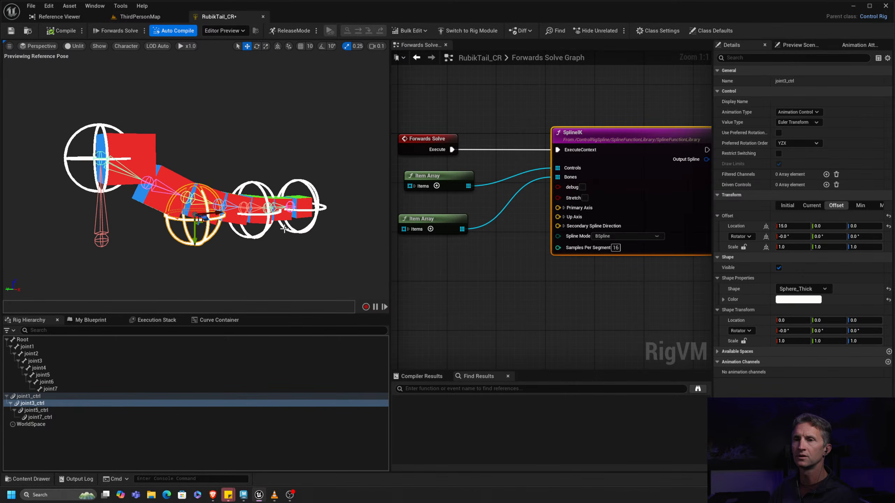
- Enable Stretch on the SplineIK node and pull joint7_ctrl outward along the tail to test it
left_click(585, 198)
middle_click_drag(309, 192, 268, 168)
left_click(270, 161)
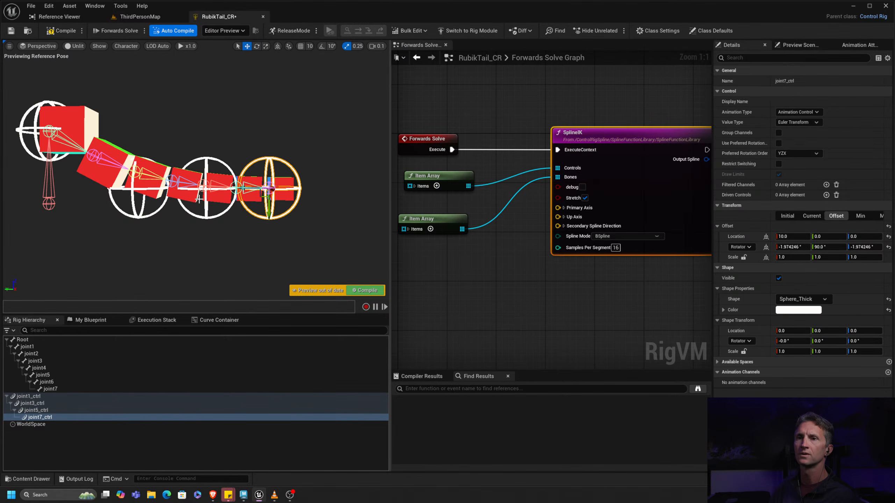
scroll(207, 161, "up", 5)
scroll(208, 161, "down", 4)
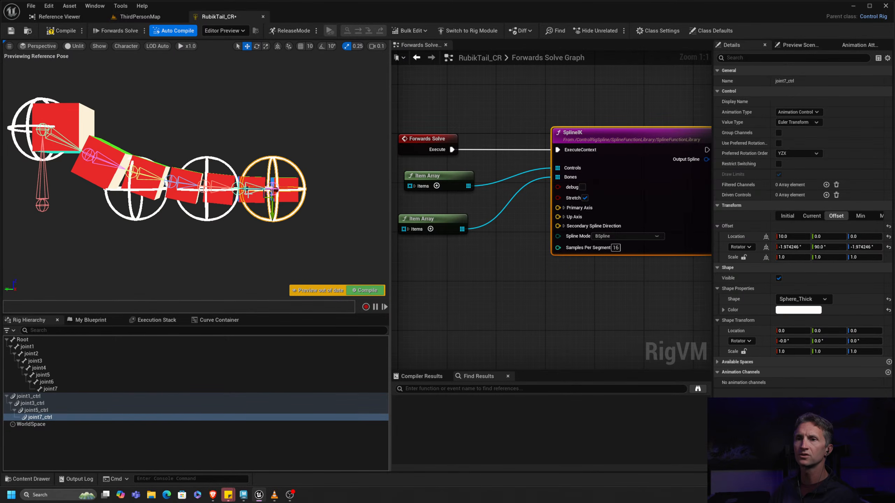
left_click_drag(243, 190, 291, 190)
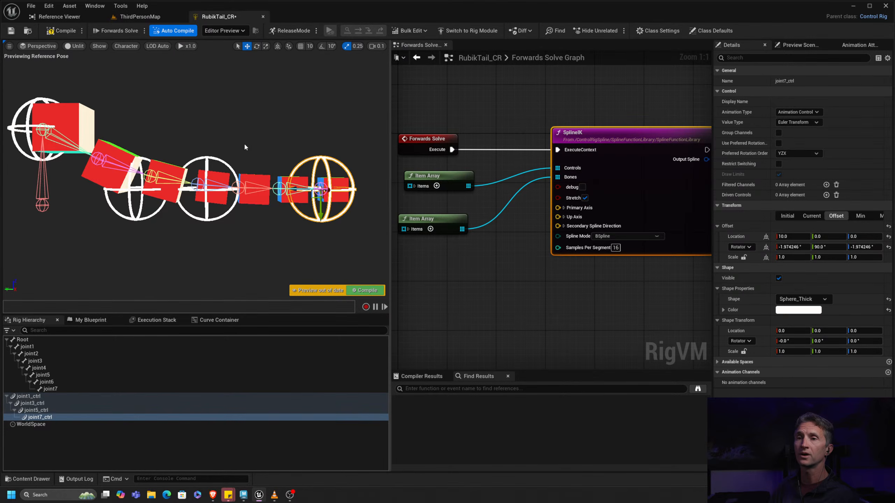
left_click_drag(245, 144, 265, 153, "alt")
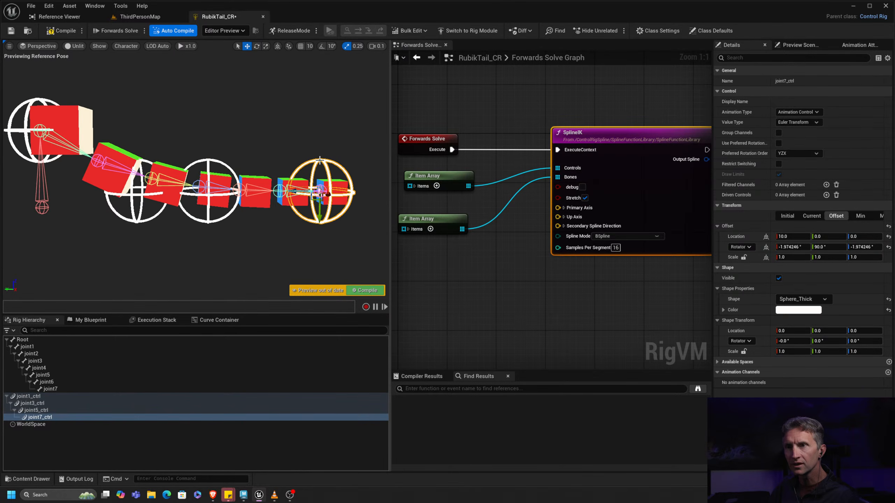
- Reset the transforms of joint1_ctrl, joint3_ctrl, joint5_ctrl and joint7_ctrl
left_click(222, 162)
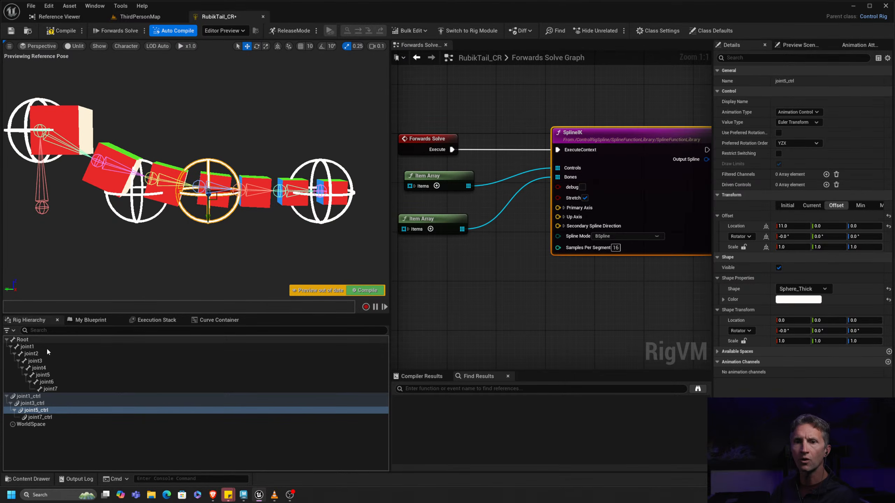
left_click(50, 395)
left_click(55, 416, "shift")
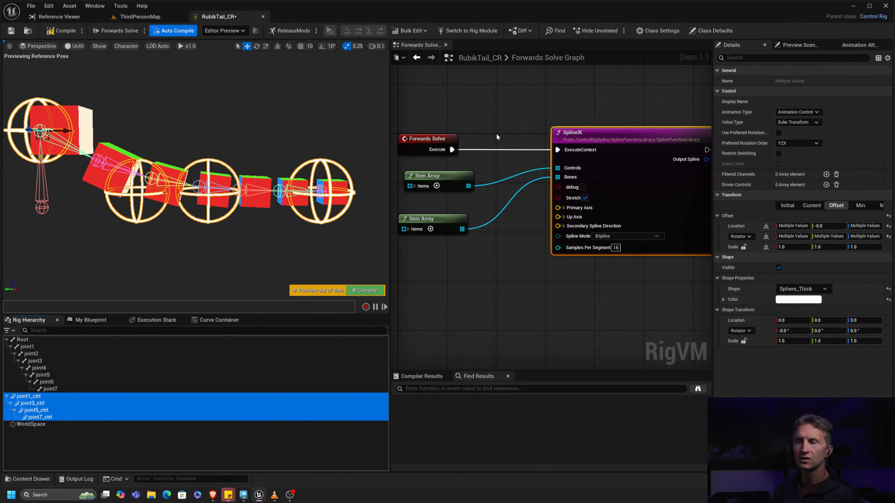
key("ctrl+g")
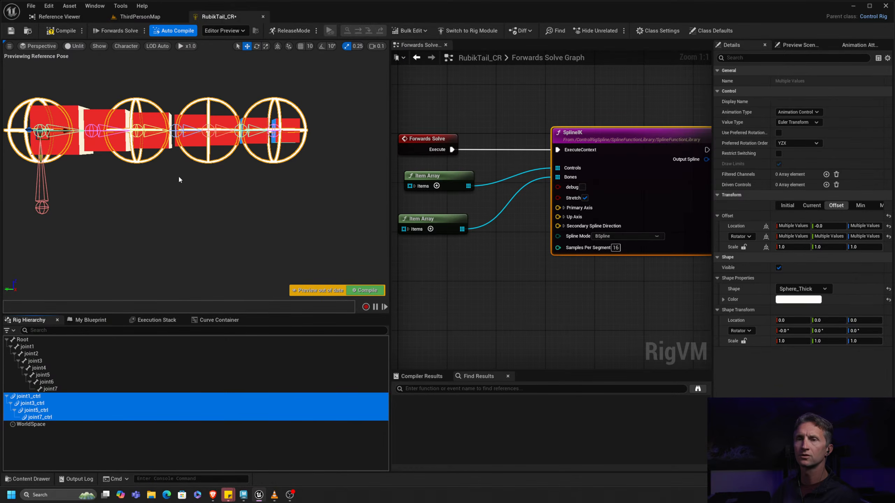
- Rotate joint1_ctrl, joint3_ctrl, joint5_ctrl and joint7_ctrl together to test the tail, and recompile the rig to restore the initial pose
middle_click_drag(200, 194, 243, 192)
key("e")
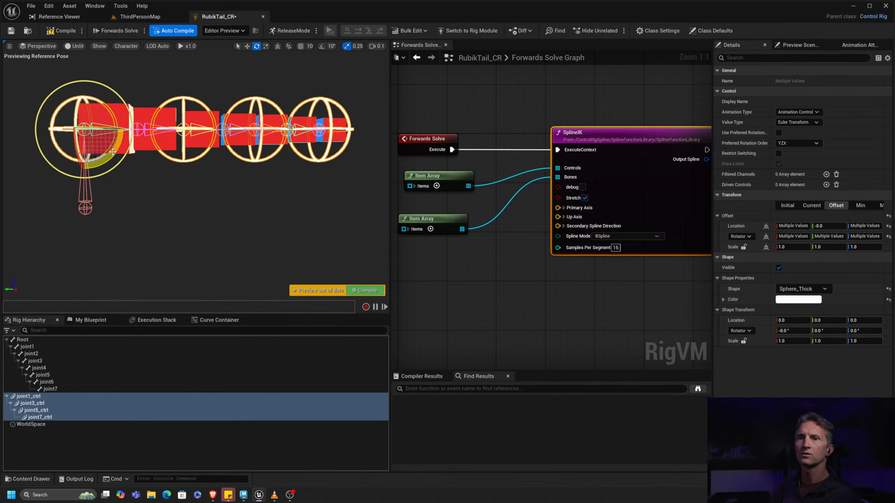
left_click_drag(119, 155, 123, 137)
mouse_move(308, 94)
left_mouse_down("alt")
mouse_move(204, 95)
mouse_move(296, 95)
left_mouse_up("alt")
left_click(62, 33)
- Check joint5_ctrl's offset, reset joint7_ctrl's offset rotation to 0 on all axes, and recompile the rig
left_click_drag(263, 154, 184, 141, "alt")
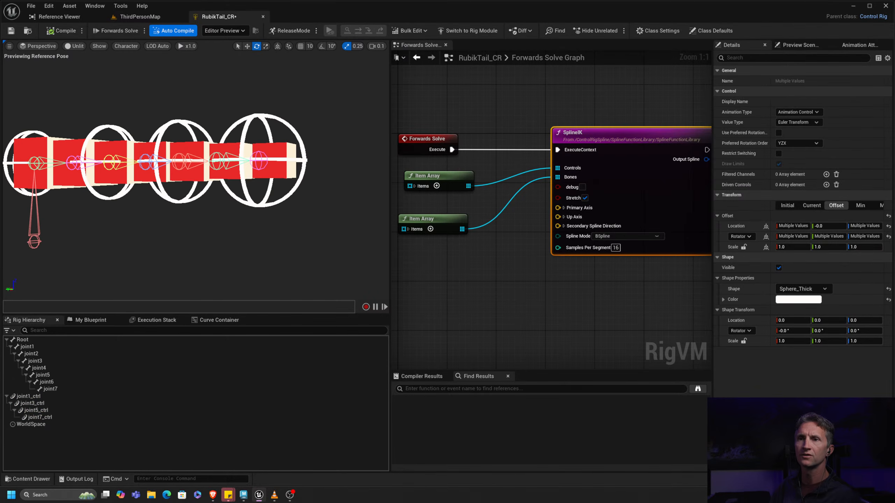
left_click(187, 121)
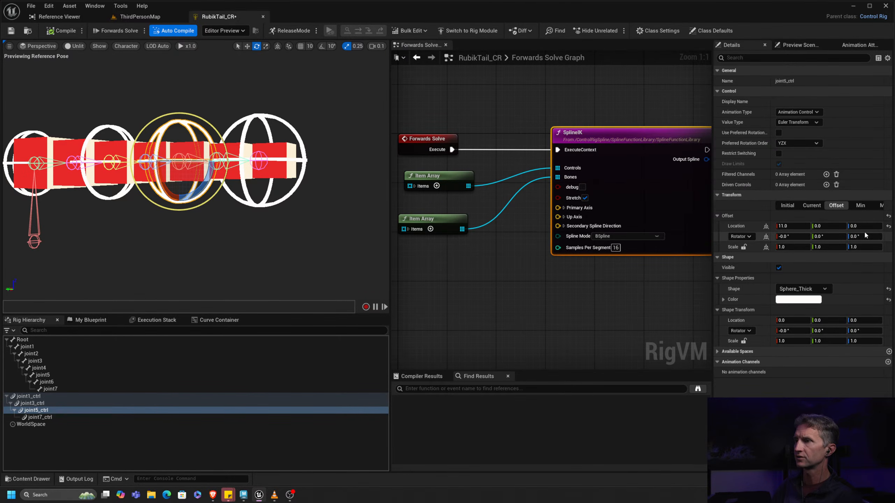
left_click(263, 117)
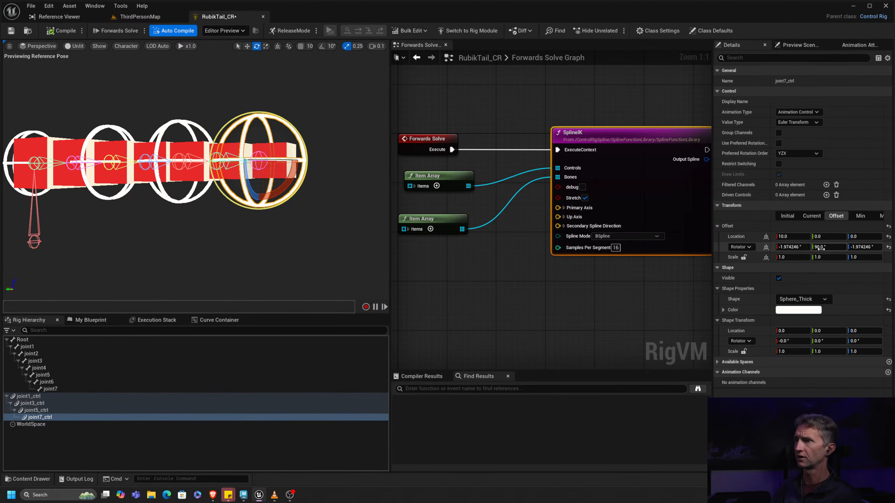
left_click(889, 248)
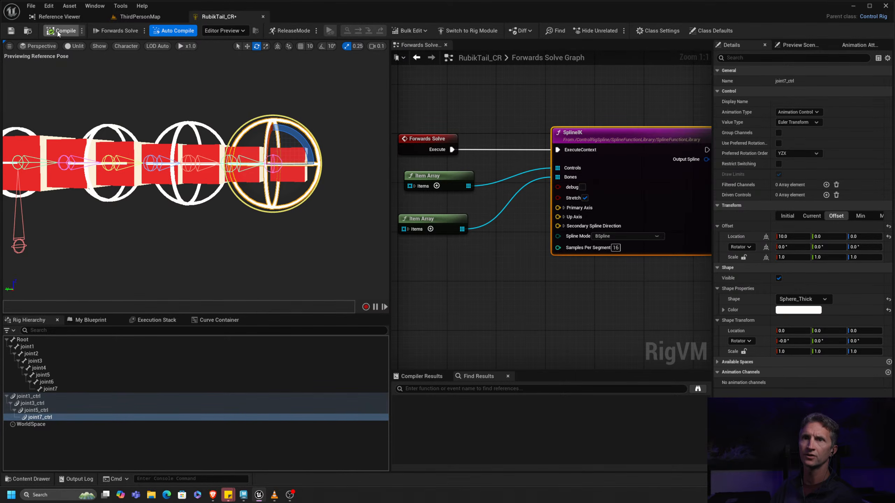
left_click(207, 106)
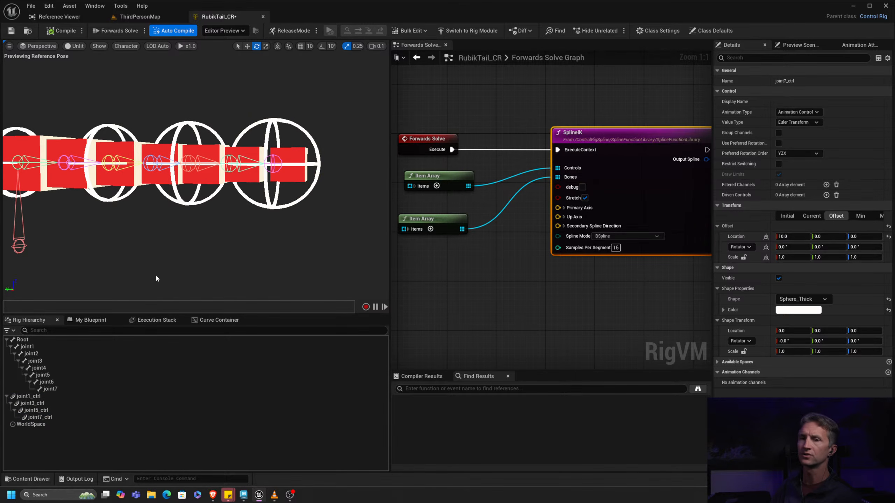
- Test-rotate the whole control chain from joint1_ctrl to joint7_ctrl, and recompile the rig to clear the pose
middle_click_drag(155, 275, 253, 221, "alt")
left_click(52, 397)
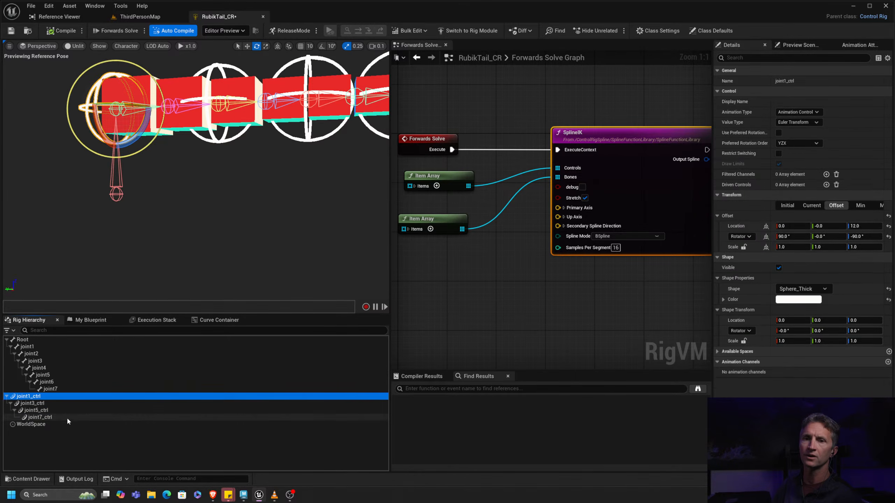
left_click(66, 417, "shift")
key("f")
right_click_drag(151, 232, 124, 232, "alt")
middle_click_drag(151, 232, 174, 221, "alt")
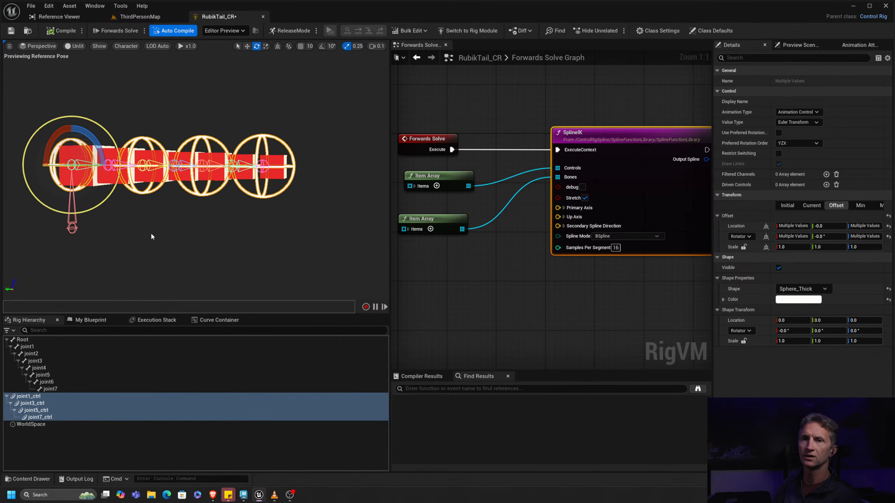
left_click_drag(151, 233, 183, 230, "alt")
left_click_drag(84, 142, 112, 167)
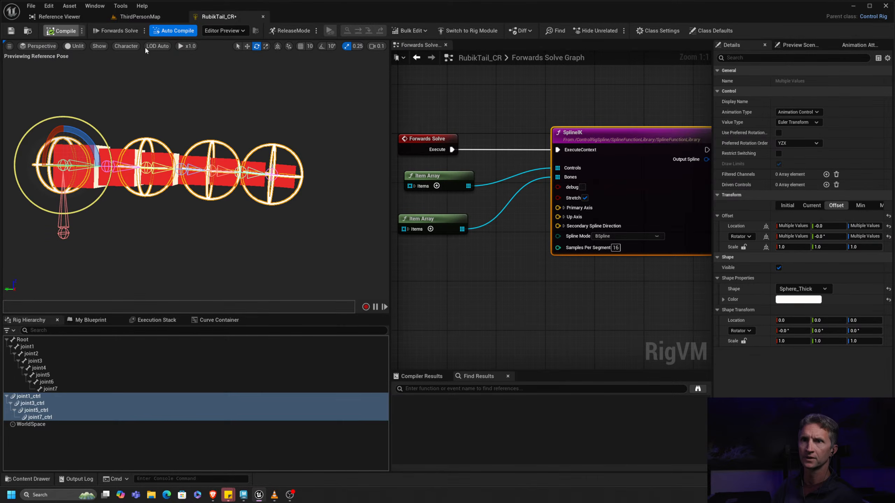
left_click_drag(253, 154, 290, 114, "alt")
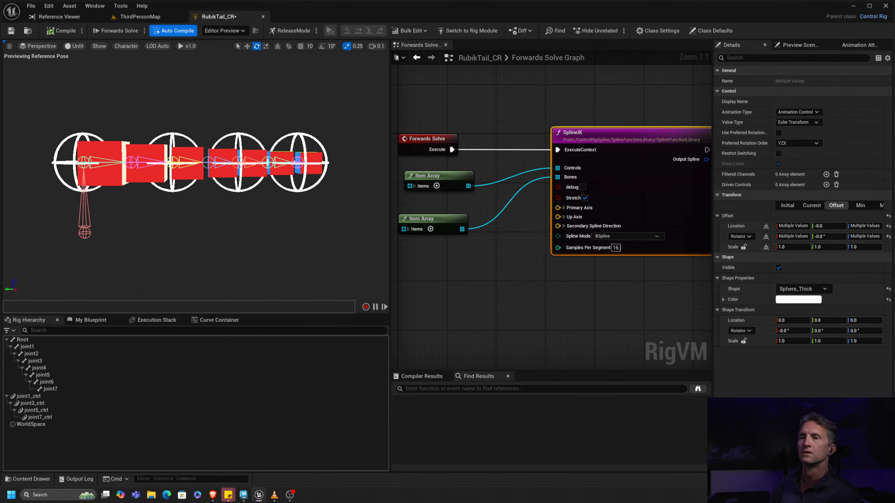
- Pull joint7_ctrl down and back toward the tail's base, and move joint5_ctrl down below joint3_ctrl to bend the chain
middle_click_drag(347, 127, 307, 126, "alt")
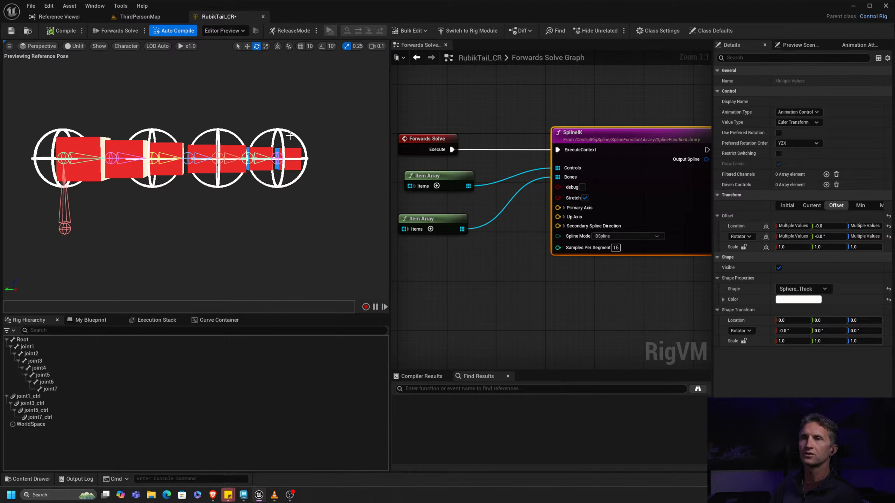
left_click(293, 148)
left_click(275, 131)
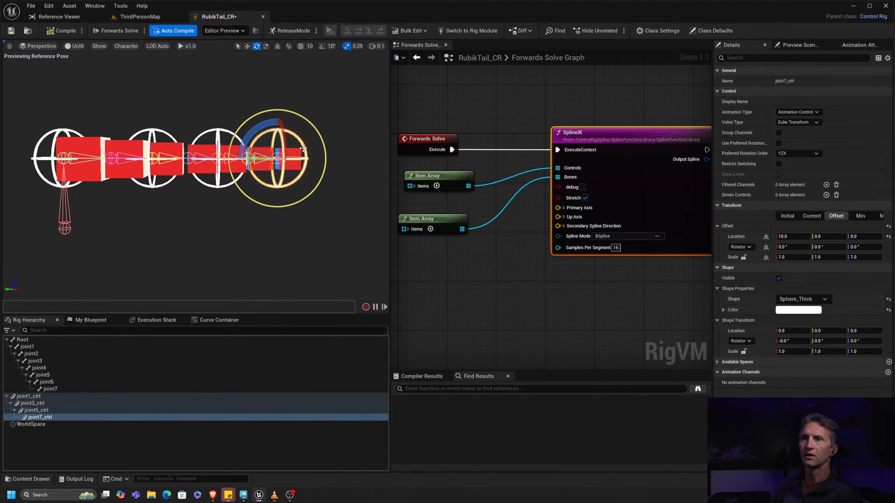
key("w")
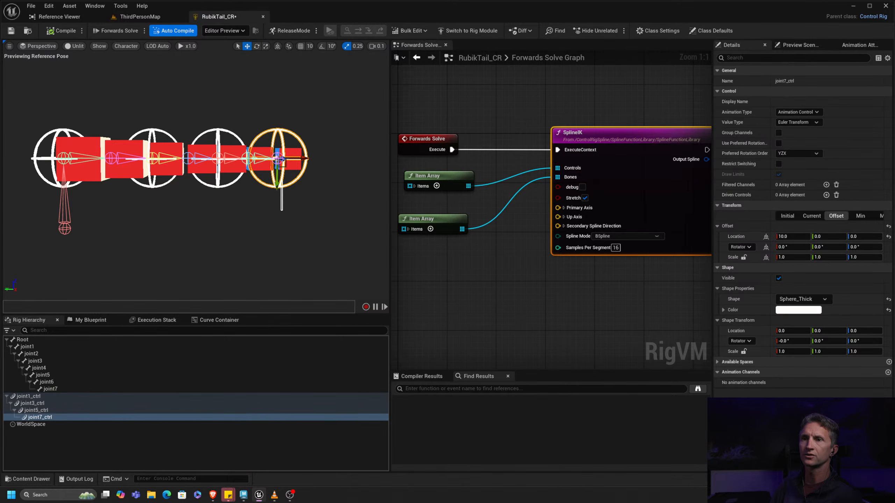
left_click_drag(276, 183, 166, 252)
left_click(217, 130)
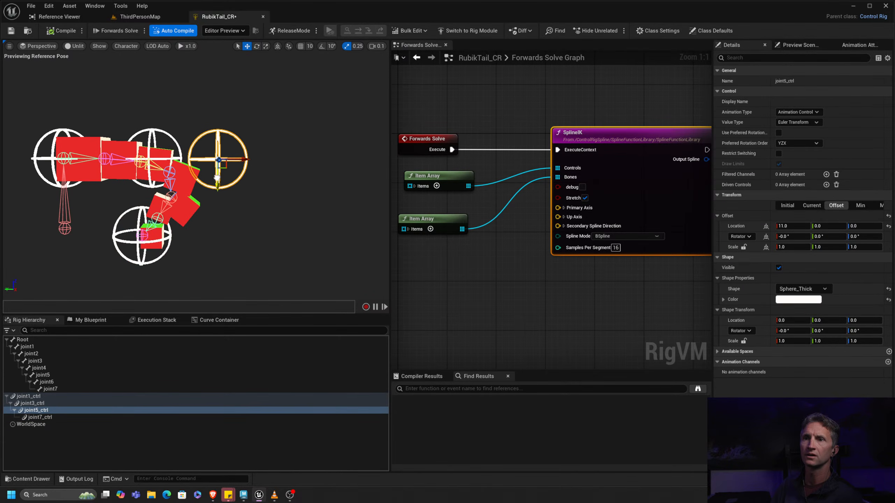
left_click_drag(249, 160, 180, 222)
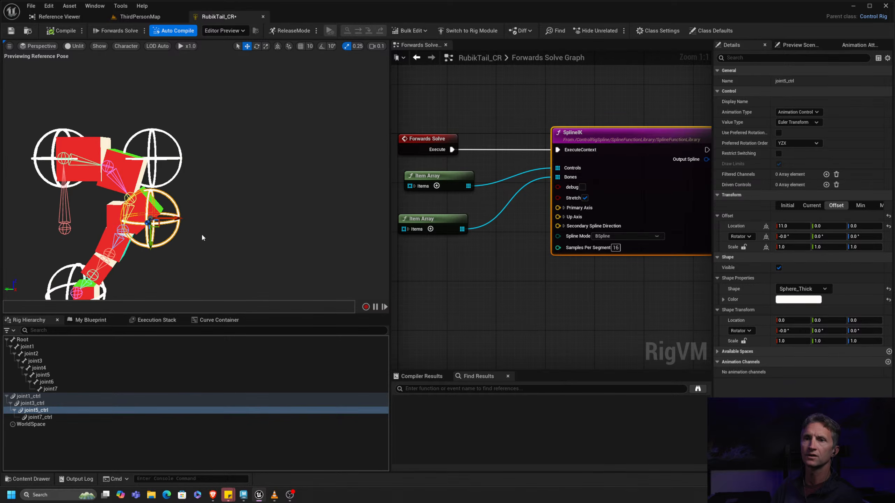
- Rotate joint7_ctrl at the tip of the bent tail to turn the end segments inward
middle_click_drag(202, 233, 257, 124)
left_click(149, 204)
key("e")
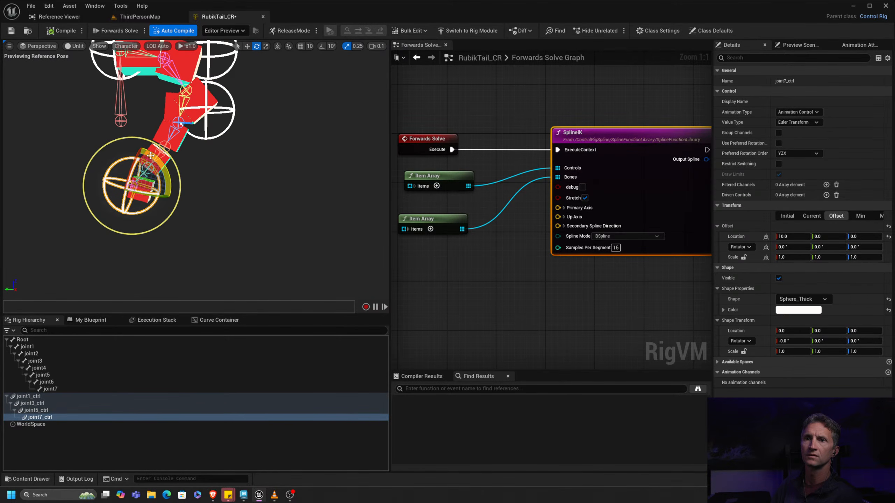
left_click_drag(160, 166, 204, 80)
- Move joint5_ctrl outward and down, and shift joint3_ctrl slightly outward to smooth the tail's curve
key("w")
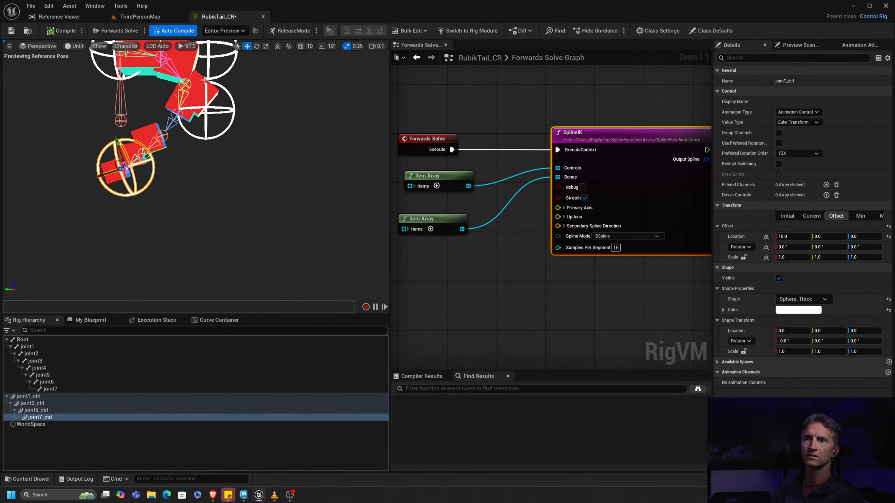
left_click(229, 119)
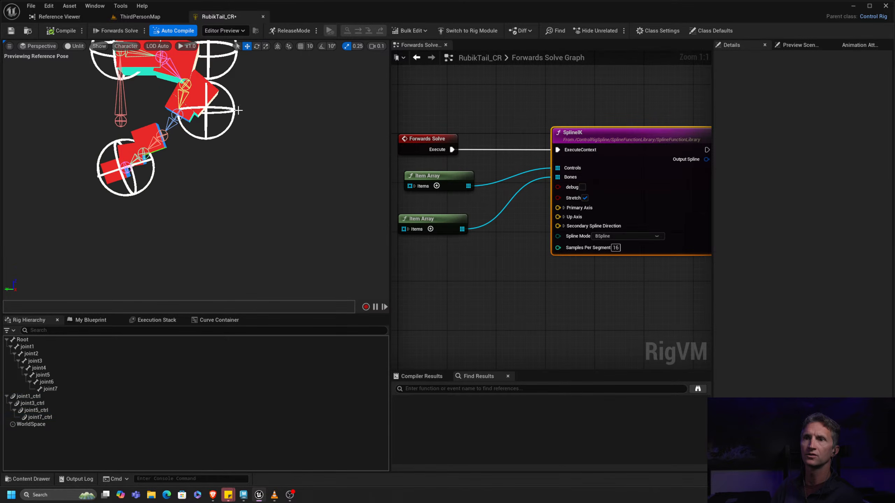
left_click(234, 111)
left_click_drag(213, 116, 225, 120)
left_click_drag(239, 138, 239, 141)
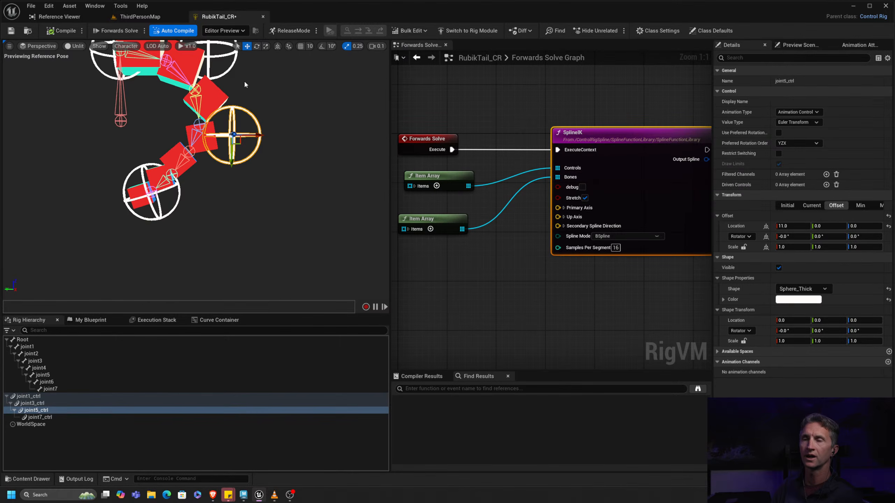
middle_click_drag(243, 80, 244, 107)
left_click(239, 130)
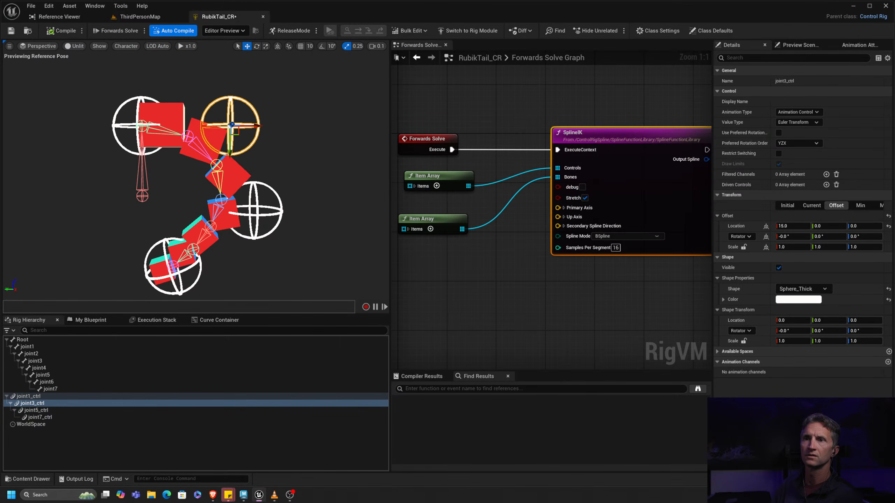
mouse_move(251, 127)
left_mouse_down()
mouse_move(291, 120)
mouse_move(245, 123)
mouse_move(271, 123)
mouse_move(259, 124)
left_mouse_up()
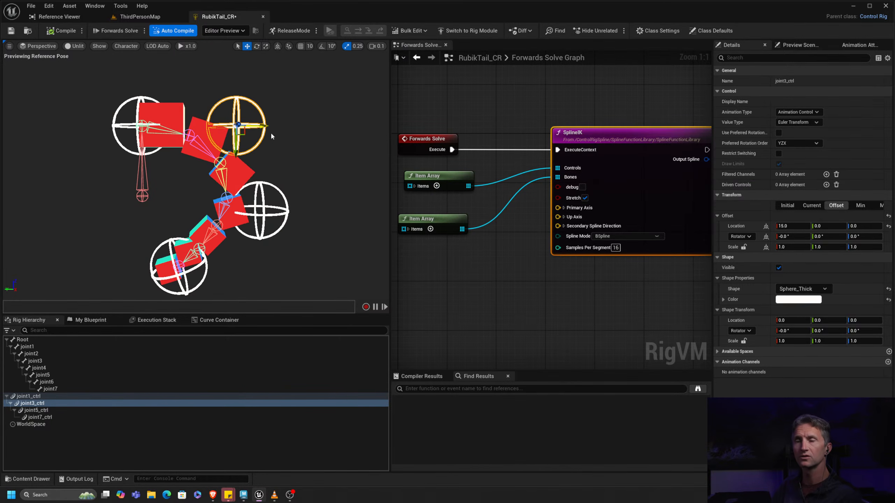
- Pull joint7_ctrl farther away from joint5_ctrl to stretch the end of the curled tail
mouse_move(304, 178)
left_mouse_down("alt")
mouse_move(353, 168)
mouse_move(304, 178)
left_mouse_up("alt")
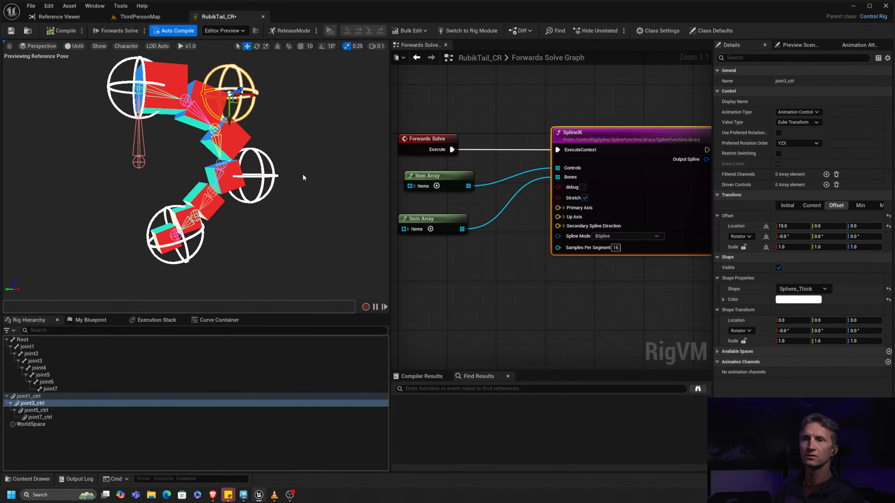
left_click_drag(186, 200, 160, 187, "alt")
left_click(161, 210)
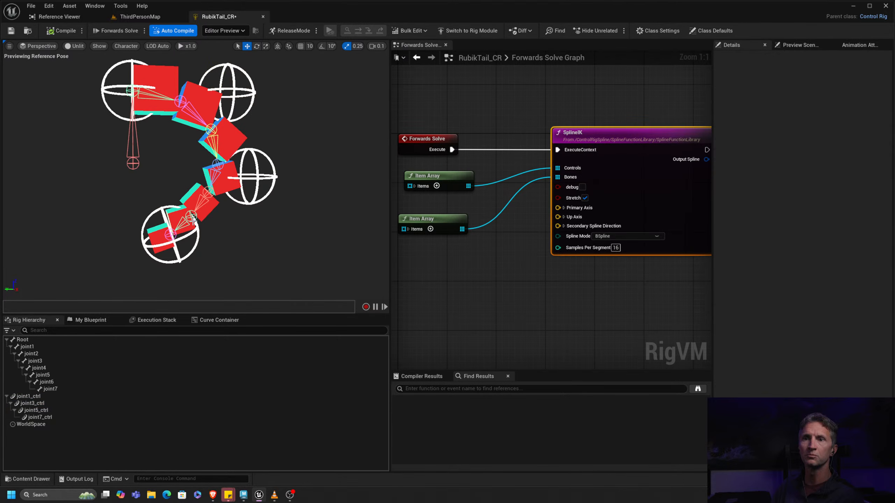
left_click(165, 213)
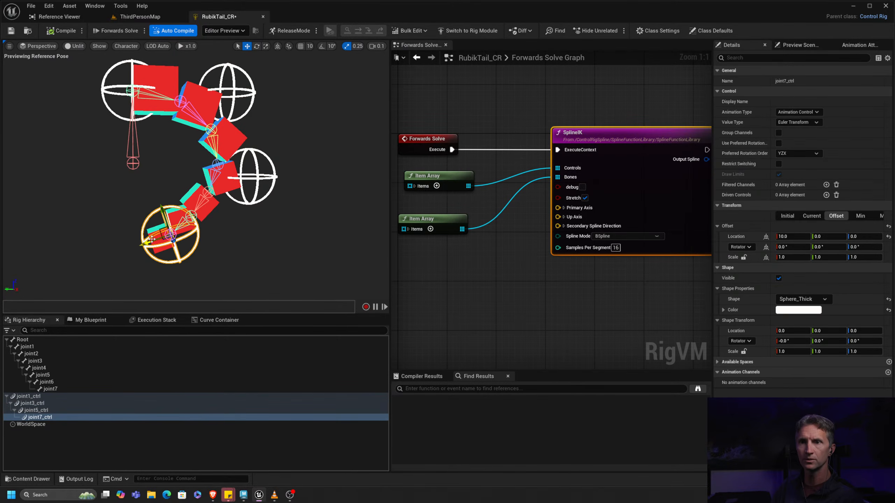
left_click_drag(151, 240, 118, 251)
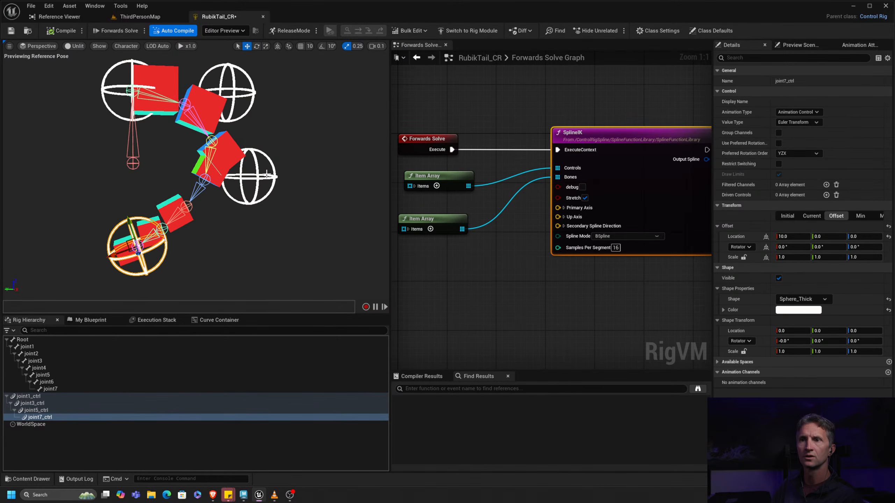
- Rotate joint5_ctrl to test how its orientation bends the middle of the stretched tail
left_click(266, 174)
key("e")
left_click_drag(241, 169, 286, 176)
middle_click_drag(171, 157, 161, 182)
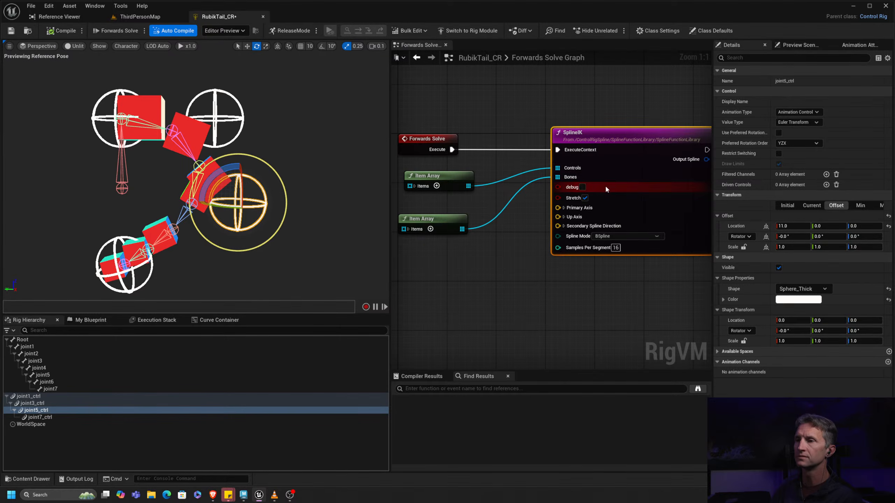
- Turn Stretch off and back on in the SplineIK node to compare the results, and recompile the rig to reset the pose
left_click(585, 198)
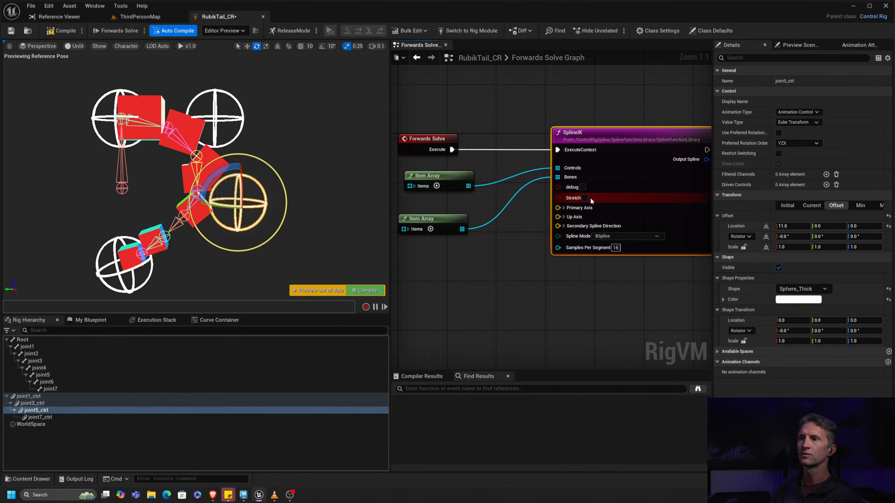
left_click(585, 197)
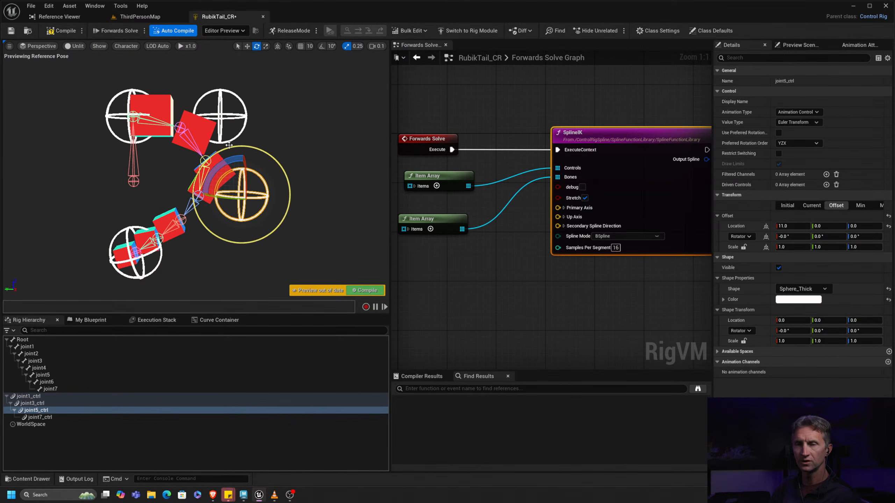
left_click(61, 31)
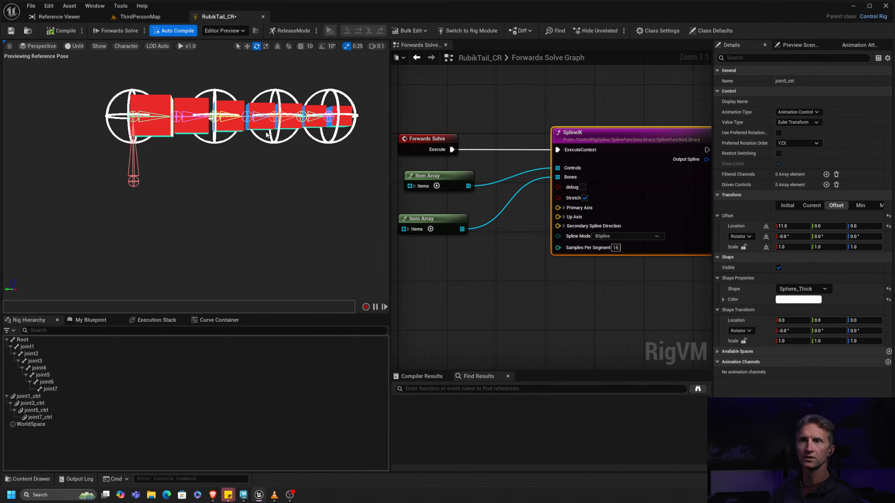
- Raise joint3_ctrl above the tail's base, and move joint5_ctrl up and back over it to bend the chain upward
middle_click_drag(224, 111, 219, 177)
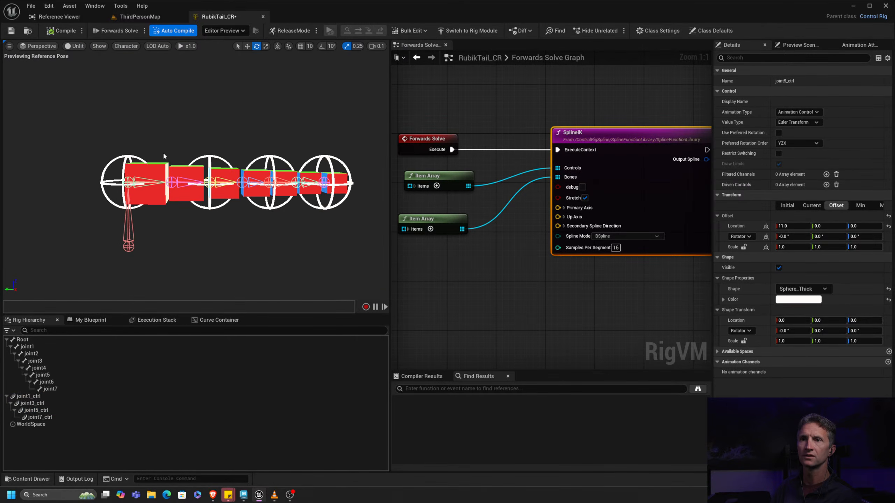
left_click(137, 157)
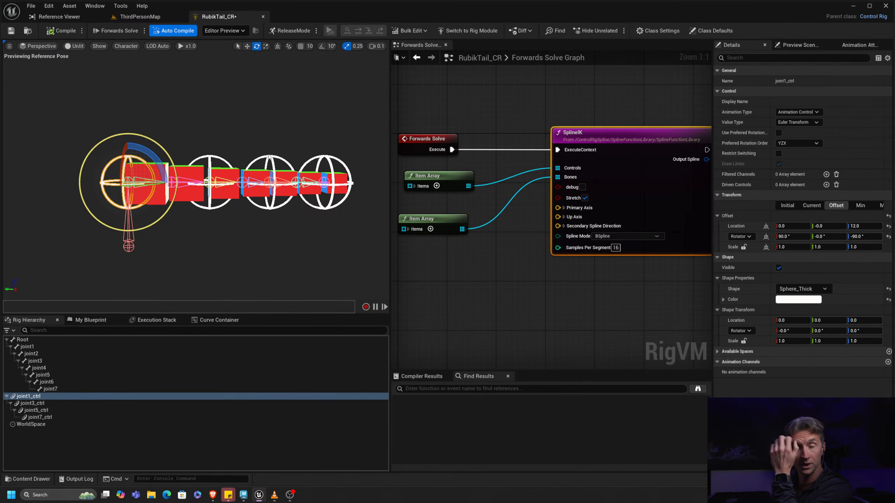
middle_click_drag(266, 126, 219, 181)
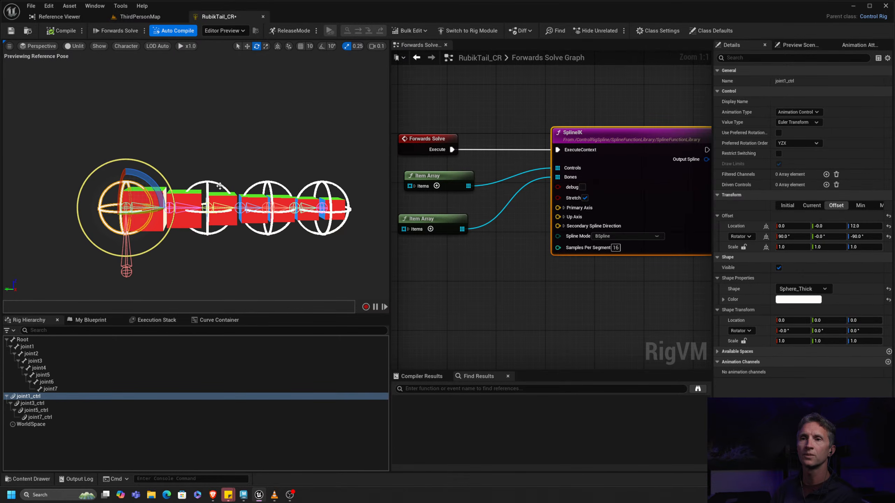
left_click(220, 185)
key("w")
left_click_drag(221, 231, 224, 174)
left_click(284, 179)
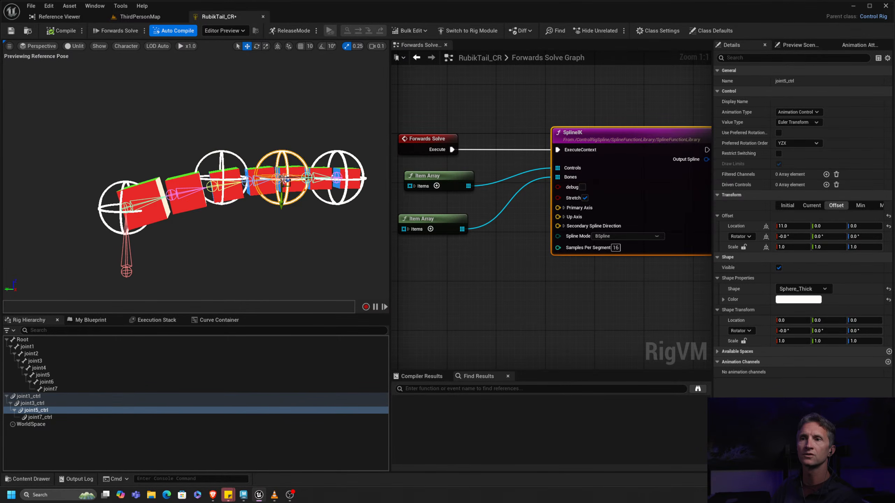
left_click_drag(280, 200, 222, 115)
- Move joint7_ctrl up and back beyond joint5_ctrl, and rotate it about -170° to curl the tail's tip
left_click(269, 136)
middle_click_drag(269, 136, 263, 193, "alt")
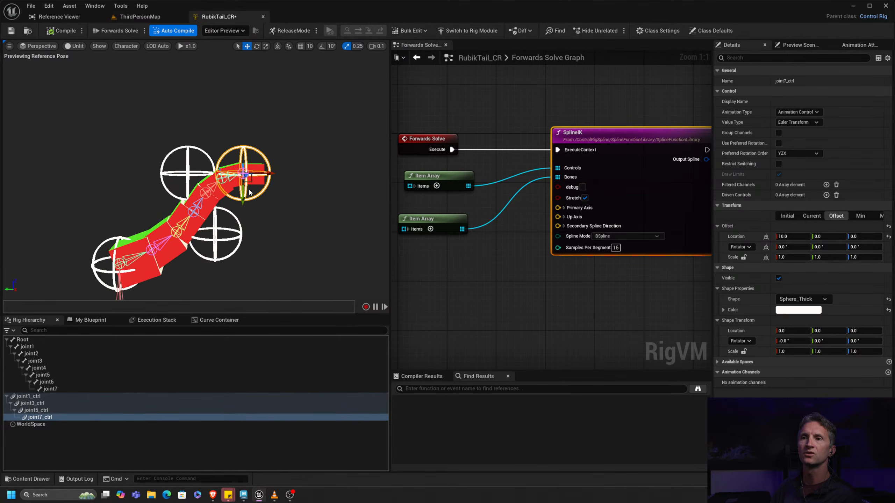
left_click_drag(252, 180, 139, 103)
key("e")
left_click_drag(124, 136, 183, 136)
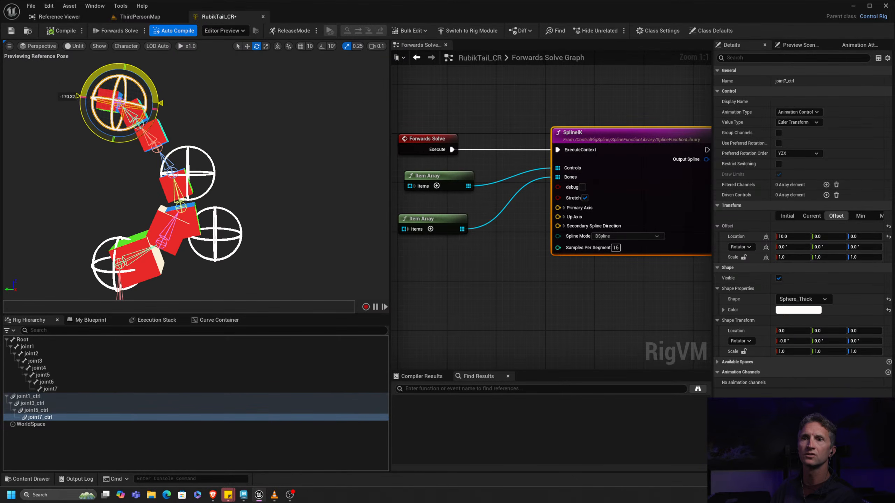
- Lower joint7_ctrl slightly to test the tail's tip, and recompile the rig to reset the pose
key("w")
left_click_drag(124, 80, 117, 101)
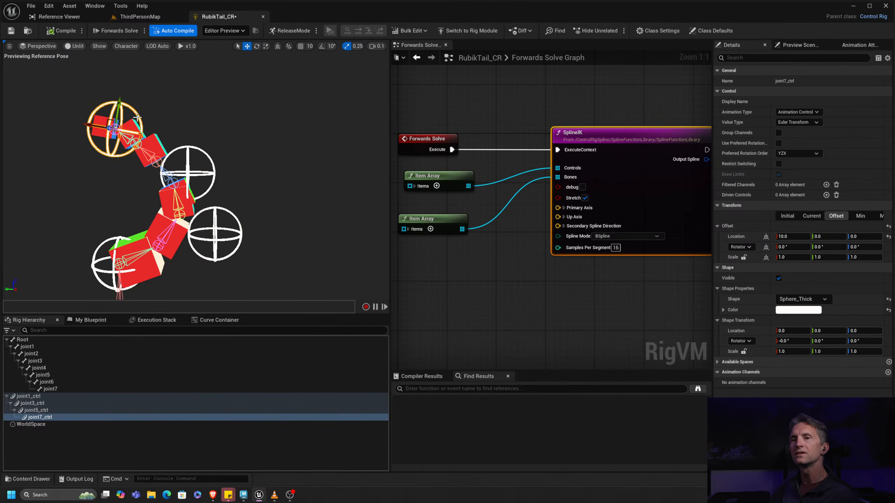
mouse_move(159, 126)
left_mouse_down("alt")
mouse_move(167, 130)
mouse_move(160, 125)
left_mouse_up("alt")
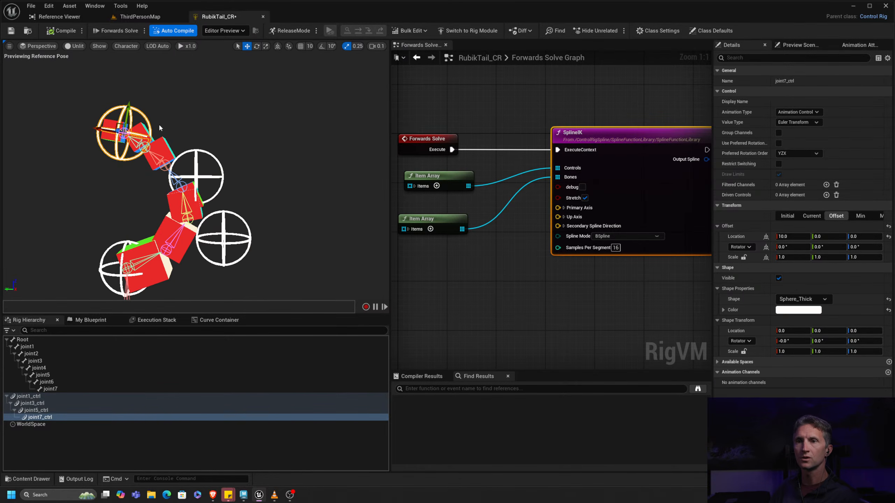
left_click(69, 32)
middle_click_drag(228, 206, 202, 167, "alt")
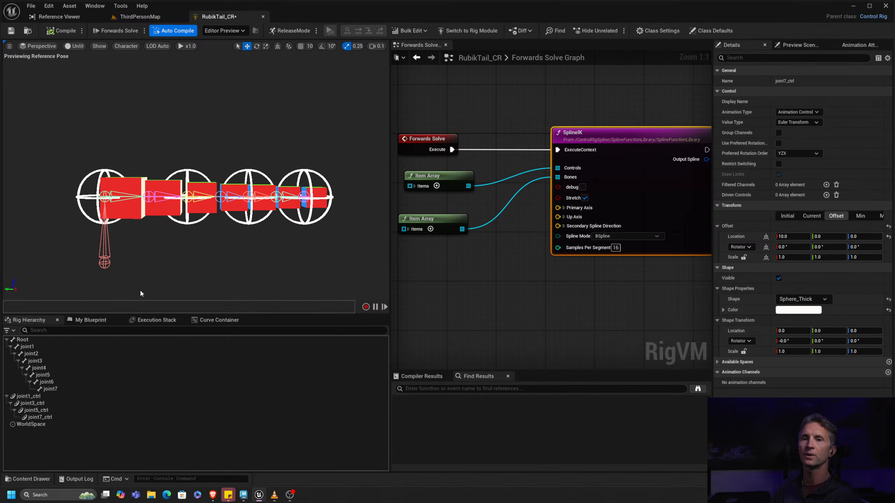
- Select all four controls from joint1_ctrl to joint7_ctrl and rotate them together to curl the tail upward and back
left_click(42, 396)
left_click(59, 418, "shift")
key("e")
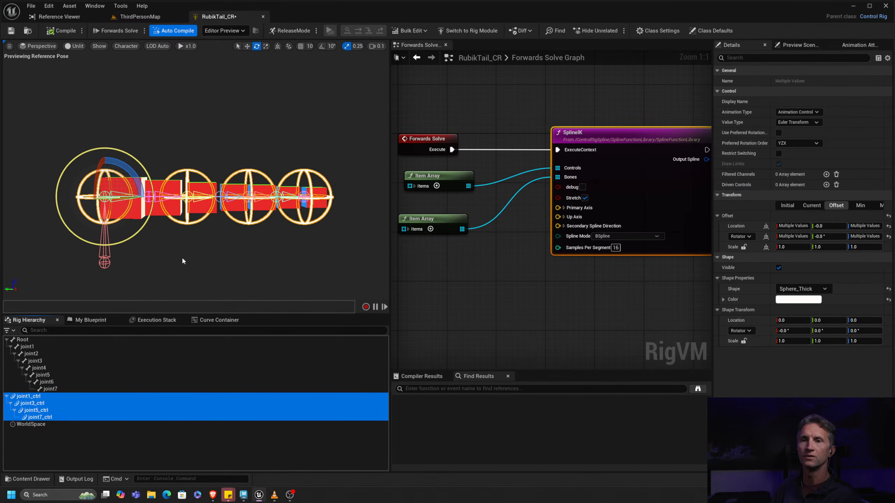
left_click_drag(131, 170, 116, 135)
middle_click_drag(145, 133, 212, 212, "alt")
middle_click_drag(261, 225, 263, 210, "alt")
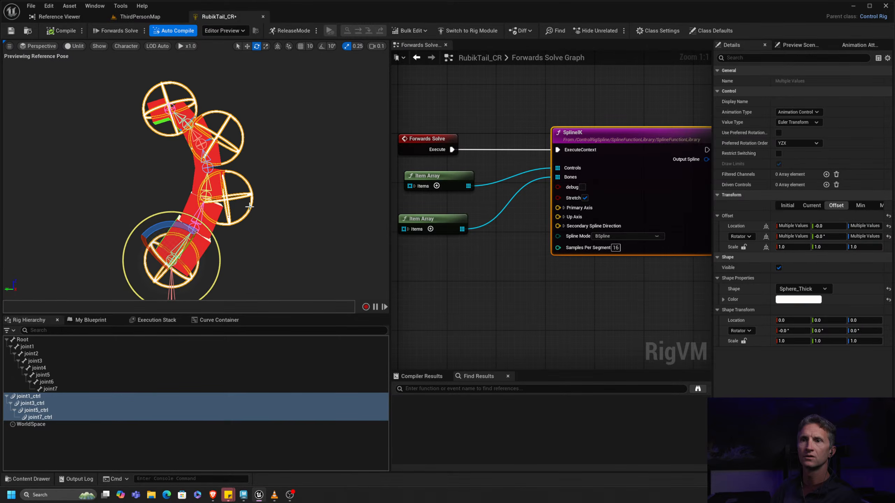
- Move joint3_ctrl outward from the tail's base to widen the lower part of the curl
left_click(250, 207)
key("w")
left_click_drag(235, 192, 280, 221)
- Move joint5_ctrl outward beyond joint3_ctrl, undoing the first attempt, to stretch the middle of the curl
left_click(285, 186)
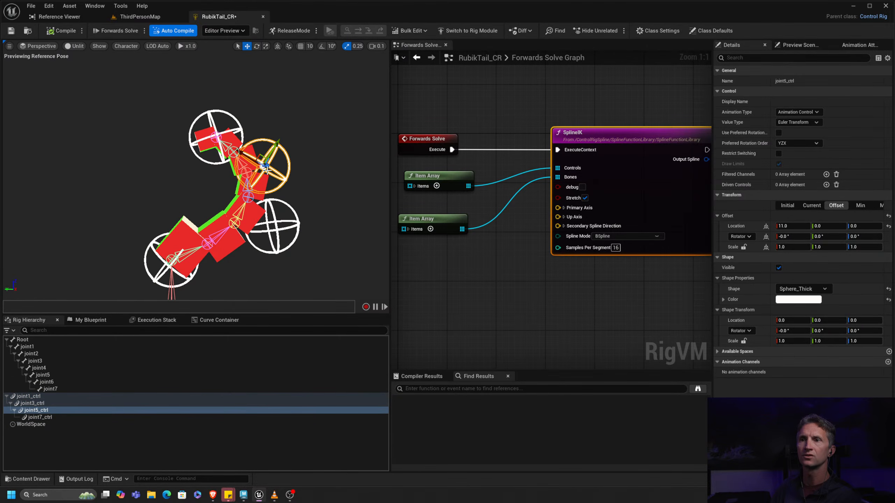
left_click_drag(266, 171, 316, 174)
key("ctrl+z")
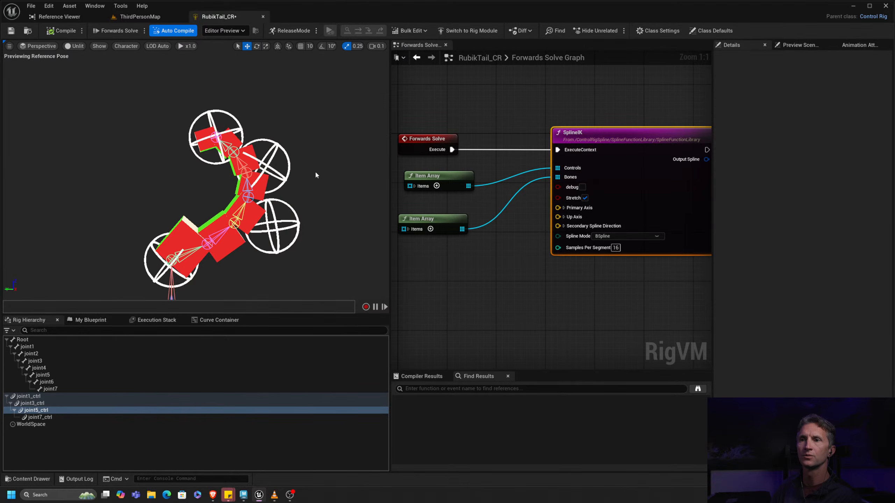
middle_click_drag(299, 182, 280, 184, "alt")
left_click_drag(273, 187, 268, 188, "alt")
left_click(238, 176)
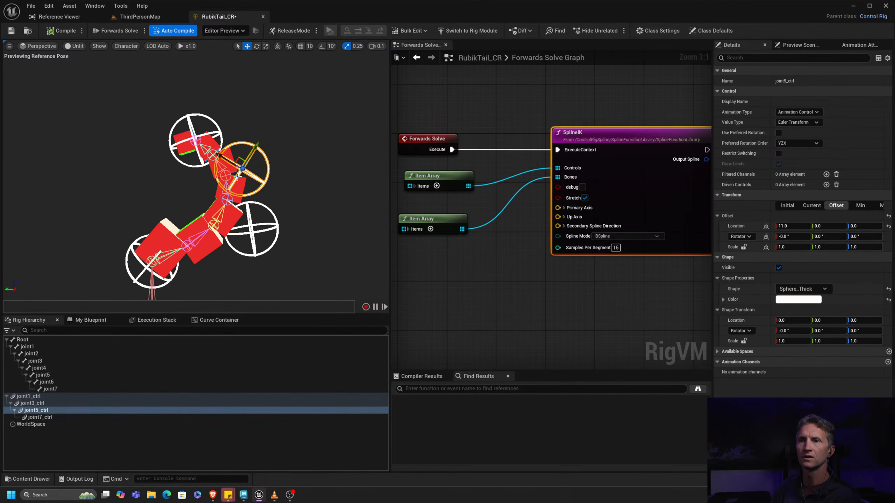
left_click_drag(238, 159, 288, 158)
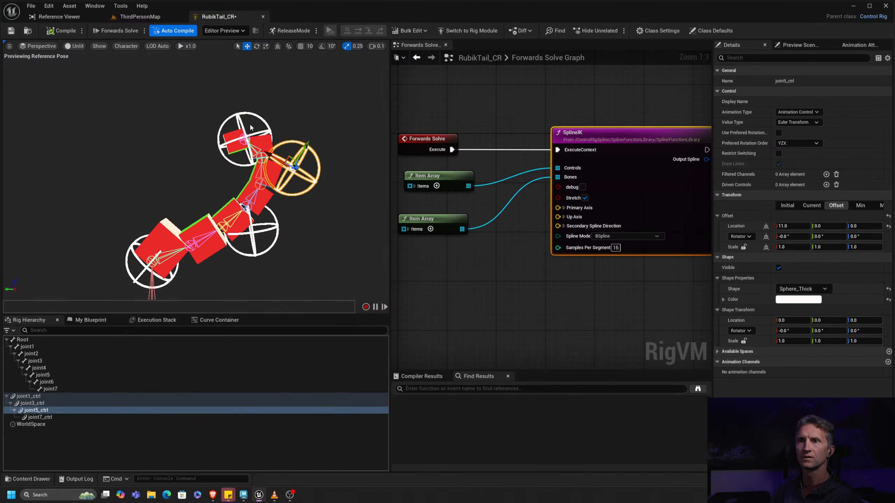
- Move joint7_ctrl back and up over the tail's base, and inspect the stretched curl from several angles
left_click(261, 117)
left_click_drag(239, 134, 162, 116)
mouse_move(247, 180)
left_mouse_down("alt")
mouse_move(178, 185)
mouse_move(234, 180)
left_mouse_up("alt")
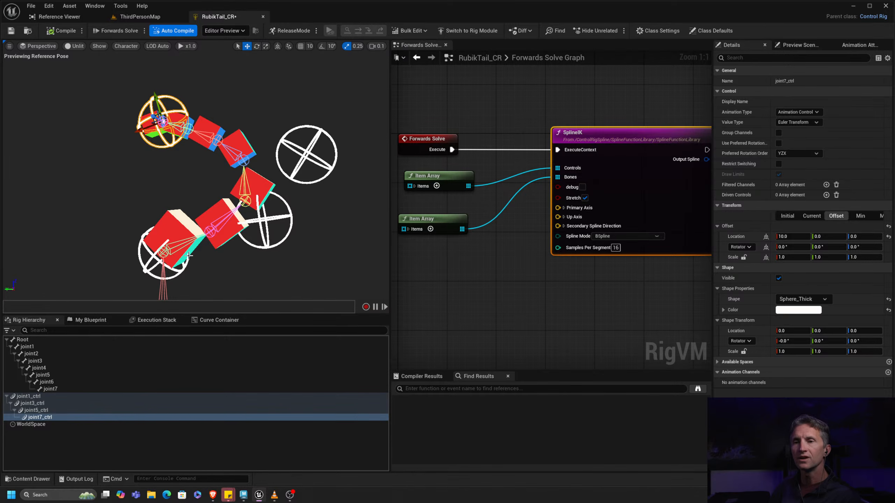
left_click_drag(224, 232, 263, 223, "alt")
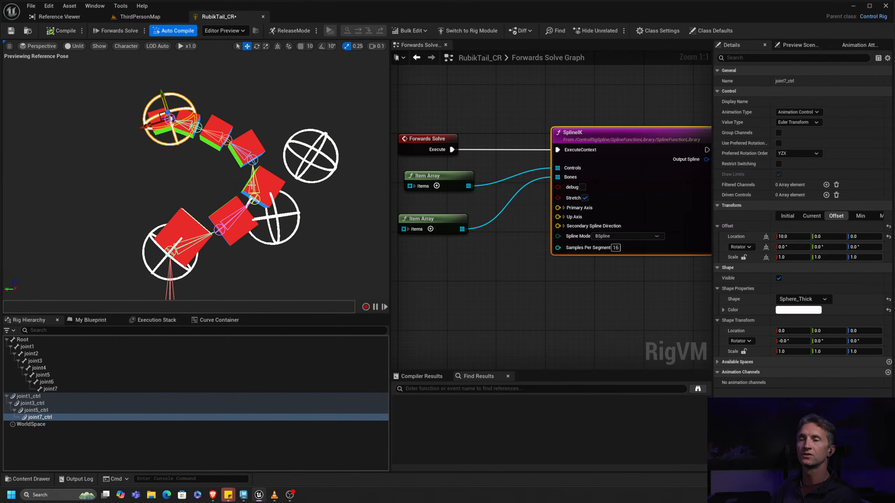
middle_click_drag(248, 181, 233, 168, "alt")
scroll(248, 193, "up", 2)
left_click_drag(272, 173, 262, 184, "alt")
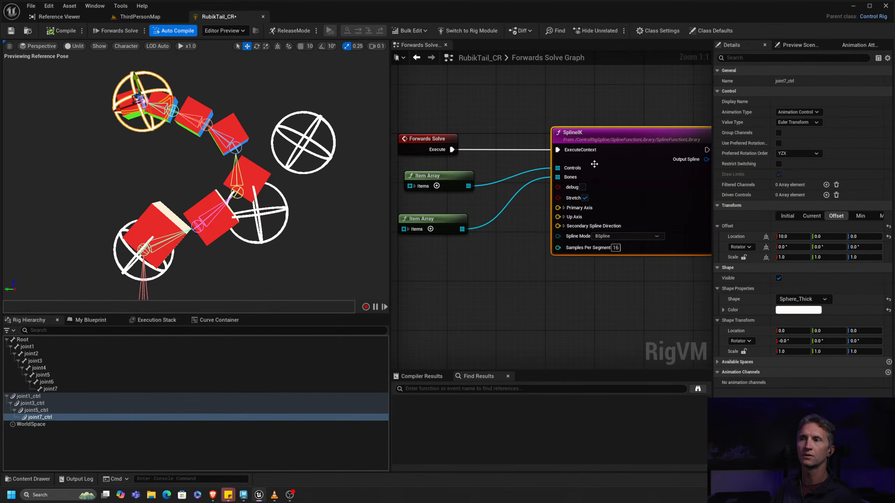
middle_click_drag(258, 258, 236, 242, "alt")
left_click_drag(235, 242, 277, 223, "alt")
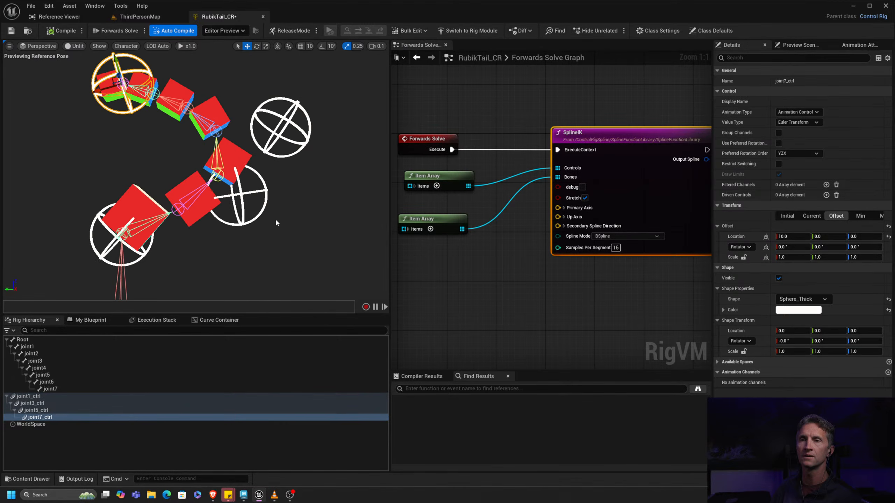
- Recompile the rig to reset the pose, and lower joint3_ctrl below the base to inspect how the first two joints bend
left_click(64, 32)
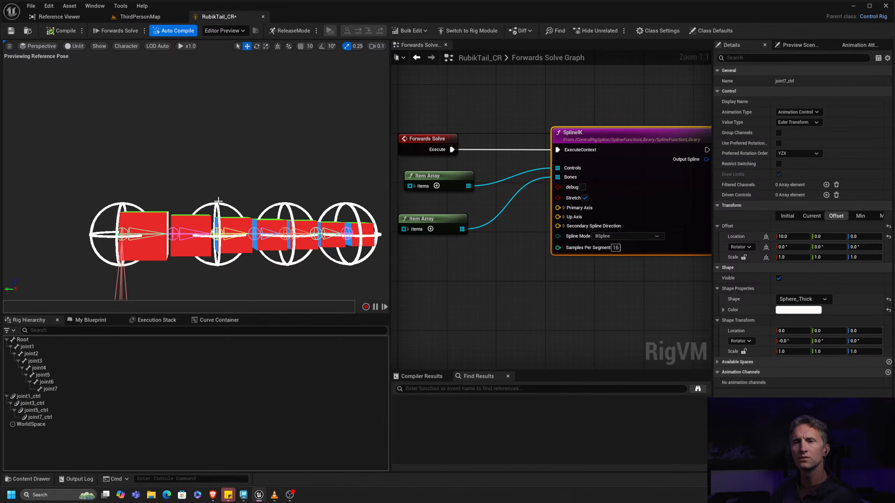
middle_click_drag(228, 204, 200, 139, "alt")
right_click_drag(200, 139, 219, 175, "alt")
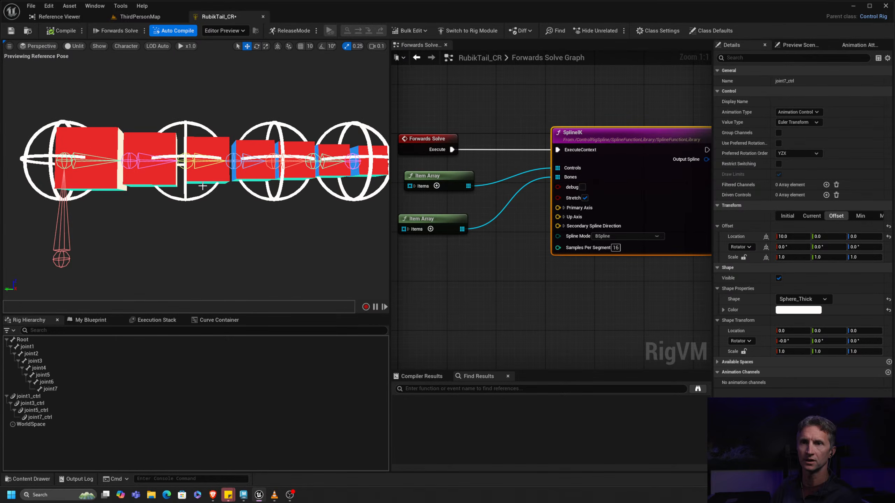
left_click(183, 201)
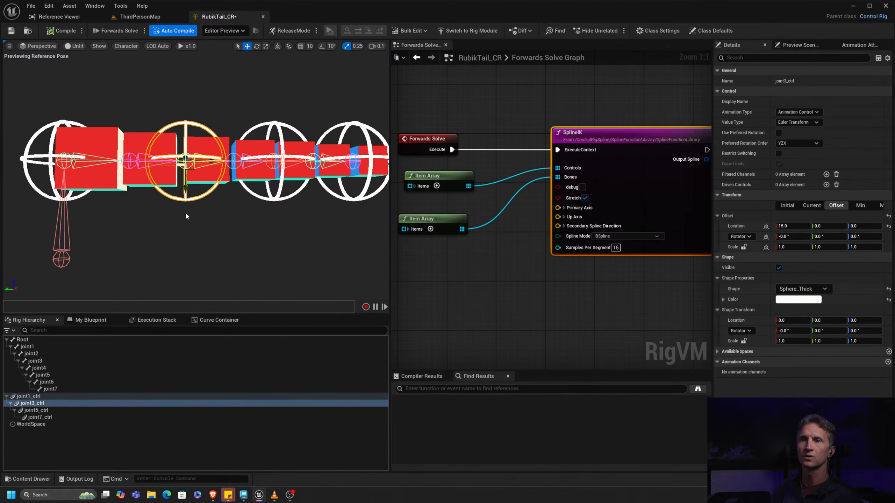
key("f")
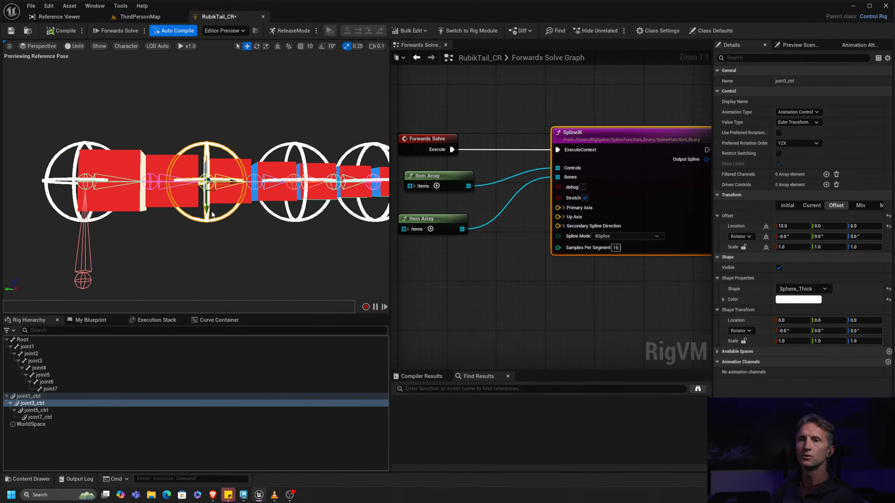
left_click_drag(206, 208, 205, 280)
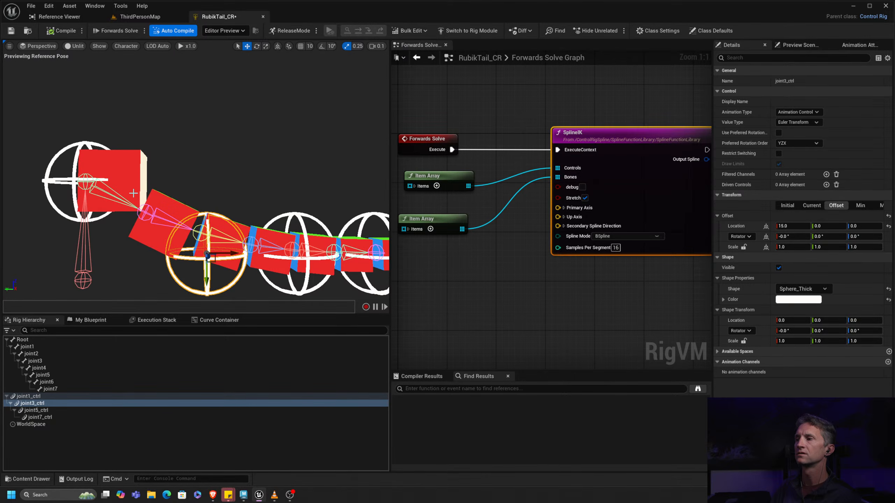
middle_click_drag(138, 172, 137, 221)
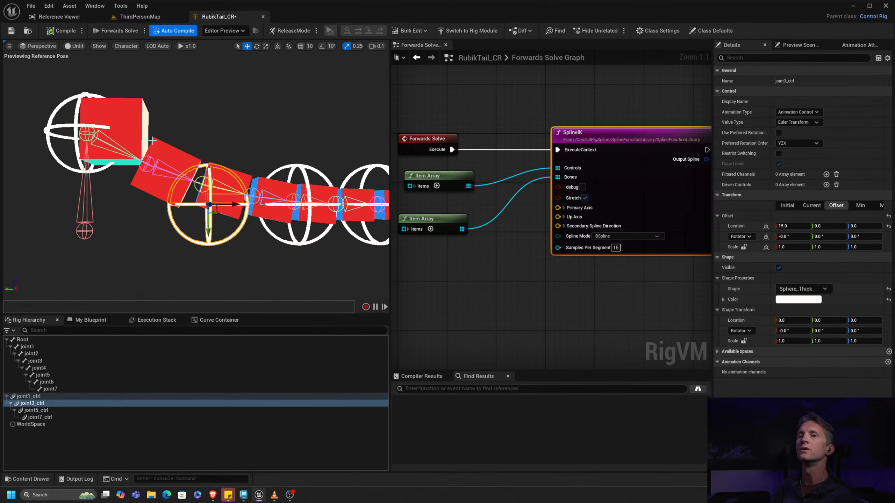
middle_click_drag(173, 132, 235, 216, "alt")
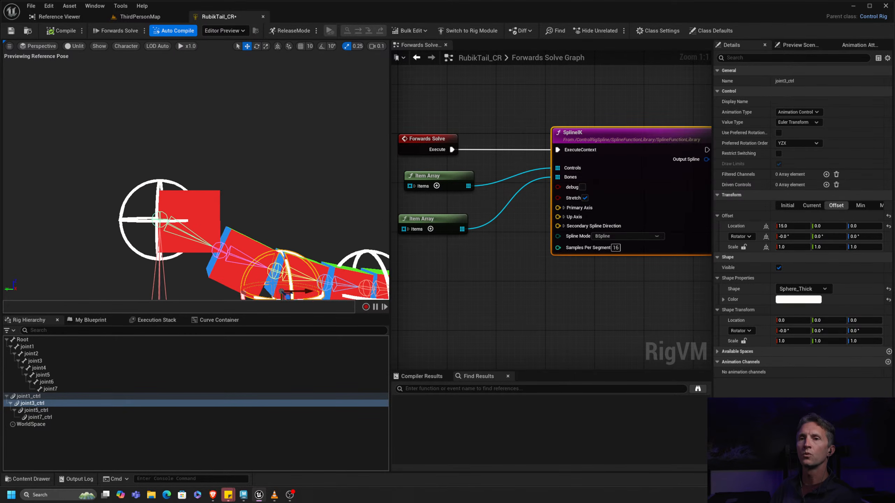
right_click_drag(234, 217, 229, 193, "alt")
middle_click_drag(230, 193, 184, 88, "alt")
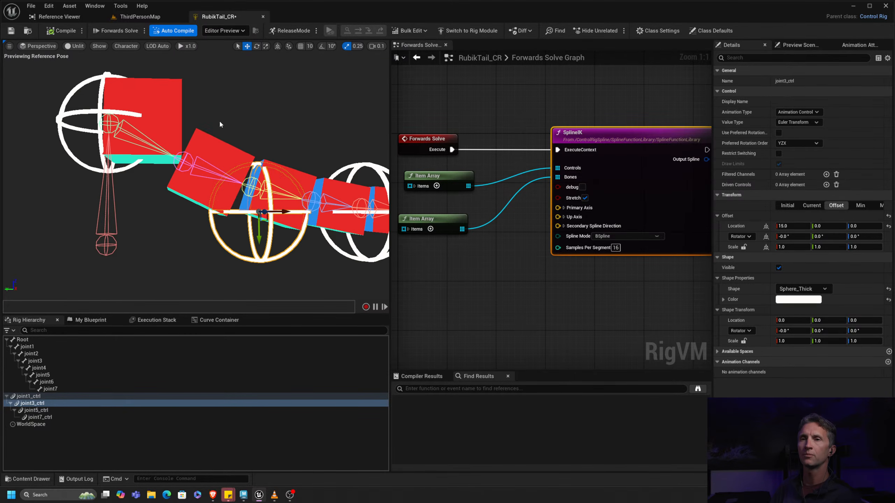
left_click_drag(220, 122, 168, 141, "alt")
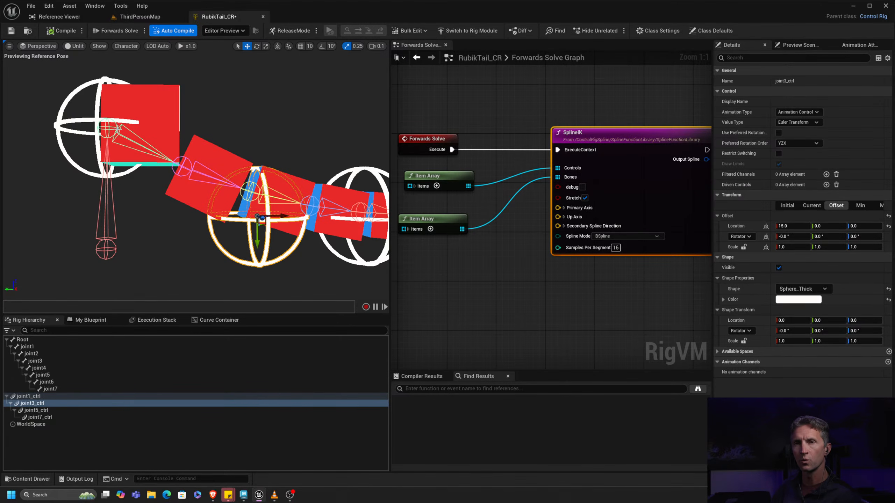
- Switch to Maya and undo the scene edits back past the creation of pPlane1, pCube1 and both cones to the straight tail
key("alt+Tab")
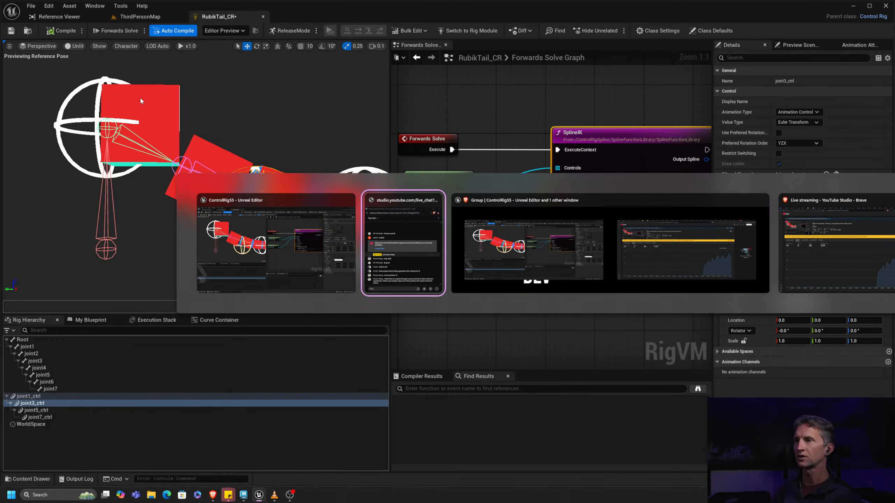
key("alt+Tab")
key("alt+Tab")
key("alt+Tab")
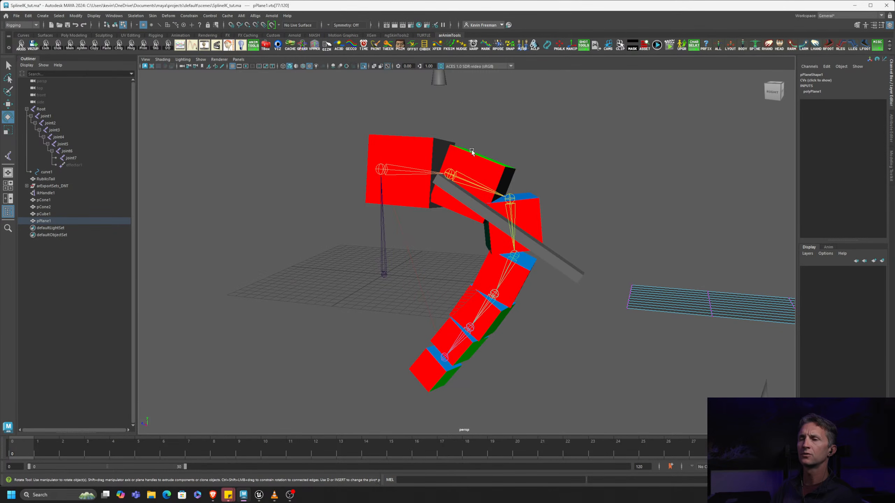
key("ctrl+z")
key("ctrl+z")
key("ctrl+z")
key("ctrl+z")
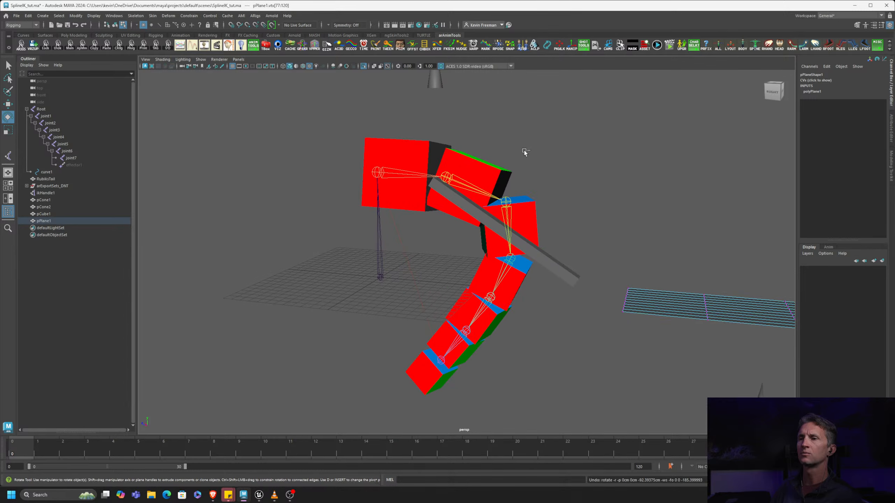
key("ctrl+z")
key("ctrl+z")
key("ctrl+z")
key("ctrl+z")
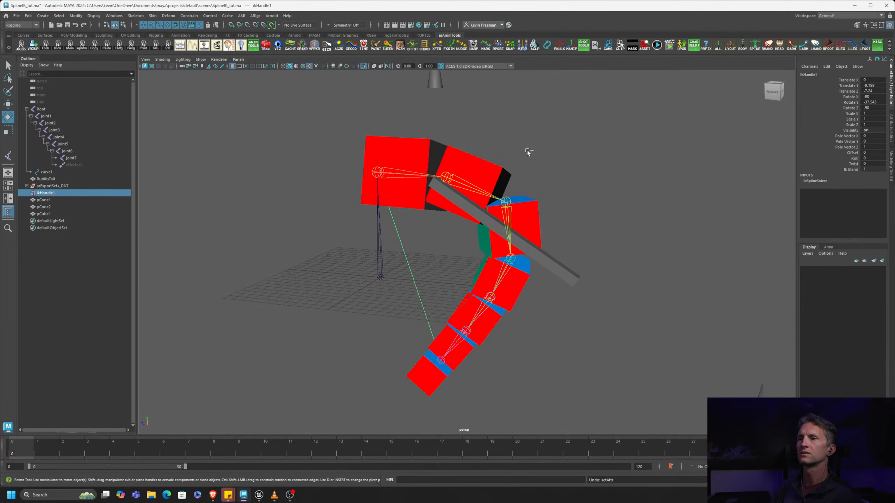
key("ctrl+z")
key("ctrl+z")
key("ctrl+z")
key("ctrl+z")
key("ctrl+z")
key("ctrl+z")
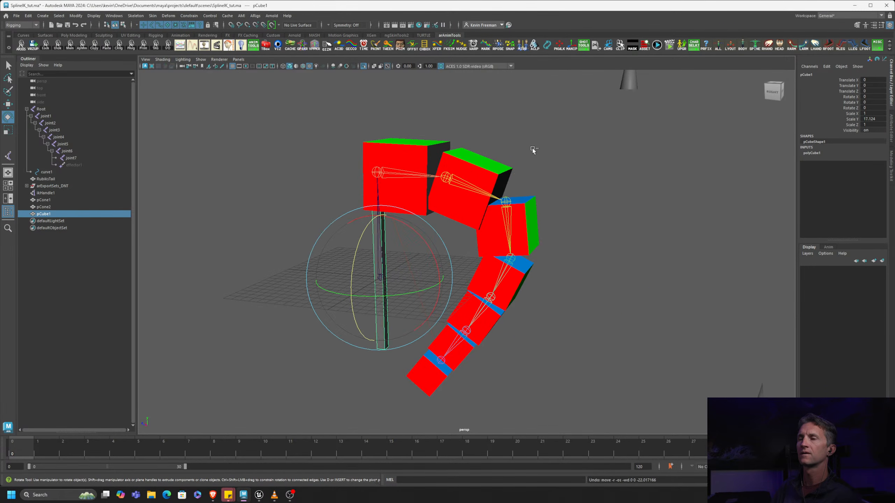
key("ctrl+z")
key("ctrl+z")
key("ctrl+z")
key("ctrl+z")
key("ctrl+z")
key("ctrl+z")
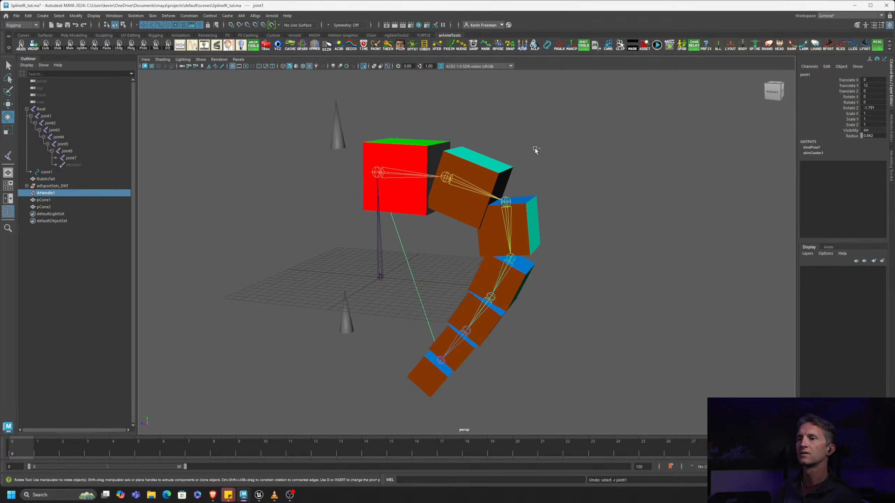
key("ctrl+z")
key("ctrl+z")
key("ctrl+z")
key("ctrl+z")
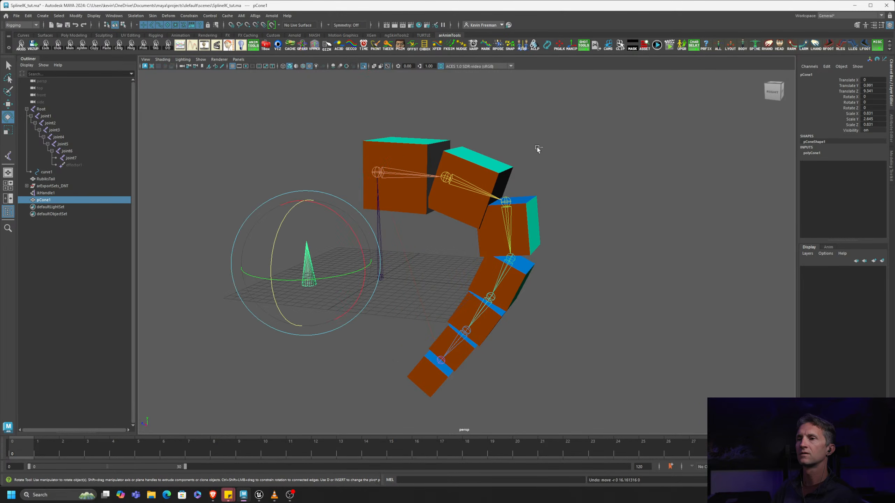
key("ctrl+z")
key("ctrl+z")
key("ctrl+z")
key("ctrl+z")
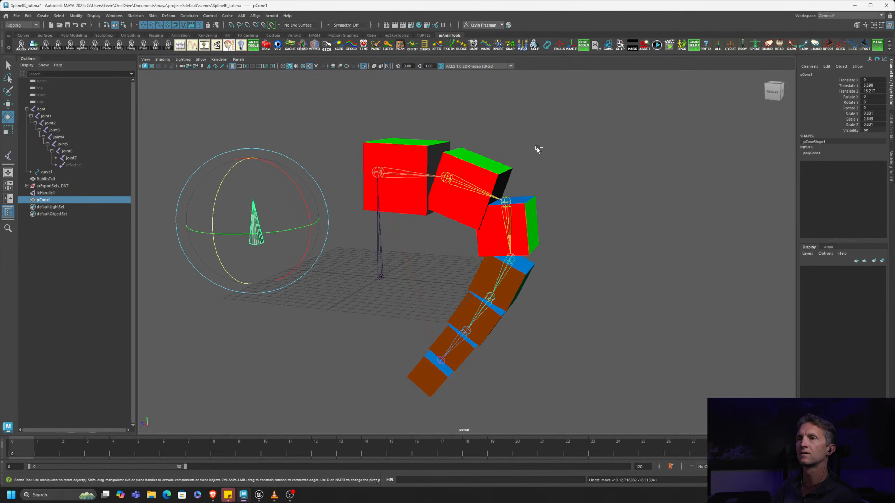
key("ctrl+z")
key("ctrl+z")
key("ctrl+z")
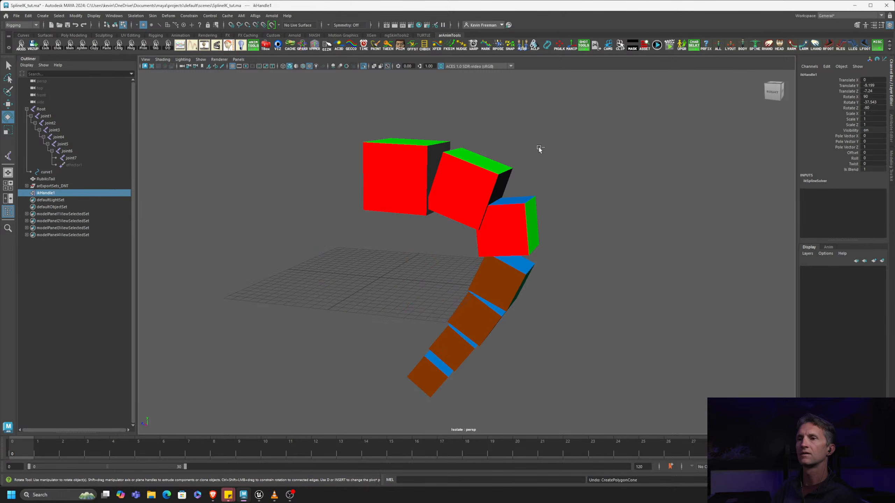
- Display curve1's control vertices and move the second vertex from the tail's base straight up to bend the first segments
left_click_drag(433, 229, 459, 214, "alt")
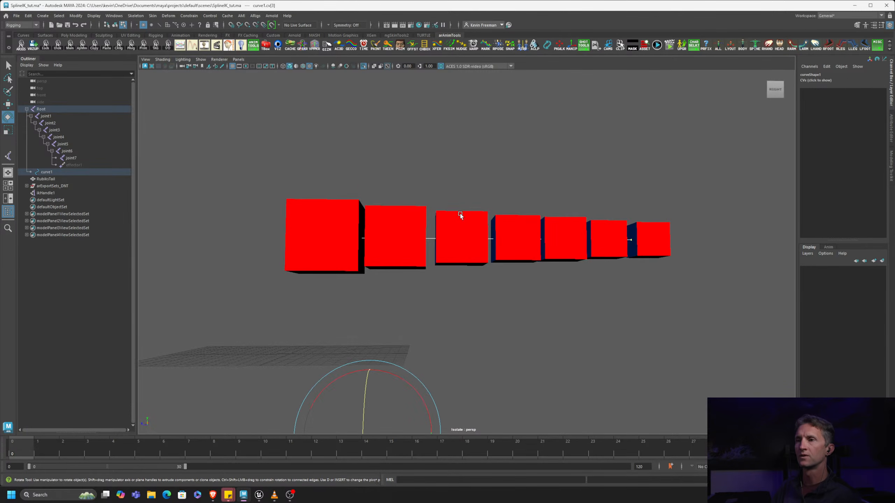
key("4")
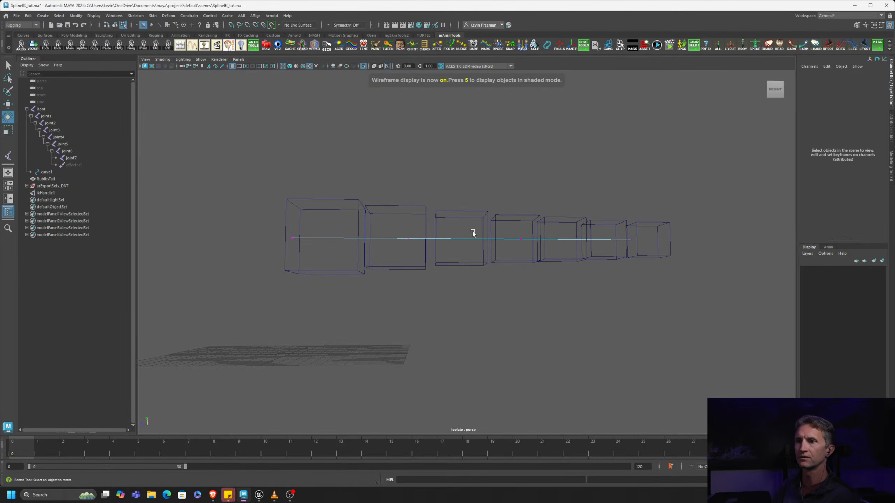
key("F8")
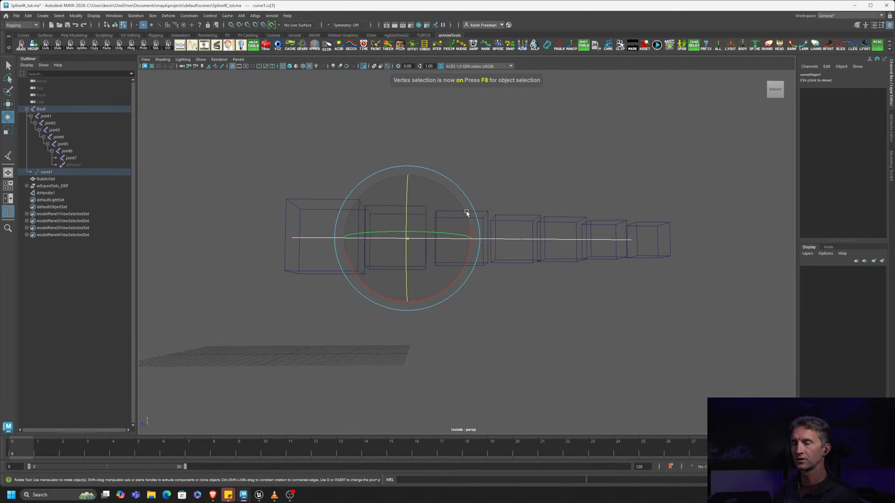
left_click_drag(465, 210, 501, 181, "alt")
key("w")
middle_click_drag(335, 157, 335, 176, "alt")
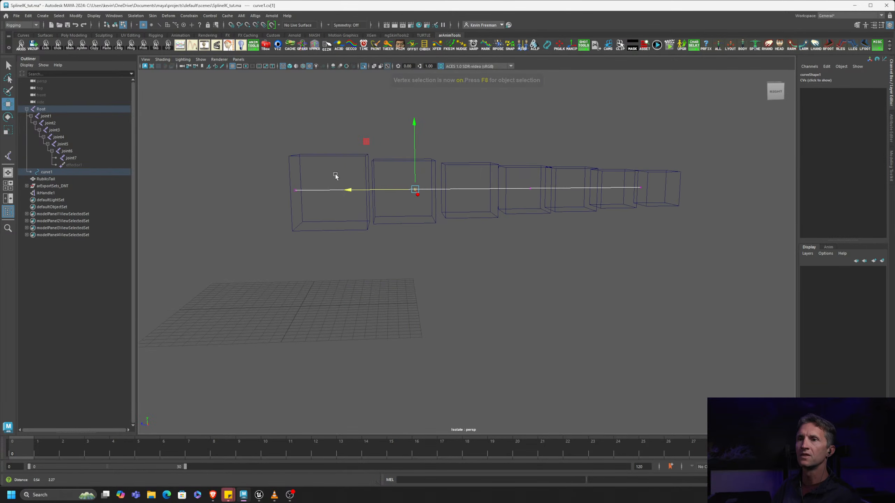
right_click_drag(335, 176, 369, 169, "alt")
middle_click_drag(373, 175, 390, 215, "alt")
key("6")
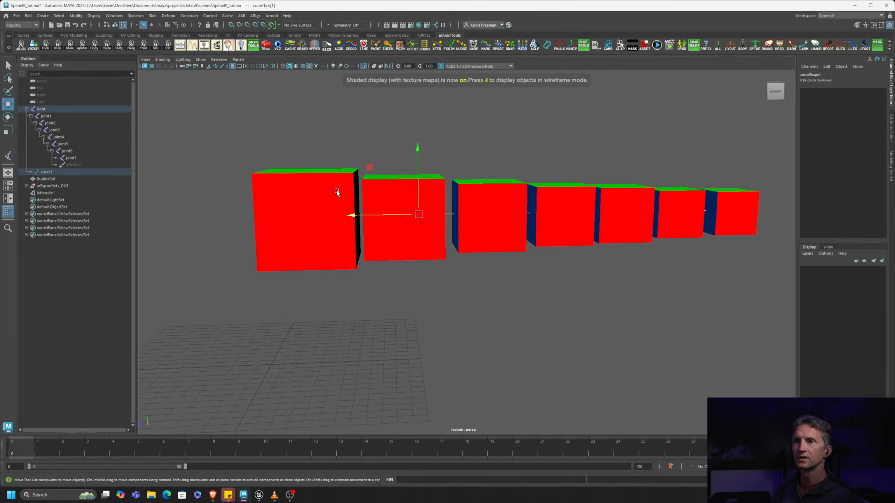
left_click_drag(328, 191, 330, 199, "alt")
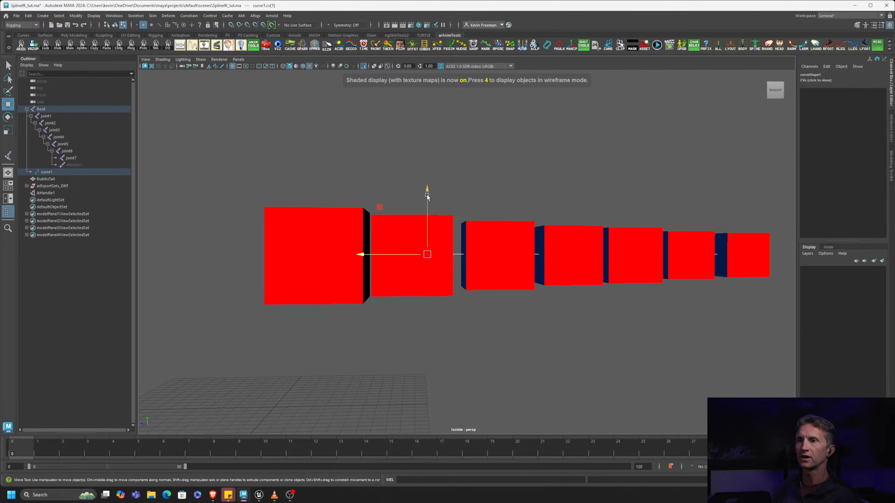
left_click_drag(427, 196, 426, 112)
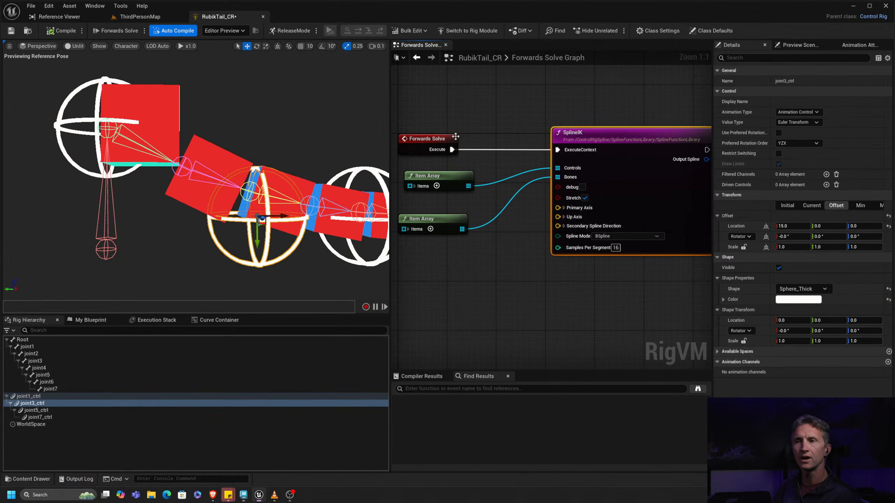
- Switch to Unreal Engine and raise joint5_ctrl above the tail's base so the tail curves upward beyond the lowered joint3_ctrl
middle_click_drag(288, 221, 184, 231, "alt")
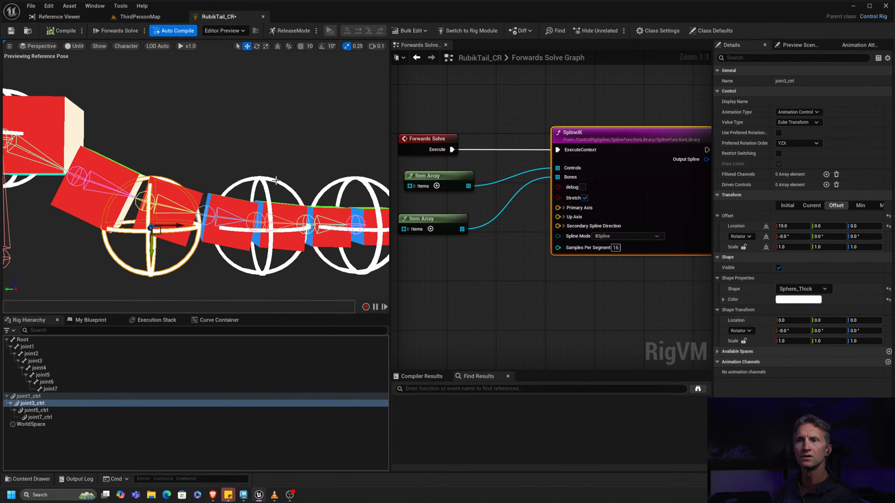
left_click(262, 184)
left_click_drag(268, 256, 271, 145)
middle_click_drag(271, 145, 385, 146, "alt")
right_click_drag(386, 146, 254, 203, "alt")
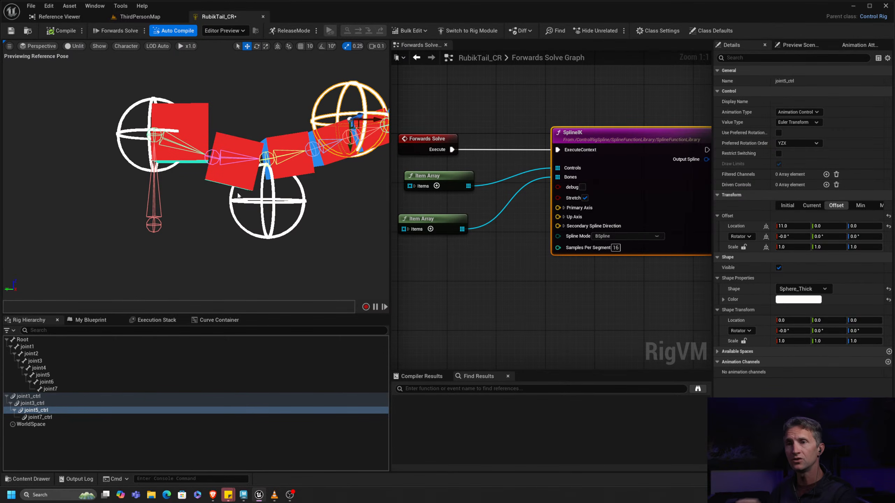
- Raise joint3_ctrl level with the tail's base control, and recompile the rig to reset the pose
left_click(291, 205)
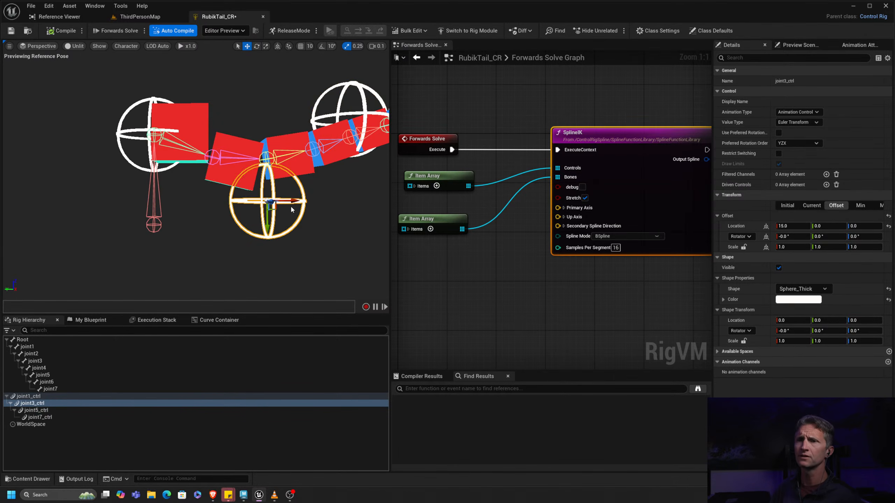
middle_click_drag(291, 206, 246, 237)
left_click_drag(220, 248, 211, 188)
key("ctrl+z")
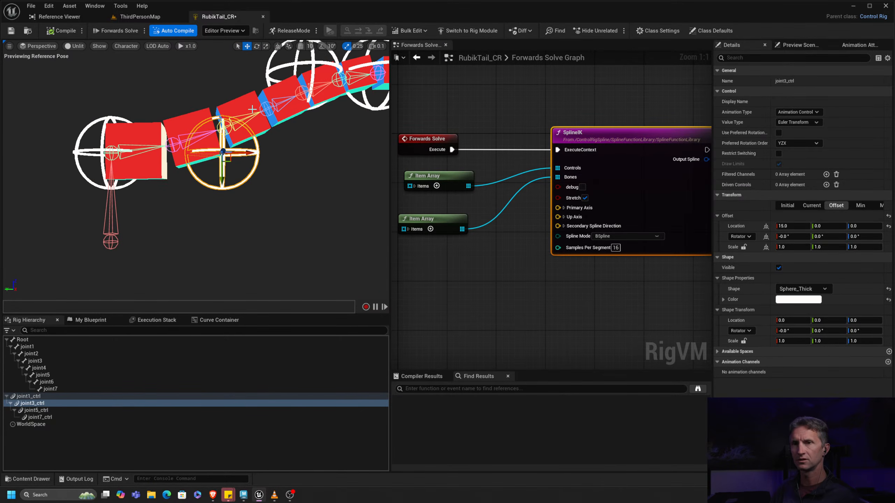
left_click(64, 31)
- Move joint3_ctrl well above the tail's base and inspect how the first segments bend
left_click(253, 135)
middle_click_drag(266, 146, 263, 183, "alt")
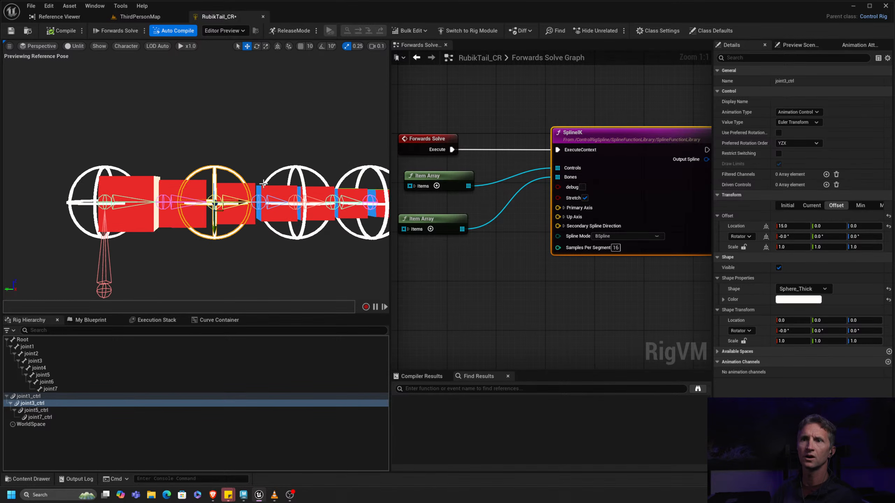
left_click_drag(216, 231, 201, 121)
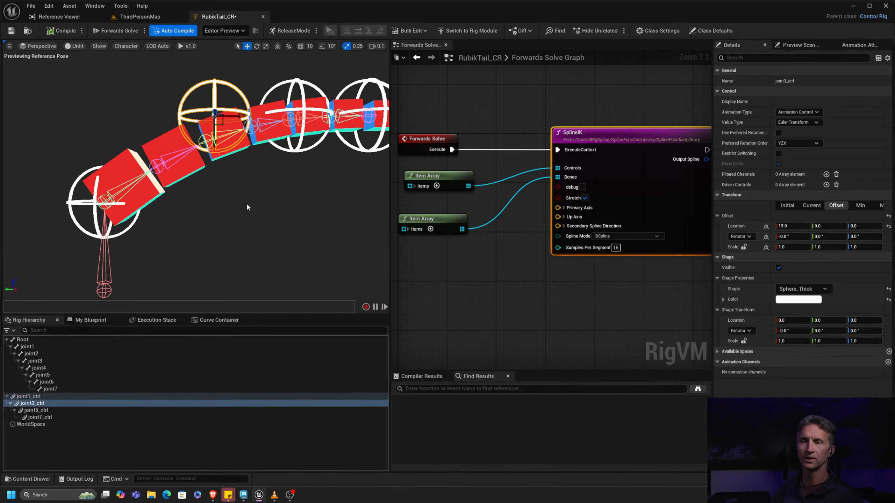
left_click_drag(247, 205, 132, 177, "alt")
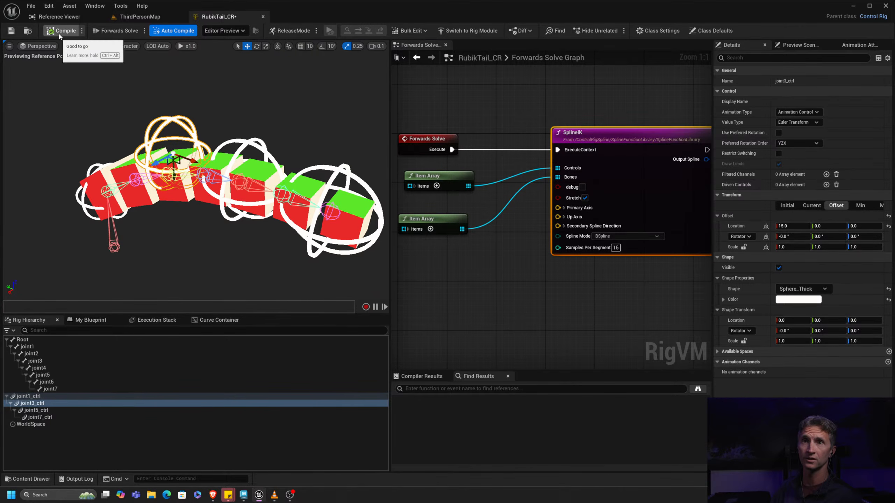
- Recompile the rig to reset the pose, and shift joint3_ctrl sideways out of the tail's line
left_click(75, 35)
left_click_drag(249, 160, 155, 225, "alt")
middle_click_drag(155, 225, 157, 194, "alt")
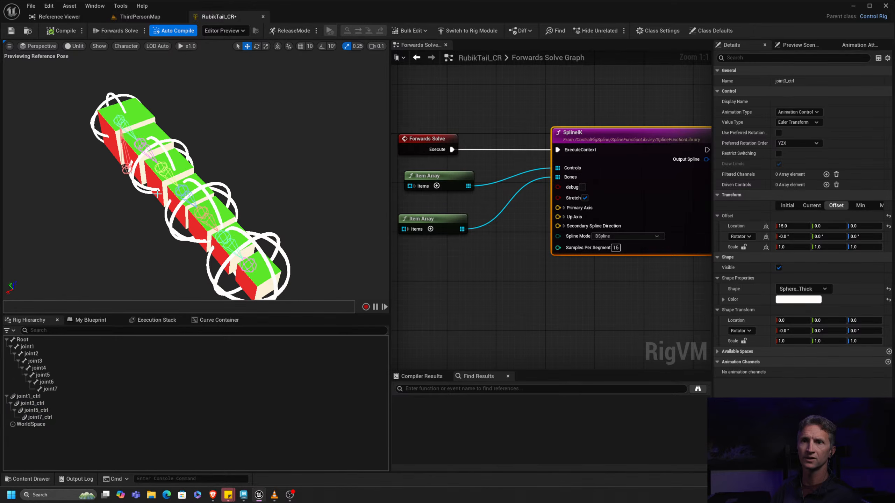
left_click(133, 181)
left_click_drag(135, 179, 193, 106)
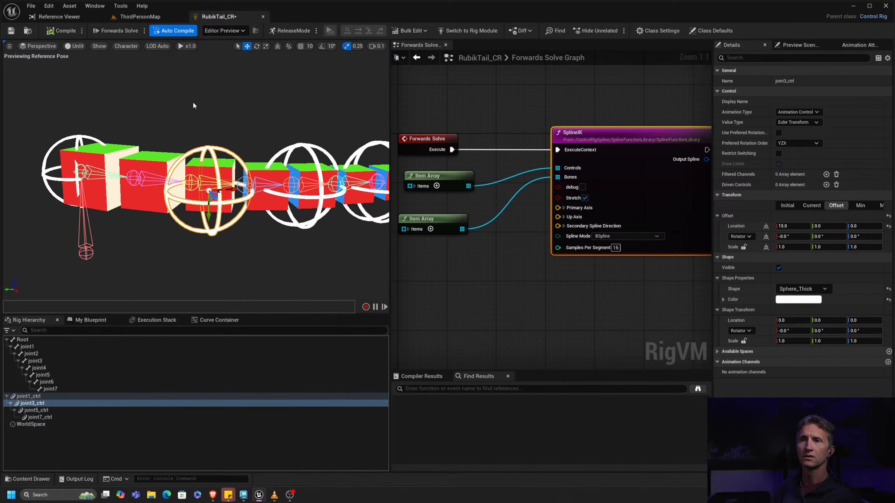
- Recompile the rig to straighten the tail, and inspect its segments from base to tip
left_click(71, 32)
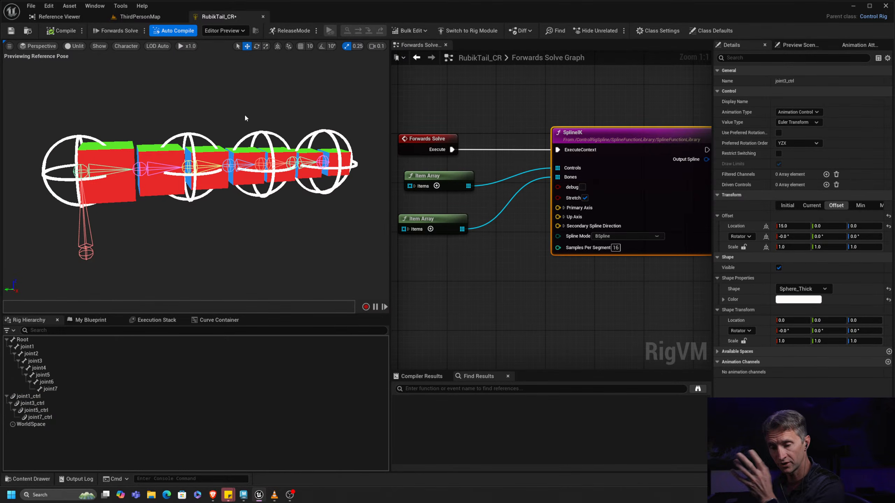
scroll(250, 144, "up", 2)
mouse_move(225, 169)
left_mouse_down("alt")
mouse_move(275, 187)
mouse_move(296, 169)
mouse_move(225, 167)
left_mouse_up("alt")
middle_click_drag(171, 139, 199, 138, "alt")
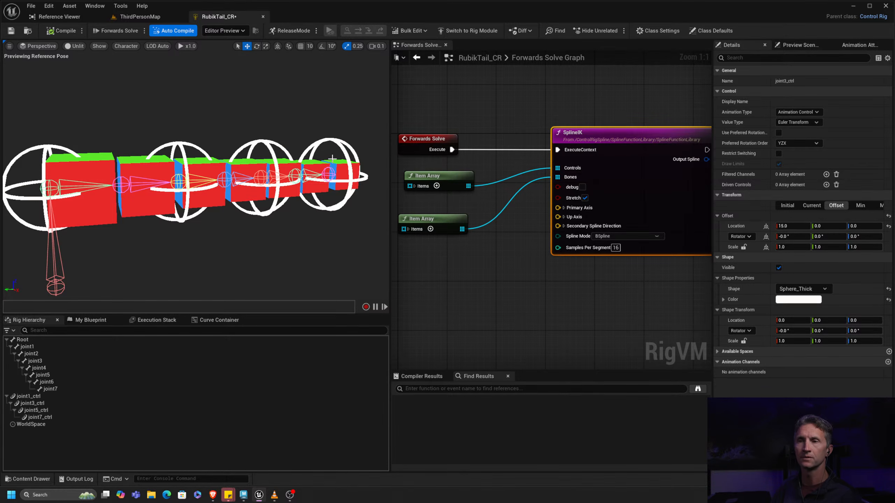
middle_click_drag(351, 158, 315, 163, "alt")
left_click_drag(205, 168, 189, 166, "alt")
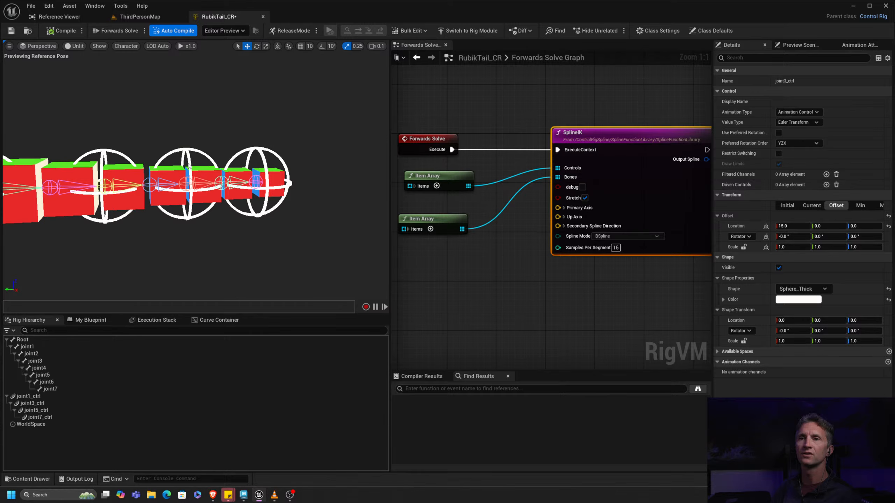
- Raise joint7_ctrl above the other controls to lift the tip of the tail
left_click(208, 150)
key("f")
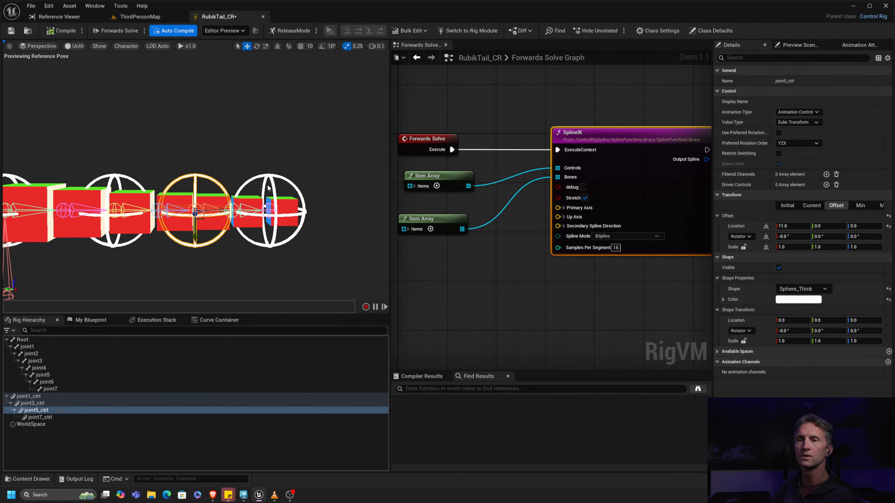
middle_click_drag(194, 177, 216, 165, "alt")
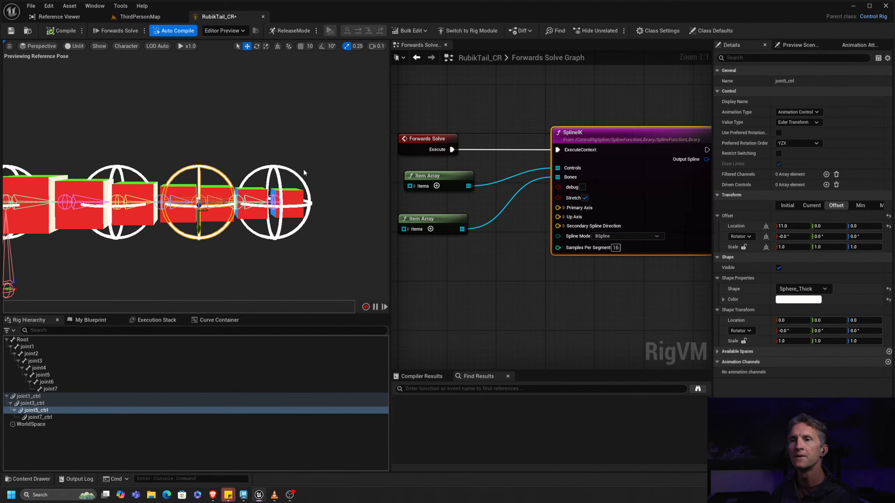
left_click(287, 196)
mouse_move(275, 219)
middle_mouse_down()
mouse_move(291, 161)
mouse_move(282, 208)
middle_mouse_up()
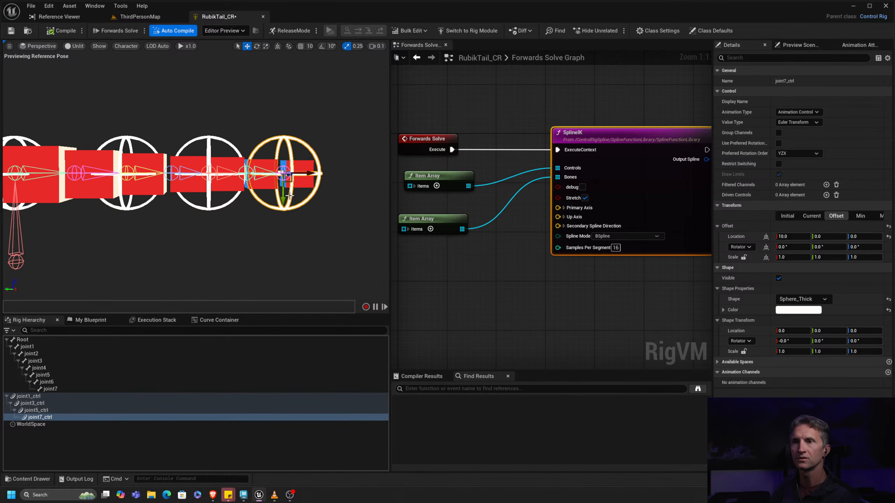
left_click_drag(289, 196, 304, 131)
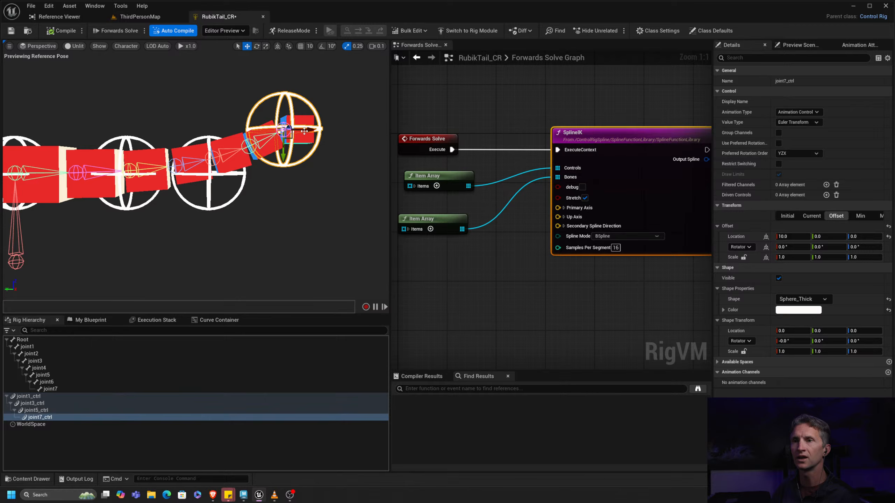
- Raise joint5_ctrl to bring the tail's middle up toward the lifted tip, and activate the Rotate tool on it
left_click(232, 199)
middle_click_drag(232, 199, 219, 255)
left_click_drag(190, 256, 188, 209)
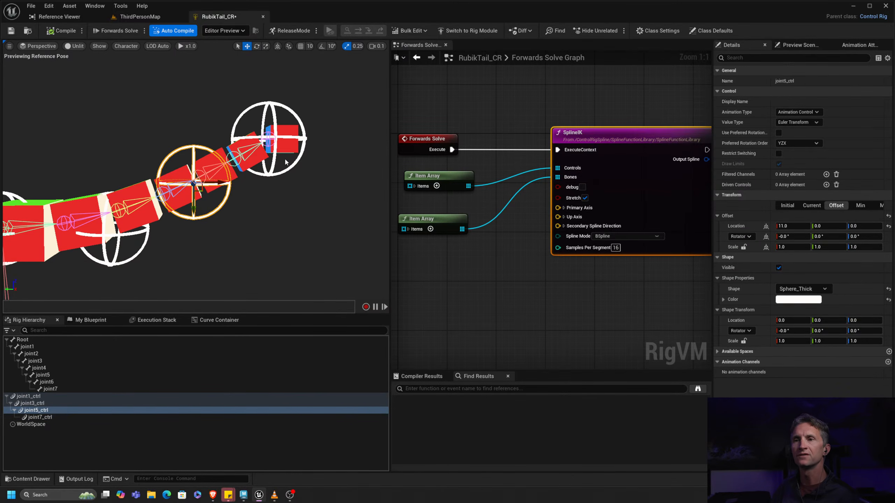
key("e")
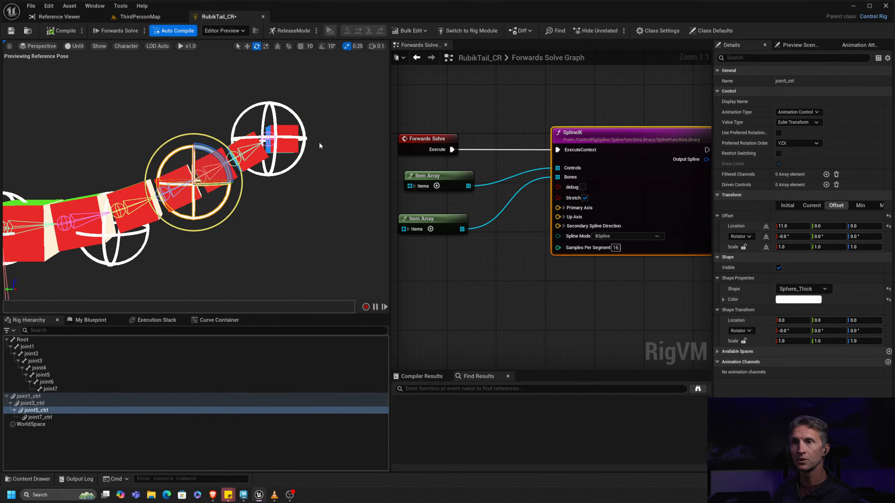
- Switch to Maya and pull curve1's third control vertex from the base down below the tail, checking the bend in shaded display
key("alt+Tab")
middle_click_drag(472, 194, 395, 173, "alt")
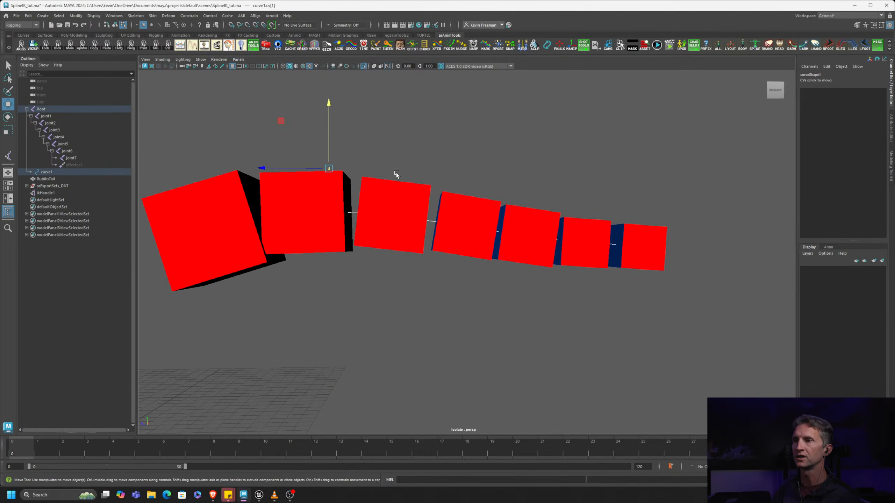
key("5")
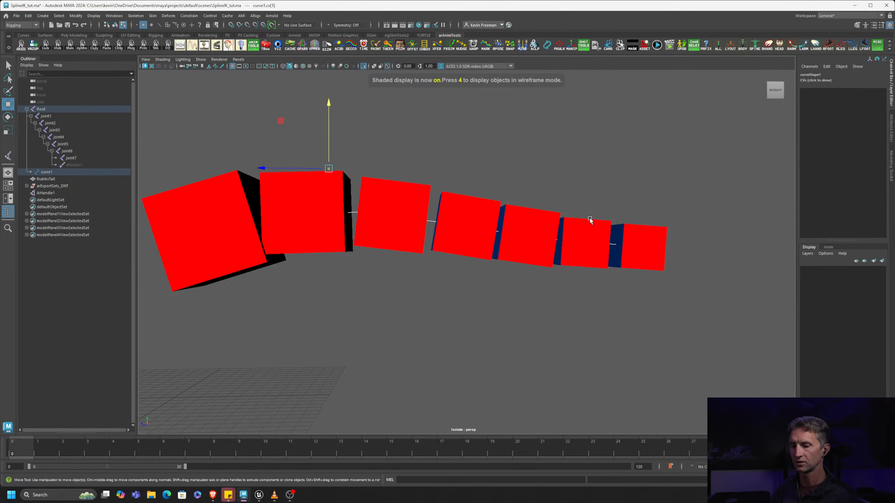
key("4")
left_click_drag(522, 220, 468, 263)
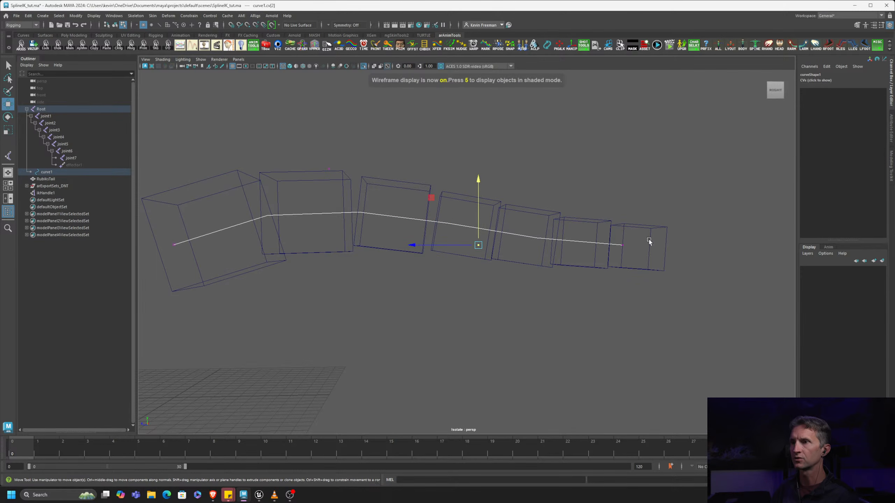
left_click_drag(482, 181, 570, 255)
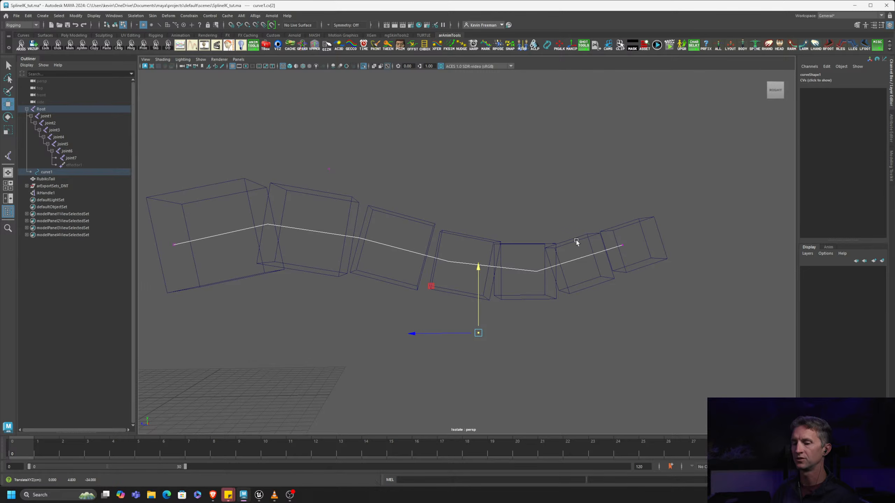
key("6")
left_click_drag(481, 271, 662, 263)
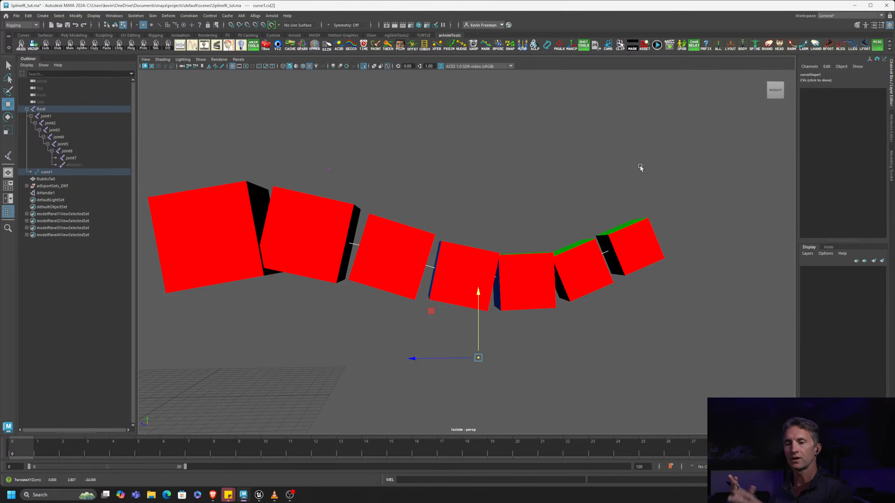
- Switch to Unreal Engine, undo the last joint5_ctrl move, and recompile the rig to reset the pose
key("alt+Tab")
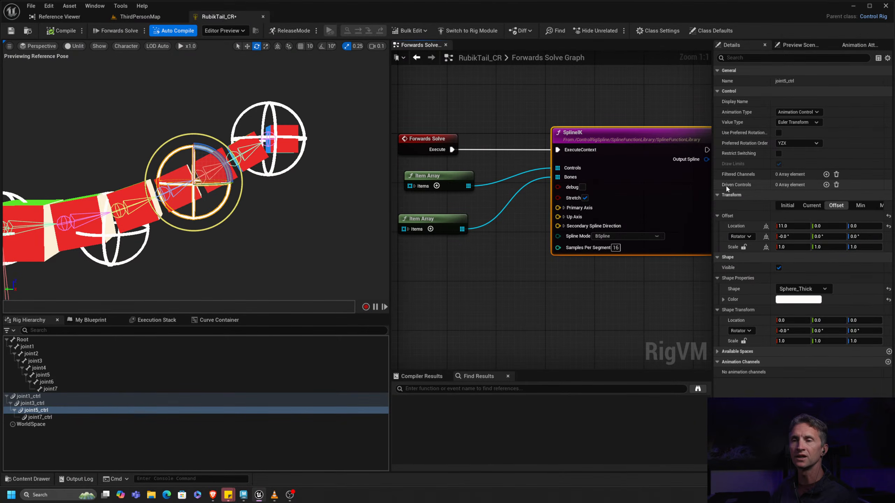
middle_click_drag(151, 146, 230, 132)
key("ctrl+z")
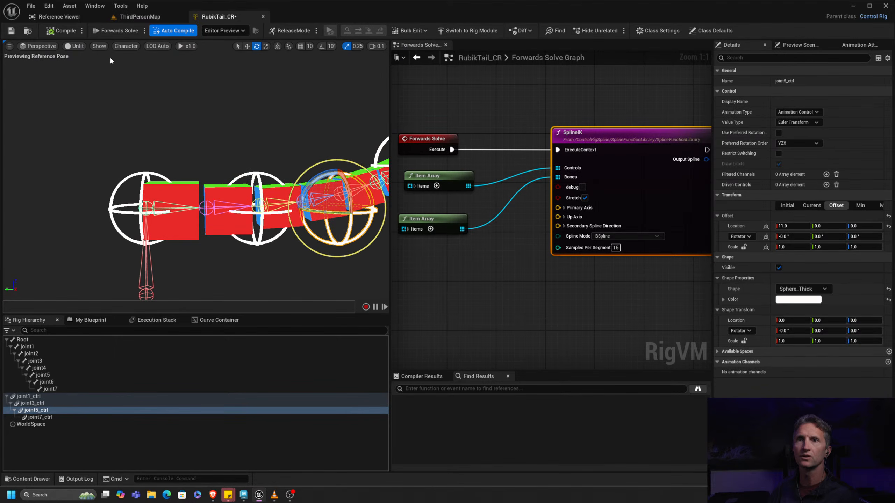
left_click(69, 34)
- Lower joint3_ctrl below the tail's base to bend the first joints, and recompile the rig to restore the straight tail
left_click_drag(259, 112, 253, 174, "alt")
left_click(240, 163)
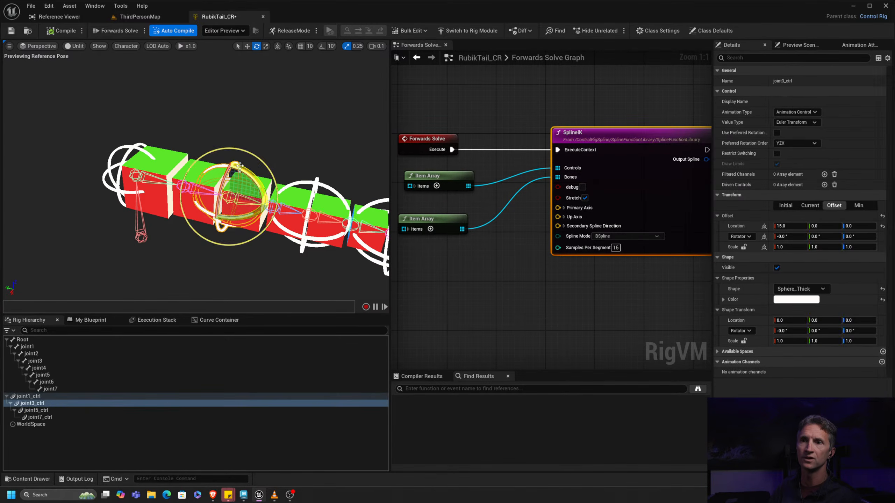
key("w")
mouse_move(217, 212)
left_mouse_down()
mouse_move(179, 275)
mouse_move(276, 117)
mouse_move(227, 202)
left_mouse_up()
left_click_drag(237, 254, 222, 114, "alt")
left_click(246, 150)
left_click_drag(242, 213, 230, 291)
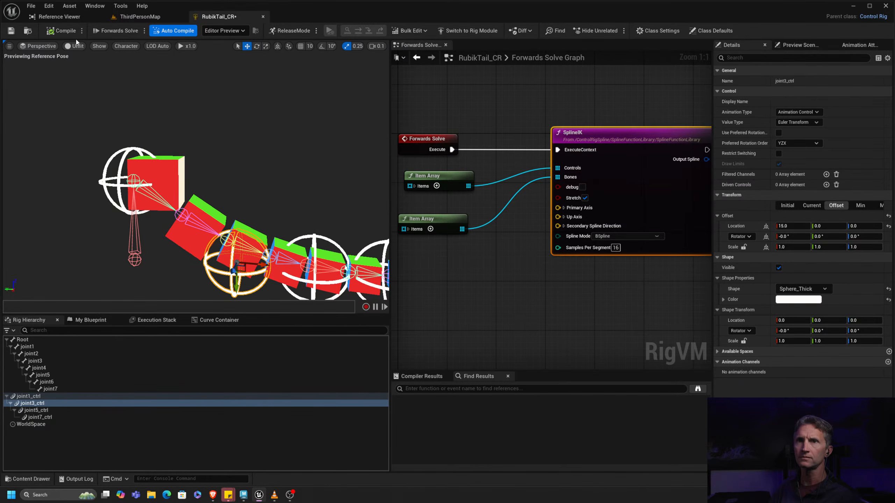
left_click(61, 31)
left_click_drag(251, 128, 283, 115, "alt")
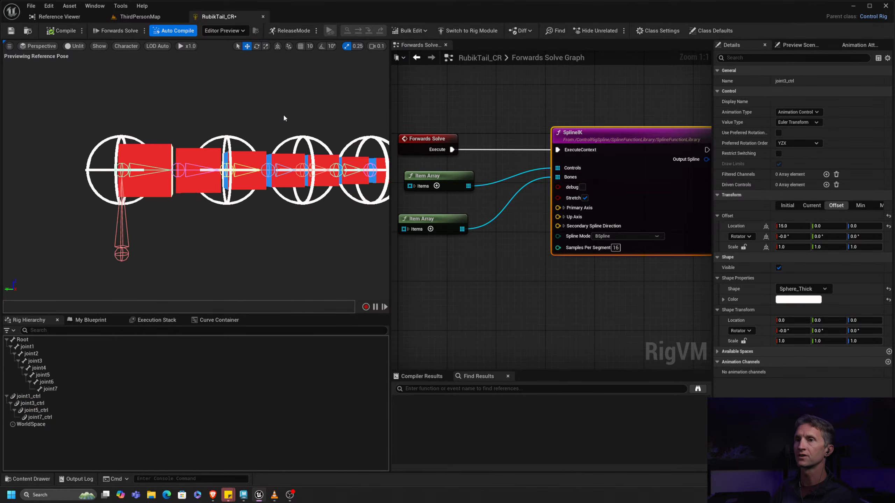
- Enable the debug option on the SplineIK node to draw the spline curve and its axes along the tail
middle_click_drag(283, 115, 236, 115, "alt")
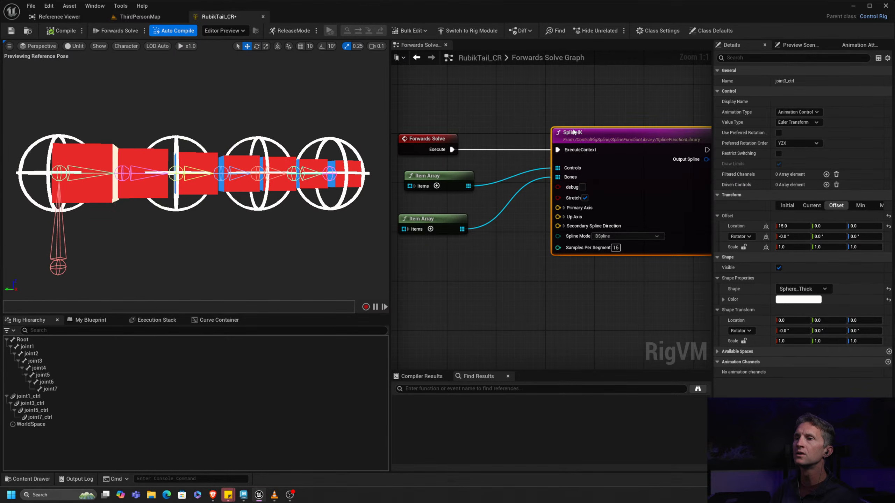
left_click(582, 187)
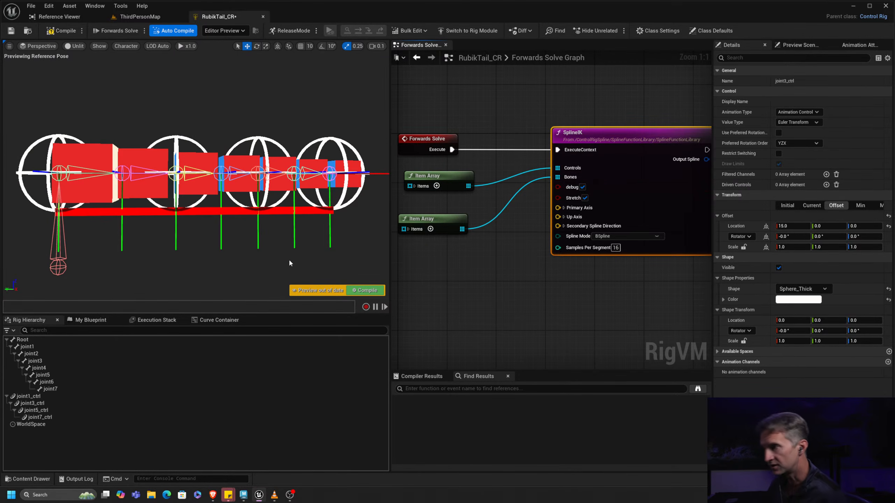
middle_click_drag(288, 258, 306, 260)
left_click_drag(262, 224, 276, 224, "alt")
middle_click_drag(262, 224, 276, 212, "alt")
left_click_drag(262, 223, 271, 224, "alt")
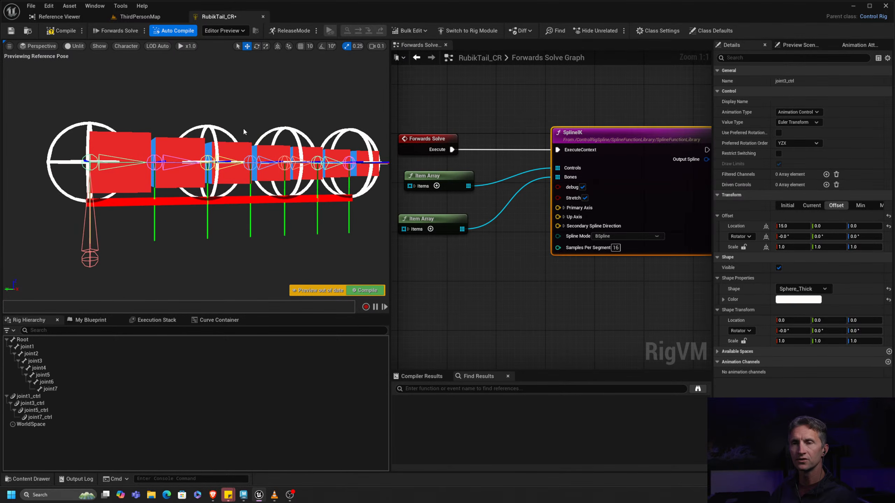
- Select joint3_ctrl and move it vertically to test how the debug spline and tail respond
left_click(229, 139)
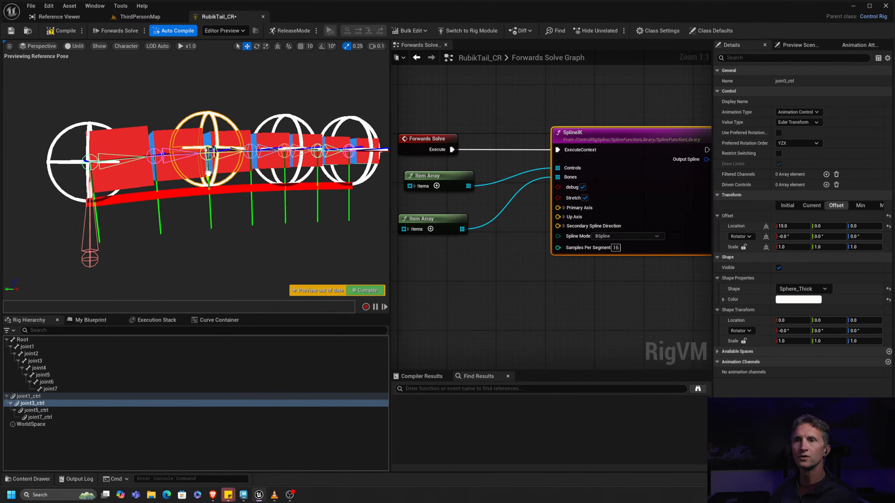
left_click_drag(209, 165, 203, 190)
middle_click_drag(273, 209, 259, 197, "alt")
- Rotate joint3_ctrl to swing the outer tail downward, and reposition the control to arch the debug spline
key("e")
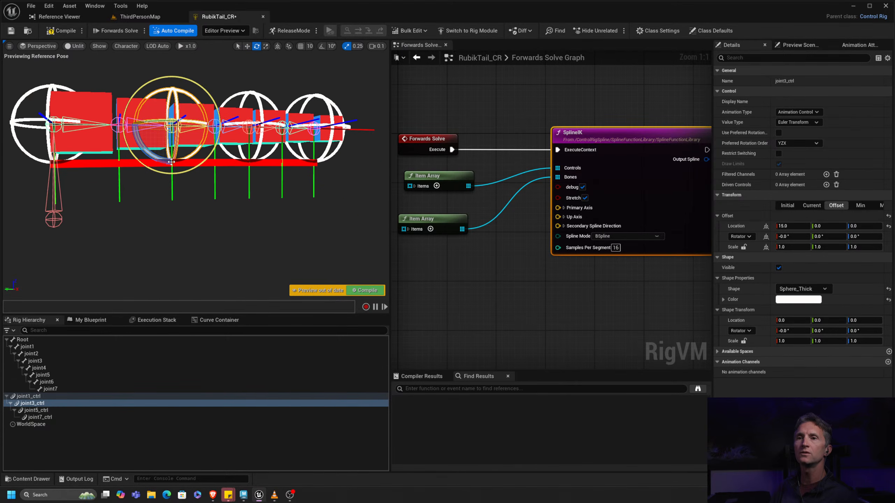
left_click_drag(155, 154, 136, 121)
middle_click_drag(208, 170, 273, 130, "alt")
scroll(273, 130, "down", 2)
key("w")
left_click_drag(243, 121, 261, 151)
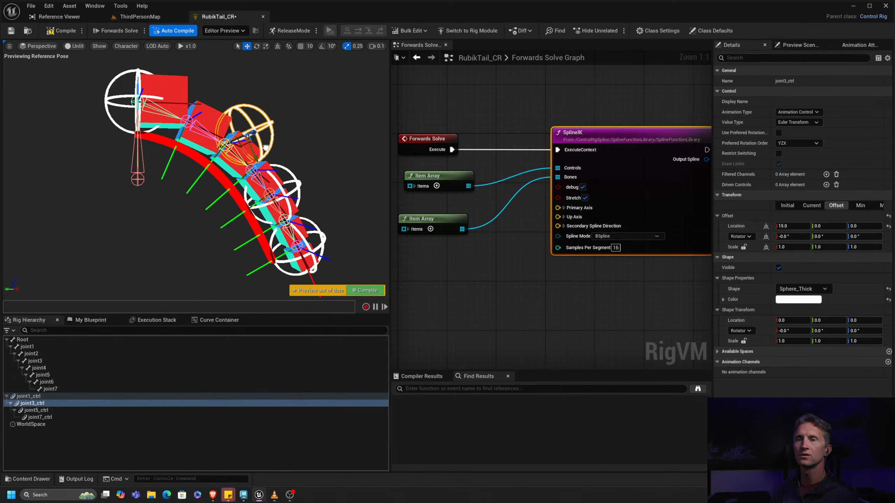
- Rotate joint5_ctrl and move it downward and inward to curl the lower half of the tail
middle_click_drag(313, 191, 309, 153, "alt")
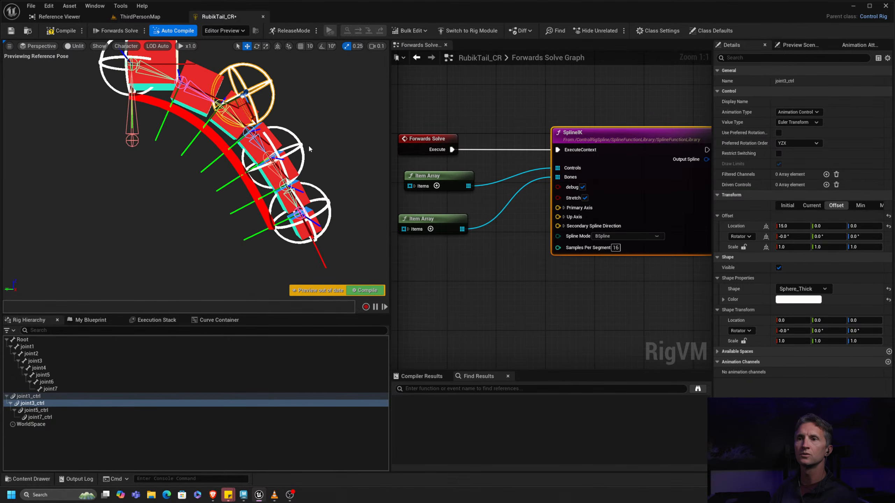
left_click(278, 156)
key("e")
left_click_drag(241, 141, 326, 153)
key("w")
left_click_drag(270, 165, 226, 211)
- Move joint7_ctrl inward beneath the root bone to curl the tail tip into a tighter arc
left_click(216, 265)
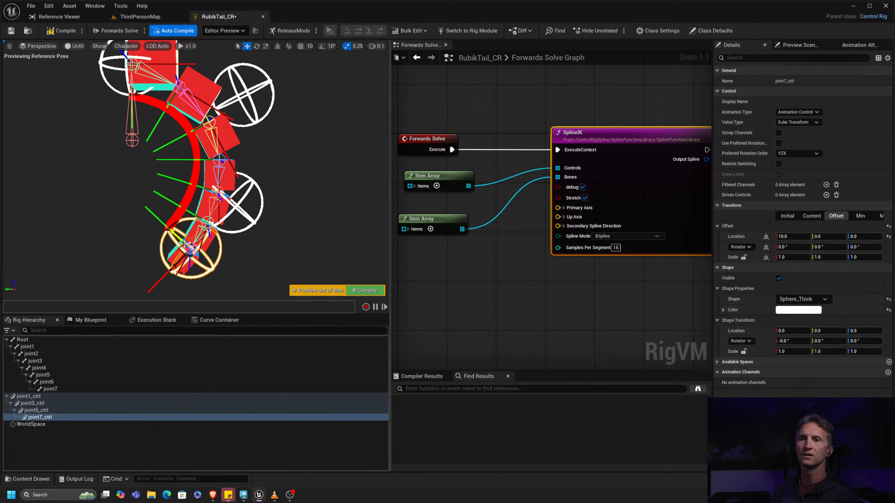
left_click_drag(185, 245, 138, 202)
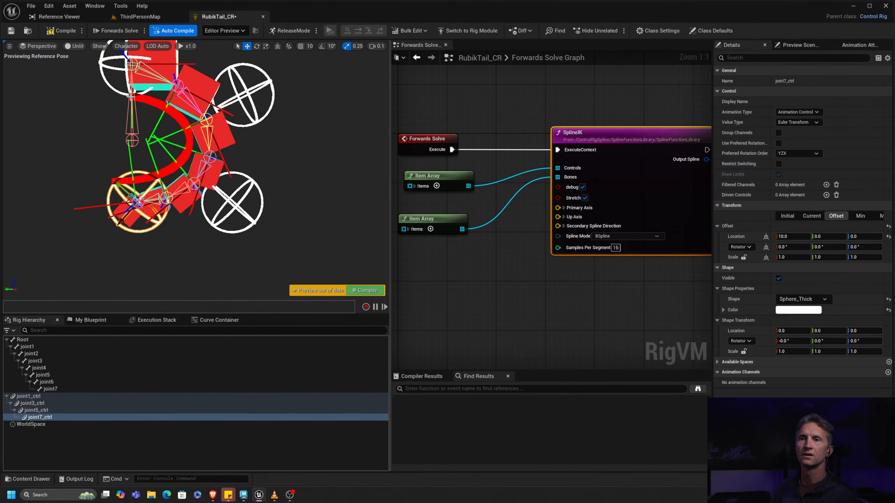
middle_click_drag(131, 96, 203, 138, "alt")
mouse_move(203, 138)
right_mouse_down("alt")
mouse_move(232, 141)
mouse_move(203, 138)
right_mouse_up("alt")
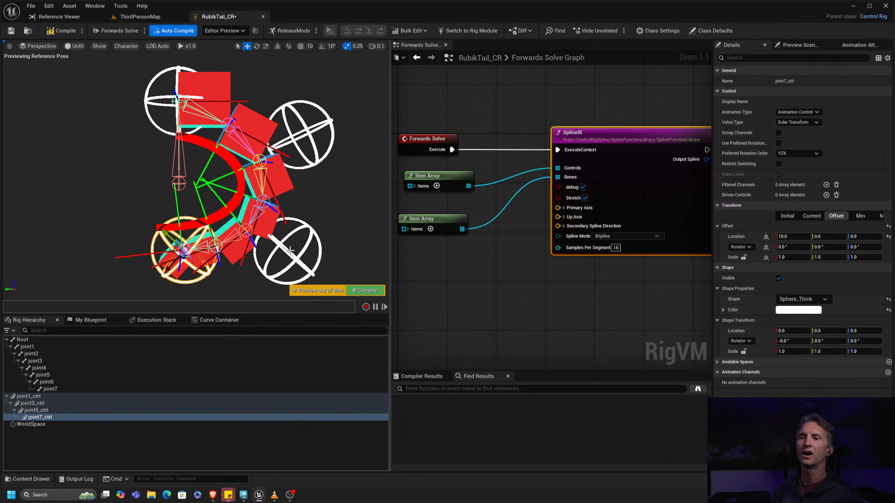
- Move joint5_ctrl up beside joint1_ctrl so the tail folds back over itself
left_click(305, 234)
left_click_drag(274, 252, 184, 101)
middle_click_drag(185, 102, 261, 218, "alt")
right_click_drag(261, 218, 203, 190, "alt")
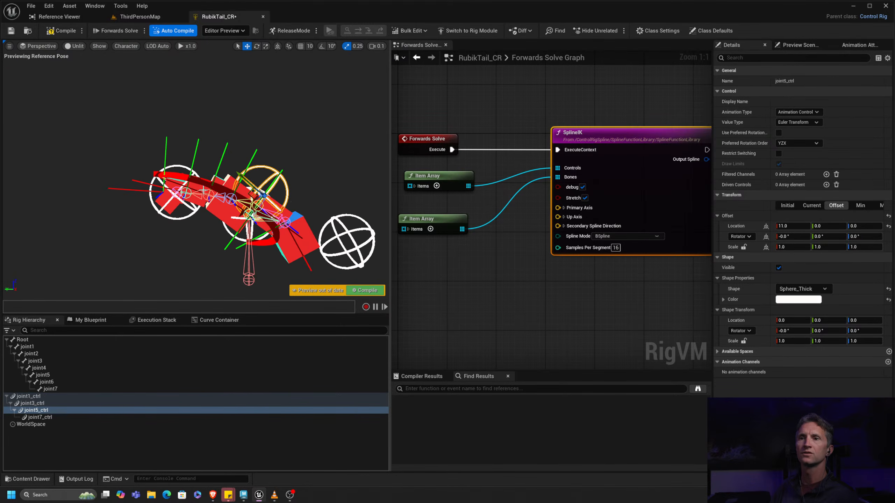
- Move joint5_ctrl away from joint1_ctrl to a point above joint3_ctrl, and compile the rig to reset the pose
left_click_drag(253, 196, 349, 127)
middle_click_drag(348, 127, 317, 134, "alt")
mouse_move(317, 135)
right_mouse_down("alt")
mouse_move(343, 135)
mouse_move(317, 134)
right_mouse_up("alt")
middle_click_drag(317, 135, 277, 131, "alt")
mouse_move(277, 131)
right_mouse_down("alt")
mouse_move(305, 131)
mouse_move(294, 131)
right_mouse_up("alt")
left_click_drag(267, 201, 278, 207, "alt")
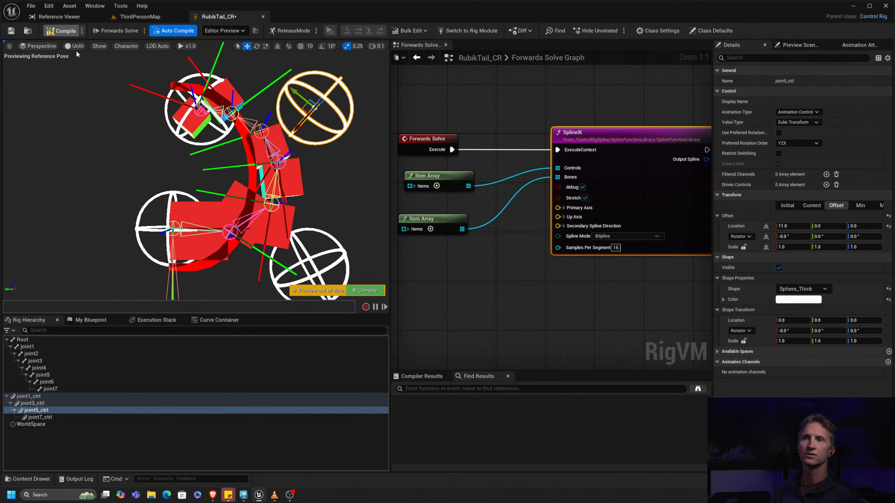
left_click(61, 30)
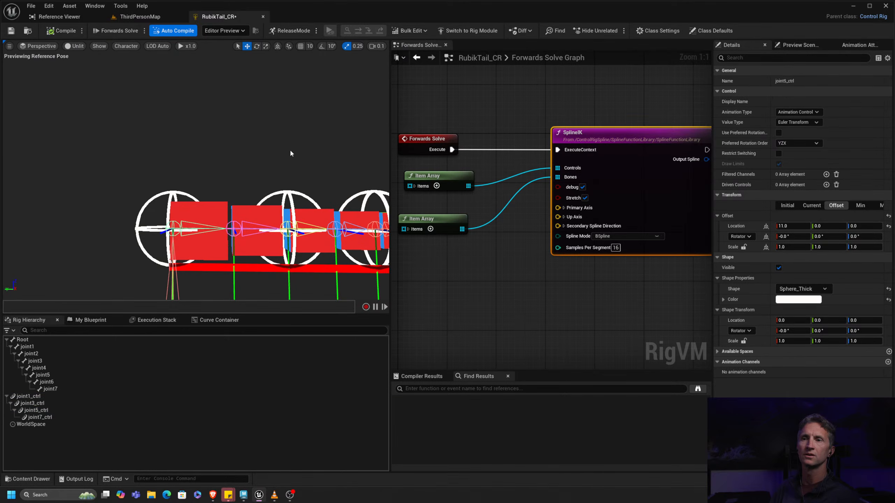
- Rotate joint5_ctrl around the tail's long axis to twist the middle and end segments
left_click_drag(168, 161, 177, 156, "alt")
left_click(174, 157)
mouse_move(273, 155)
left_mouse_down("alt")
mouse_move(243, 155)
mouse_move(257, 156)
left_mouse_up("alt")
key("e")
left_click_drag(141, 172, 155, 138)
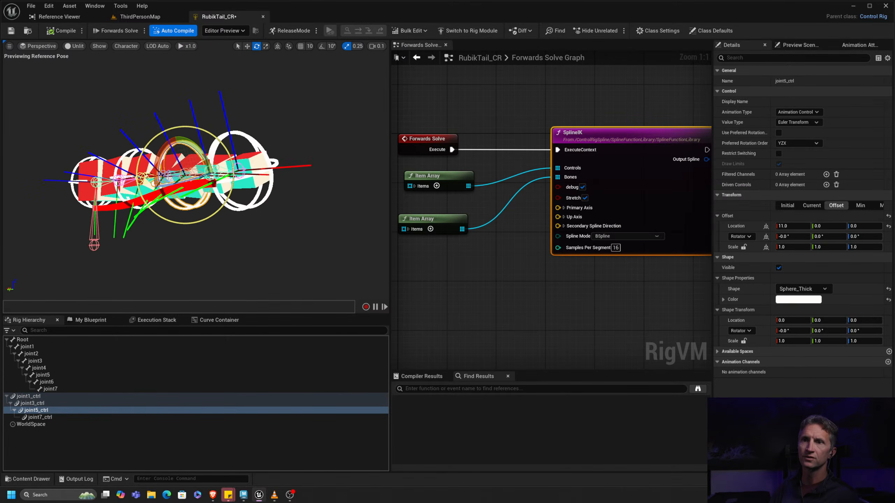
left_click_drag(49, 157, 90, 175, "alt")
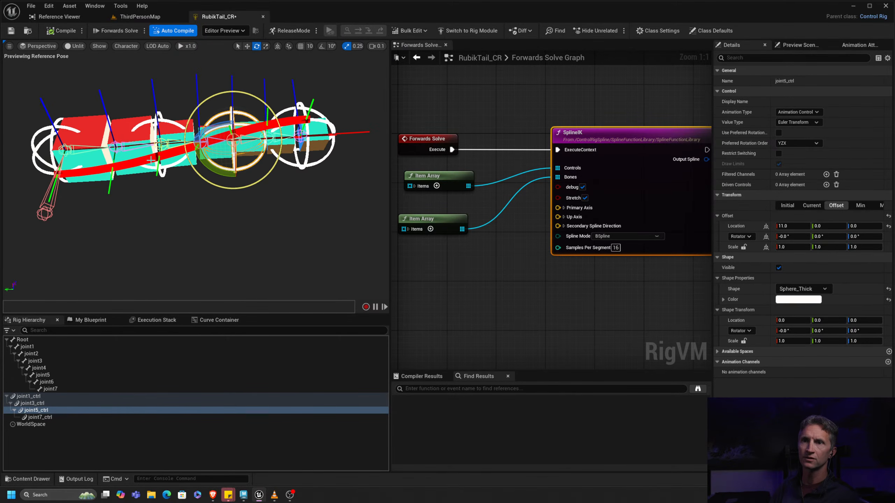
left_click_drag(308, 111, 245, 155, "alt")
- Select joint7_ctrl and joint5_ctrl together and rotate both around the tail's axis
left_click(248, 176)
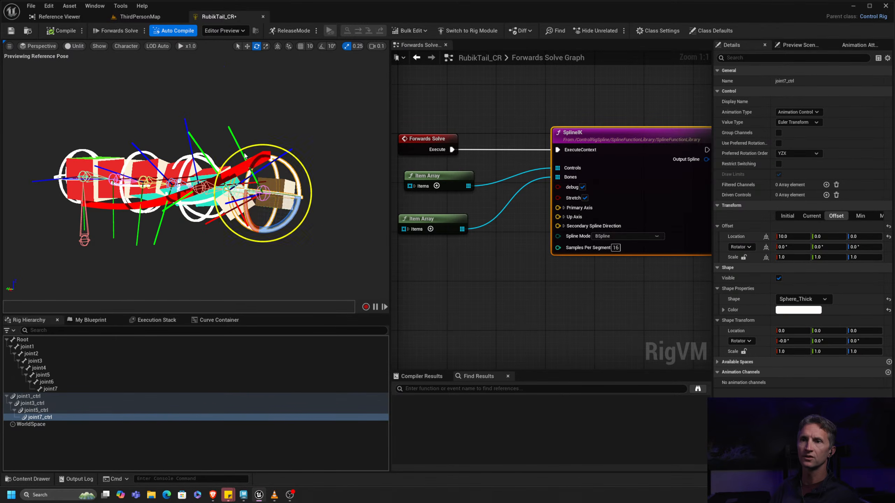
left_click(217, 166, "ctrl")
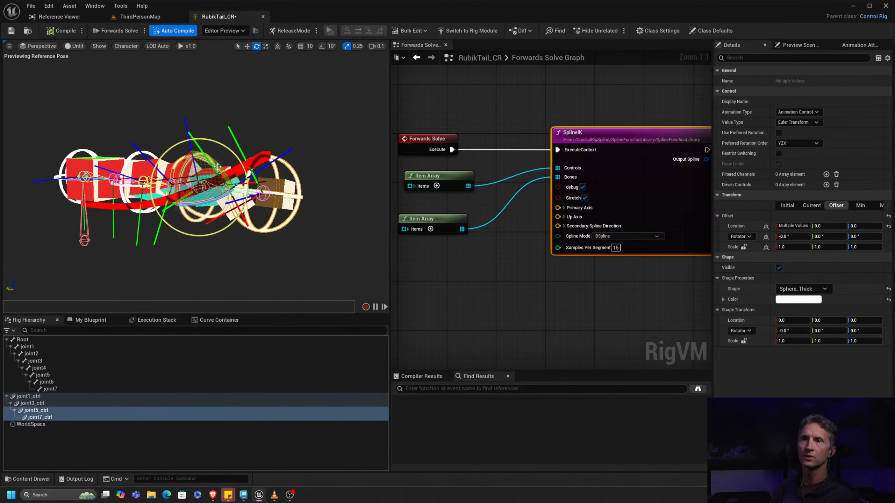
left_click_drag(186, 168, 237, 132)
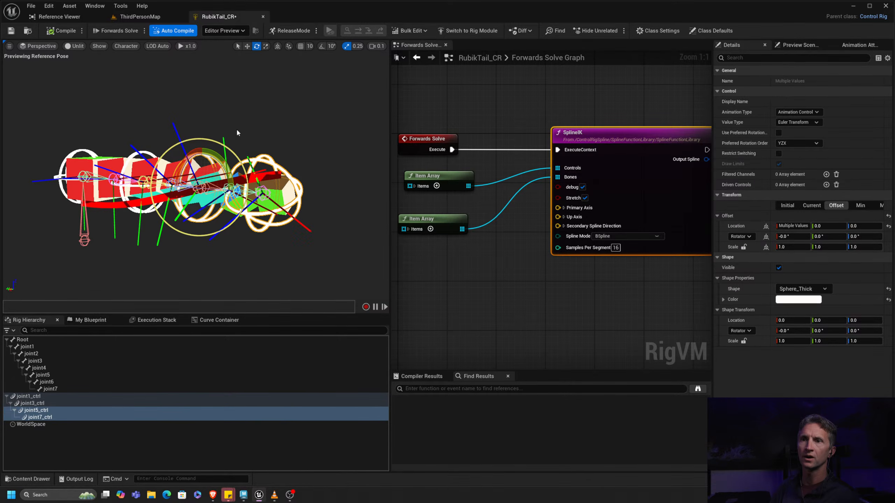
- Rotate joint7_ctrl alone around the tail's axis to add more twist at the tip
left_click(264, 155)
left_click_drag(244, 174, 189, 245)
left_click_drag(48, 249, 148, 219, "alt")
scroll(270, 179, "up", 6)
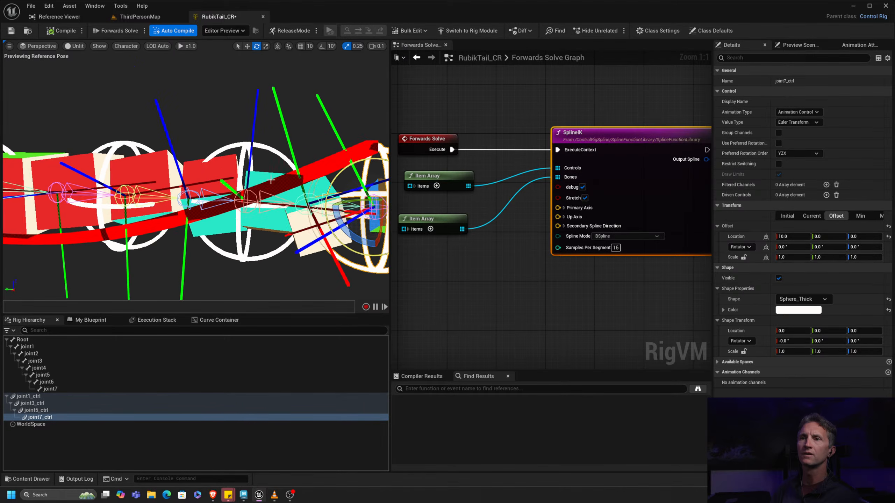
- Examine the twisted tail from several angles, comparing the joint axes and segment orientations with the debug spline
scroll(270, 180, "down", 4)
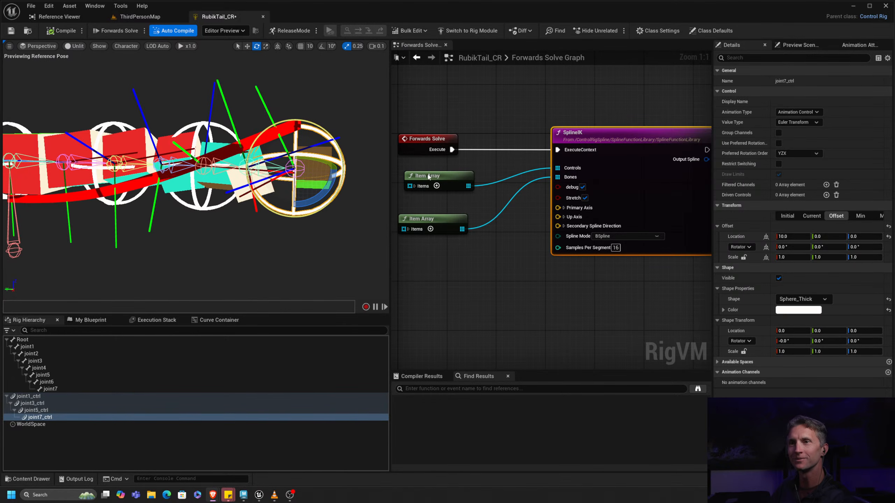
middle_click_drag(339, 126, 388, 135, "alt")
middle_click_drag(326, 143, 233, 145, "alt")
left_click_drag(233, 145, 312, 150, "alt")
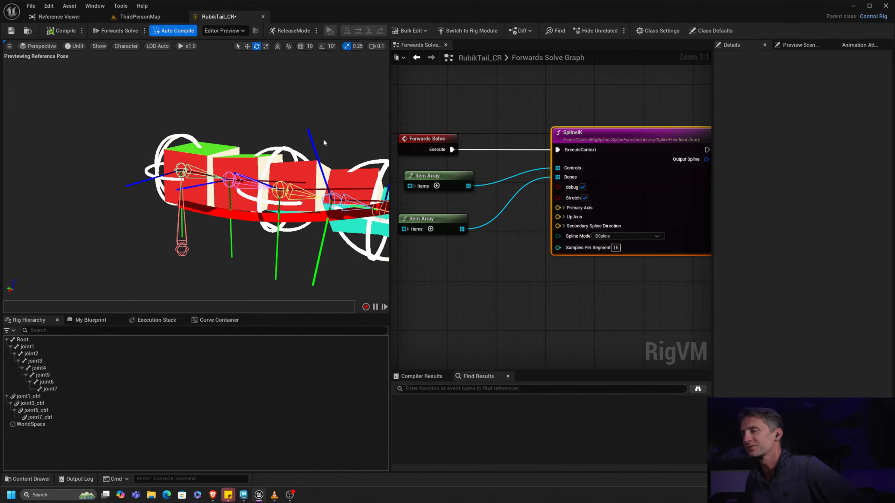
middle_click_drag(330, 162, 243, 150, "alt")
left_click_drag(243, 149, 212, 144, "alt")
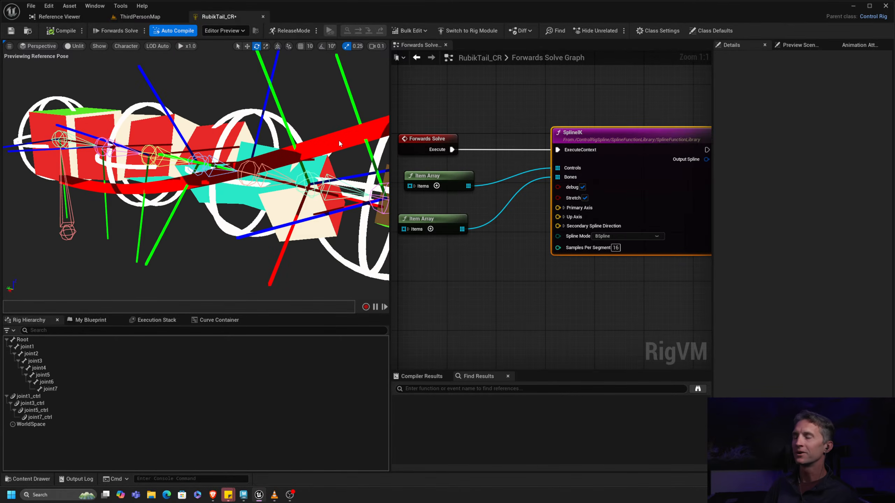
mouse_move(324, 143)
middle_mouse_down("alt")
mouse_move(243, 118)
mouse_move(308, 143)
middle_mouse_up("alt")
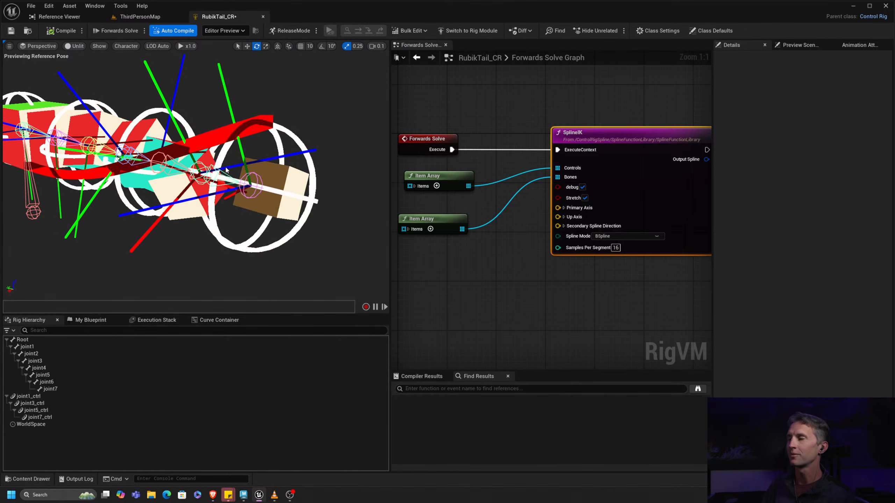
middle_click_drag(267, 169, 190, 185, "alt")
right_click_drag(267, 169, 310, 169, "alt")
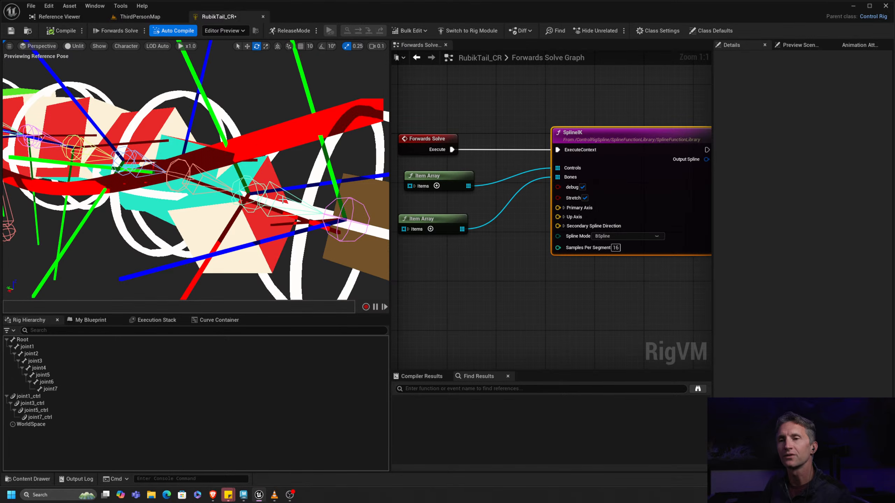
right_click_drag(272, 212, 243, 212, "alt")
middle_click_drag(272, 211, 261, 190, "alt")
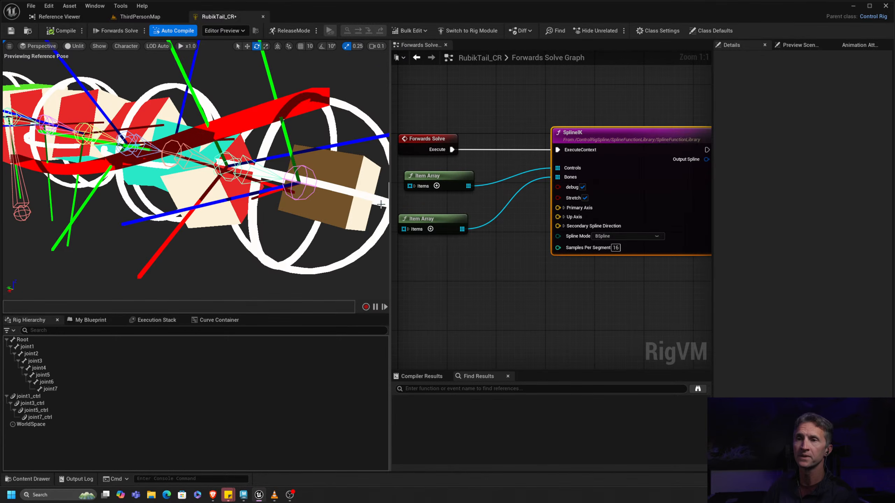
middle_click_drag(239, 183, 232, 204)
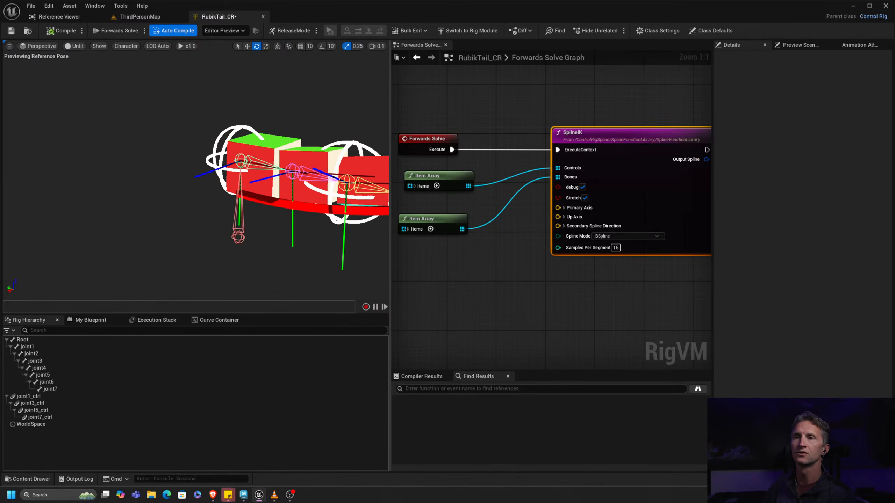
middle_click_drag(234, 181, 158, 200)
left_click_drag(247, 211, 179, 201, "alt")
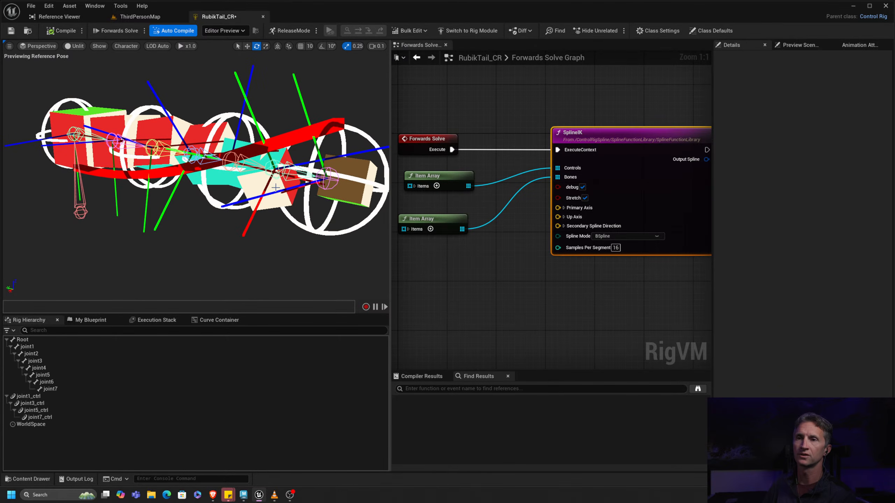
middle_click_drag(259, 175, 282, 182)
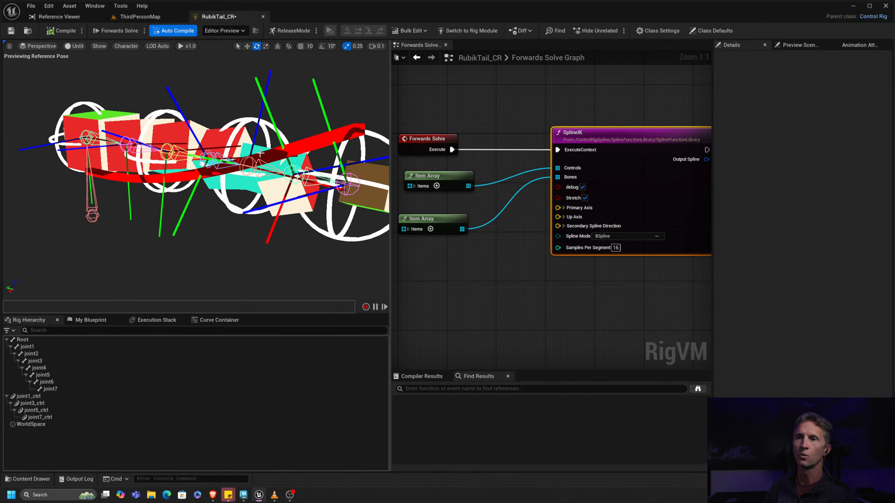
middle_click_drag(76, 127, 10, 153)
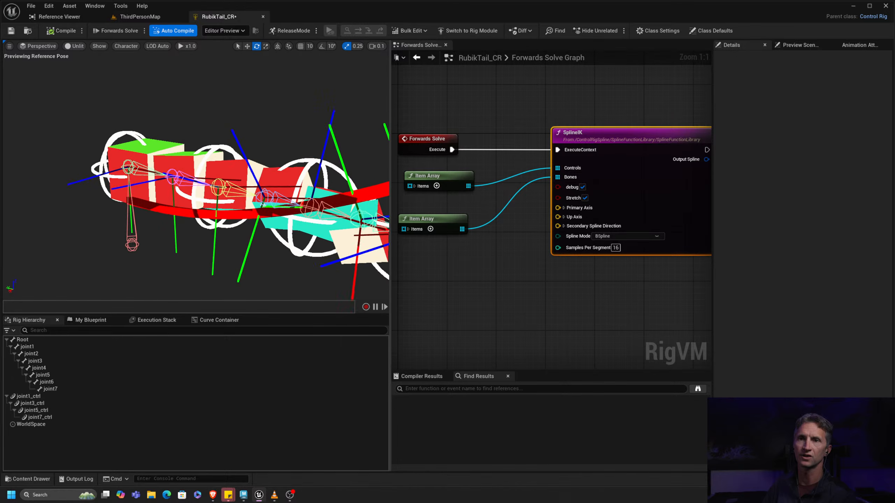
scroll(72, 156, "up", 5)
scroll(72, 156, "down", 4)
- Move joint3_ctrl downward to bend the twisted tail, and check how the segments and debug spline follow
left_click_drag(136, 141, 221, 296, "alt")
left_click(168, 126)
scroll(211, 131, "down", 4)
key("w")
middle_click_drag(200, 146, 253, 99, "alt")
scroll(201, 146, "up", 3)
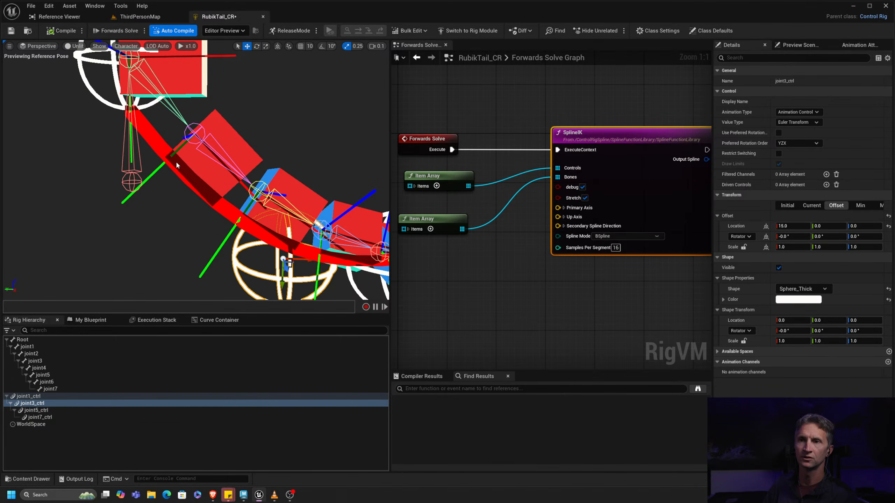
middle_click_drag(243, 141, 224, 226, "alt")
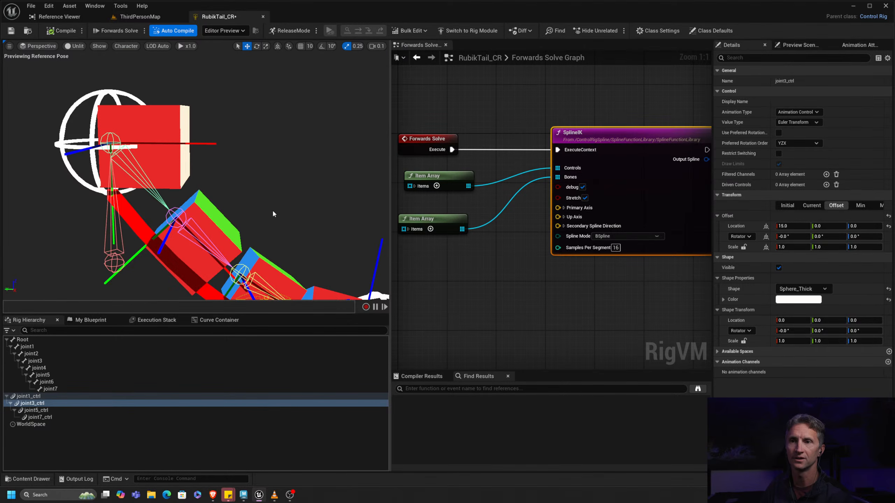
middle_click_drag(273, 213, 239, 112)
scroll(274, 214, "down", 4)
middle_click_drag(274, 214, 217, 265)
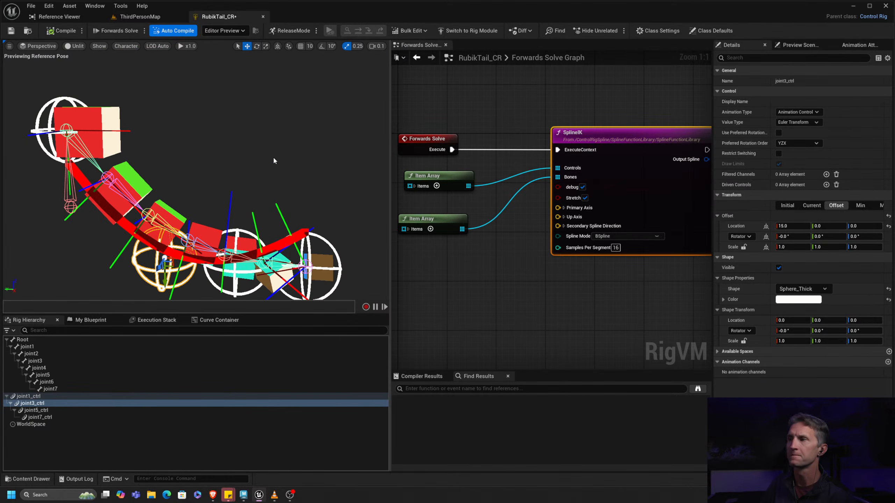
left_click_drag(273, 157, 225, 173, "alt")
middle_click_drag(206, 145, 211, 152)
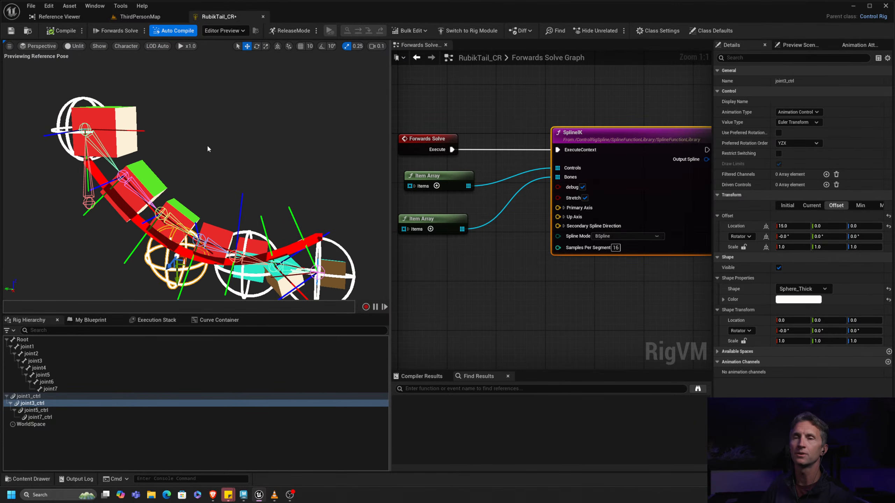
- Compile the rig to reset the tail to its straight reference pose
left_click(59, 30)
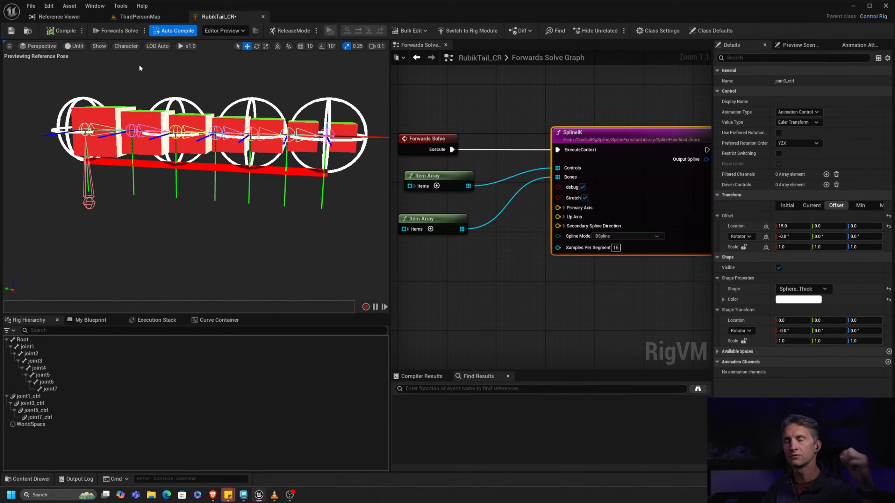
middle_click_drag(220, 109, 222, 145)
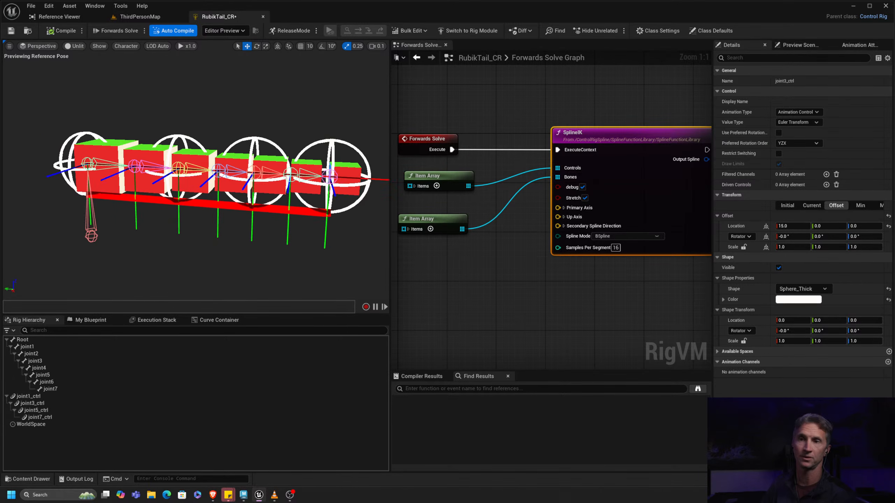
scroll(222, 145, "up", 5)
left_click_drag(278, 132, 253, 113, "alt")
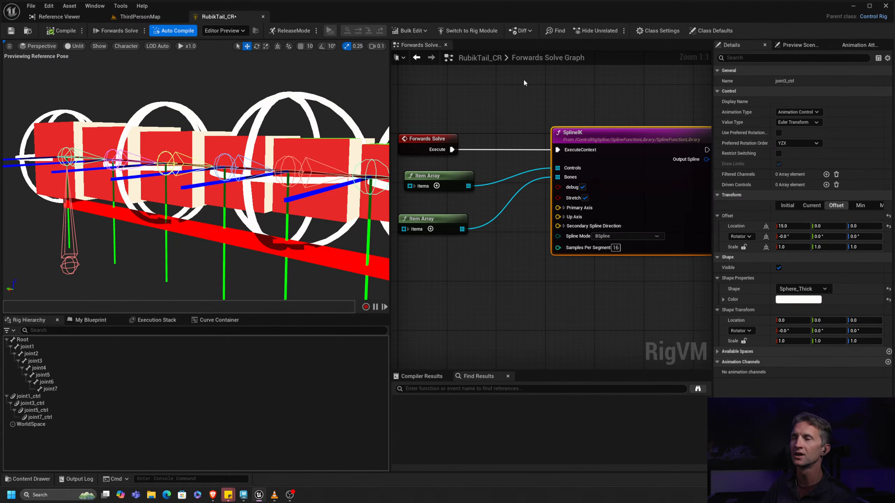
- Enlarge the Forwards Solve graph area and select the SplineIK node
left_click_drag(390, 95, 91, 109)
right_click_drag(288, 104, 377, 119)
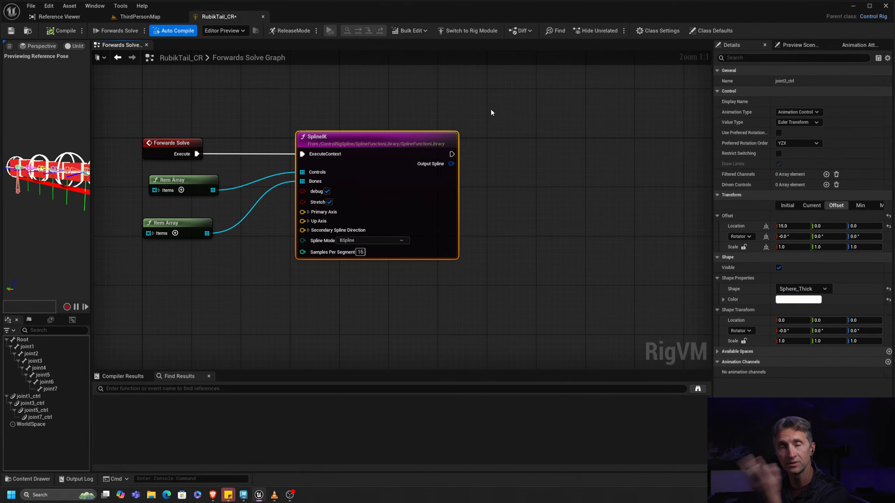
left_click(397, 137)
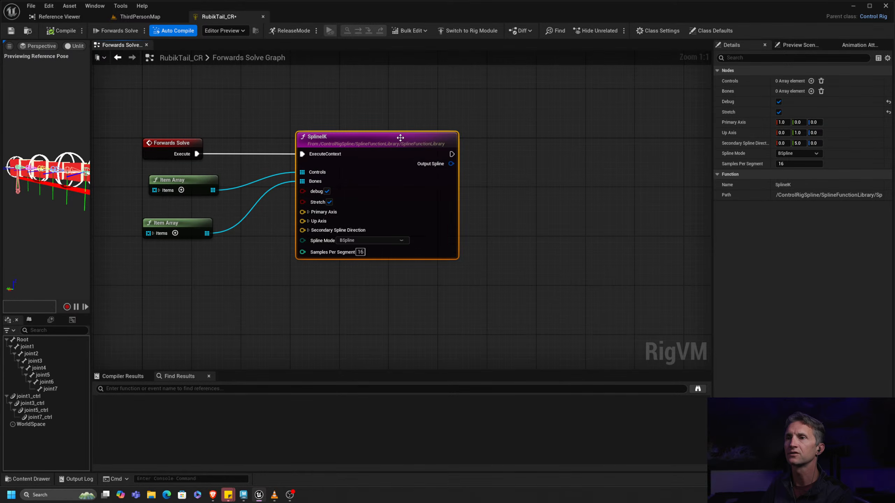
- Open the SplineIK function's graph, widen its view and look over all its commented sections
double_click(403, 137)
scroll(494, 202, "up", 2)
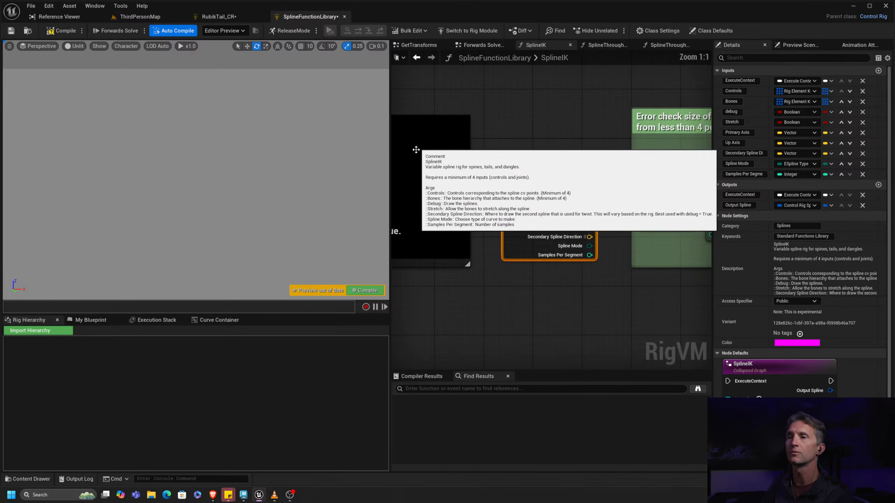
left_click_drag(390, 155, 139, 171)
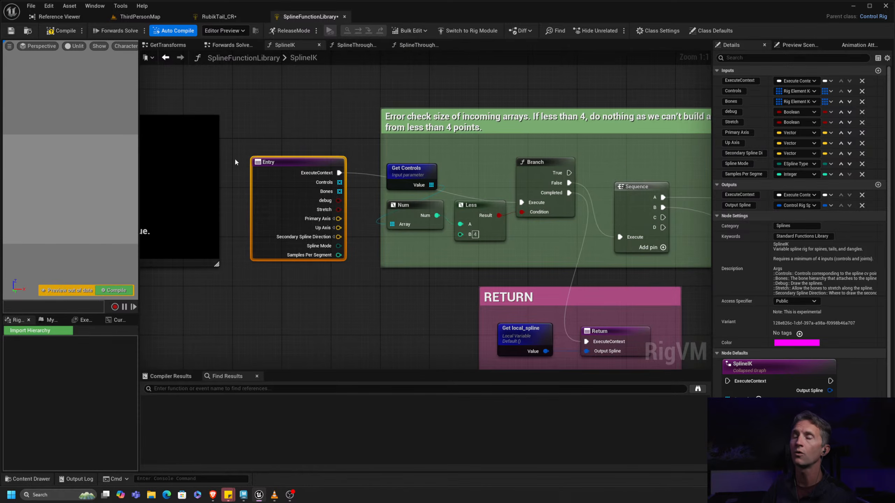
scroll(298, 106, "down", 8)
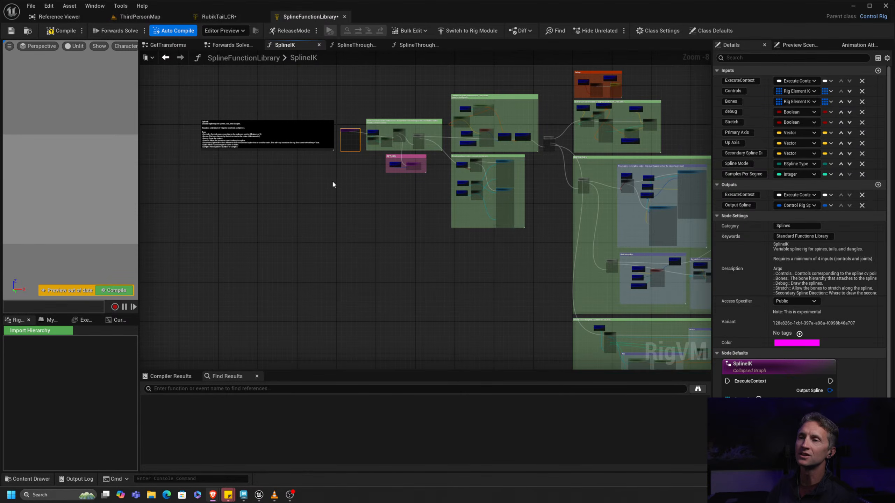
- Examine the SplineIK graph's Entry node, array-size error check and RETURN section, and enlarge the graph area
right_click_drag(333, 182, 331, 240)
scroll(331, 240, "up", 8)
right_click_drag(437, 237, 368, 305)
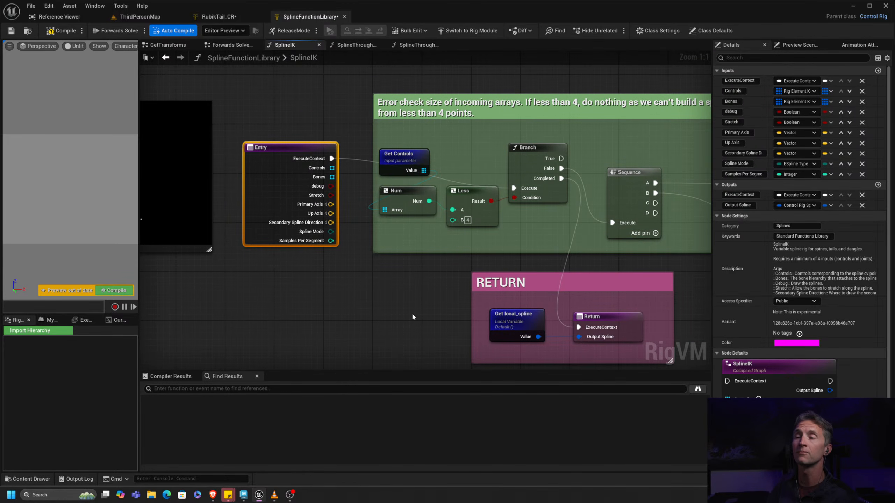
right_click_drag(408, 322, 328, 307)
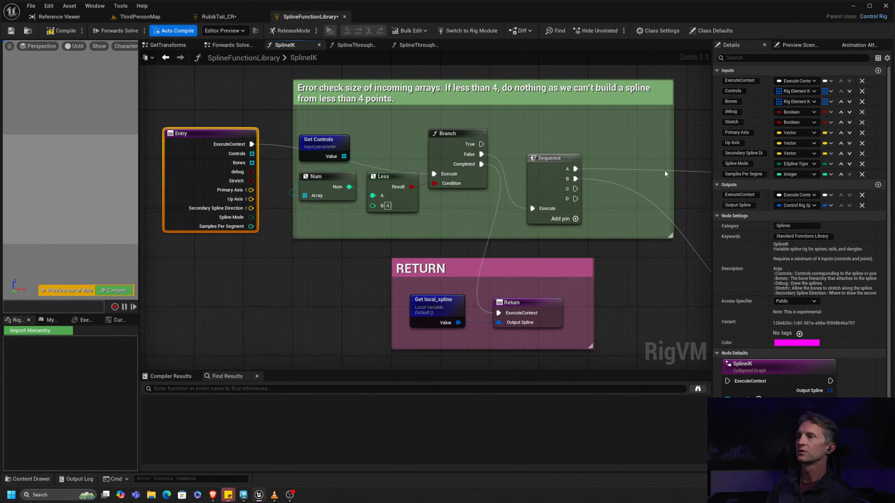
right_click_drag(244, 88, 273, 102)
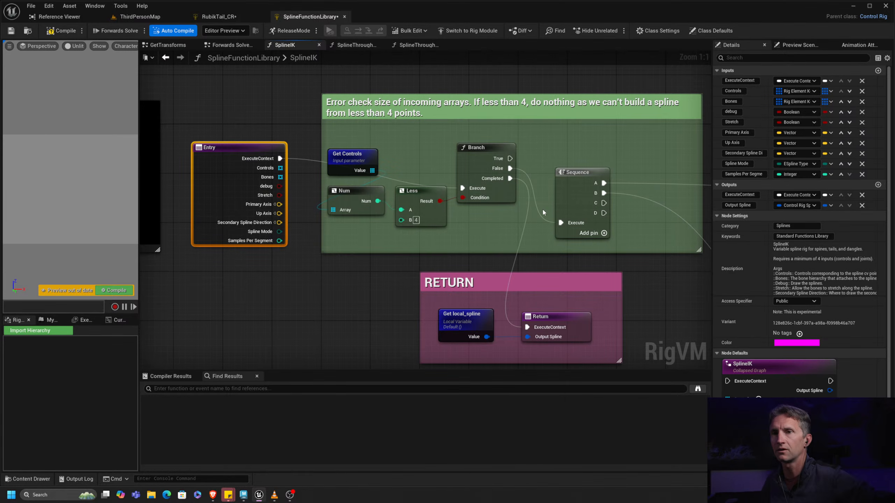
mouse_move(257, 131)
right_mouse_down()
mouse_move(275, 136)
mouse_move(265, 133)
right_mouse_up()
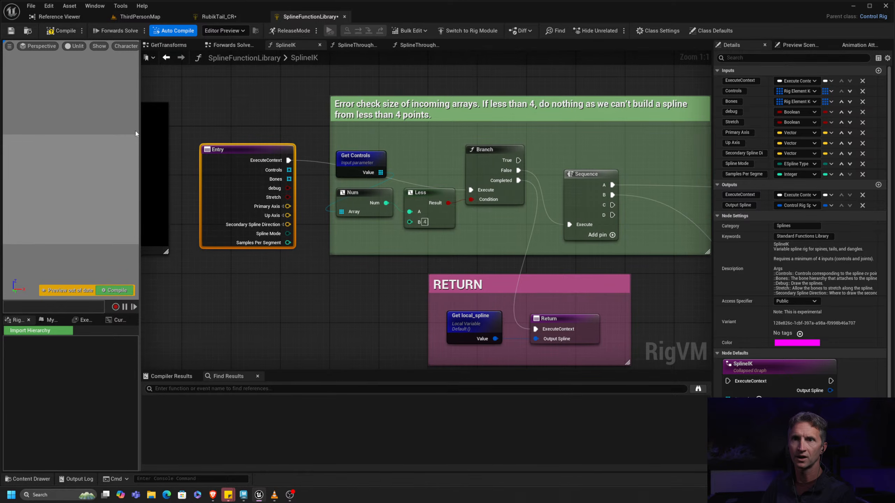
left_click_drag(139, 133, 51, 135)
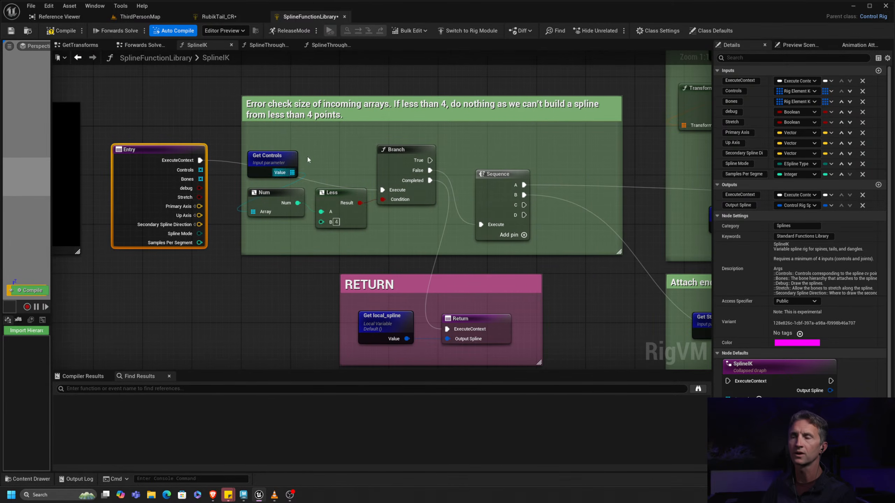
- Look over the sections following the error check, return to it and select the array-size error check comment
scroll(450, 131, "down", 11)
scroll(450, 131, "up", 8)
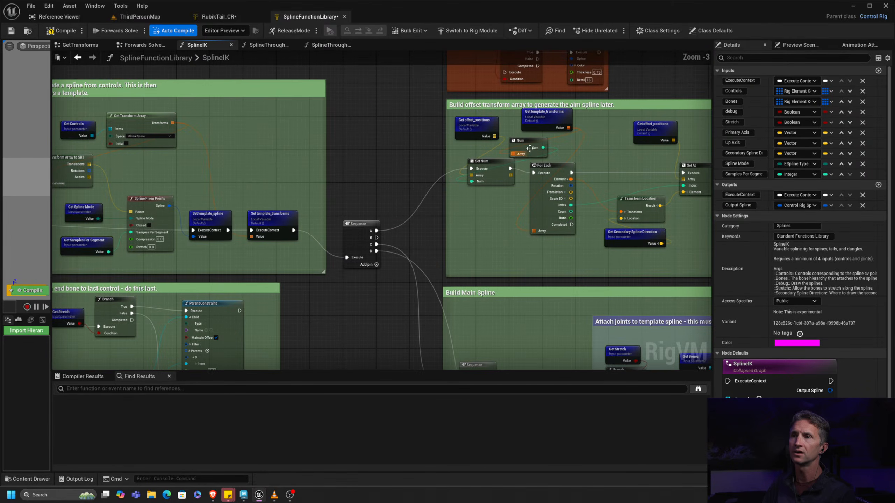
right_click_drag(349, 117, 635, 125)
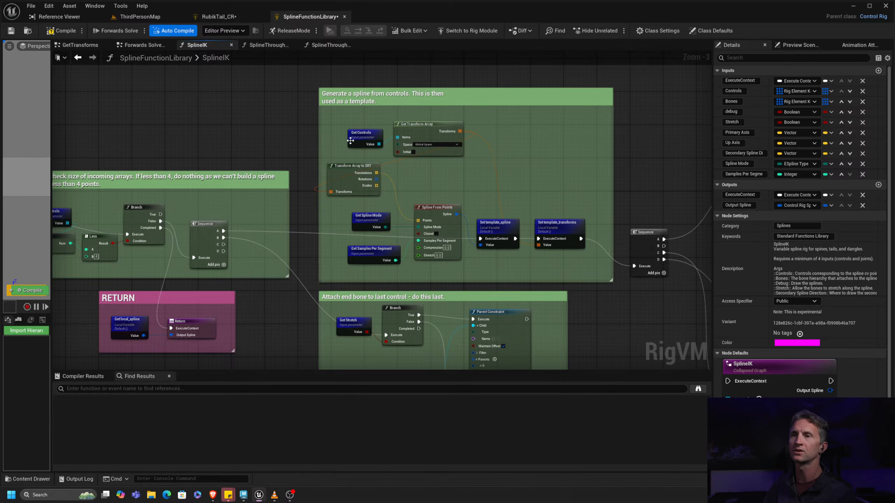
right_click_drag(349, 139, 609, 99)
right_click_drag(345, 110, 371, 123)
scroll(371, 123, "up", 3)
right_click_drag(558, 125, 409, 111)
left_click(416, 162)
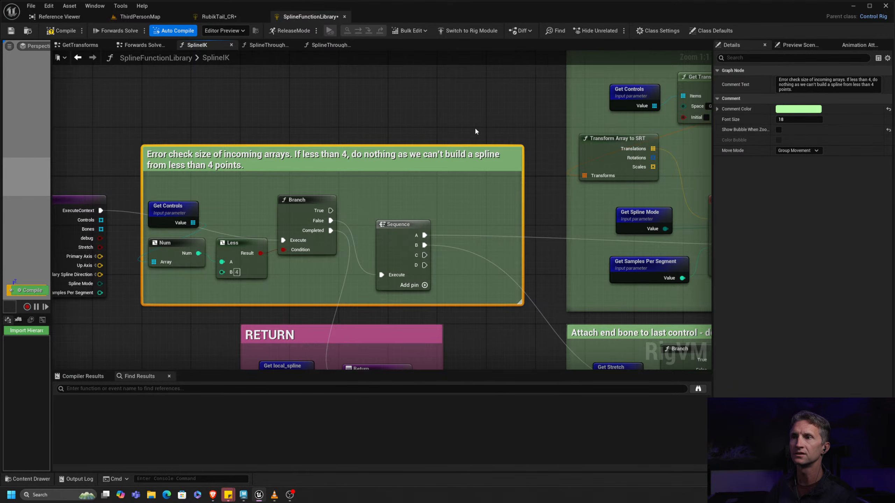
- Examine the section that generates a template spline from controls, inspecting its Spline From Points and Transform Array to SRT nodes
right_click_drag(475, 130, 344, 105)
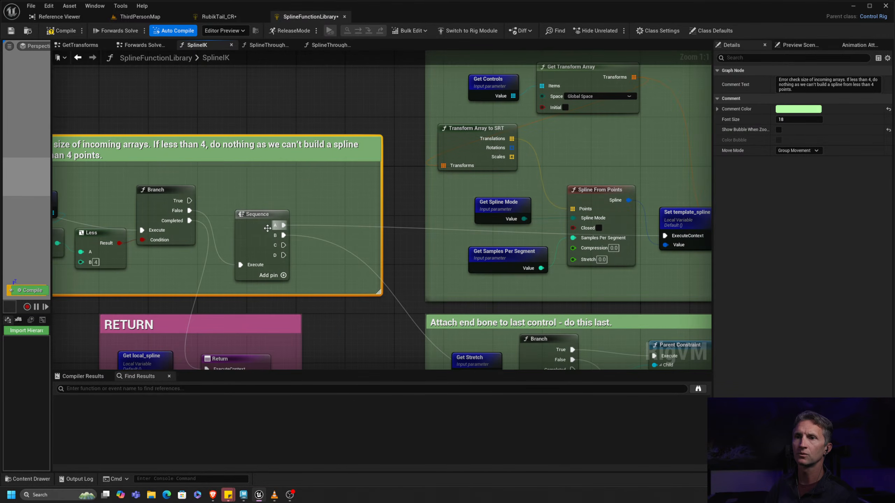
right_click_drag(306, 236, 237, 206)
right_click_drag(462, 164, 431, 223)
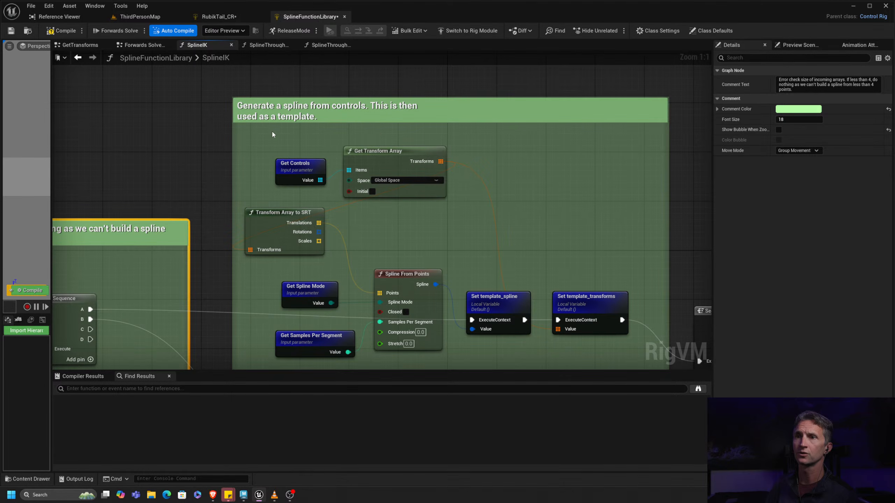
right_click_drag(441, 225, 375, 152)
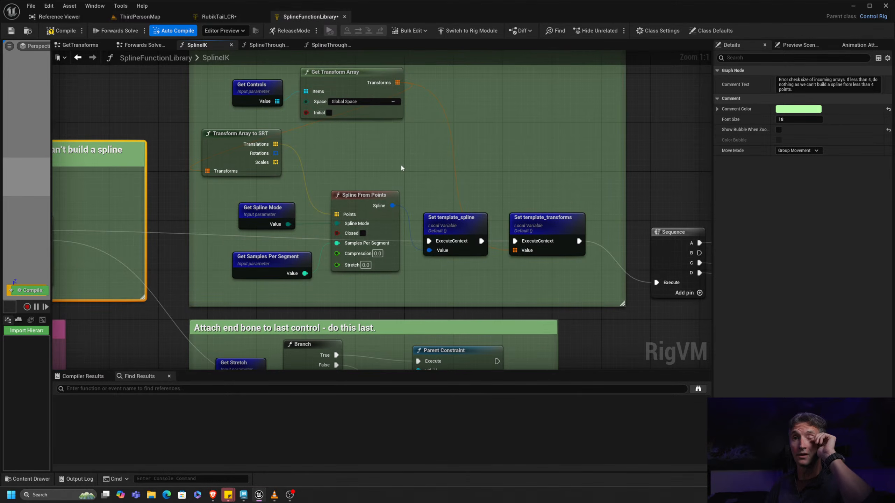
right_click_drag(401, 164, 400, 131)
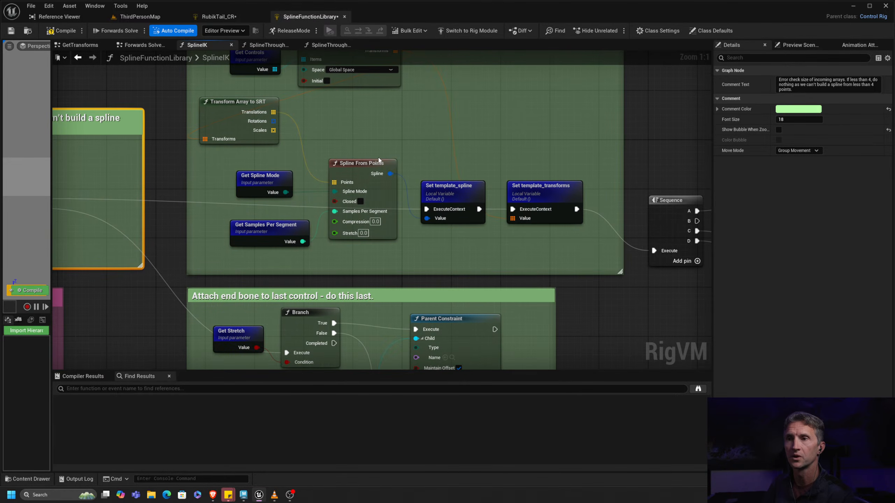
left_click(381, 181)
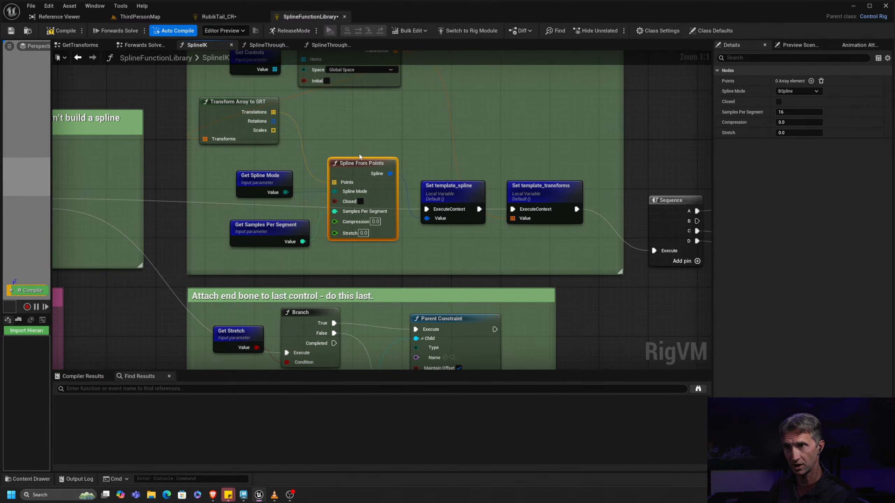
left_click(260, 139)
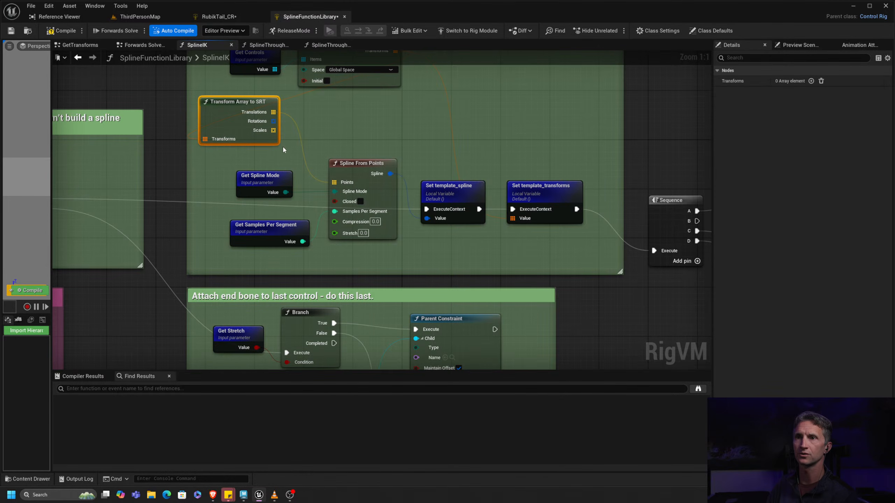
right_click_drag(381, 152, 269, 137)
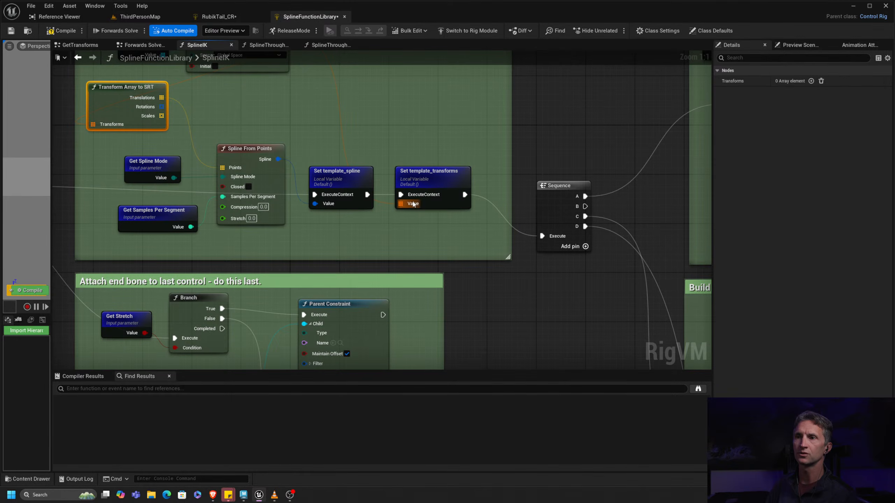
- Examine the section that builds the offset transform array for the aim spline, and select its Get Secondary Spline Direction node
right_click_drag(387, 172, 386, 144)
right_click_drag(382, 107, 216, 212)
right_click_drag(369, 191, 252, 248)
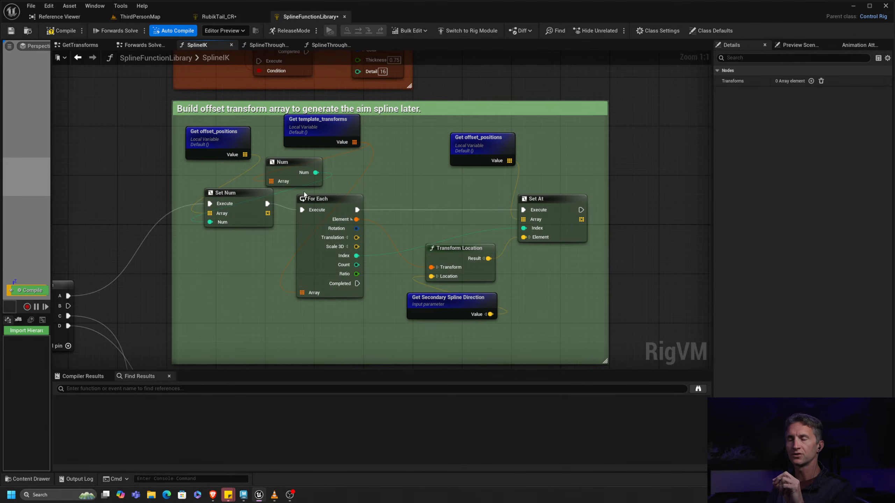
right_click_drag(507, 230, 472, 163)
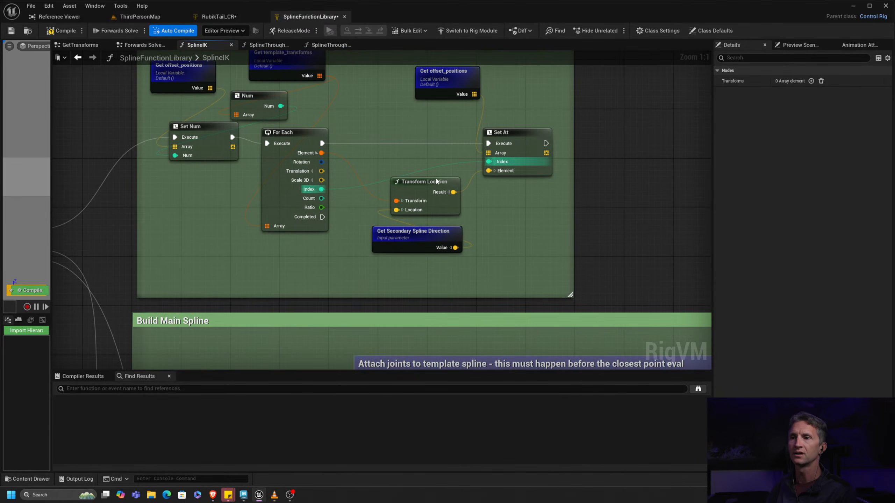
left_click_drag(374, 281, 483, 235)
right_click_drag(419, 147, 419, 204)
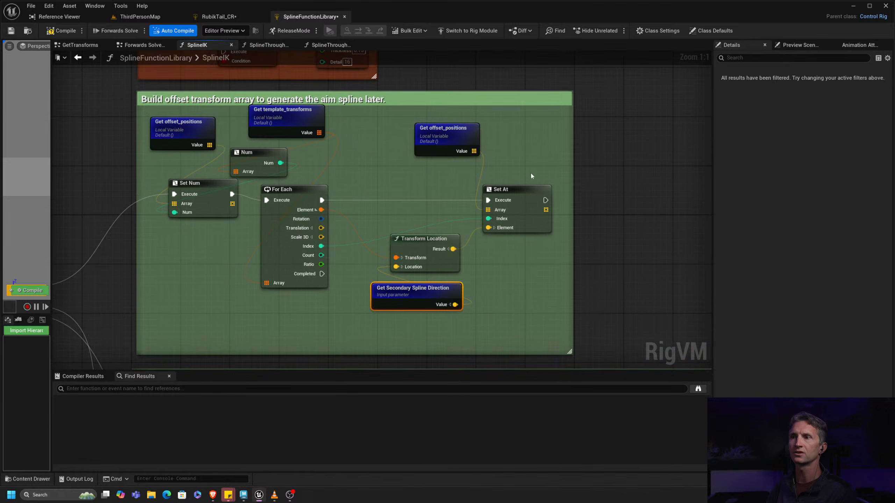
- Examine the Build Main Spline section and the start of its part attaching joints to the template spline
right_click_drag(341, 195, 373, 170)
right_click_drag(306, 297, 338, 155)
mouse_move(325, 270)
right_mouse_down()
mouse_move(319, 173)
mouse_move(307, 224)
mouse_move(281, 172)
right_mouse_up()
right_click_drag(281, 173, 257, 185, "alt")
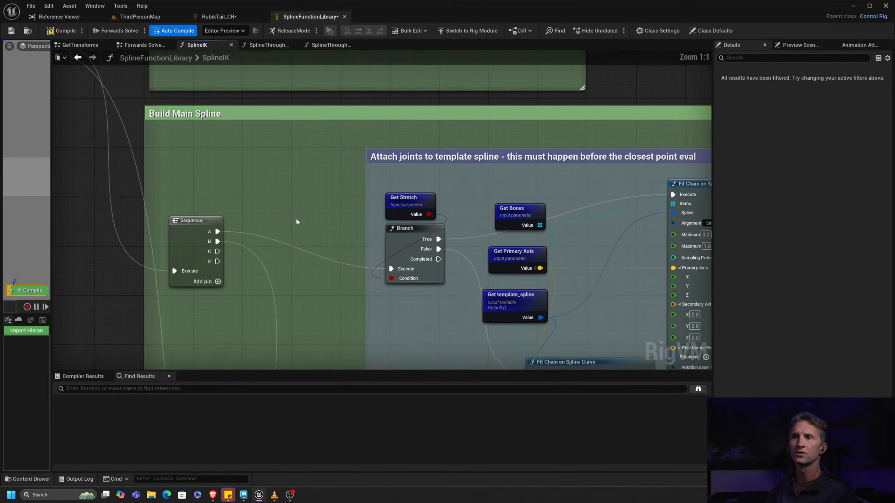
right_click_drag(305, 237, 233, 222)
right_click_drag(286, 305, 225, 286)
- Switch to the RubikTail_CR rig, enlarge its preview viewport and select joint4
left_click(219, 16)
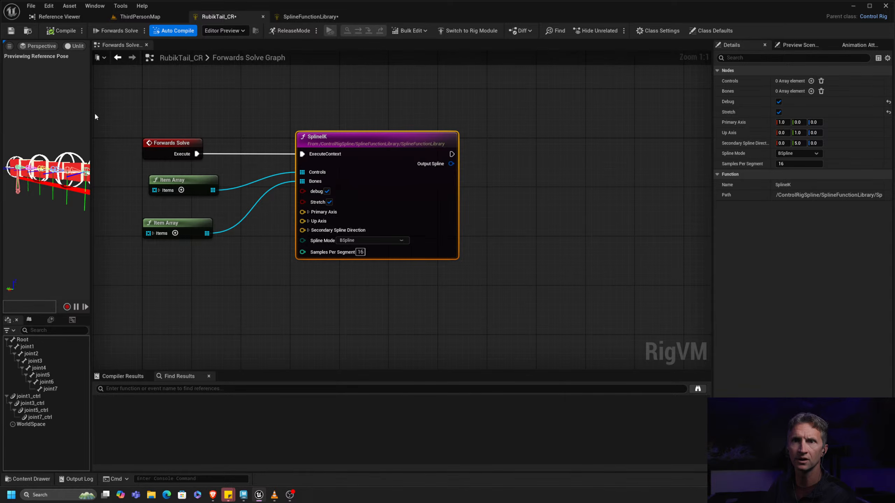
left_click_drag(92, 116, 396, 134)
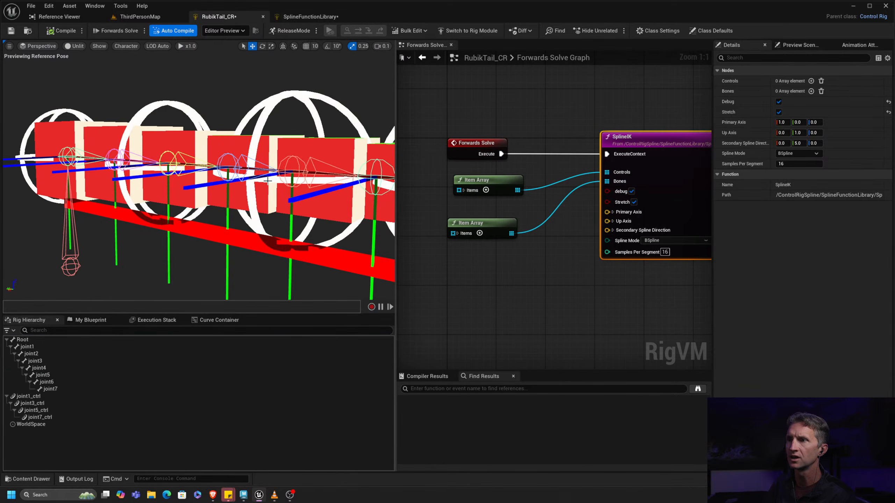
left_click(267, 181)
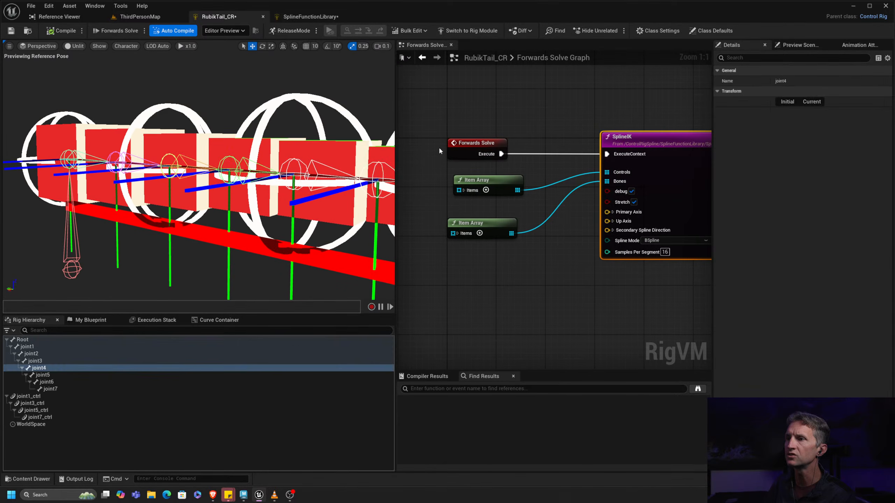
- Set the SplineIK node's Up Axis Y value to -1
left_click(614, 221)
left_click(628, 243)
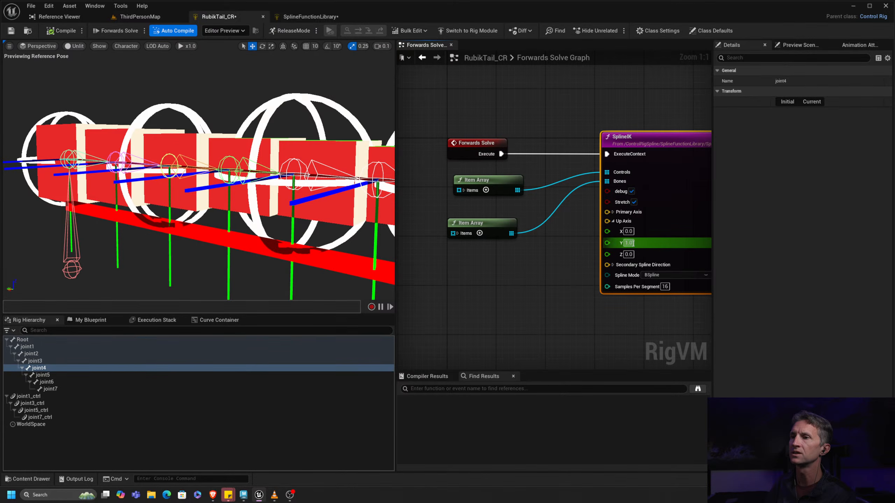
type("-")
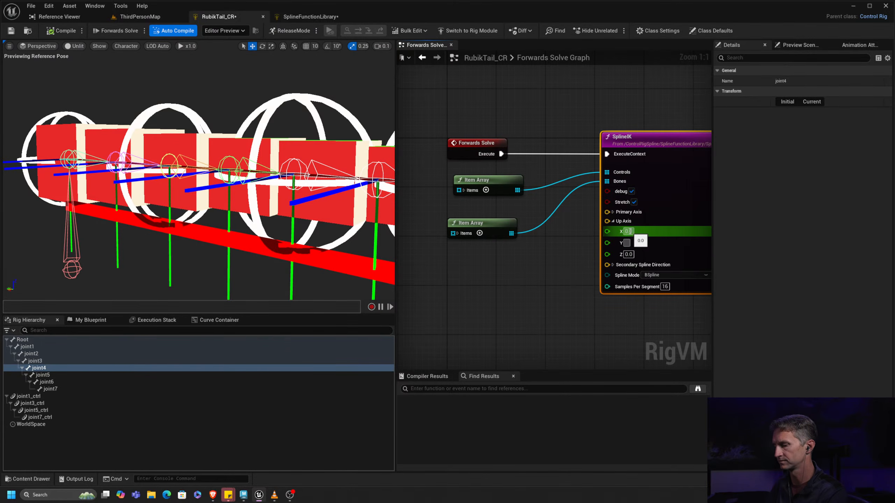
type("1")
key("Return")
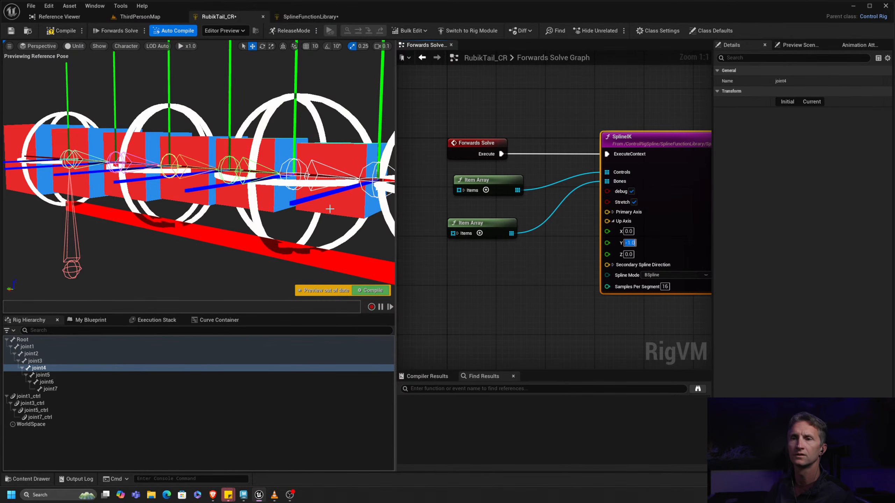
- Check the tail segments in the preview, and set the SplineIK node's Up Axis Y value to 1
right_click_drag(329, 209, 300, 207, "alt")
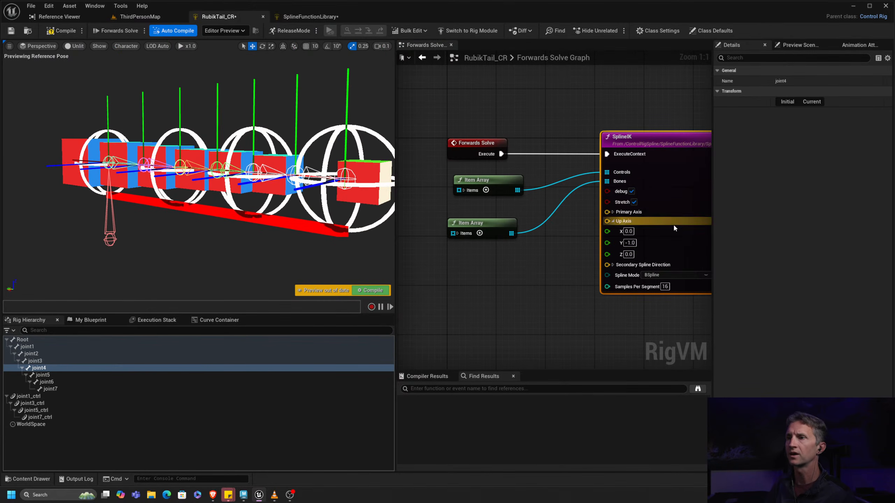
left_click(630, 243)
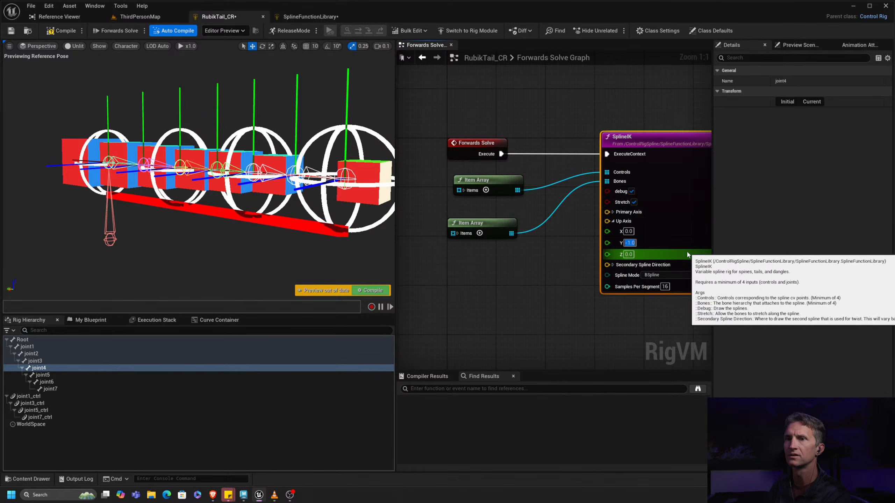
type("1")
key("Return")
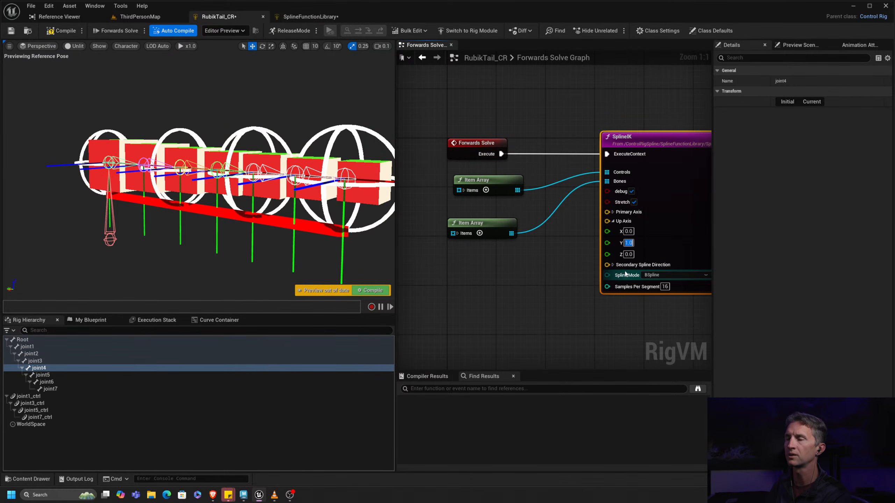
- Set the SplineIK node's Secondary Spline Direction Y value to -5
left_click(612, 265)
right_click_drag(645, 278, 595, 252)
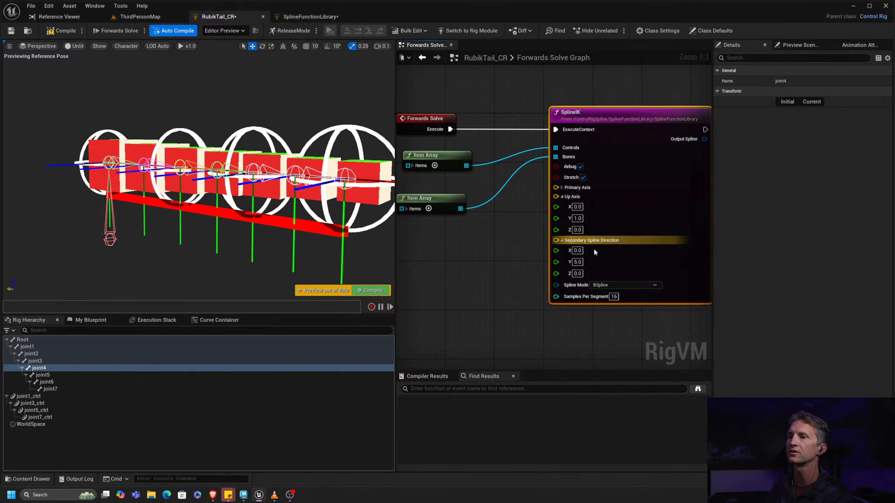
left_click(576, 261)
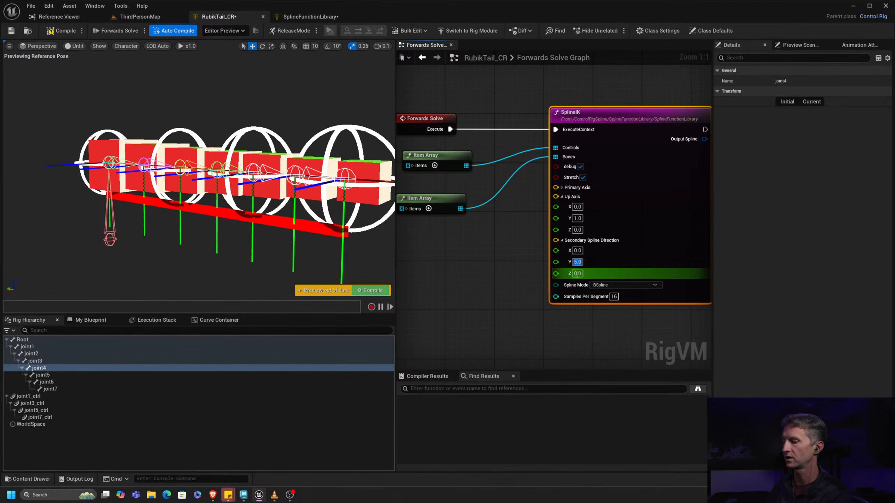
type("-5")
key("Return")
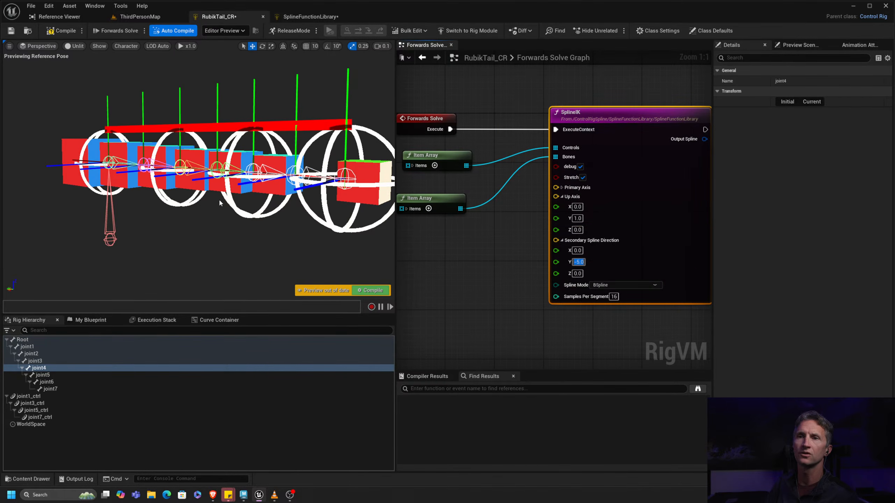
- Check the debug spline's side from another angle, and set the Secondary Spline Direction Y value to 5
left_click_drag(219, 200, 246, 199, "alt")
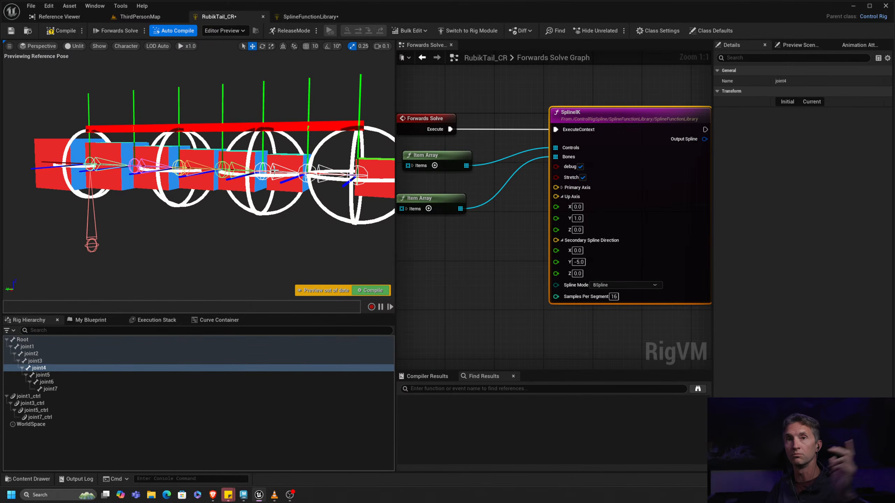
left_click(582, 263)
type("50")
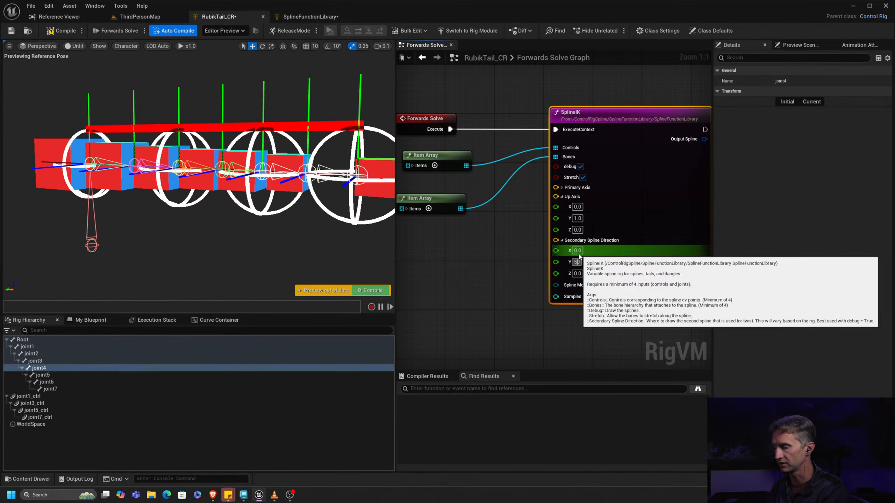
key("Return")
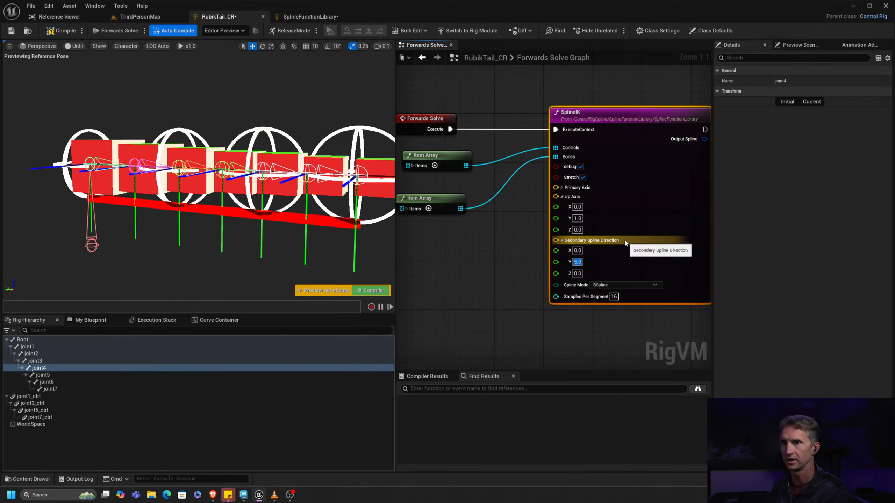
- Return to the SplineIK function graph and examine where Secondary Spline Direction feeds the offset transform array for the aim spline
left_click(310, 17)
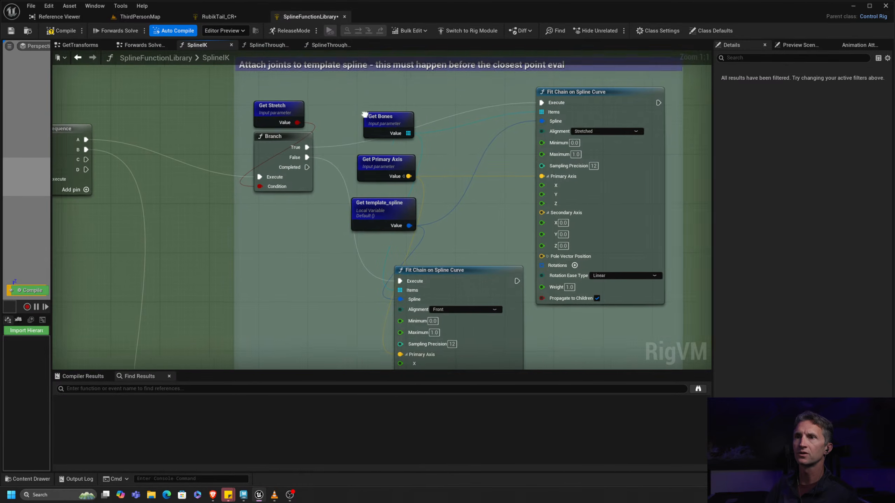
right_click_drag(364, 115, 382, 342)
right_click_drag(339, 158, 370, 260)
right_click_drag(256, 173, 346, 181)
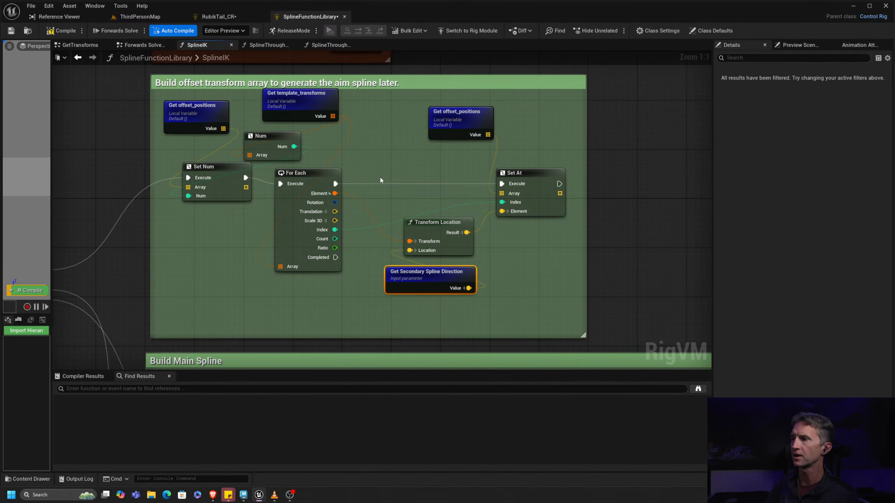
right_click_drag(379, 176, 266, 155)
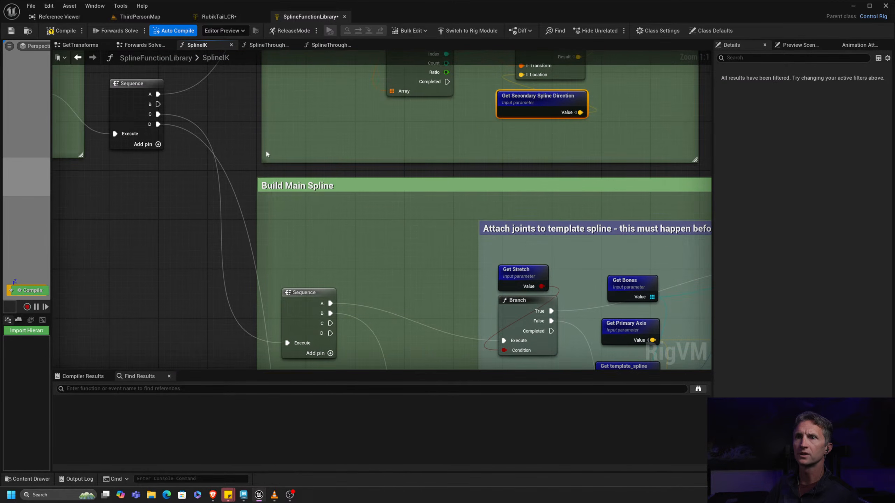
- Examine the section attaching joints to the template spline, including the settings of its stretched Fit Chain on Spline Curve node
right_click_drag(349, 279, 247, 157)
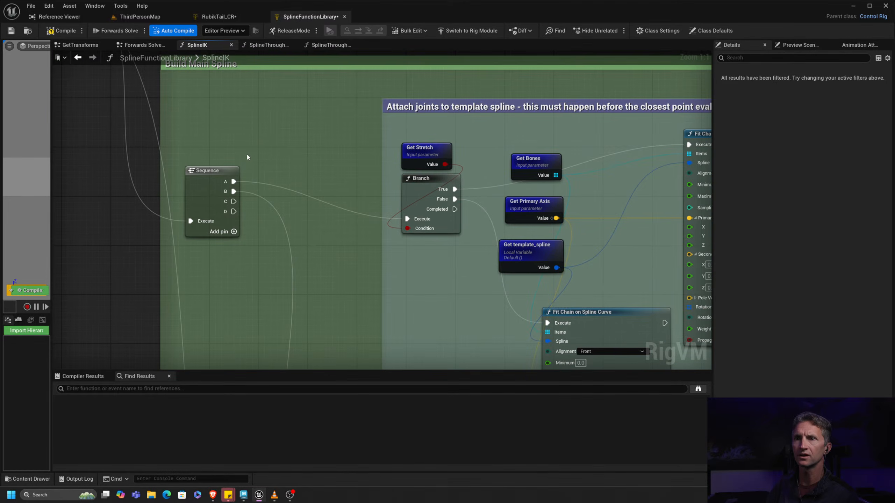
right_click_drag(384, 156, 138, 105)
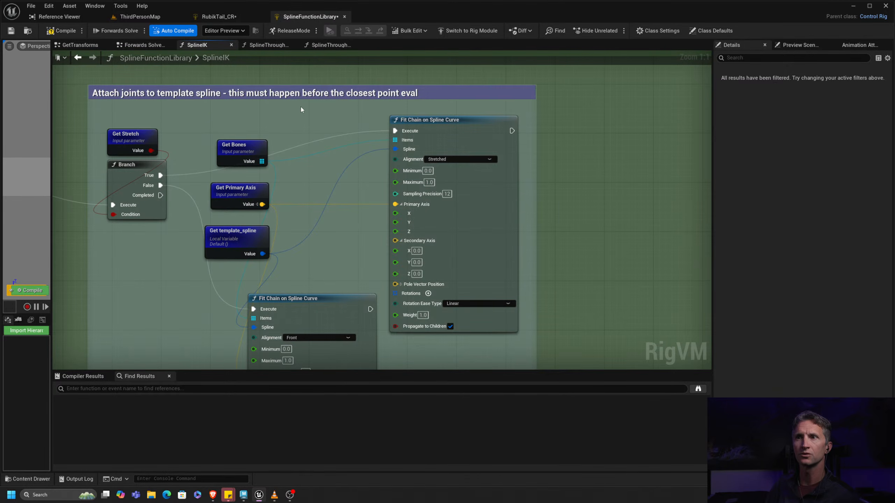
right_click_drag(323, 190, 284, 168)
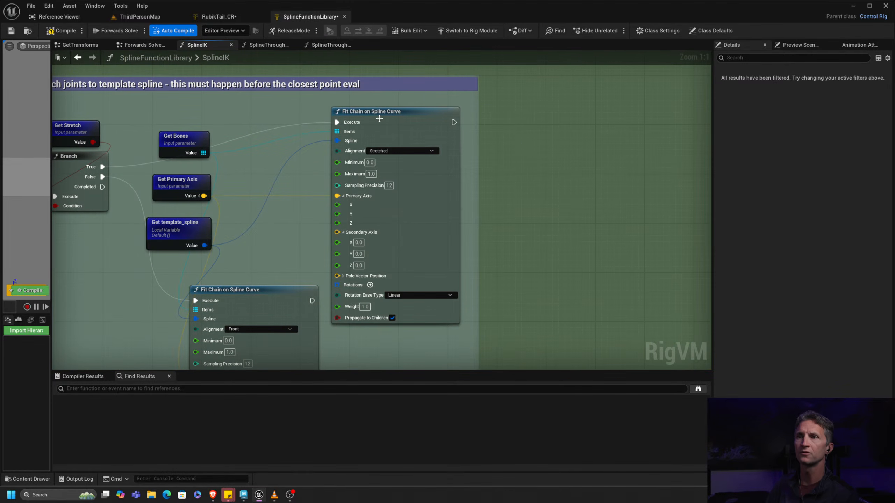
left_click(405, 110)
right_click_drag(452, 145, 458, 186)
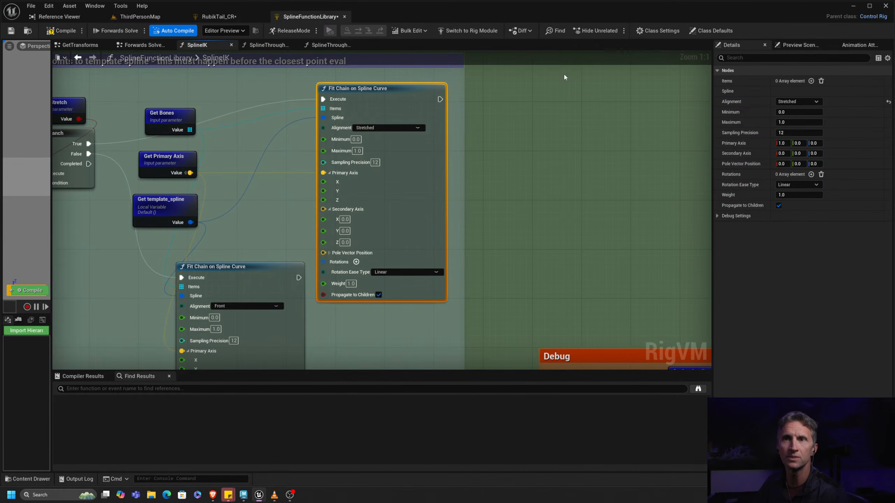
- Open the QuadLeg_SKM_CtrlRig control rig from the Characters/QuadLeg content folder
left_click(140, 17)
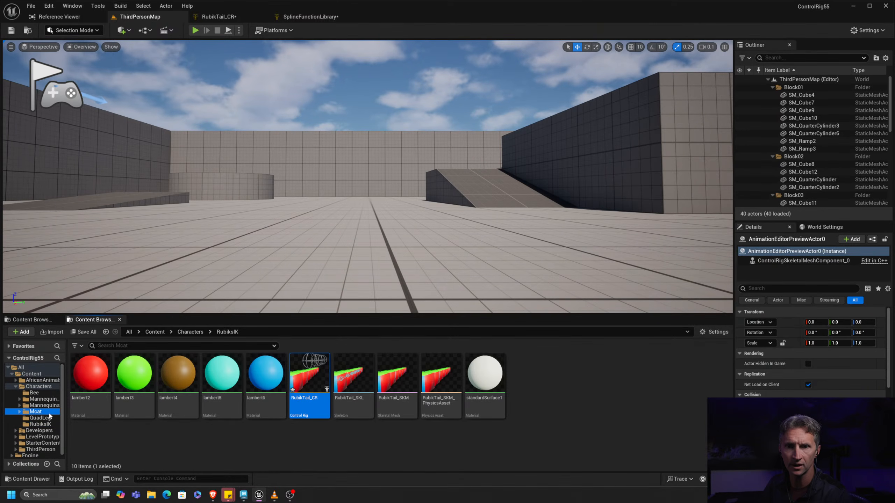
left_click(35, 411)
left_click(40, 418)
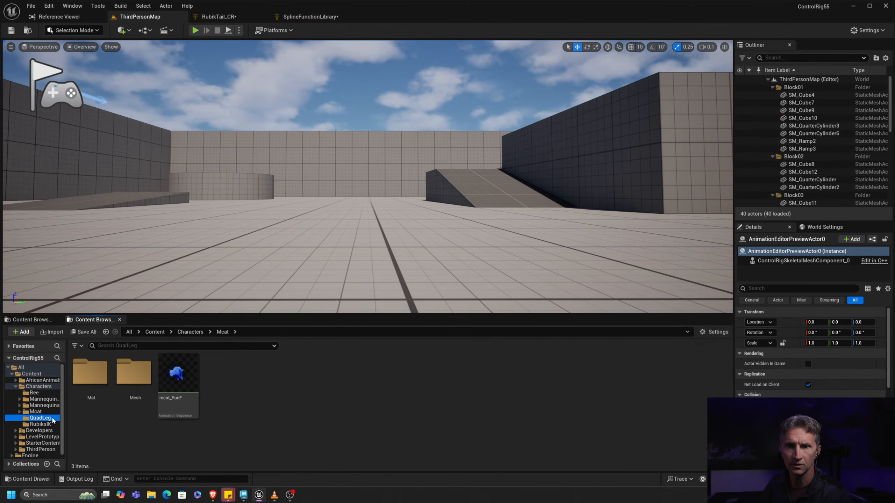
double_click(277, 379)
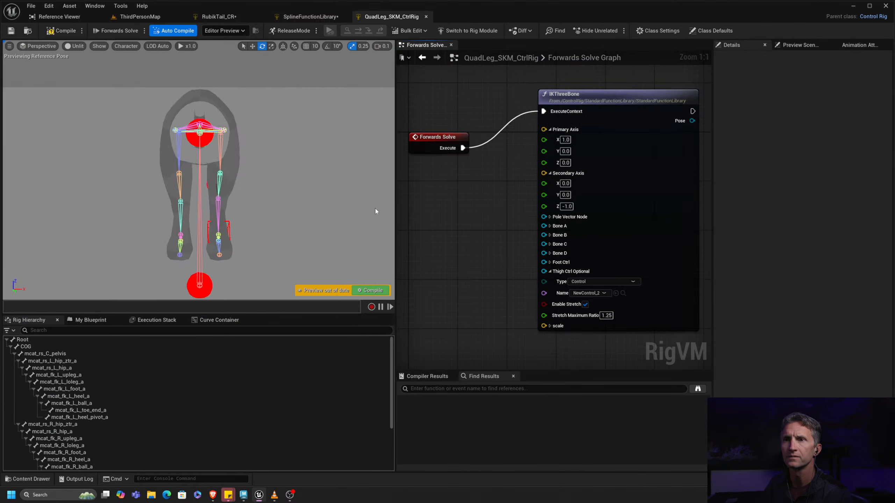
- View the leg rig from the side and delete the IKThreeBone node from its Forwards Solve graph
left_click_drag(374, 207, 250, 202, "alt")
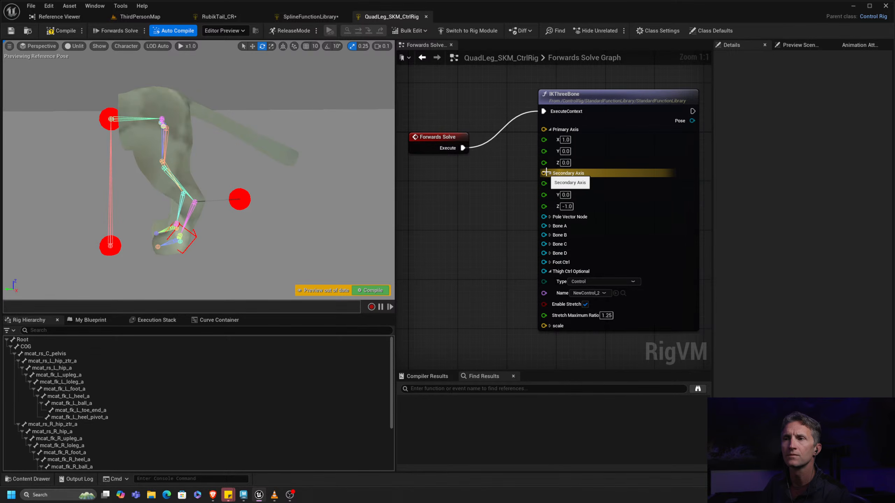
left_click_drag(623, 103, 617, 122)
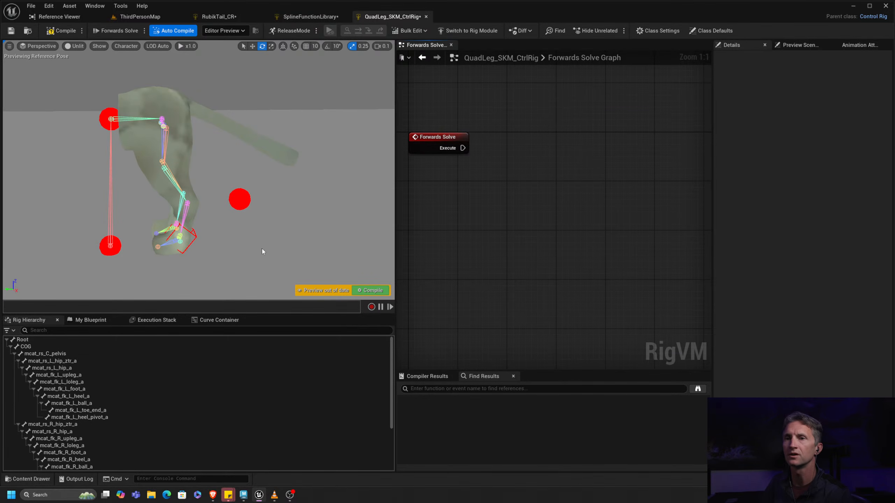
scroll(71, 423, "down", 5)
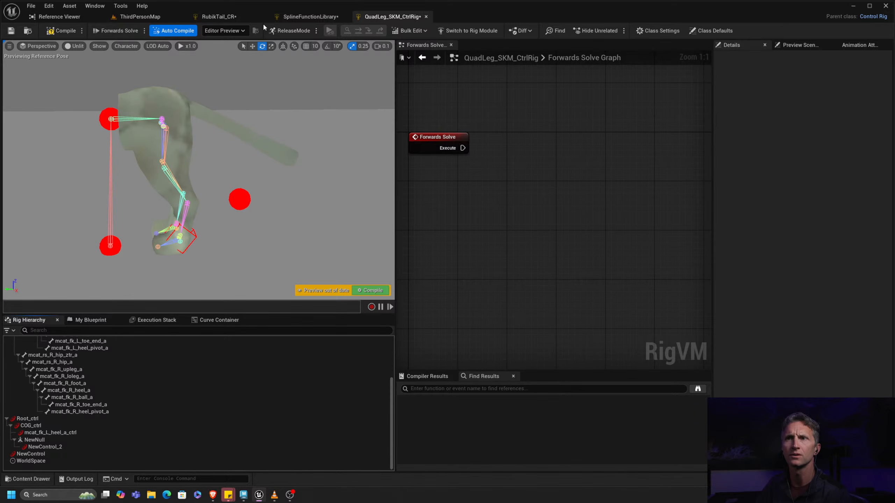
- Open the mcat_CtrlRig modular rig from the Characters/Mcat/Mesh content folder
left_click(141, 16)
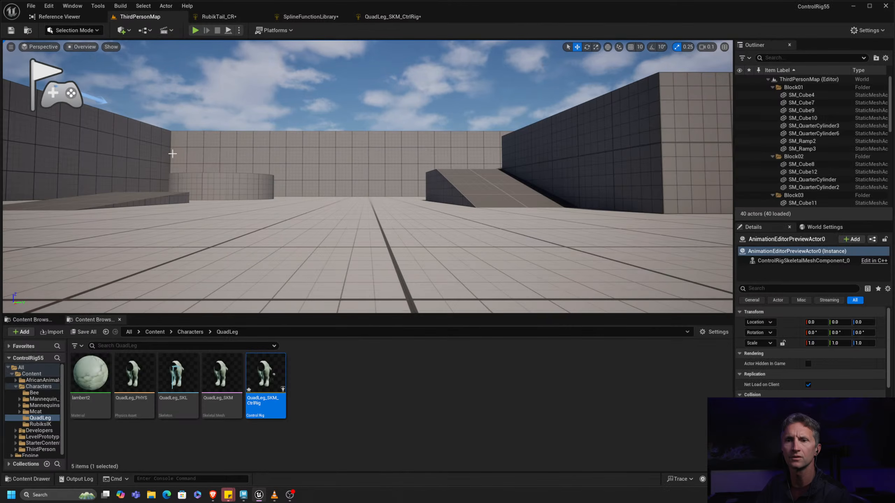
left_click(35, 411)
left_click(127, 381)
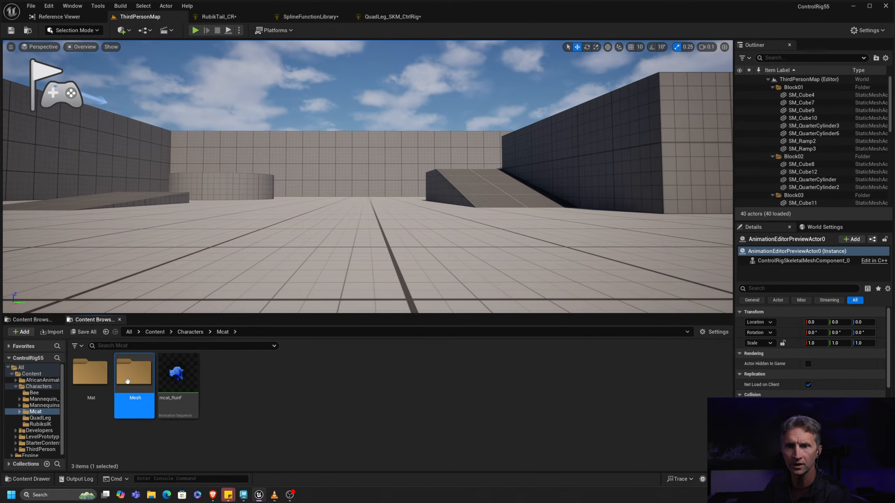
double_click(130, 378)
left_click(102, 379)
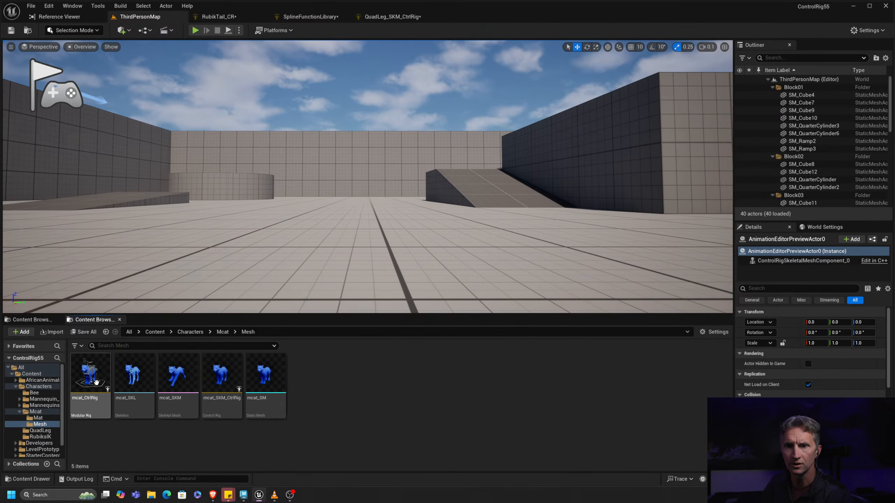
double_click(101, 380)
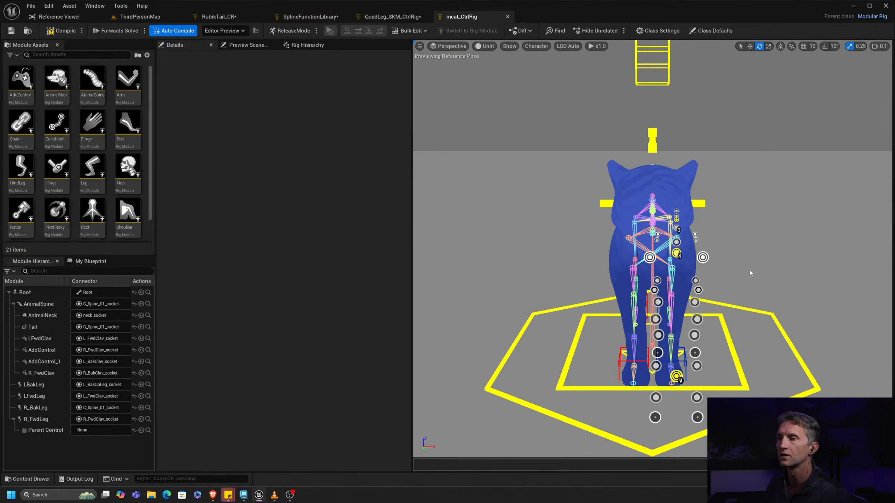
- Inspect the cat's hindquarters from the side, and delete the Tail, AnimalSpine and LBakLeg modules from the rig
left_click_drag(750, 274, 625, 277, "alt")
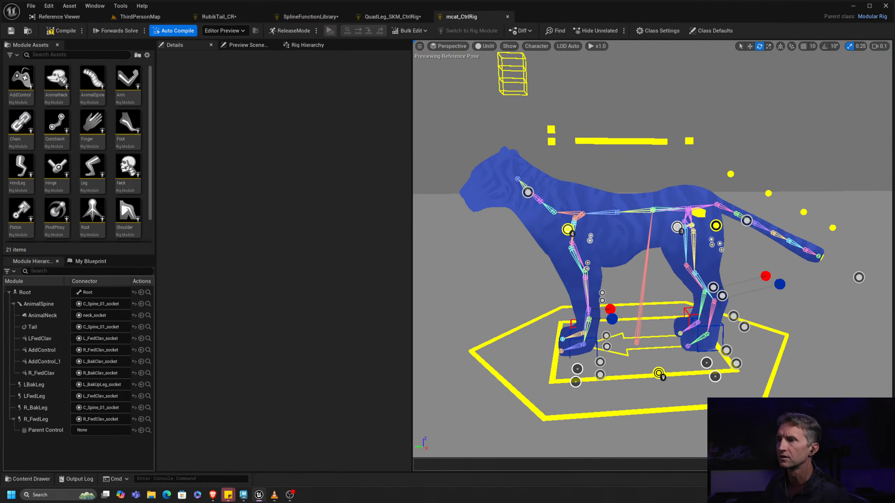
left_click_drag(678, 234, 661, 245, "alt")
middle_click_drag(661, 245, 561, 239, "alt")
right_click_drag(560, 239, 748, 249, "alt")
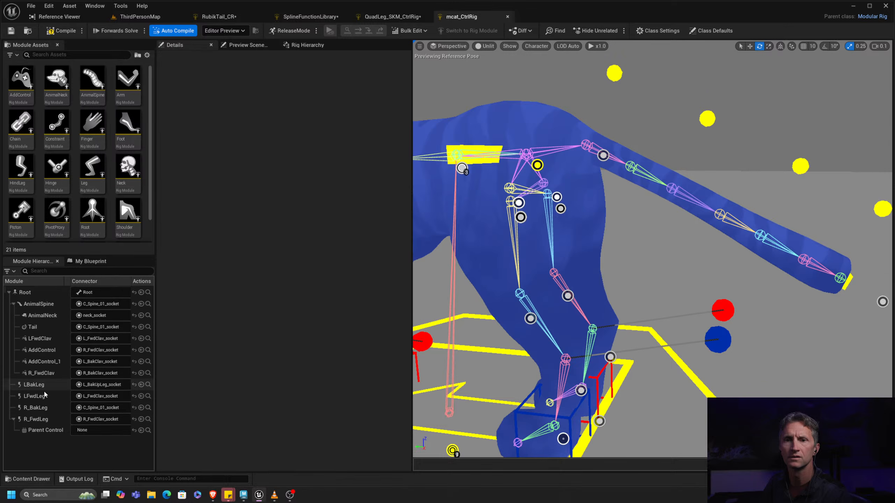
left_click(44, 330)
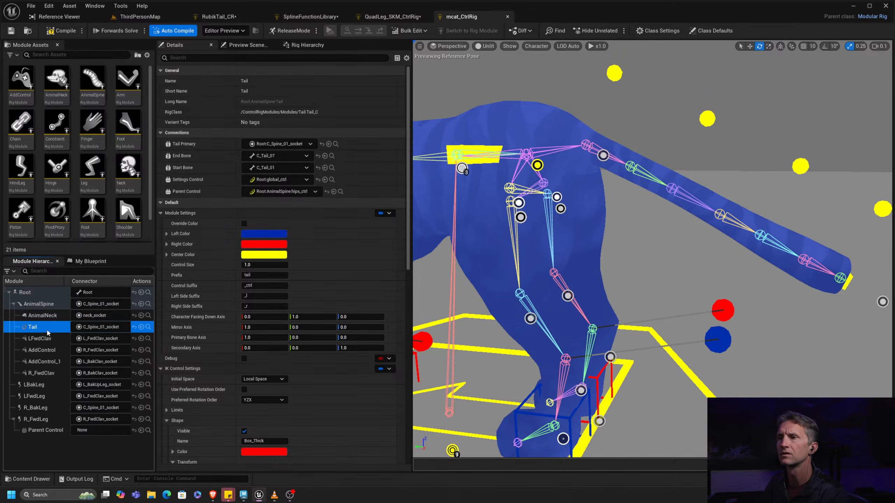
key("Delete")
left_click(44, 306)
key("Delete")
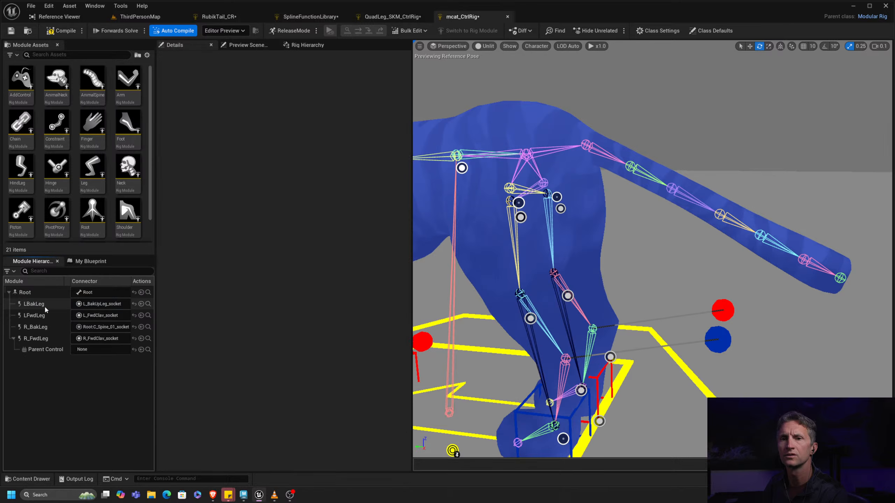
left_click(45, 306)
key("Delete")
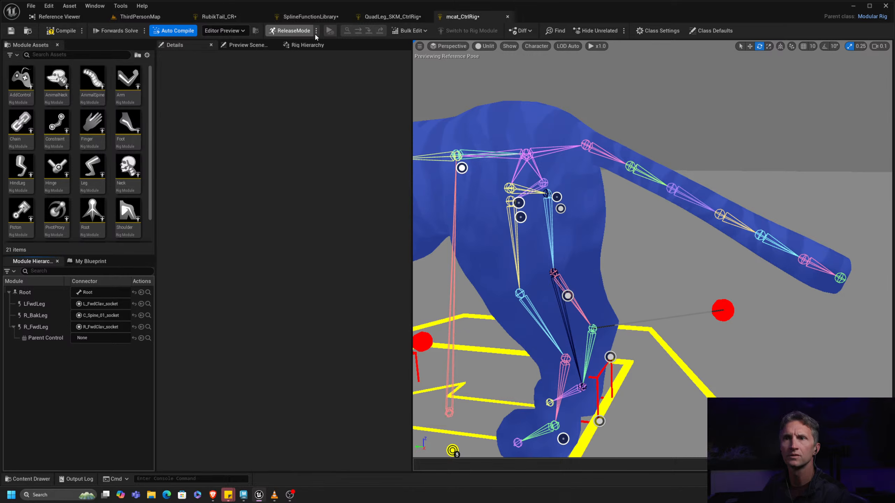
- Close the modular rig and open the mcat_SKM_CtrlRig control rig from the Mcat Mesh folder
left_click(507, 16)
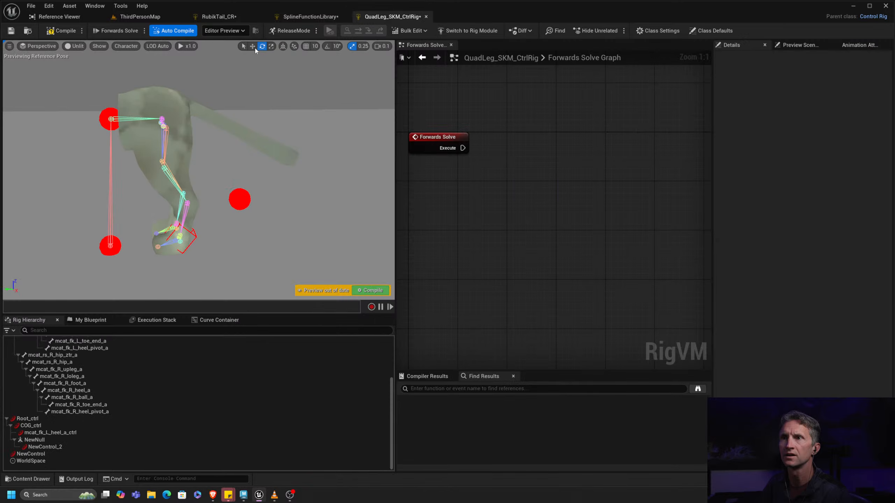
left_click(120, 16)
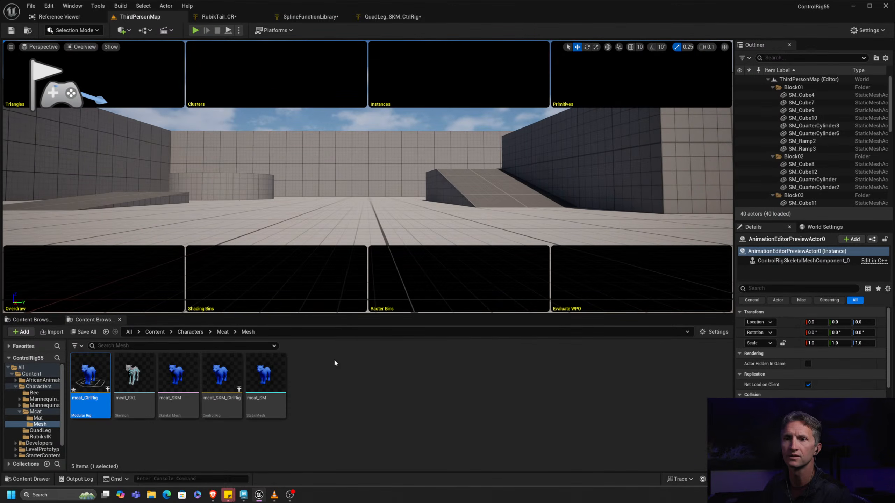
double_click(231, 371)
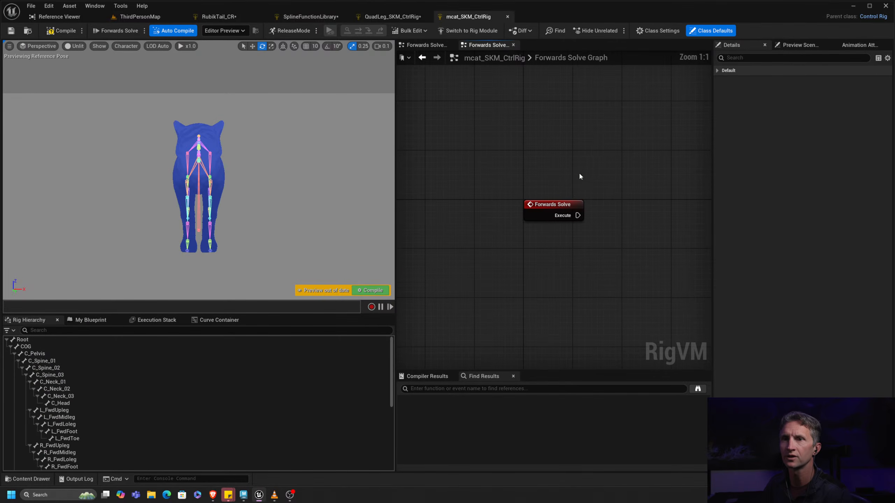
- Create an Item Array of the bones C_Tail_01 through C_Tail_07 below the Forwards Solve node
right_click_drag(580, 174, 525, 159)
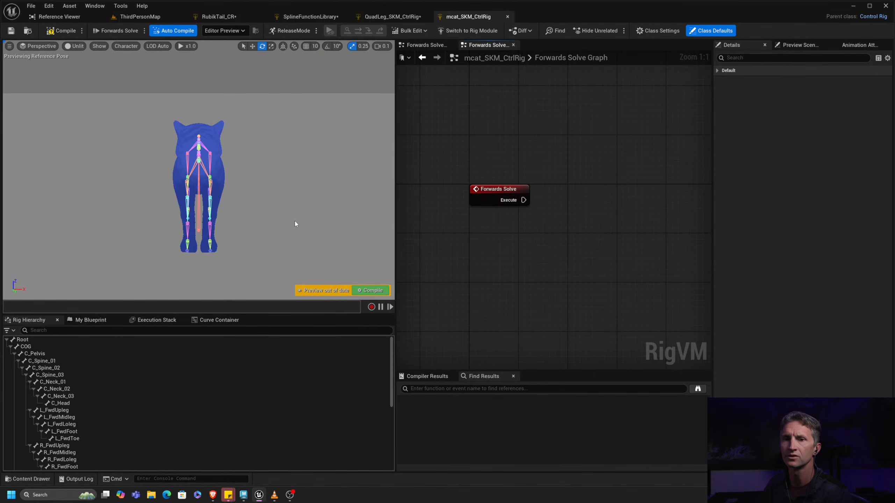
left_click_drag(295, 223, 180, 206, "alt")
scroll(113, 414, "down", 6)
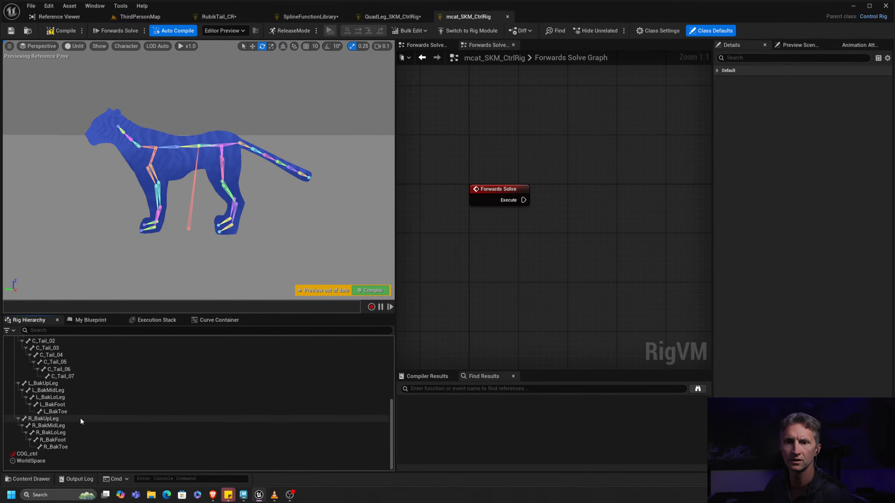
scroll(141, 377, "up", 6)
left_click(242, 144)
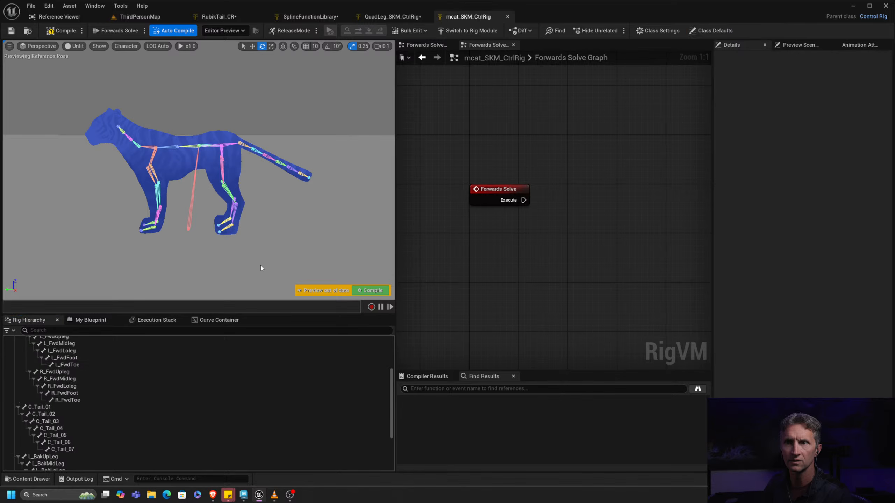
left_click(39, 407)
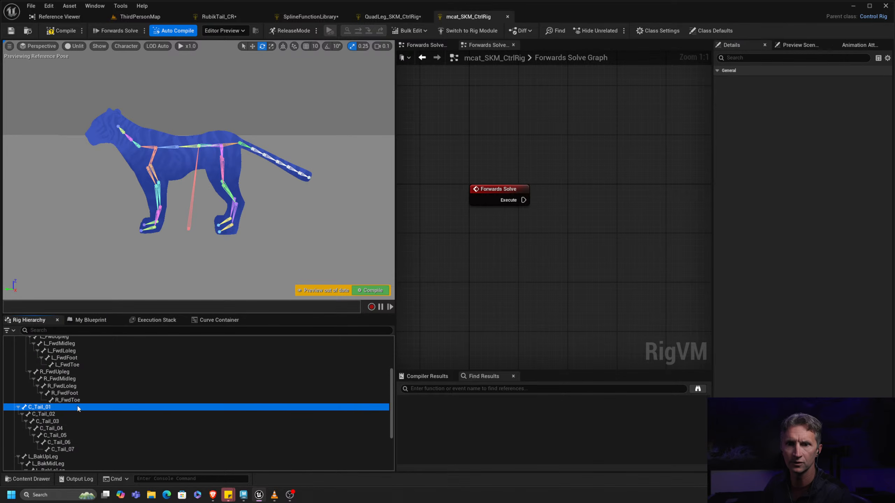
left_click(81, 449, "shift")
left_click_drag(262, 344, 499, 269)
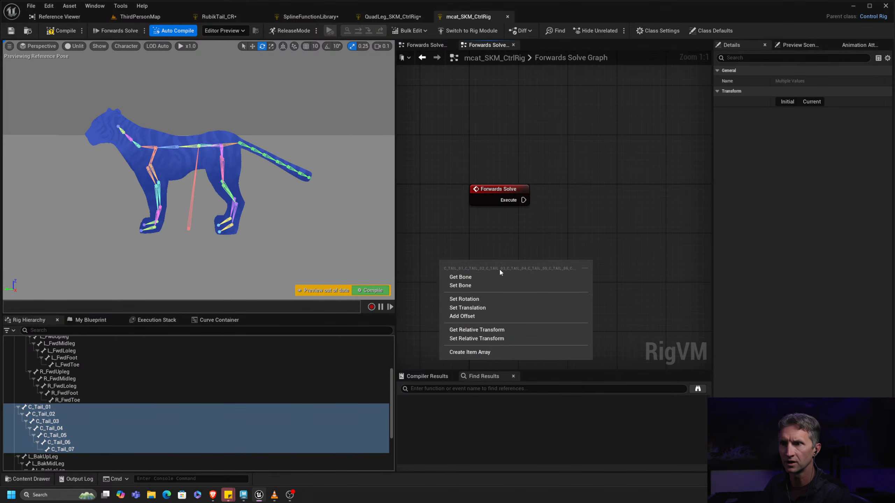
left_click(472, 352)
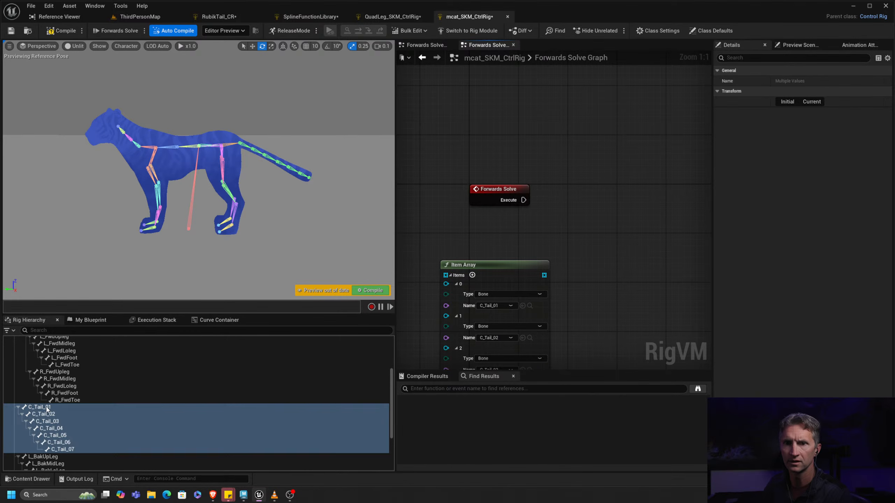
- Add controls for the bones C_Tail_01, C_Tail_03, C_Tail_05 and C_Tail_07
left_click(63, 408)
left_click(64, 421, "ctrl")
left_click(71, 435, "ctrl")
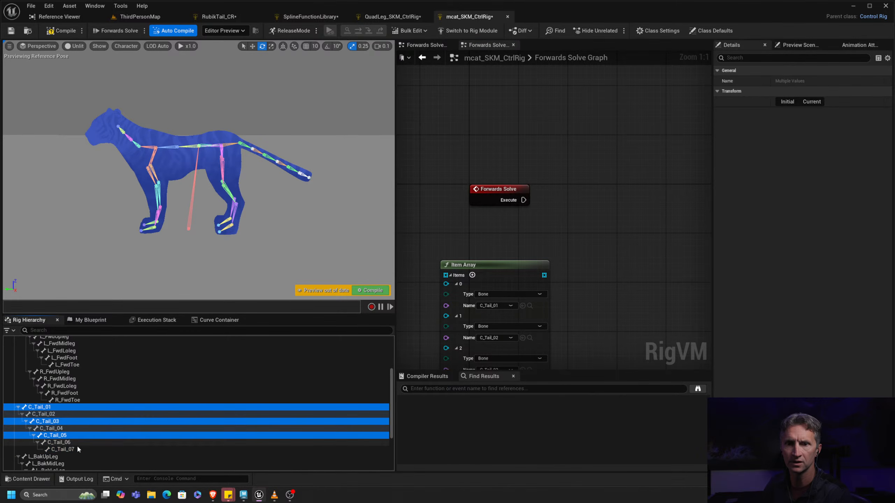
left_click(72, 449, "ctrl")
right_click(85, 408)
mouse_move(152, 200)
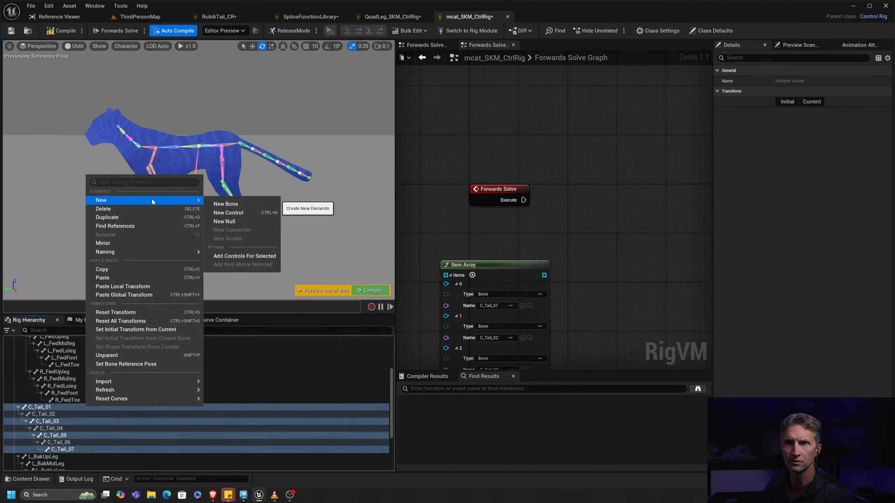
left_click(262, 257)
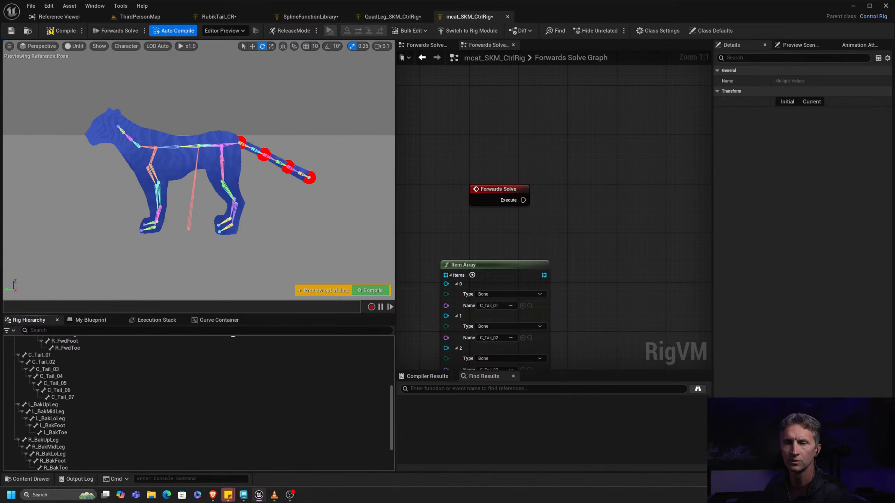
- Create an Item Array of the controls C_Tail_01_ctrl, C_Tail_03_ctrl, C_Tail_05_ctrl and C_Tail_07_ctrl below the Forwards Solve node
left_click(54, 432)
left_click(64, 455, "shift")
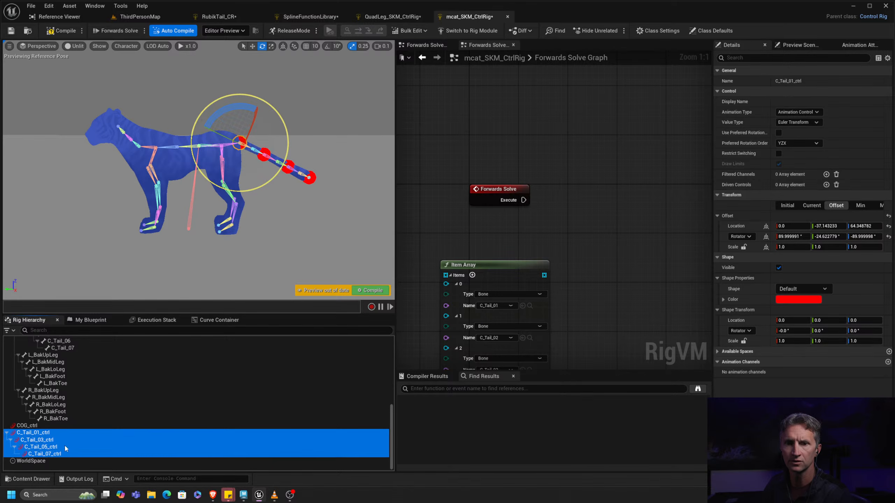
left_click_drag(65, 445, 471, 222)
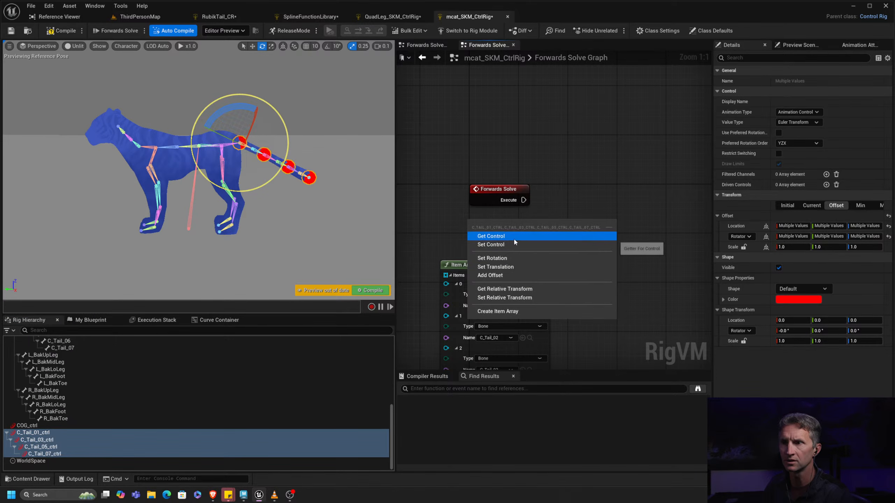
left_click(517, 310)
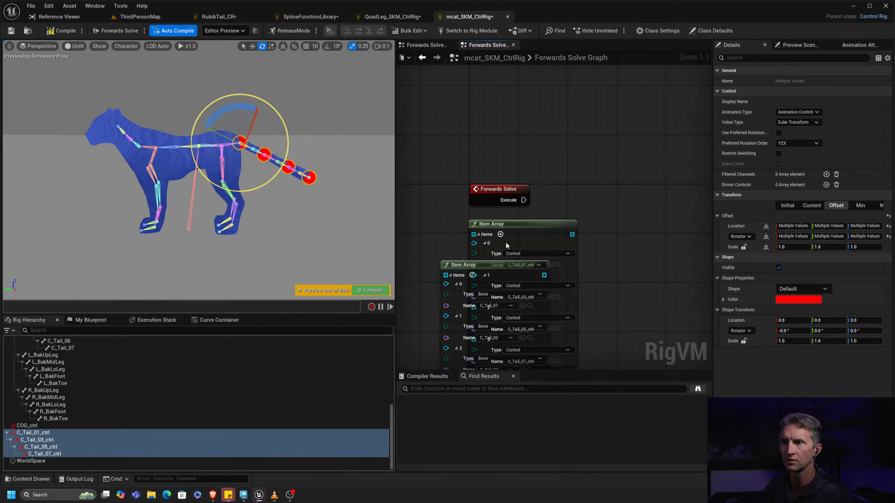
- Add a SplineIK node connected to the Forwards Solve execution output, and place it clear of the two Item Arrays
left_click_drag(523, 200, 582, 163)
type("spli")
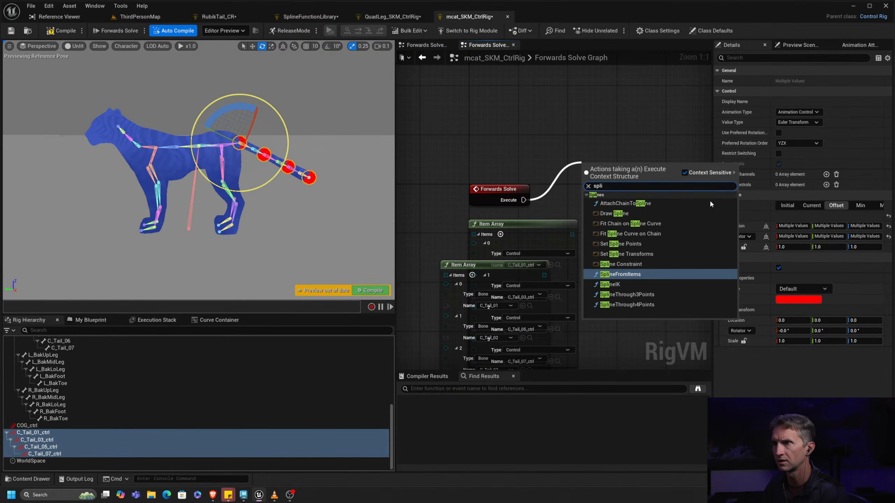
left_click(638, 285)
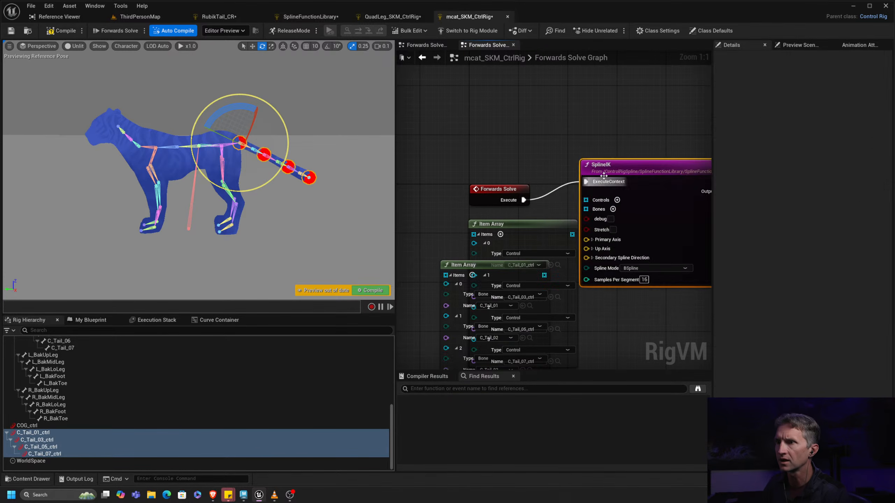
right_click_drag(648, 164, 527, 130)
left_click_drag(527, 131, 627, 154)
right_click_drag(491, 191, 574, 182)
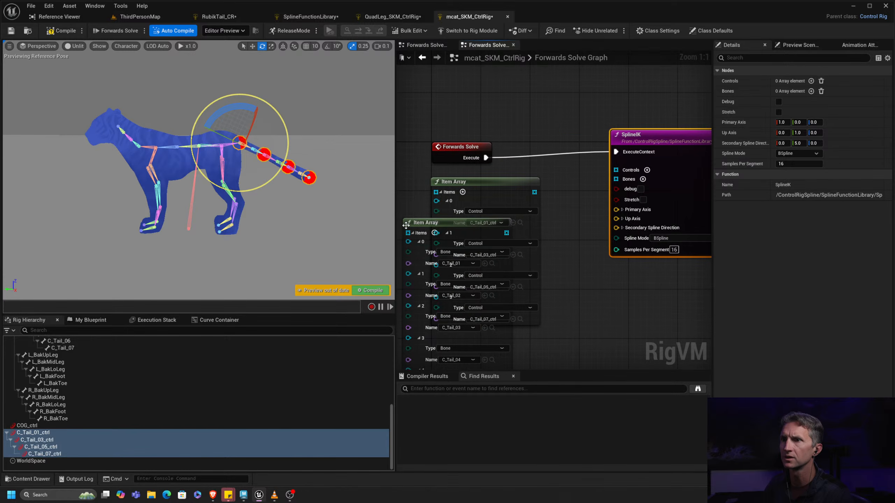
- Collapse the items of both the control and bone Item Arrays, and arrange the two nodes one above the other
left_click_drag(483, 186, 496, 165)
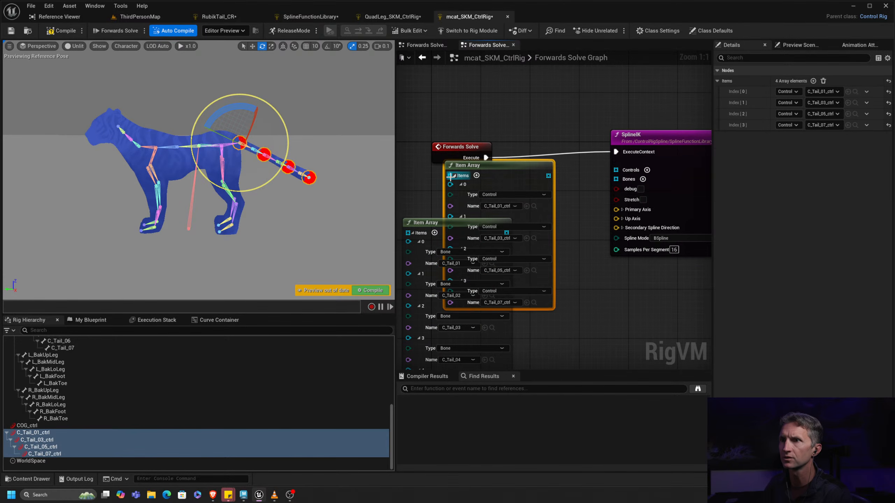
left_click(455, 175)
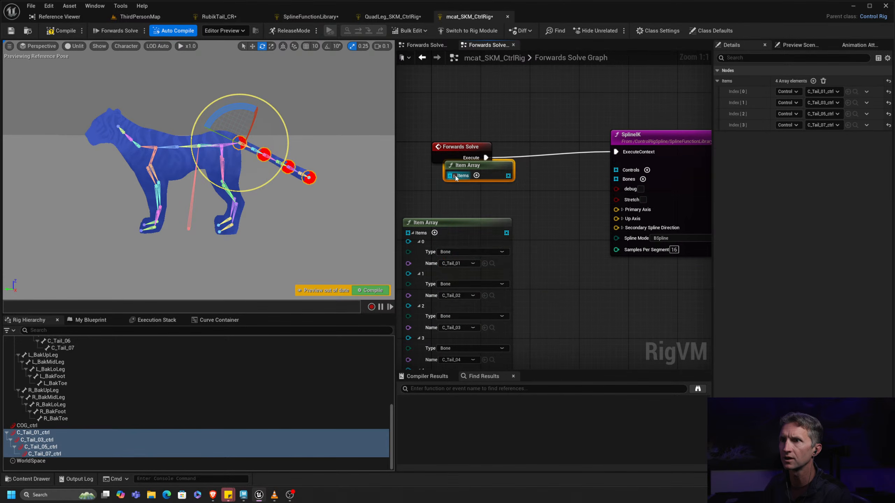
left_click(412, 233)
left_click_drag(460, 220, 510, 205)
- Connect the control Item Array to SplineIK's Controls input and the bone Item Array to its Bones input
scroll(343, 154, "up", 6)
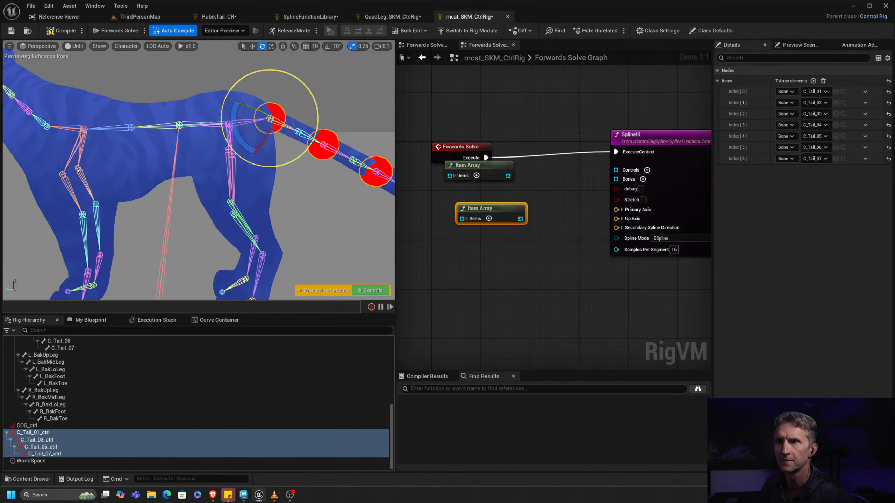
middle_click_drag(285, 179, 185, 182)
scroll(148, 213, "up", 6)
left_click_drag(507, 175, 616, 170)
left_click_drag(520, 218, 617, 179)
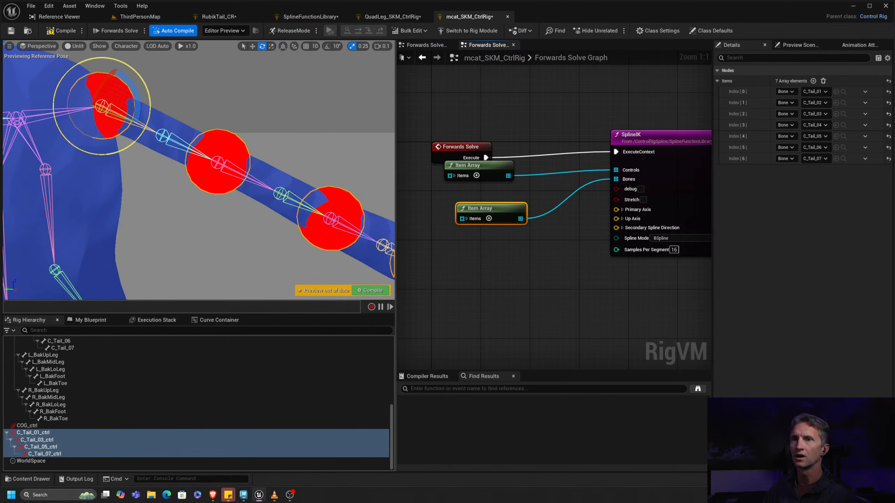
scroll(291, 124, "up", 4)
middle_click_drag(182, 114, 248, 109)
- Move the Forwards Solve node above the Item Arrays and break its execution link to SplineIK
left_click_drag(472, 144, 484, 101)
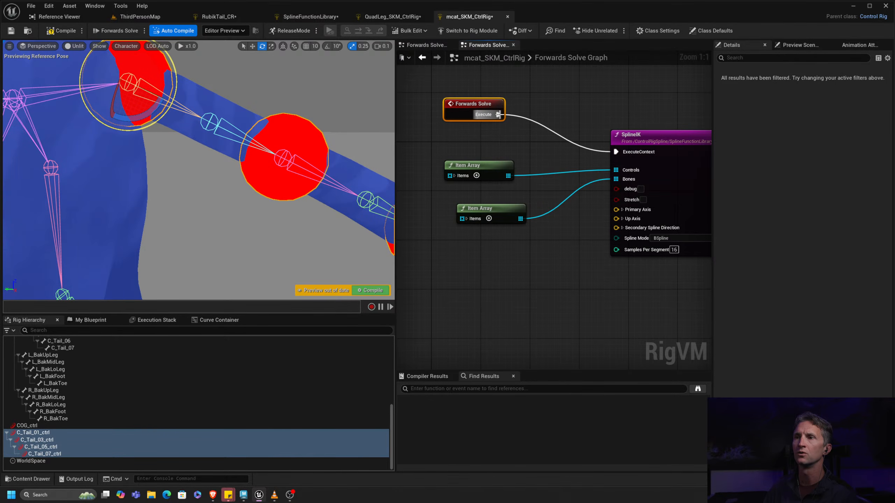
left_click(498, 115, "alt")
left_click_drag(499, 114, 614, 155)
left_click(499, 115, "alt")
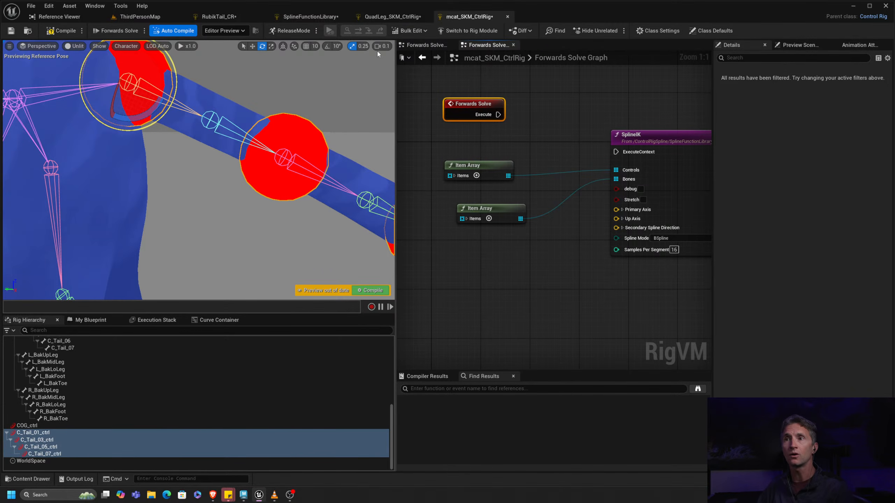
- Close the QuadLeg_SKM_CtrlRig and mcat_SKM_CtrlRig editors, and examine how SplineIK attaches joints to the template spline through its Stretch branch
left_click(426, 17)
left_click(426, 17)
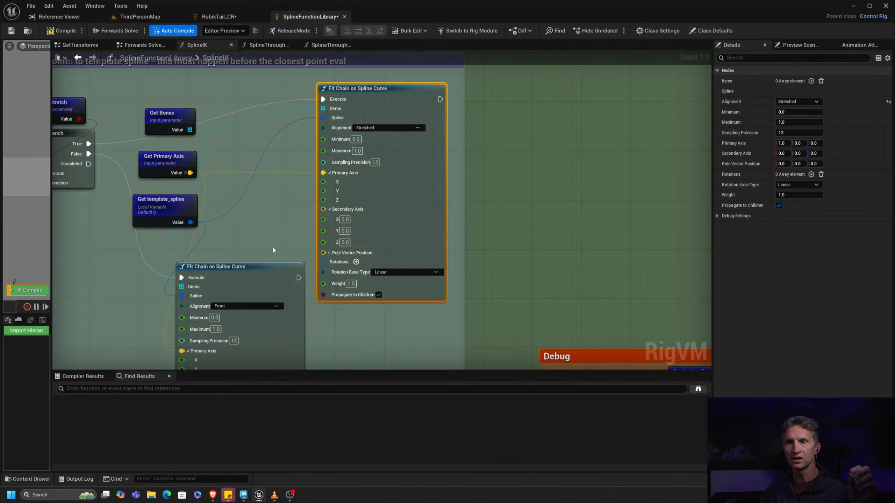
right_click_drag(297, 262, 388, 211)
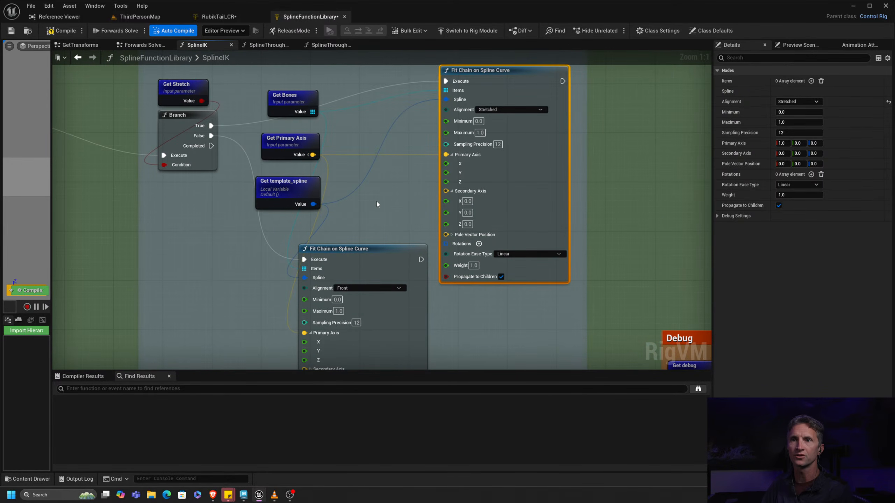
scroll(363, 202, "down", 2)
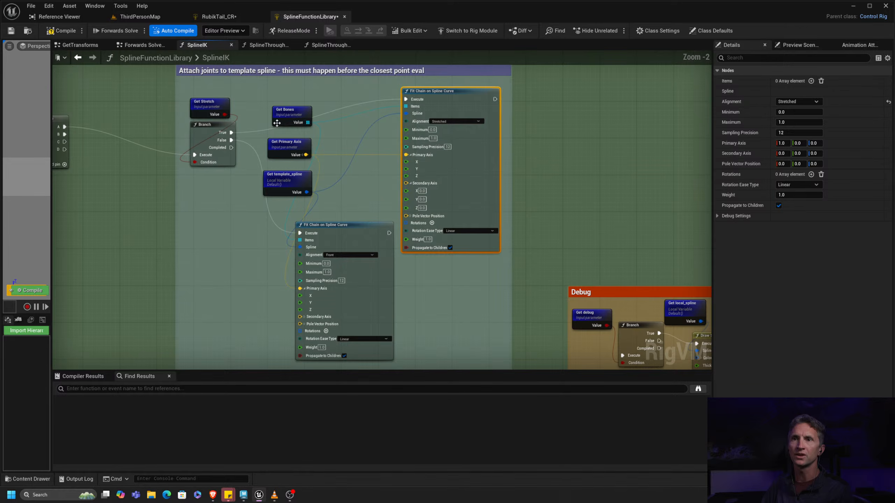
scroll(258, 125, "up", 2)
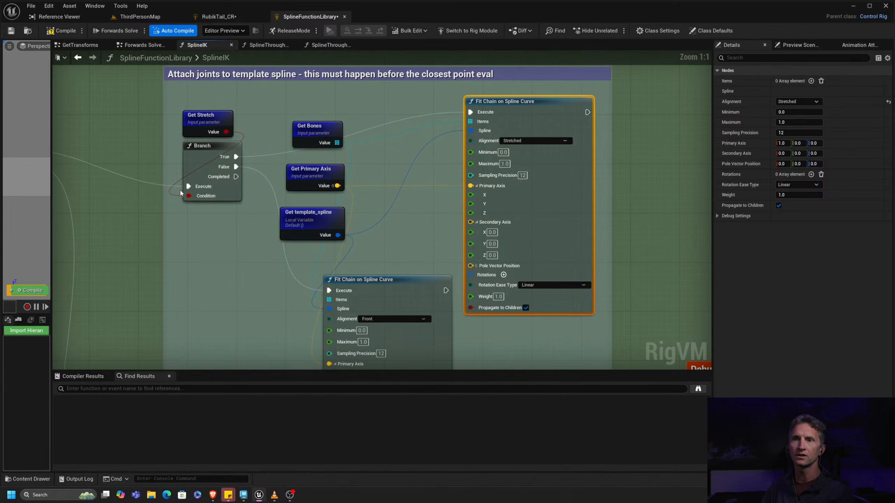
right_click_drag(376, 232, 344, 179)
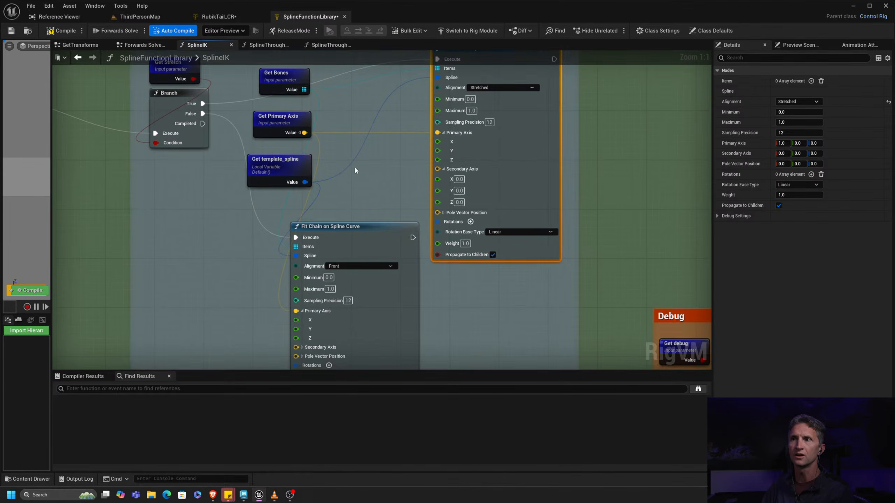
right_click_drag(499, 103, 499, 134)
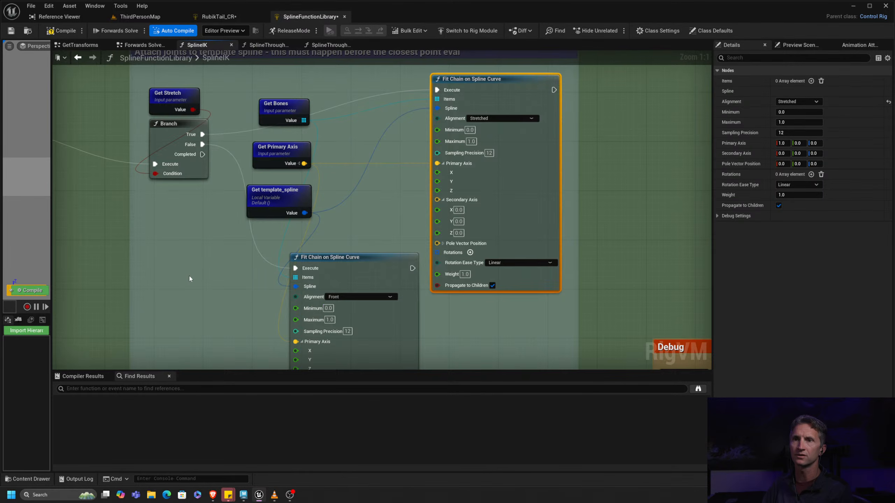
- Follow the Sequence node down to the Build aim spline section, and examine its Spline From Points and offset_positions nodes
right_click_drag(189, 278, 496, 307)
right_click_drag(284, 139, 435, 279)
right_click_drag(355, 312, 281, 140)
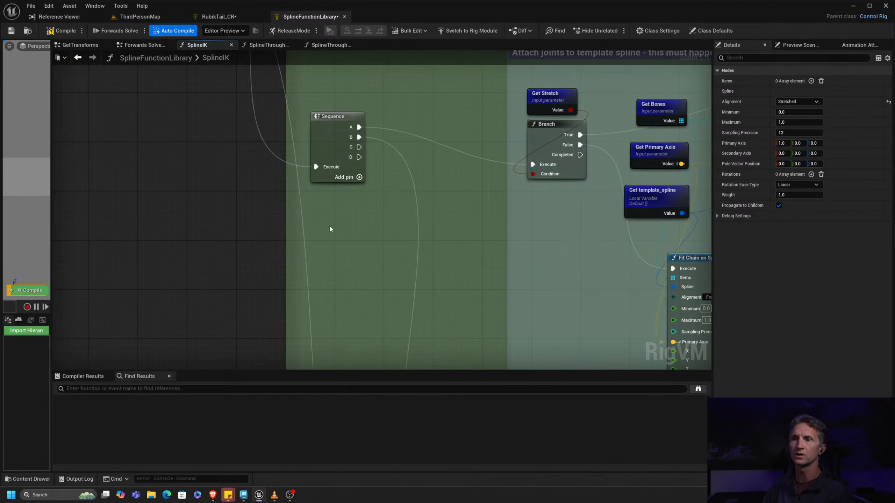
right_click_drag(332, 228, 291, 88)
right_click_drag(365, 312, 276, 133)
right_click_drag(359, 270, 235, 198)
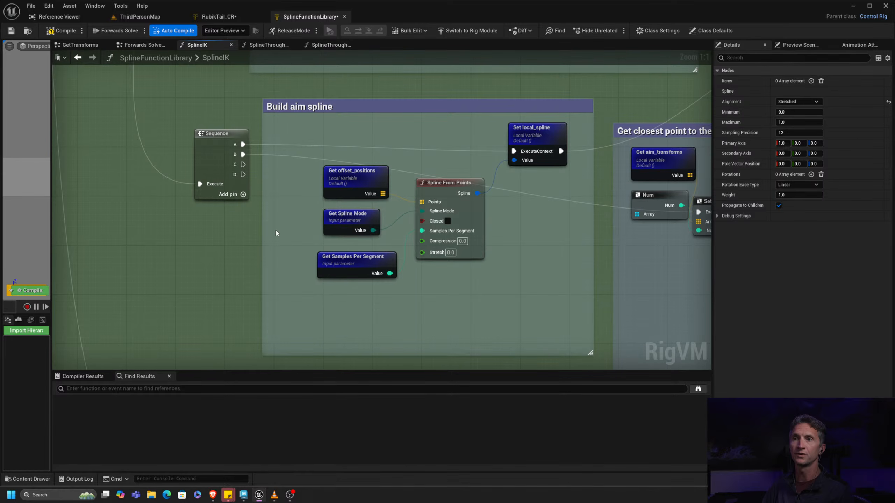
right_click_drag(365, 125, 292, 146)
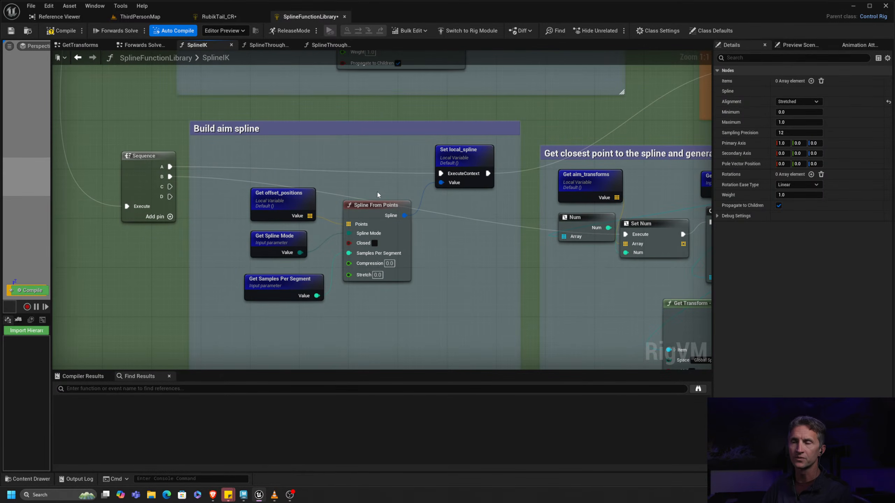
left_click(388, 200)
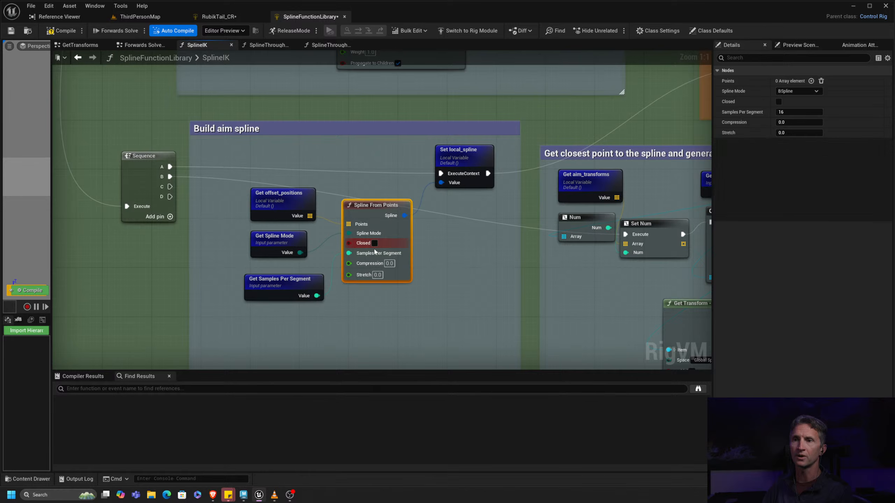
left_click(300, 165)
left_click(294, 209)
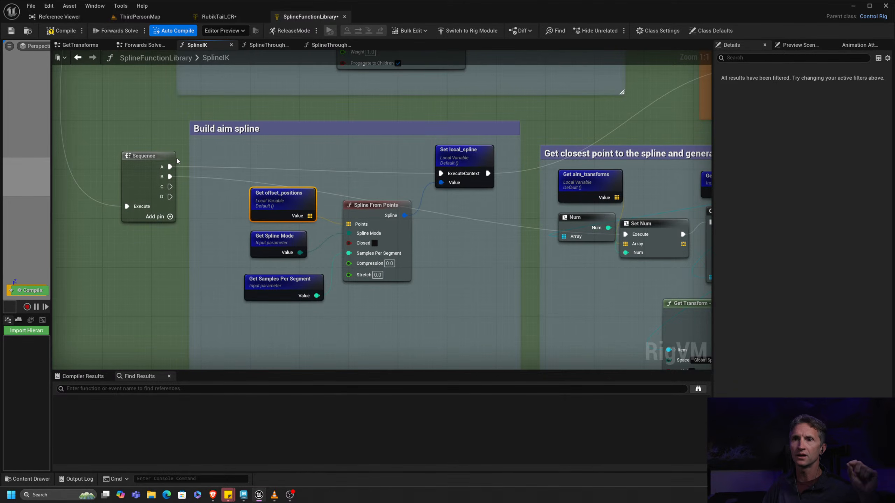
- Examine the Debug section that draws the spline and the section that gets each bone's closest spline point as an aim position
right_click_drag(525, 161, 173, 246)
right_click_drag(370, 172, 385, 212)
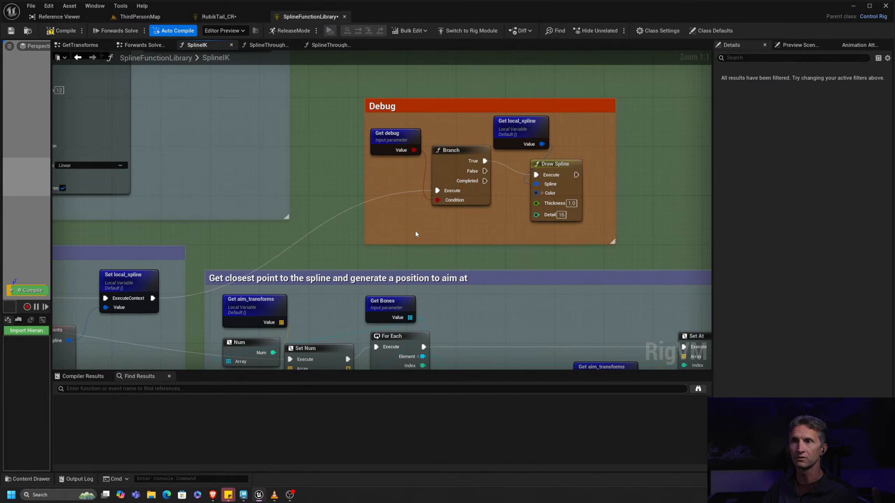
right_click_drag(416, 234, 434, 226)
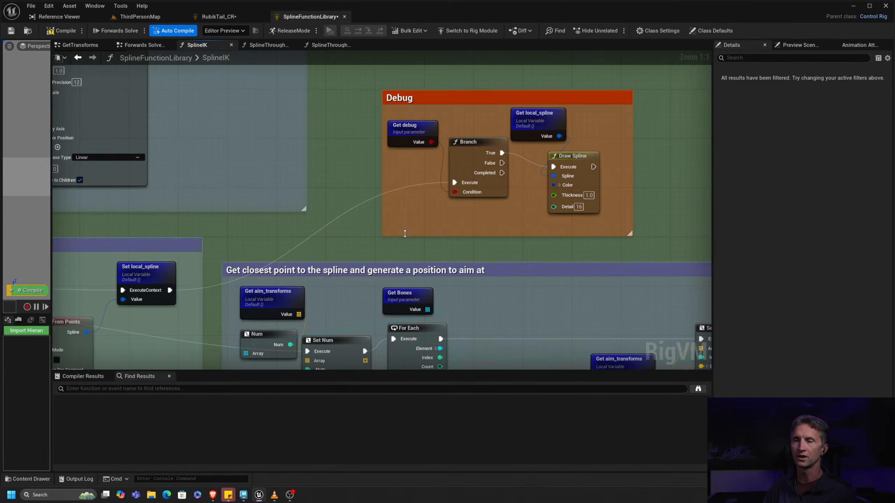
right_click_drag(327, 274, 437, 114)
right_click_drag(253, 221, 110, 223)
right_click_drag(324, 232, 379, 183)
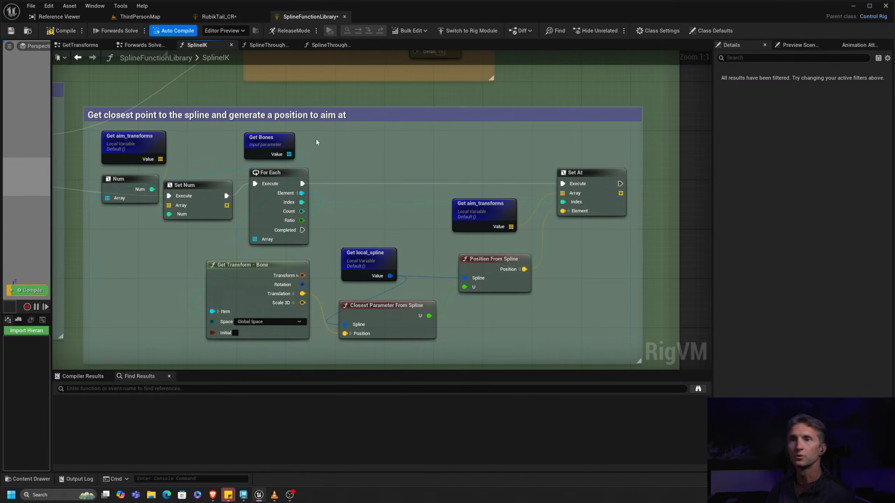
right_click_drag(168, 134, 231, 128)
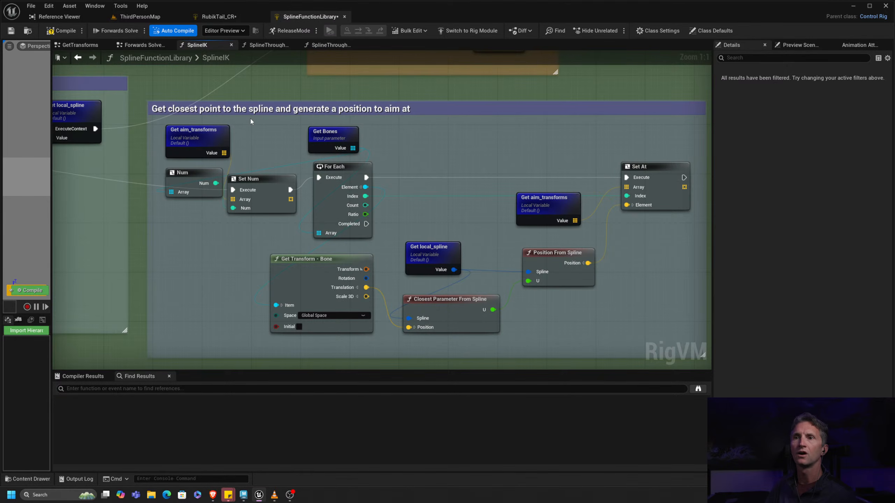
right_click_drag(295, 134, 230, 126)
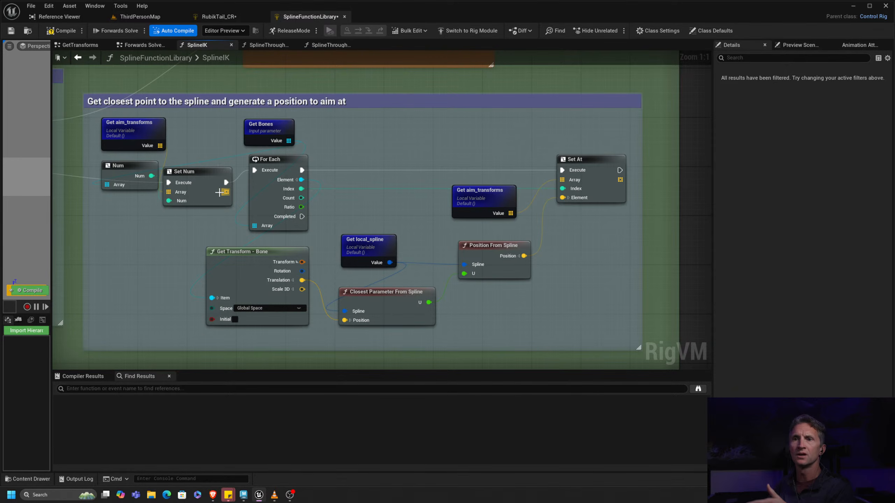
right_click_drag(159, 219, 198, 214)
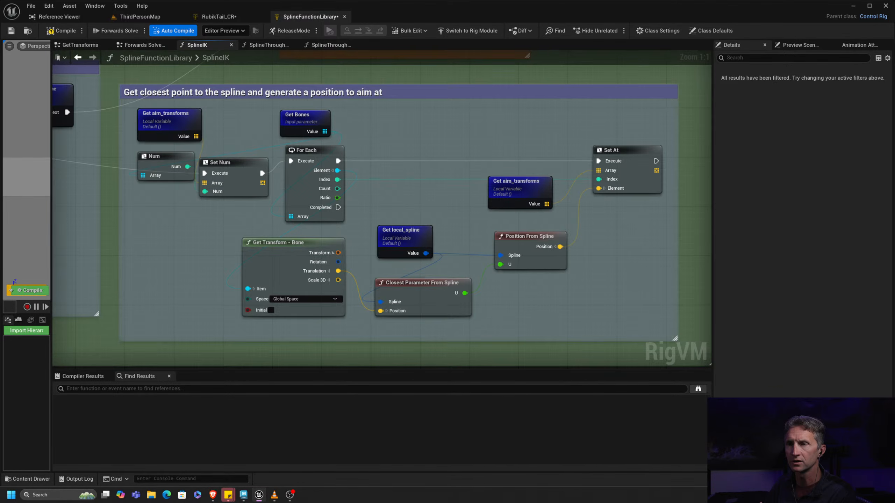
right_click_drag(534, 160, 489, 143)
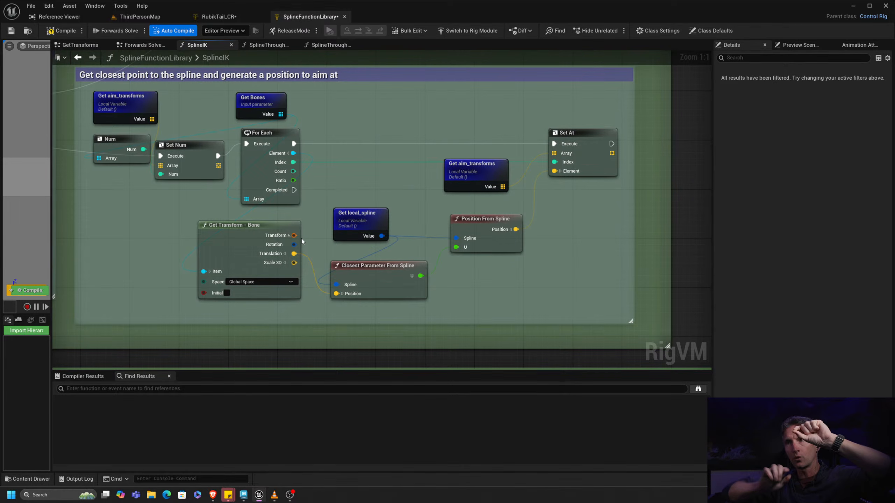
left_click(618, 167)
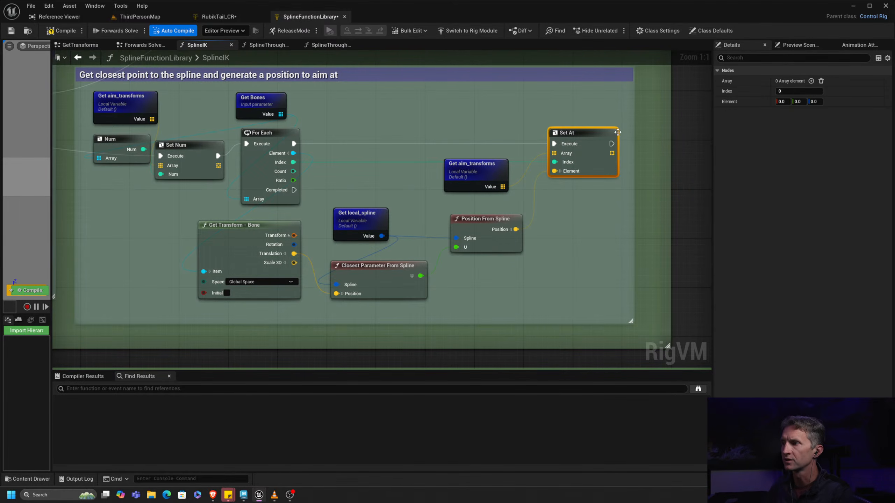
- Trace the execution flow to the section that attaches bones to the spline for twist, and examine its For Each loop and Attach nodes
scroll(520, 199, "down", 5)
scroll(492, 196, "up", 5)
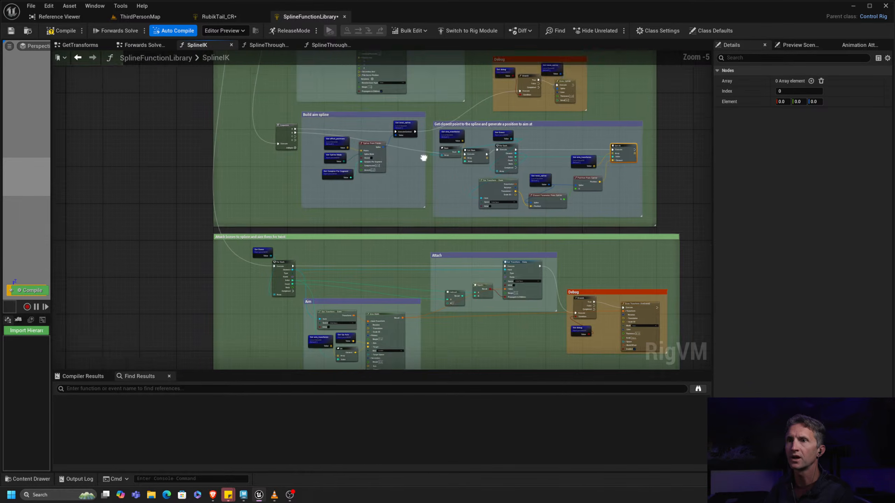
right_click_drag(126, 186, 386, 340)
right_click_drag(228, 174, 370, 331)
right_click_drag(272, 173, 324, 313)
right_click_drag(293, 160, 362, 304)
right_click_drag(355, 269, 308, 150)
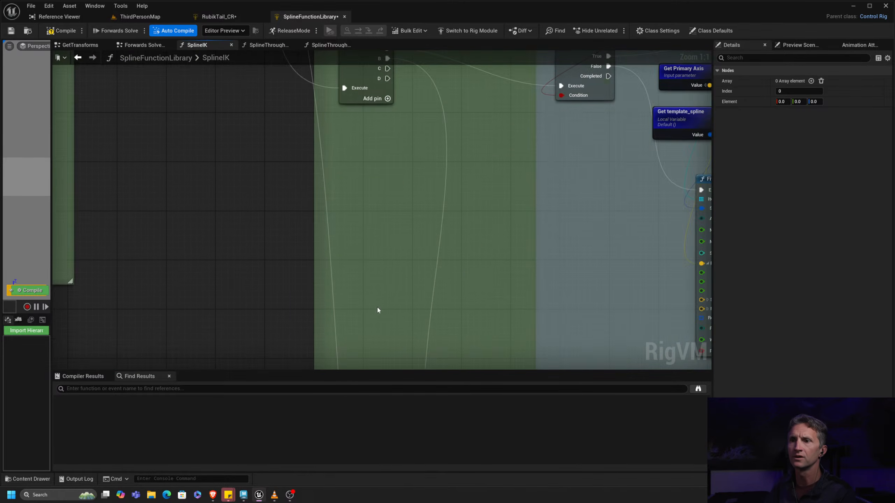
right_click_drag(377, 309, 303, 91)
right_click_drag(388, 299, 331, 122)
right_click_drag(375, 271, 384, 183)
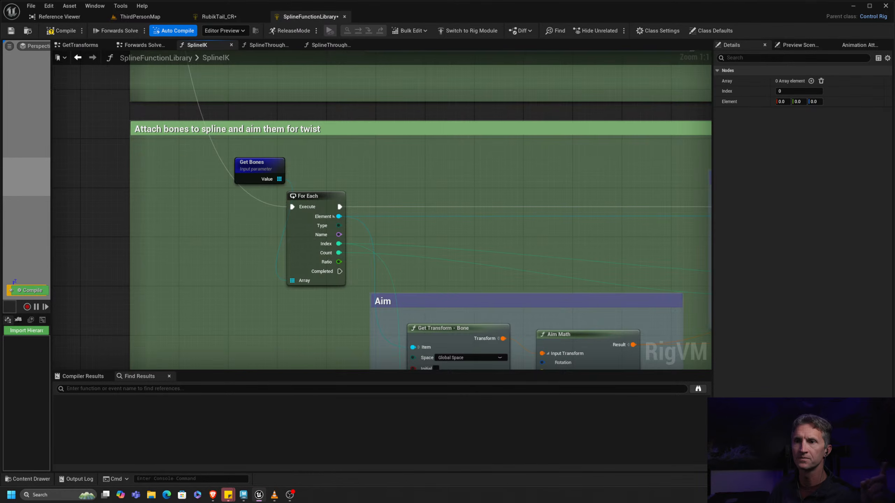
right_click_drag(450, 216, 375, 170)
right_click_drag(419, 202, 238, 202)
right_click_drag(479, 192, 266, 189)
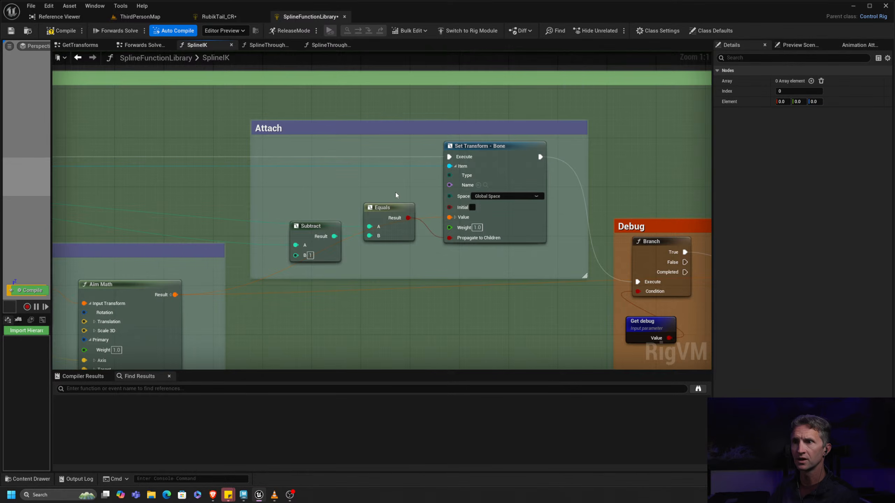
- Examine the Aim section's Aim Math node and the Get Transform, Get Up Axis and Get aim_transforms nodes that feed it
right_click_drag(361, 191, 666, 78)
right_click_drag(430, 146, 377, 113)
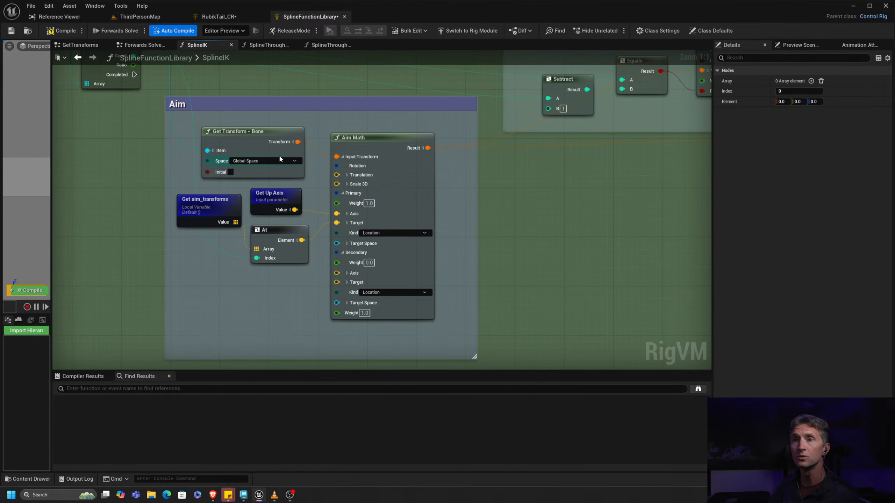
right_click_drag(296, 115, 233, 132)
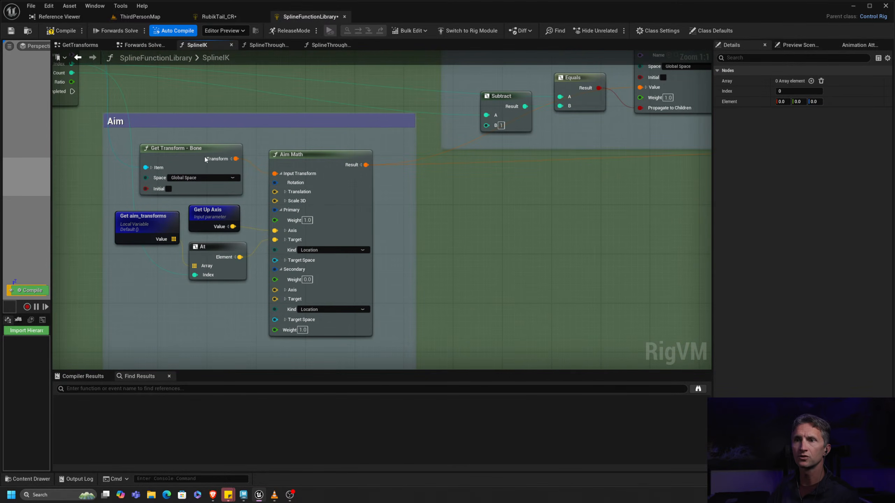
left_click(351, 181)
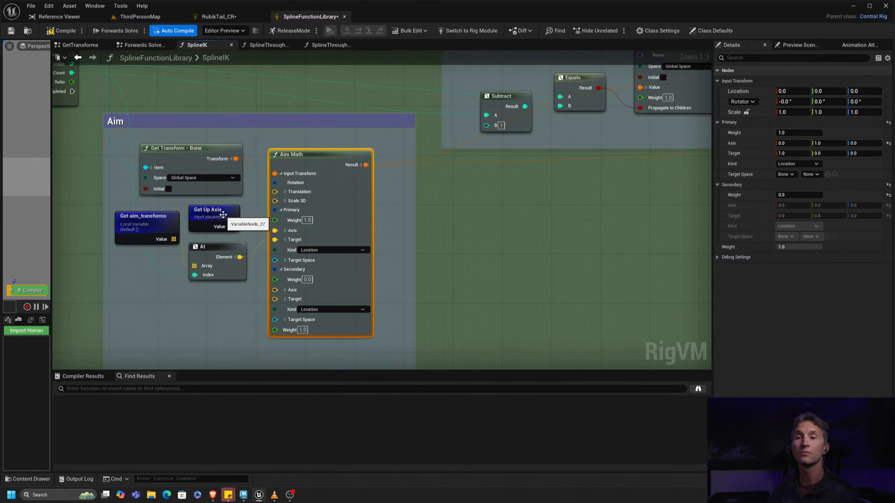
left_click(148, 227)
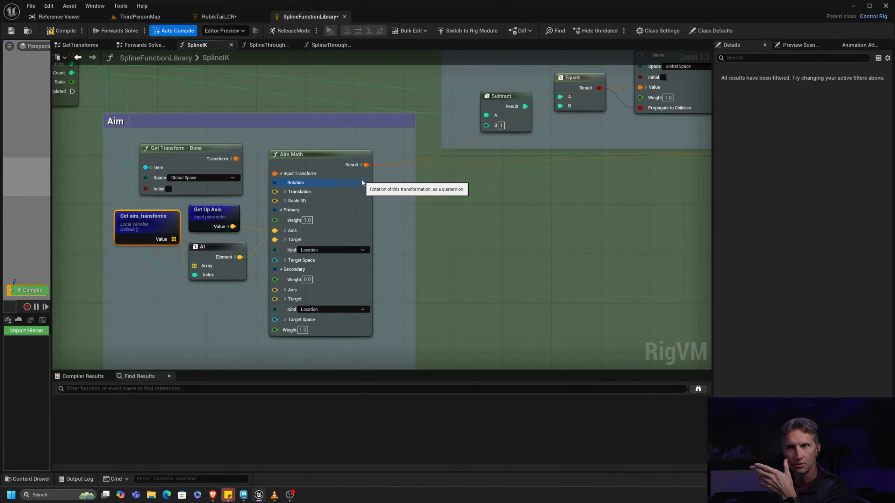
- Examine the section that attaches the end bone to the last control, including its Stretch branch and Parent Constraint nodes
right_click_drag(587, 187, 270, 241)
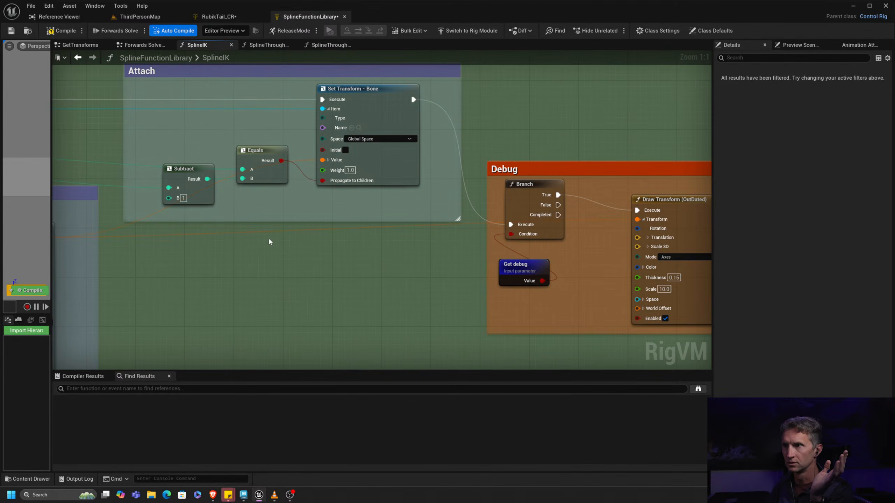
scroll(373, 250, "down", 7)
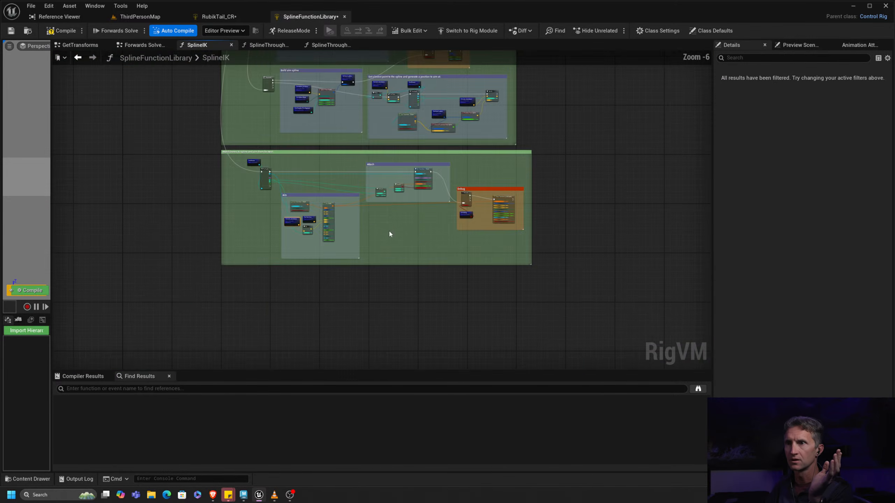
right_click_drag(388, 229, 381, 268)
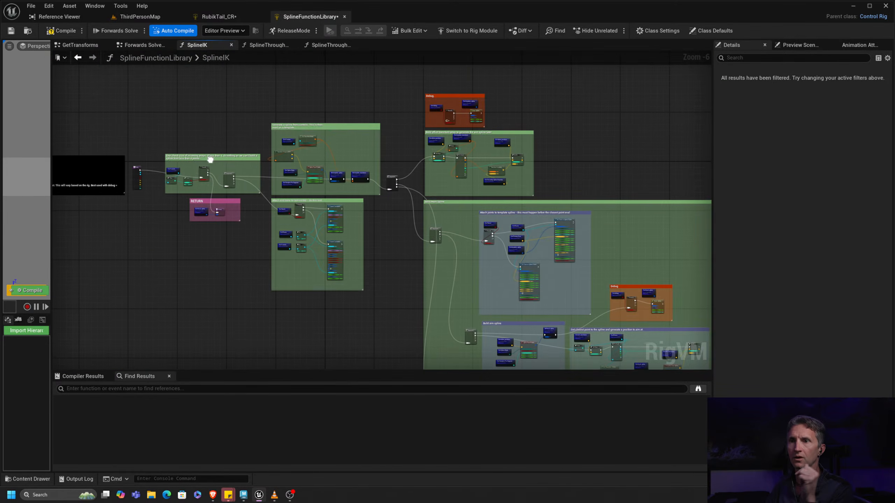
scroll(282, 205, "up", 7)
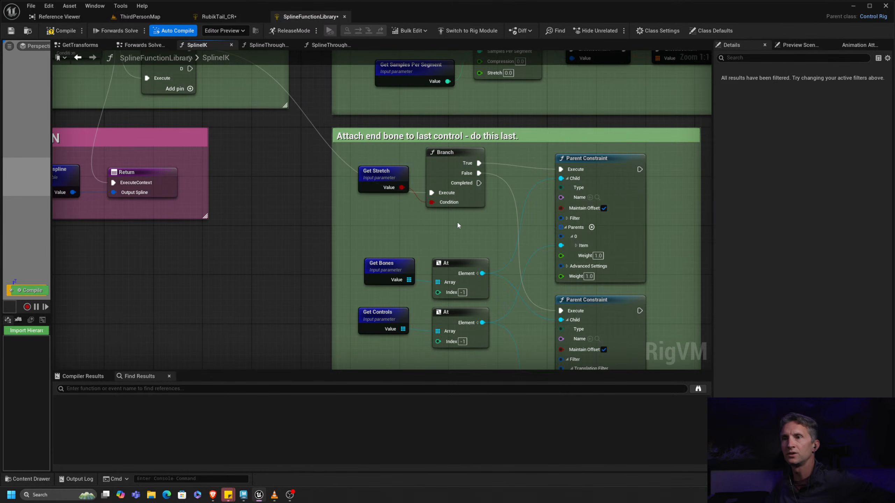
right_click_drag(463, 187, 382, 200)
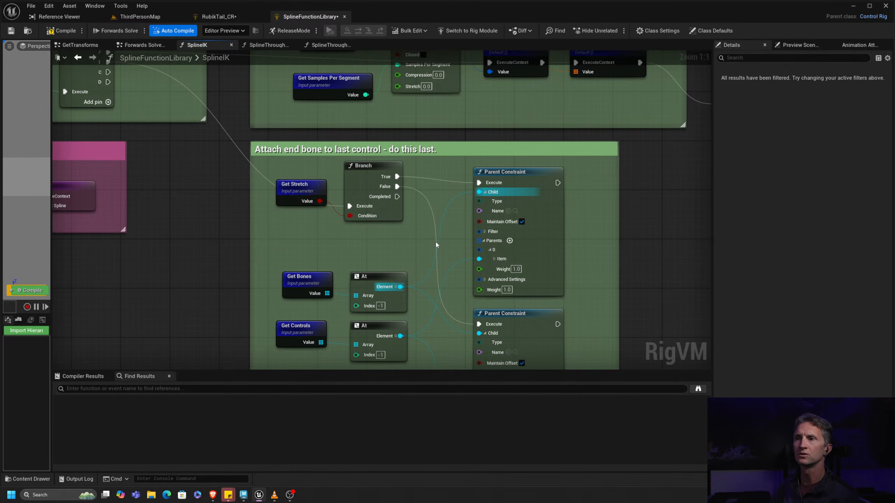
right_click_drag(423, 251, 391, 198)
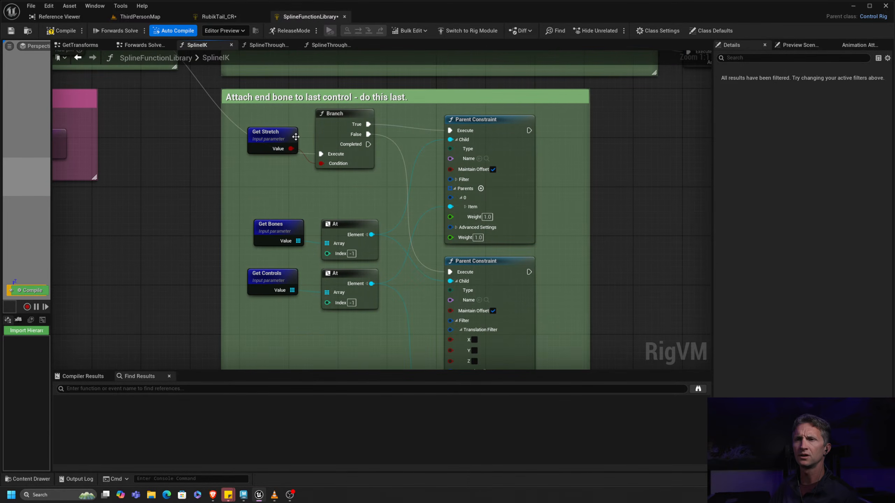
right_click_drag(430, 235, 423, 218)
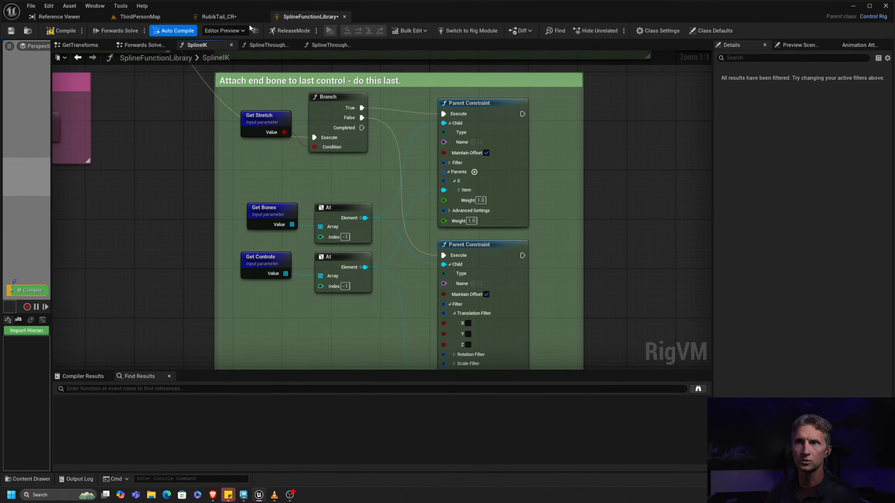
- Switch to RubikTail_CR, raise joint7_ctrl so the tail bends upward, and inspect the end joint
left_click(226, 16)
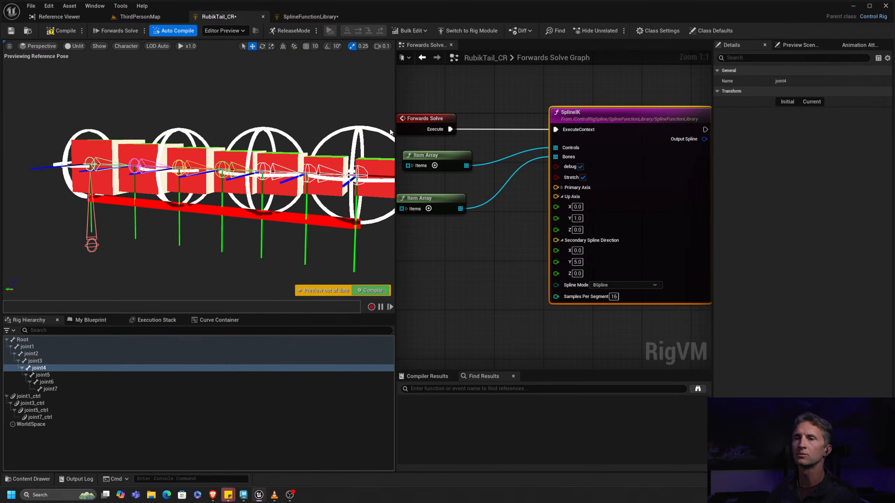
left_click_drag(241, 134, 295, 130, "alt")
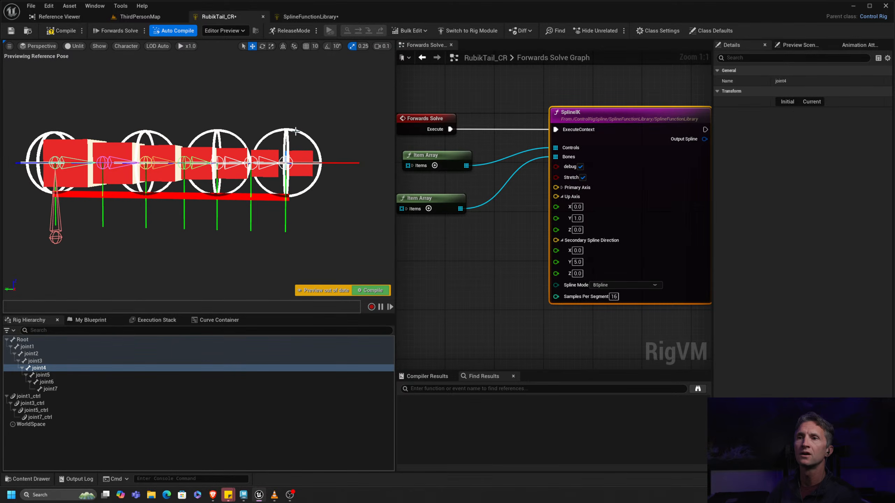
left_click(299, 151)
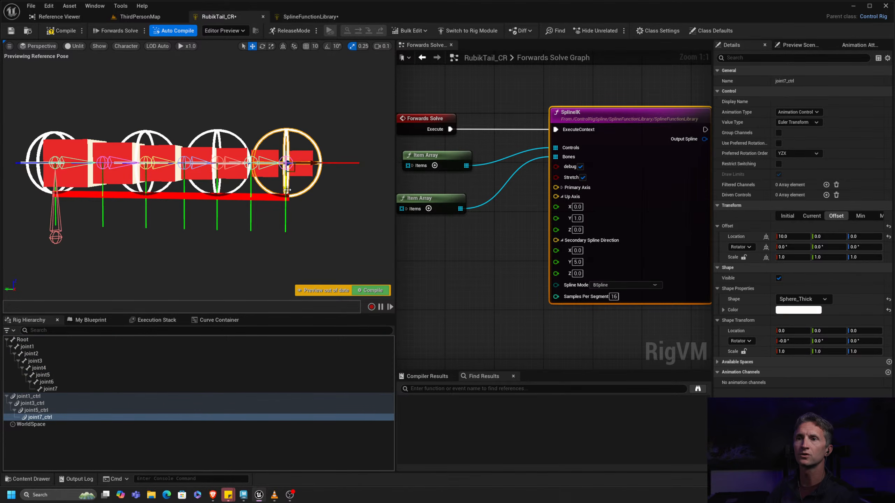
left_click_drag(287, 190, 288, 121)
middle_click_drag(273, 208, 274, 141, "alt")
scroll(326, 148, "up", 2)
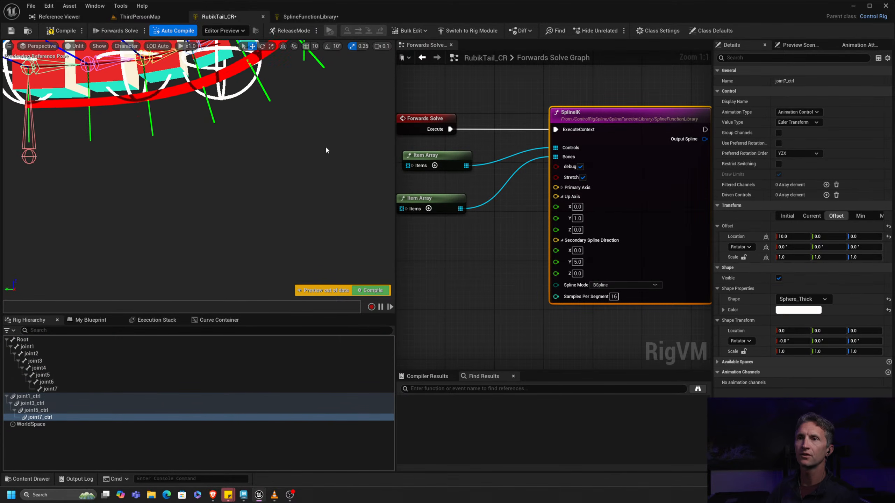
key("f")
right_click_drag(296, 177, 346, 208, "alt")
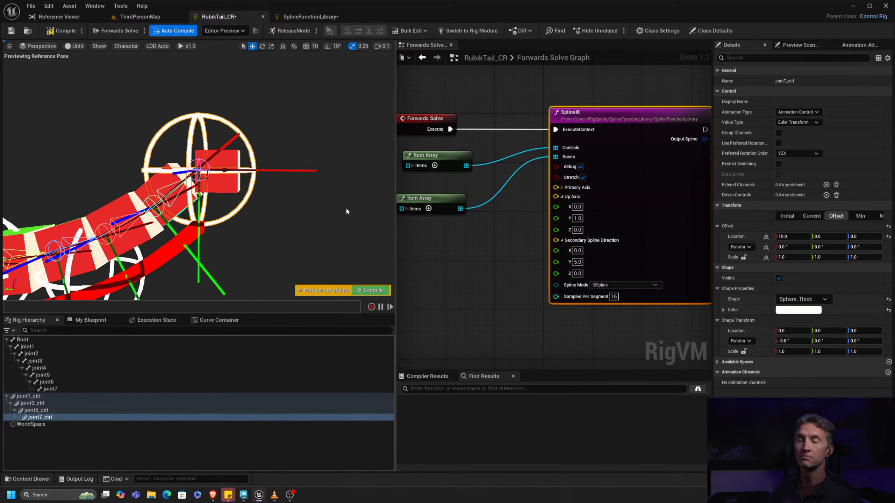
left_click_drag(346, 210, 338, 190, "alt")
middle_click_drag(310, 183, 342, 136, "alt")
left_click_drag(343, 137, 214, 89, "alt")
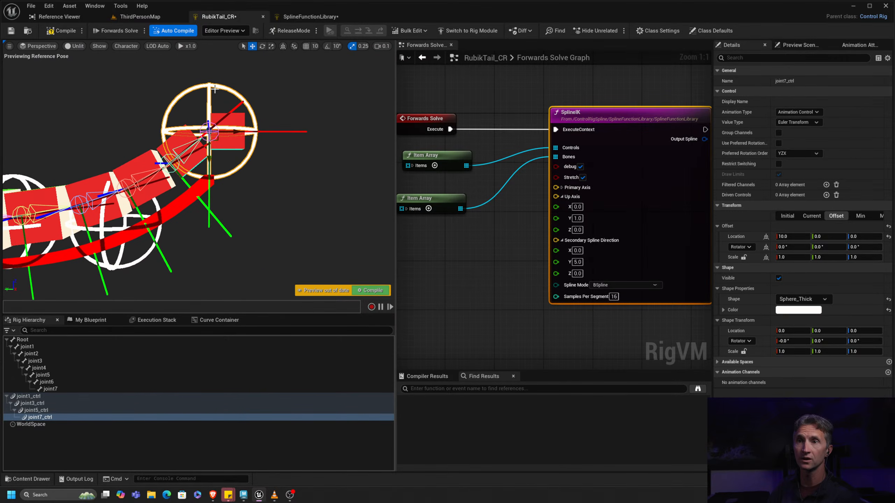
middle_click_drag(292, 135, 270, 157, "alt")
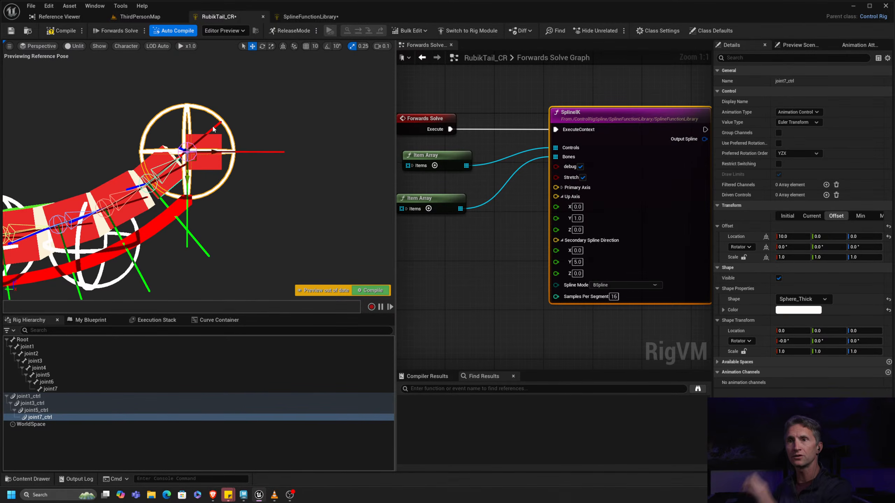
- Rotate joint7_ctrl upward to follow the bend of the tail, and test how the end joint reacts
key("e")
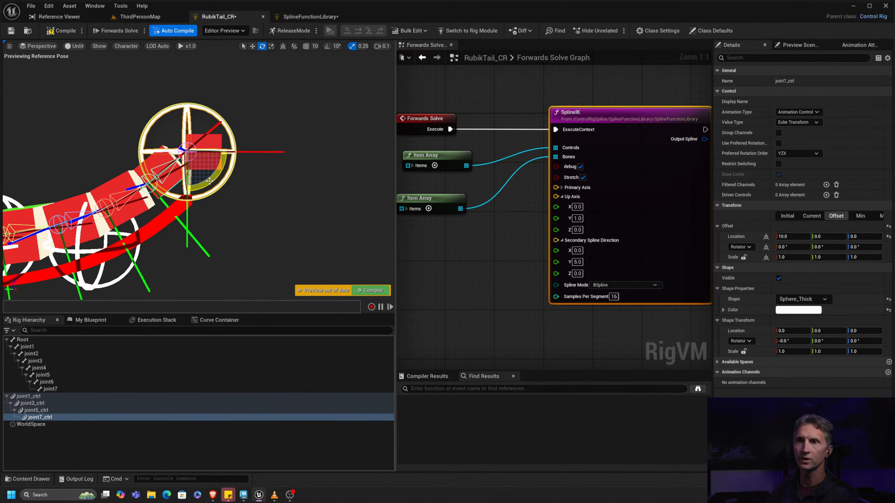
left_click_drag(209, 181, 259, 143)
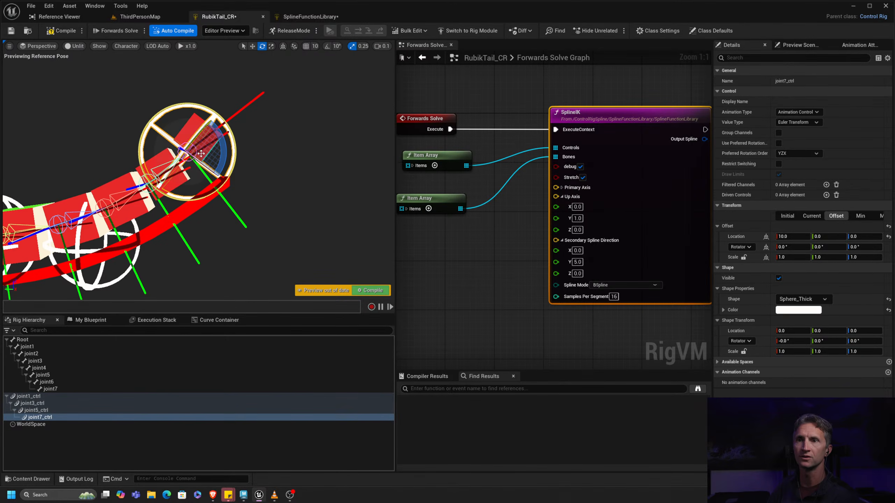
left_click_drag(206, 153, 204, 169)
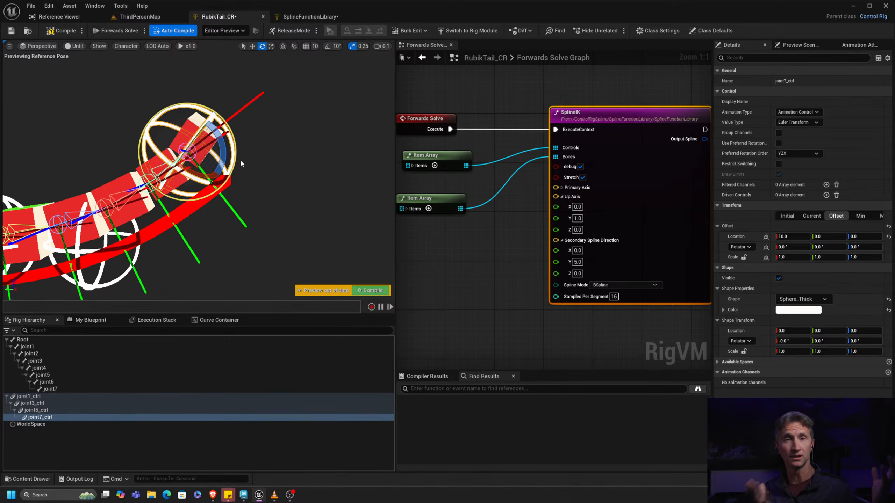
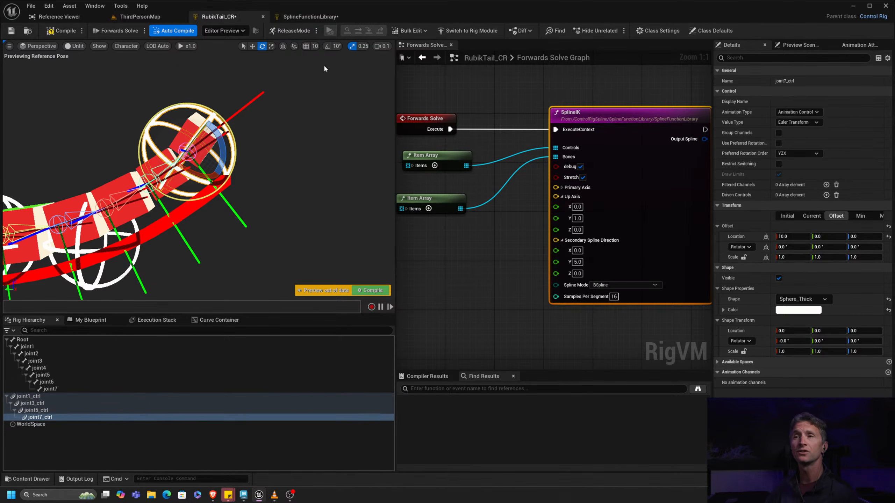
- Return to SplineFunctionLibrary, and examine how the last elements of Bones and Controls feed the two Parent Constraint nodes
key("ctrl+Tab")
right_click_drag(233, 276, 198, 275)
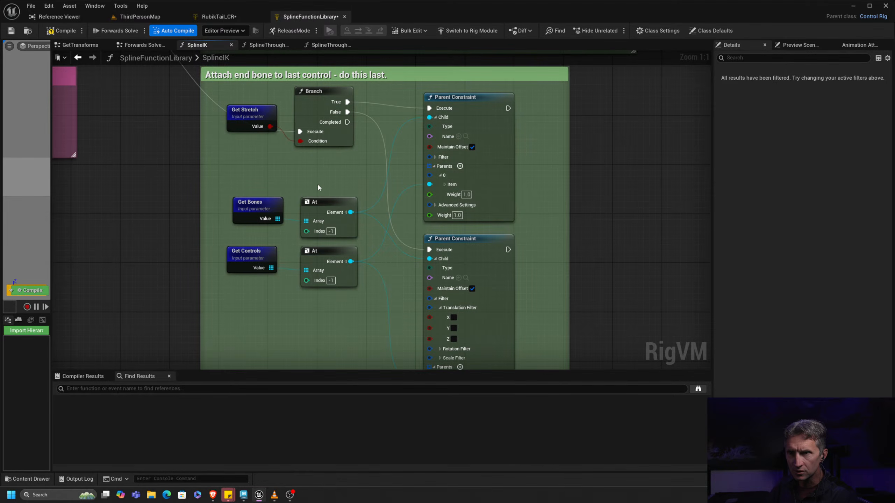
right_click_drag(365, 305, 328, 250)
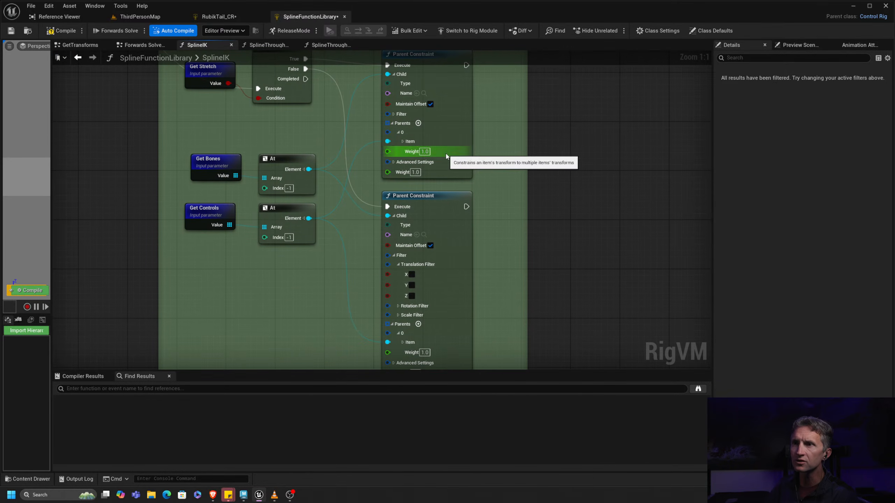
right_click_drag(500, 202, 483, 183)
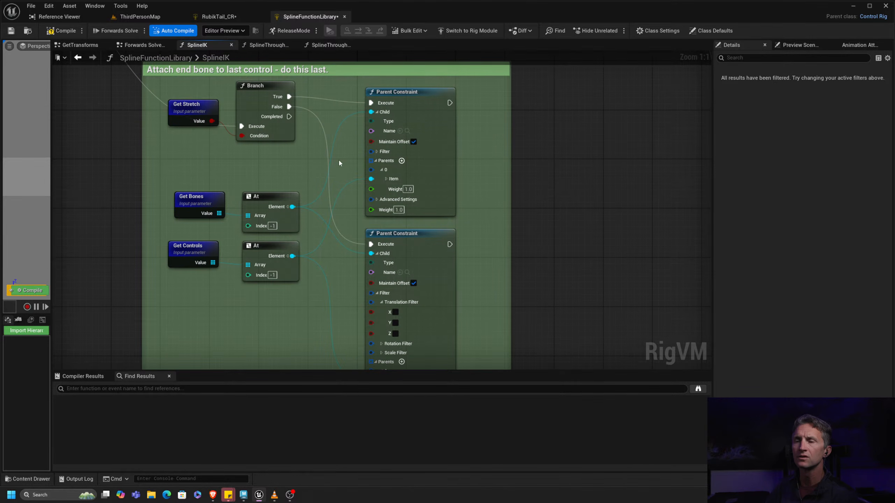
right_click_drag(248, 301, 258, 272)
right_click_drag(250, 141, 256, 174)
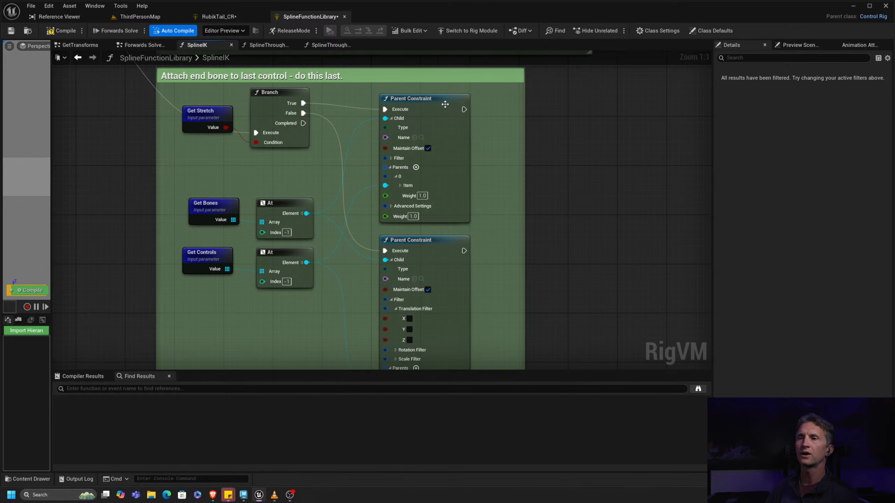
left_click(215, 203)
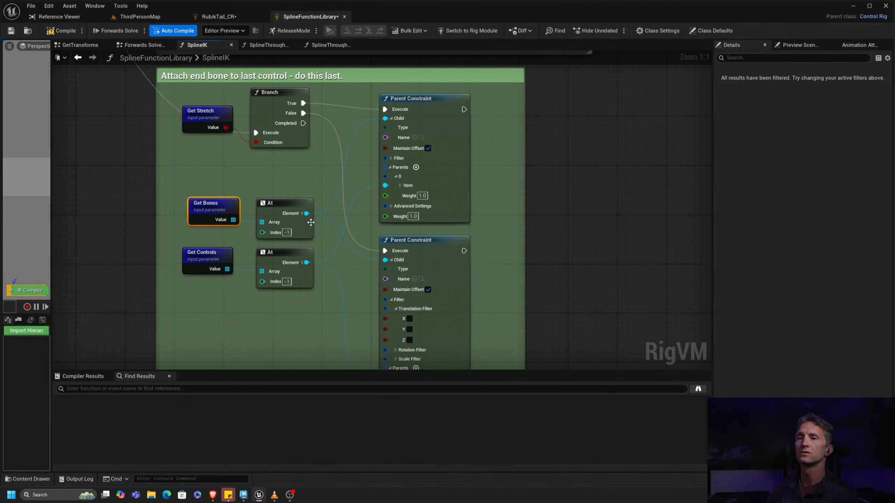
right_click_drag(471, 236, 479, 178)
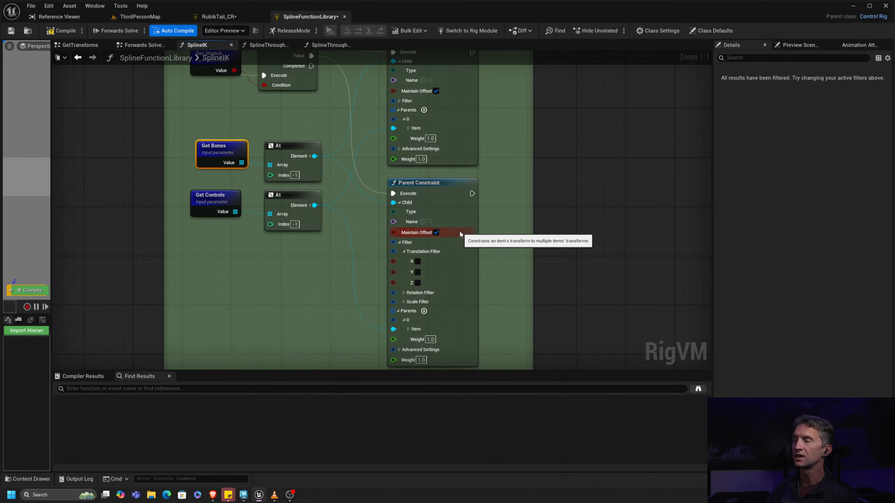
- Review the overall SplineIK graph, and examine the template spline section with its Stretch branch and Fit Chain on Spline Curve nodes
scroll(461, 234, "down", 7)
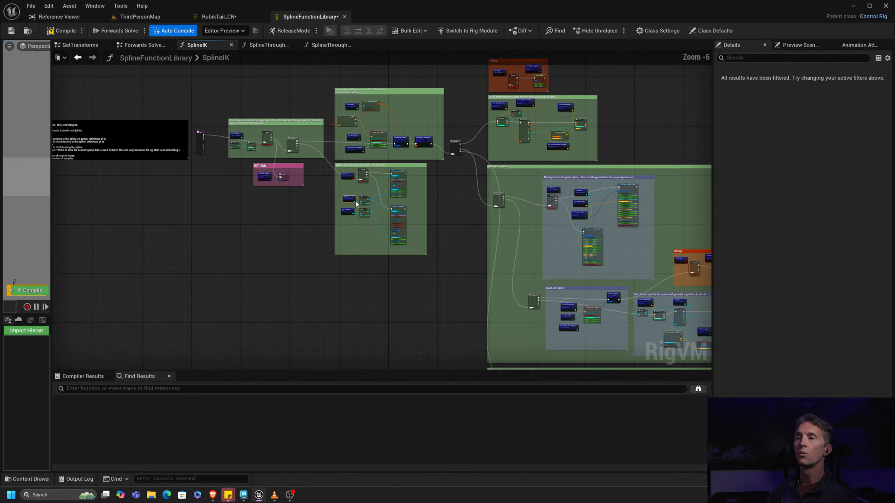
right_click_drag(421, 200, 335, 213)
right_click_drag(457, 254, 387, 216)
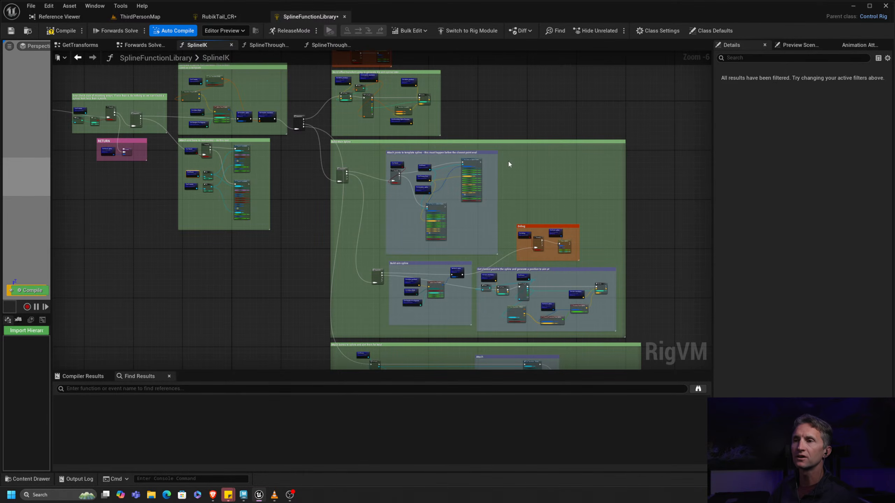
scroll(508, 164, "up", 6)
right_click_drag(384, 221, 602, 148)
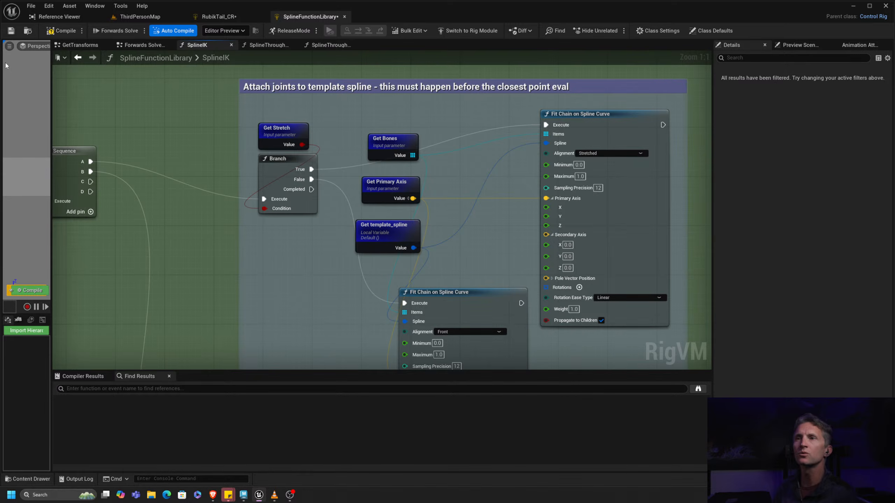
- Locate the SplineFunctionLibrary asset in the Content Browser, reveal its file in File Explorer, and move that window off this screen
left_click(28, 32)
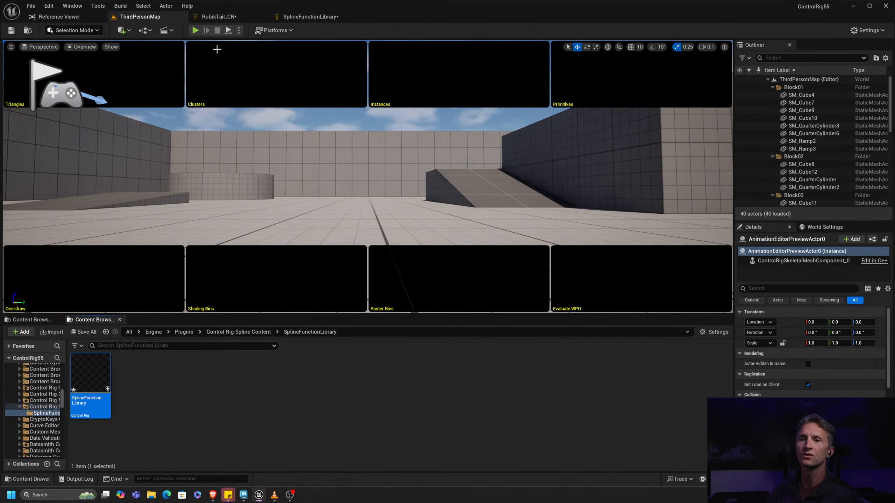
right_click(93, 373)
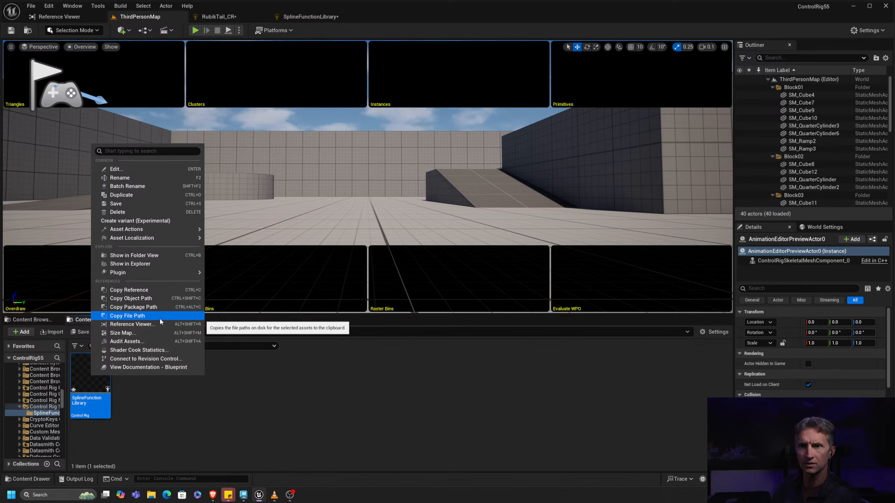
left_click(169, 263)
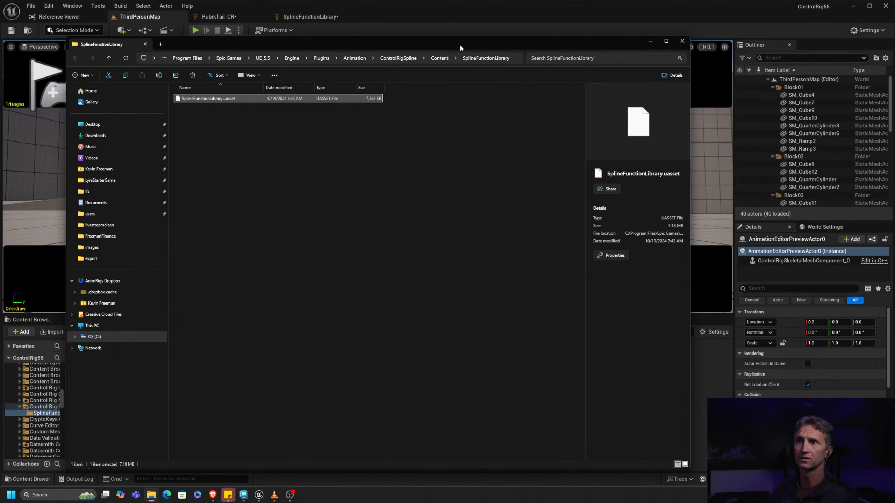
left_click_drag(440, 45, 894, 48)
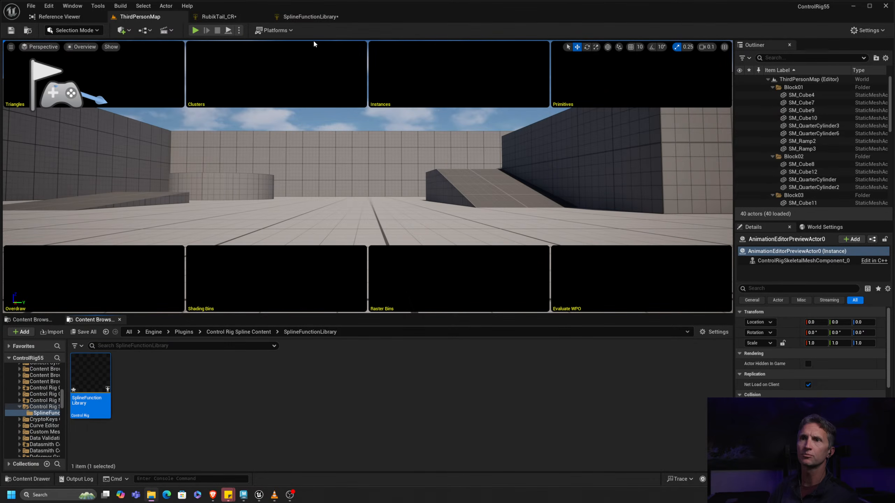
- Check the SplineIK node in RubikTail_CR, return to SplineFunctionLibrary, and review the overall SplineIK graph
left_click(225, 16)
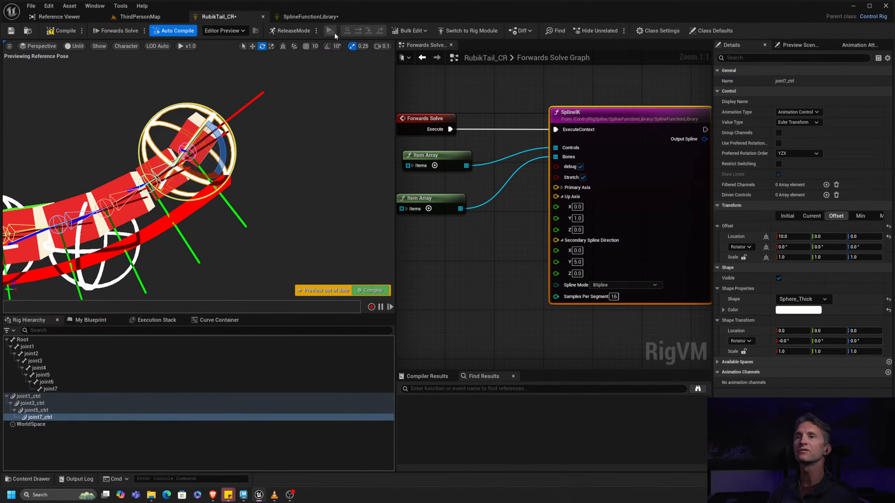
left_click(328, 16)
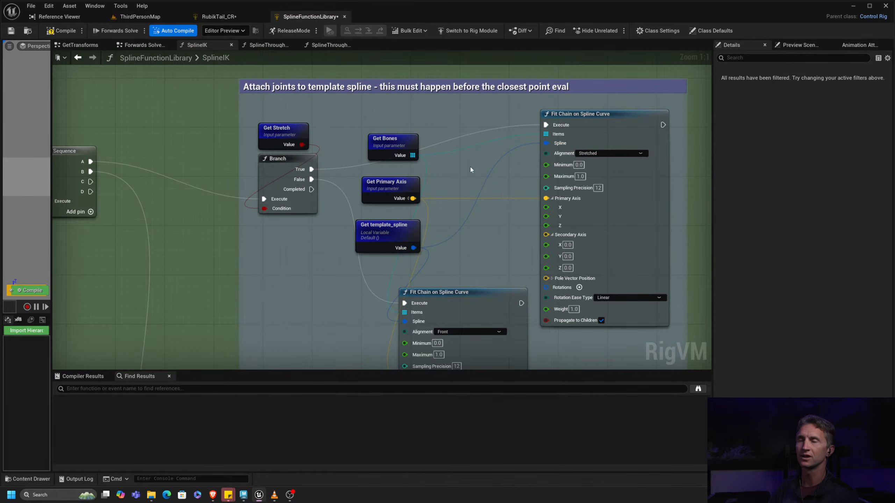
scroll(362, 137, "down", 13)
right_click_drag(483, 126, 434, 159)
scroll(434, 158, "up", 6)
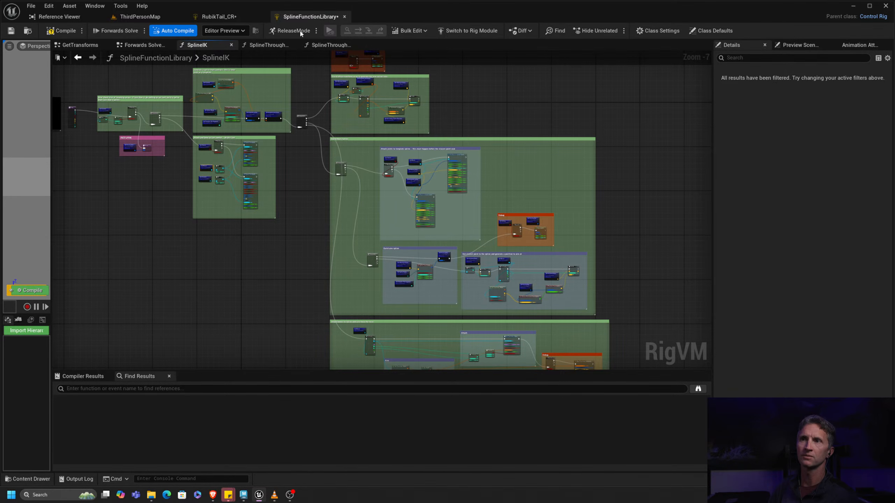
- Examine the section that attaches bones to the spline and aims them for twist, and the Fit Chain on Spline Curve node
right_click_drag(332, 301, 300, 188)
scroll(316, 234, "up", 7)
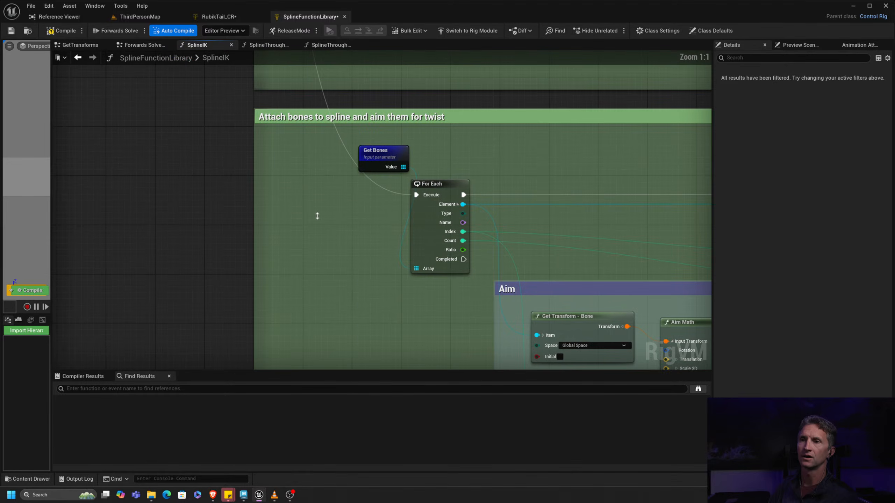
scroll(458, 176, "down", 4)
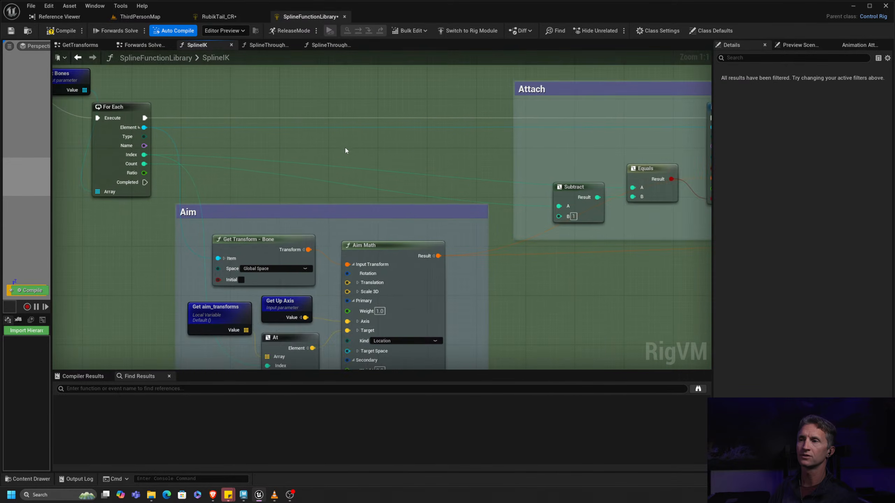
scroll(345, 151, "down", 2)
scroll(383, 182, "down", 2)
right_click_drag(329, 122, 343, 227)
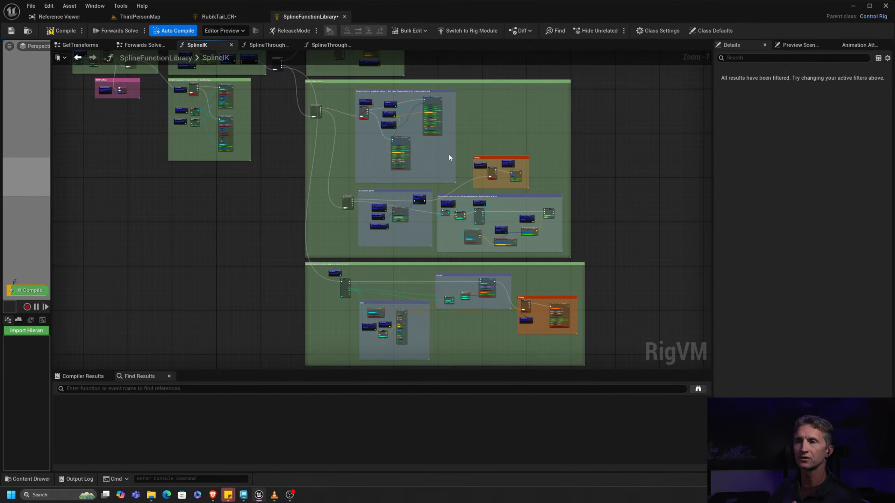
scroll(449, 158, "up", 8)
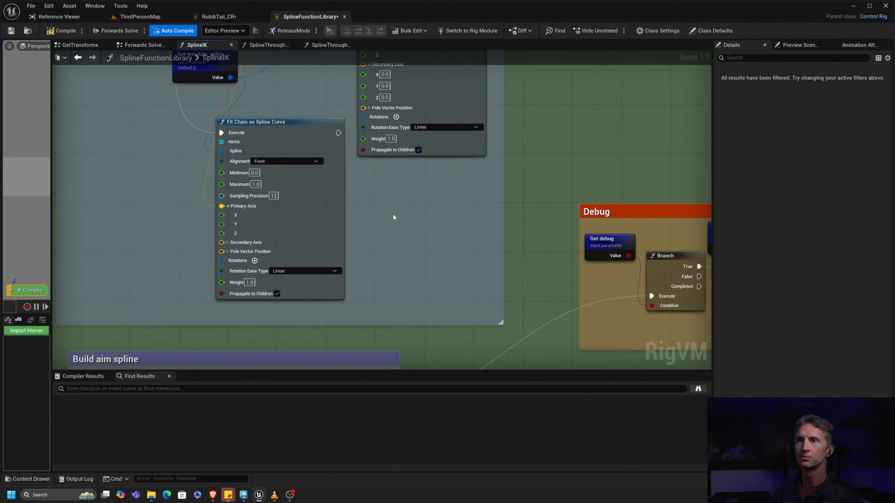
- Open the mcat_CtrlRig modular rig from Characters/Mcat/Mesh and inspect the cat's tail bones from the side
left_click(153, 17)
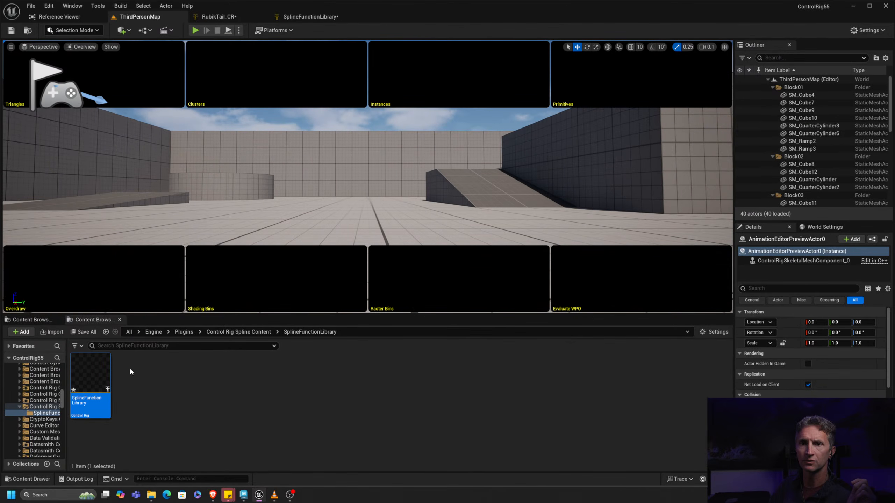
scroll(16, 439, "up", 3)
scroll(16, 439, "up", 5)
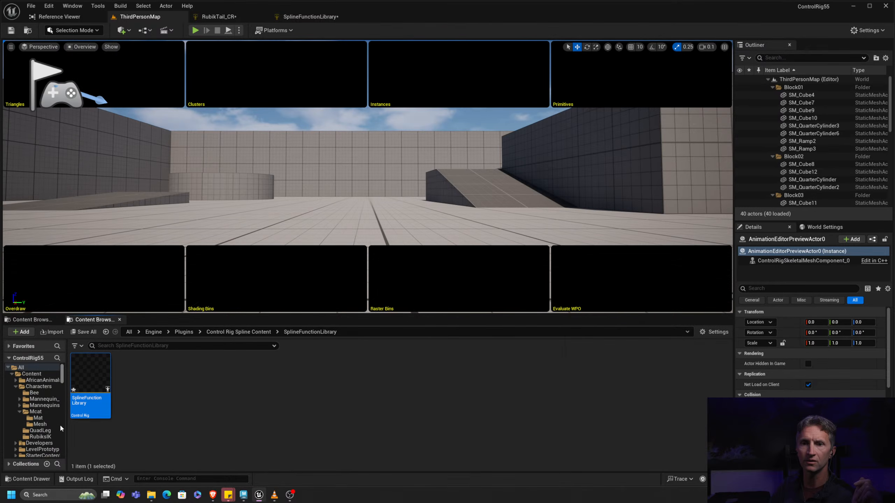
left_click(53, 422)
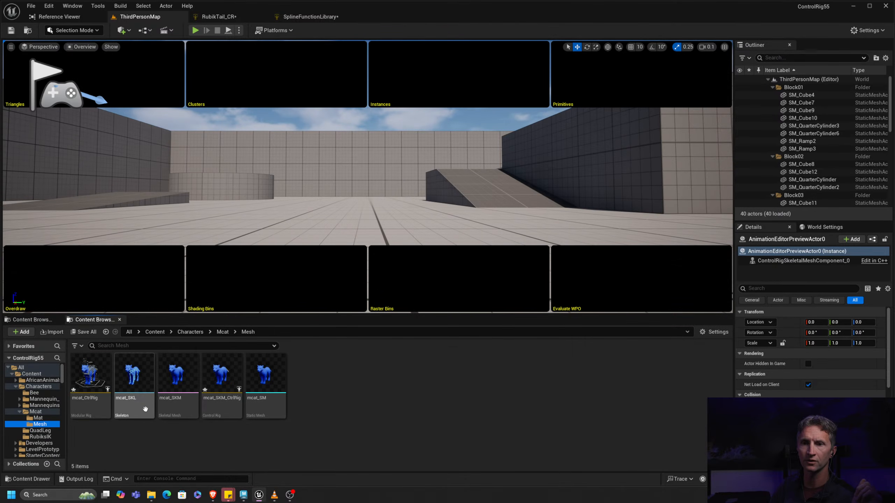
double_click(91, 375)
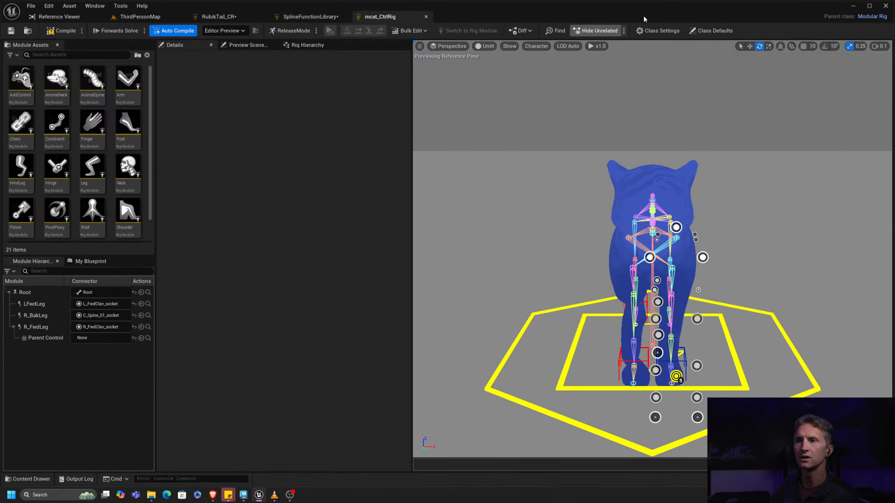
left_click_drag(575, 194, 515, 185, "alt")
middle_click_drag(515, 185, 601, 187, "alt")
mouse_move(601, 187)
left_mouse_down("alt")
mouse_move(599, 163)
mouse_move(603, 174)
left_mouse_up("alt")
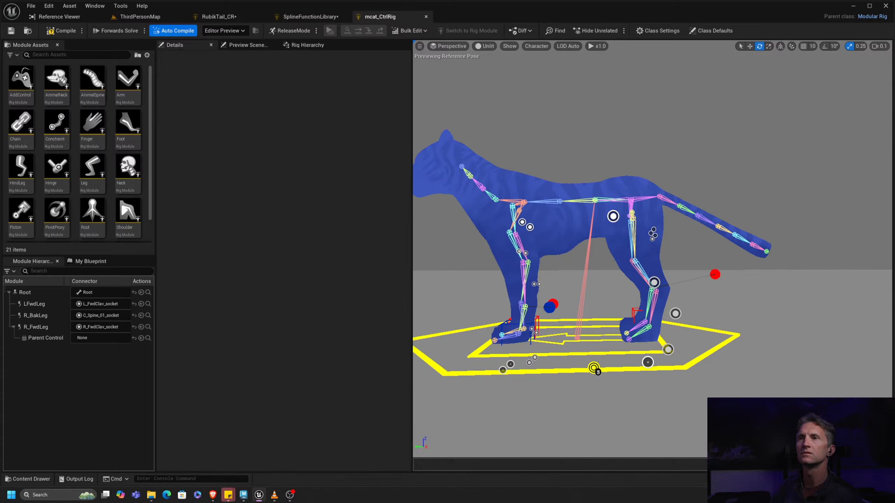
left_click_drag(603, 175, 605, 176, "alt")
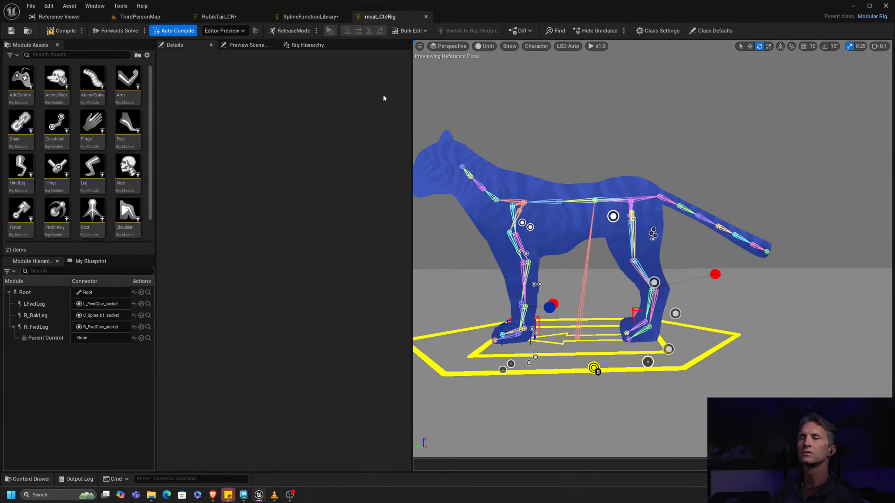
- Locate RubikTail_CR's folder, create a Modular Rig from the RubikTail_SKM skeletal mesh there, and open it
left_click(148, 16)
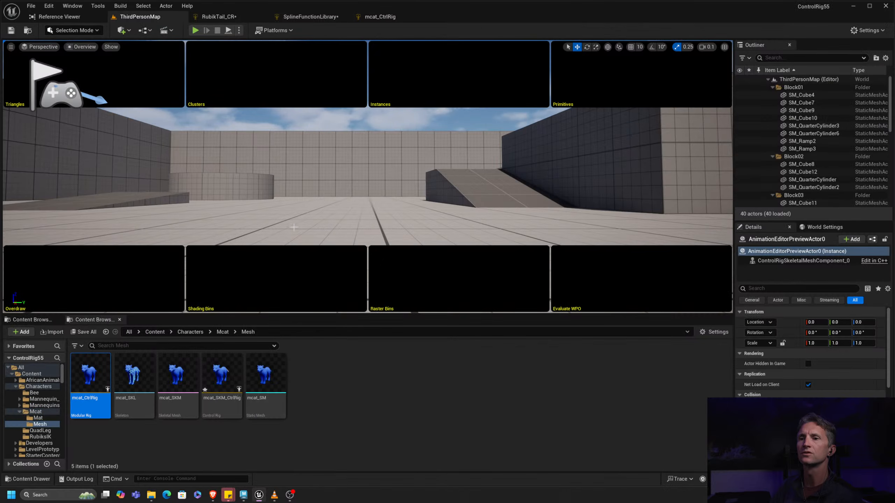
left_click(219, 16)
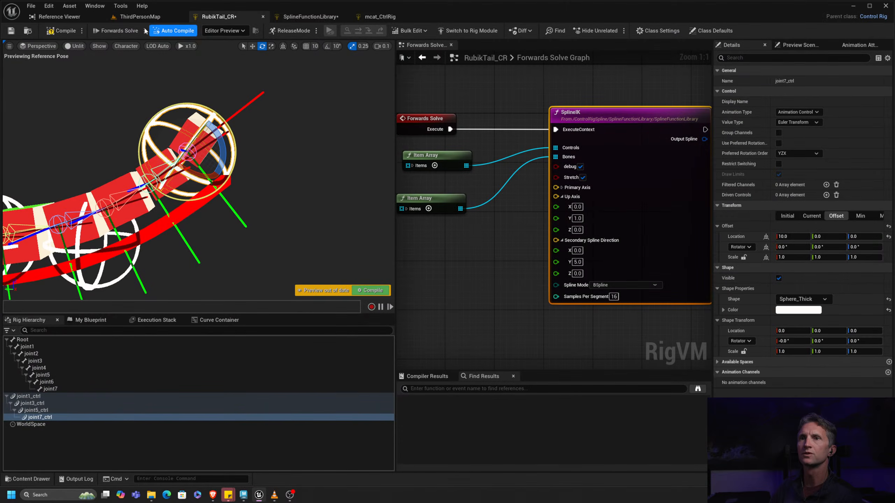
left_click(27, 30)
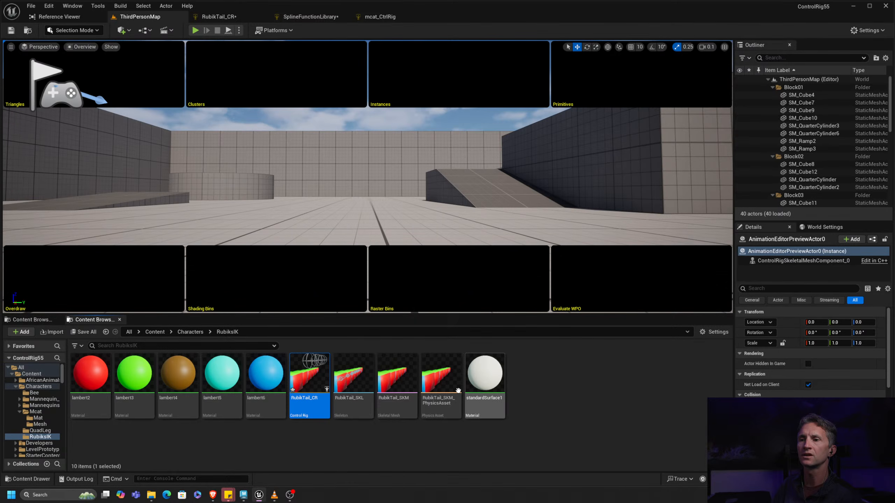
left_click(398, 379)
right_click(399, 378)
mouse_move(495, 91)
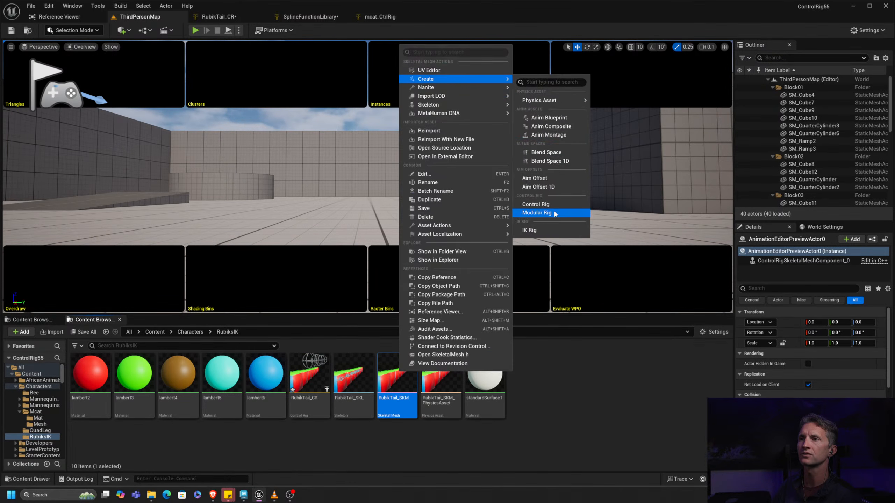
left_click(554, 213)
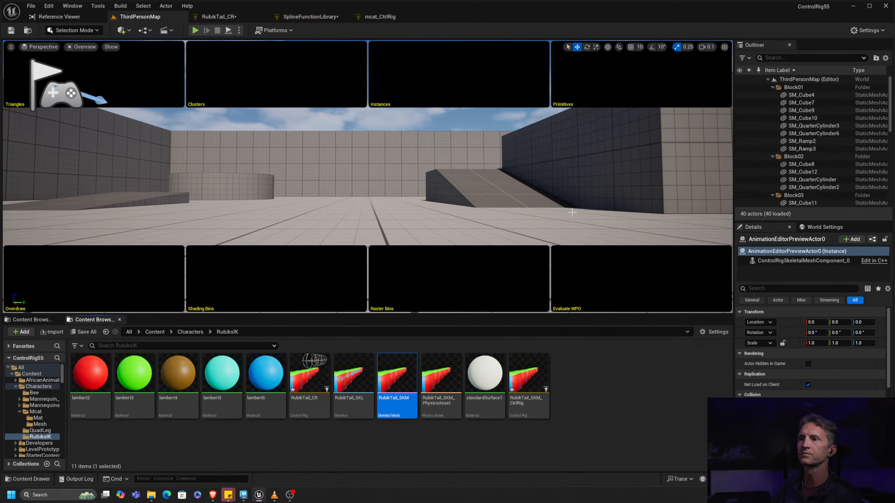
double_click(538, 369)
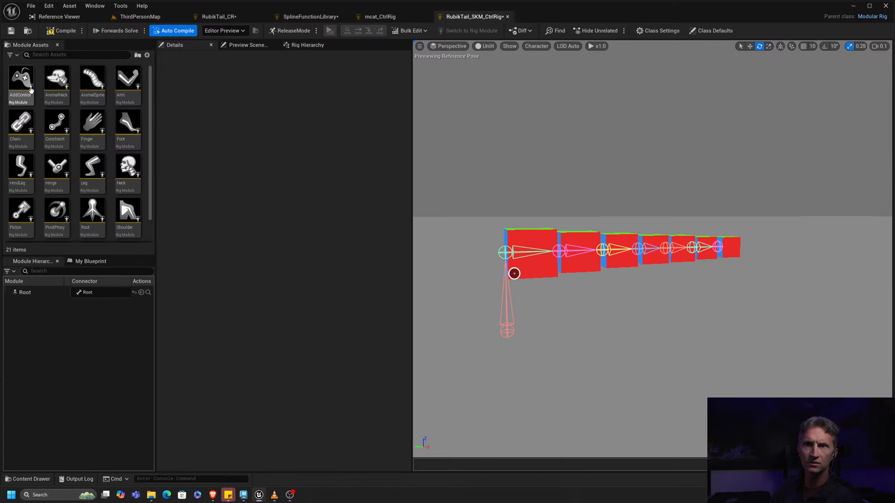
- Try to add a Tail module under Root and assign the target of its primary connector
mouse_move(126, 162)
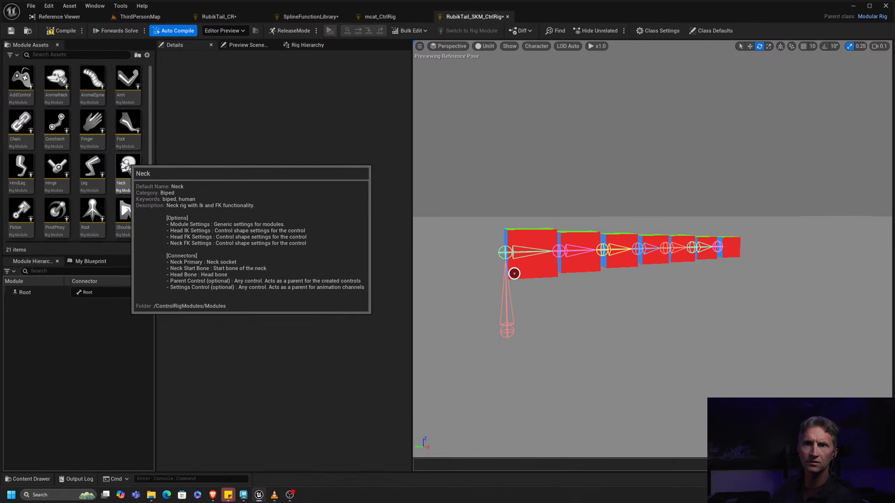
left_click_drag(148, 146, 152, 211)
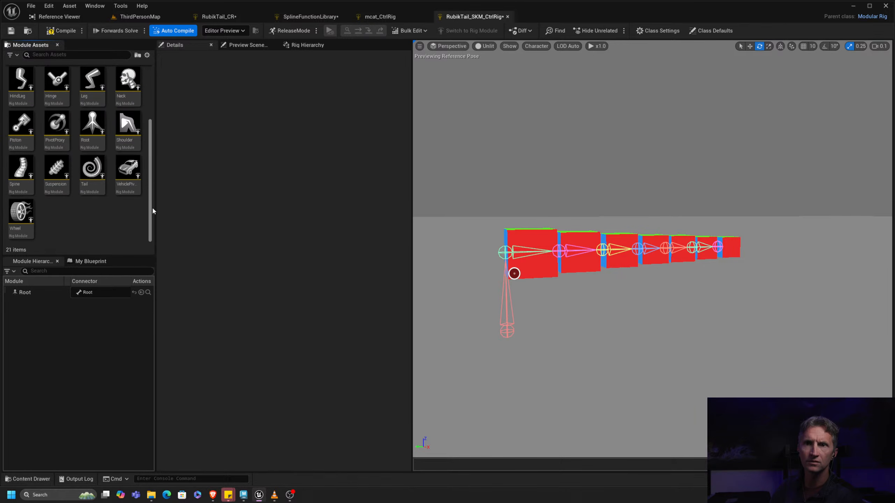
left_click_drag(93, 169, 33, 294)
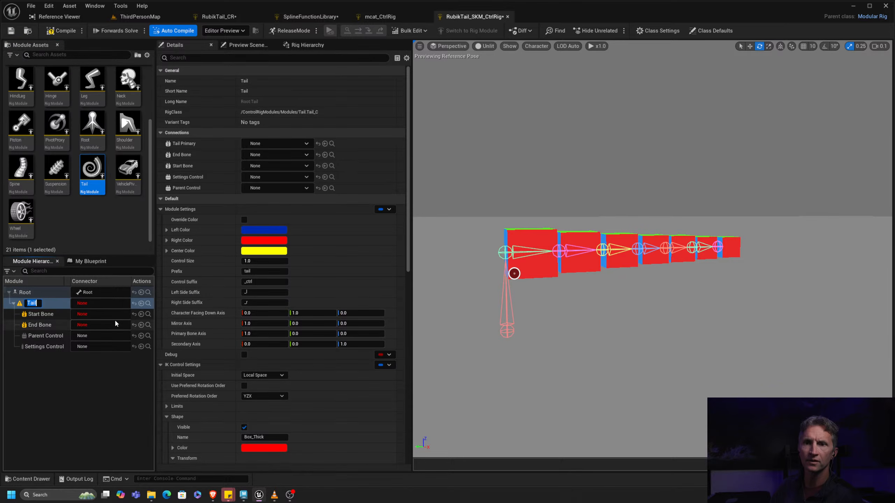
left_click(121, 303)
left_click(119, 341)
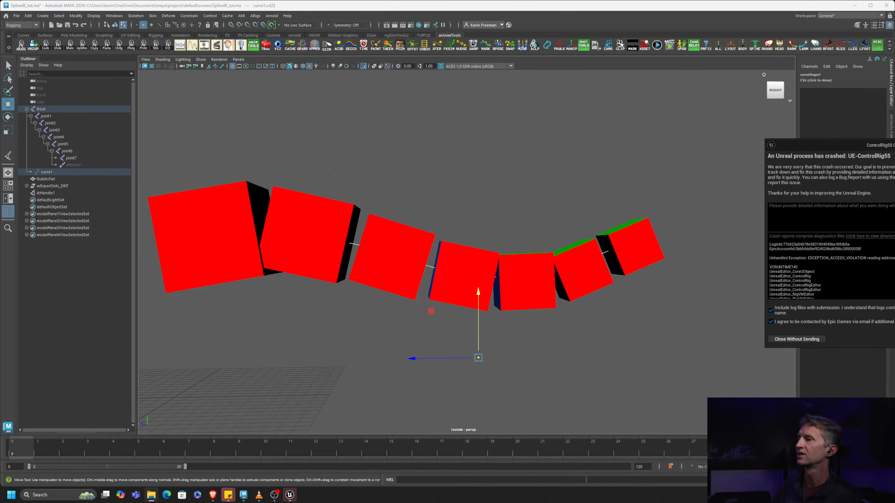
- Dismiss the crash report without sending it, and reopen the ControlRig55 project from the Epic Games Launcher library
left_click(796, 339)
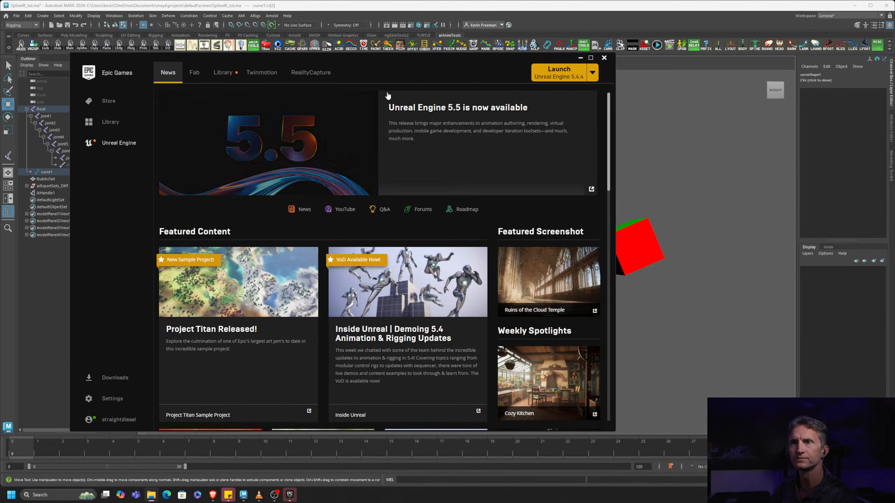
left_click(222, 74)
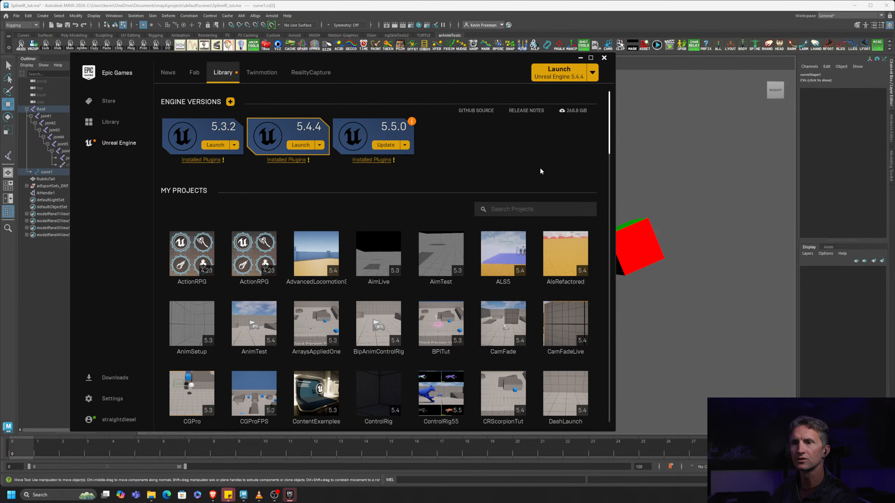
left_click_drag(609, 146, 610, 175)
double_click(446, 210)
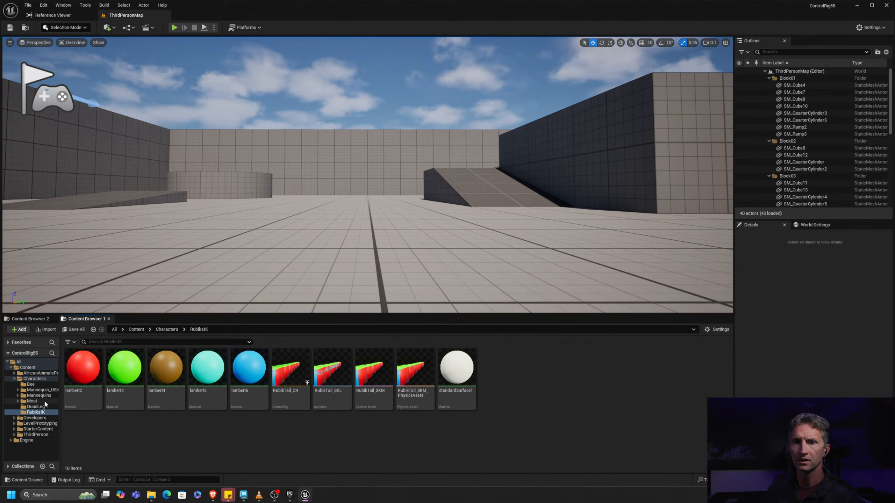
- Open the mcat_CtrlRig modular rig from the Characters/Mcat/Mesh folder in the reloaded project
left_click(39, 407)
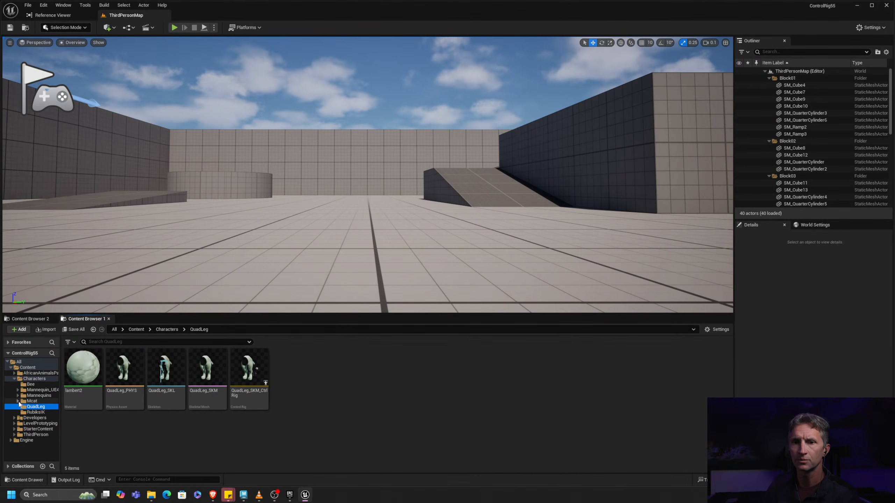
left_click(18, 401)
left_click(33, 407)
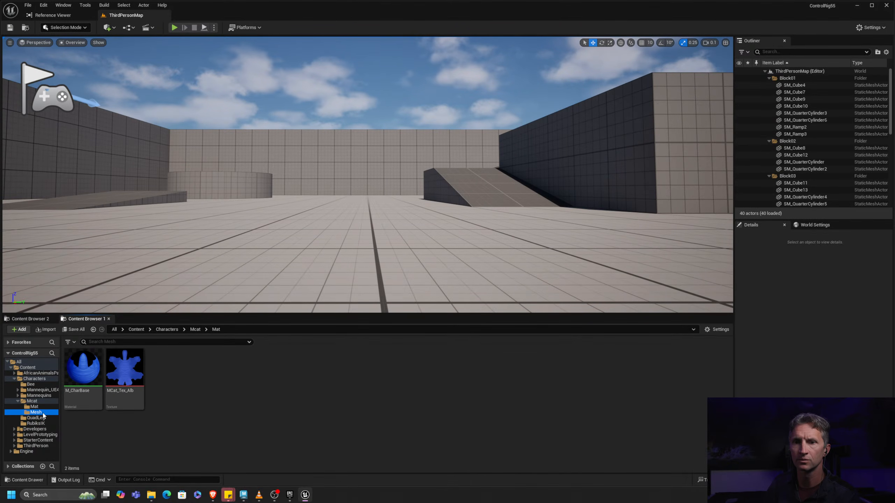
double_click(83, 367)
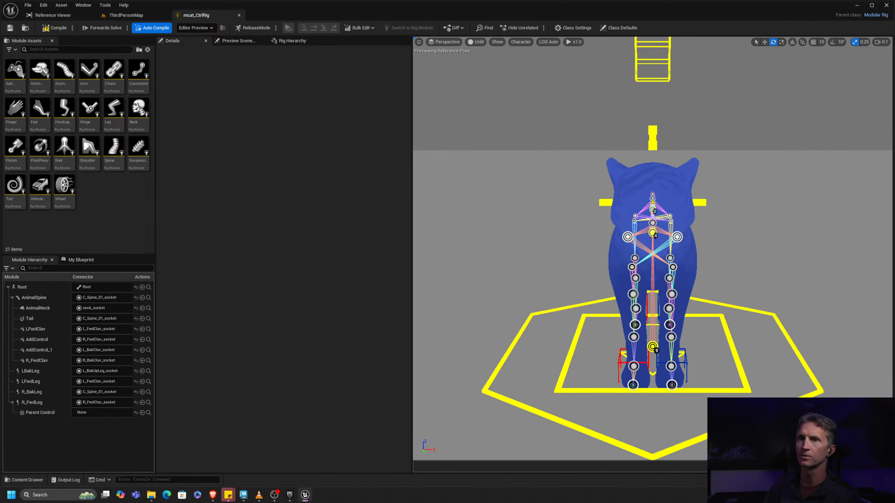
- Raise the second main tail control on the cat rig to test the tail's bend, and undo the move
left_click_drag(792, 196, 717, 190, "alt")
middle_click_drag(717, 190, 644, 168, "alt")
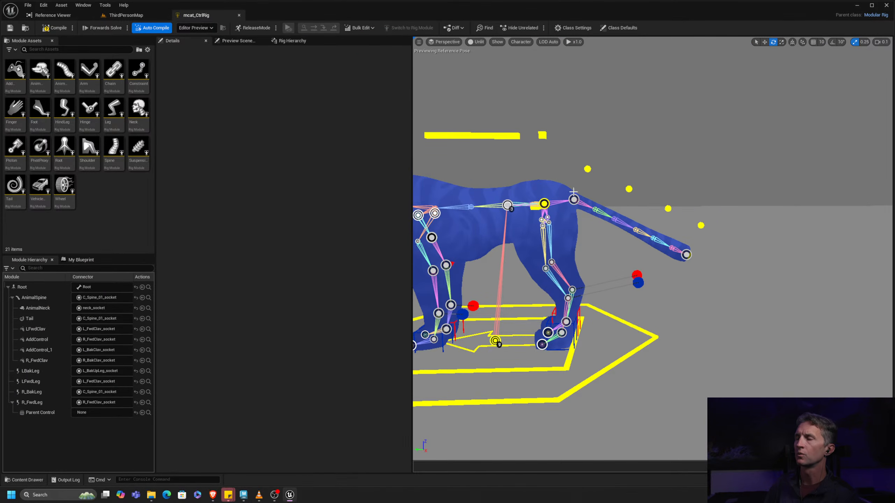
right_click_drag(573, 192, 632, 188, "alt")
middle_click_drag(632, 188, 669, 197, "alt")
left_click_drag(669, 197, 653, 167, "alt")
middle_click_drag(654, 167, 690, 175, "alt")
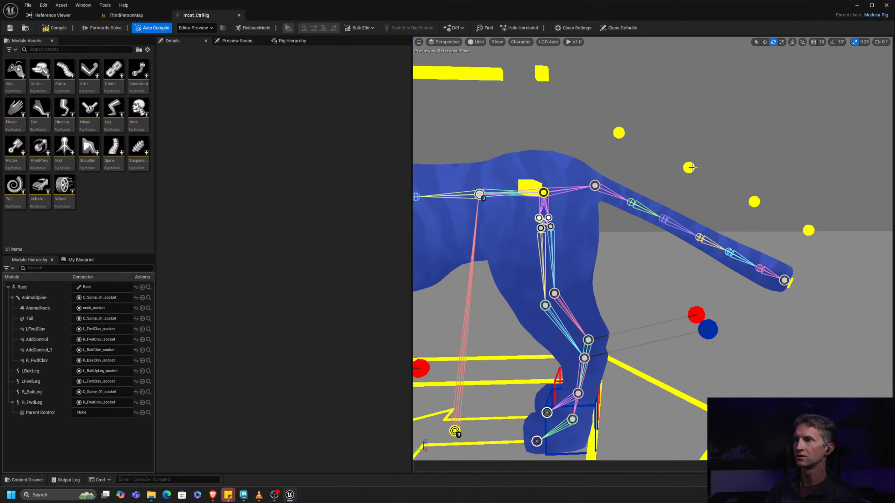
left_click(662, 217)
left_click_drag(649, 240, 659, 179)
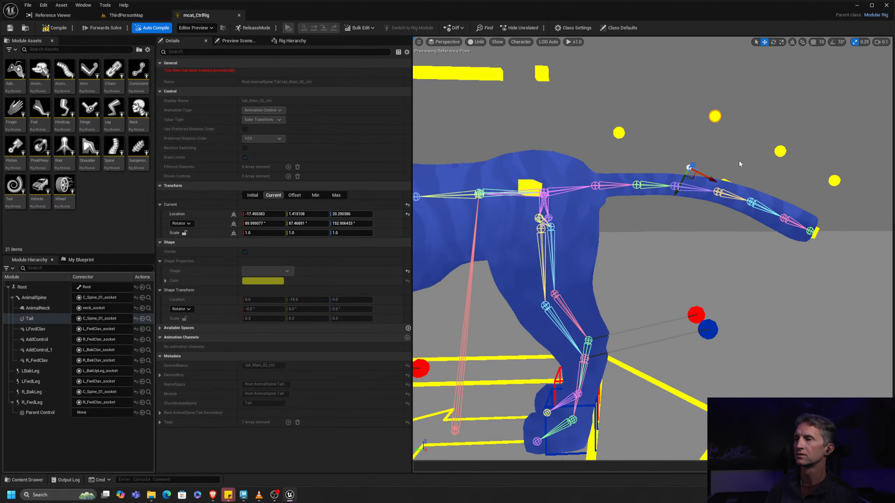
key("ctrl+z")
- Lower the same tail control to test how the tail follows, and close mcat_CtrlRig
middle_click_drag(728, 163, 721, 171, "alt")
mouse_move(680, 196)
left_mouse_down("alt")
mouse_move(699, 198)
mouse_move(680, 196)
left_mouse_up("alt")
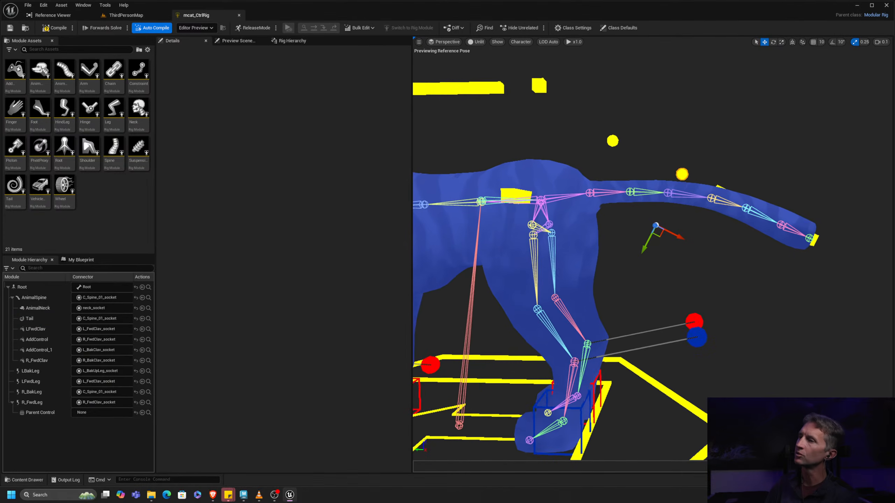
left_click_drag(643, 243, 611, 285)
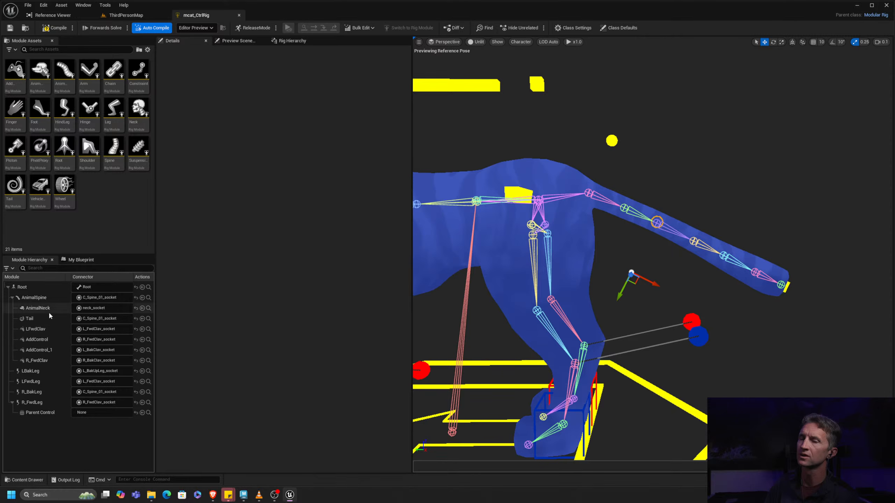
left_click(238, 14)
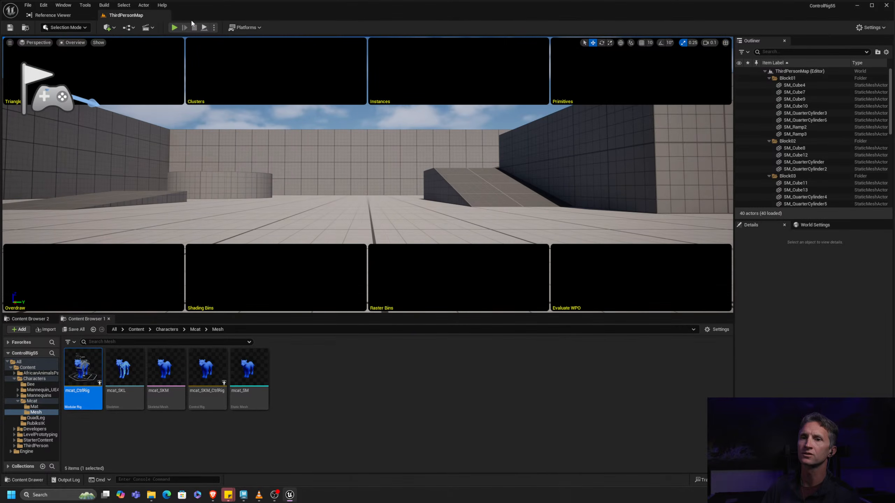
- Create a modular rig from the RubikTail_SKM skeletal mesh in Characters/RubiksIK, open it and dock its editor in the main window
left_click(36, 423)
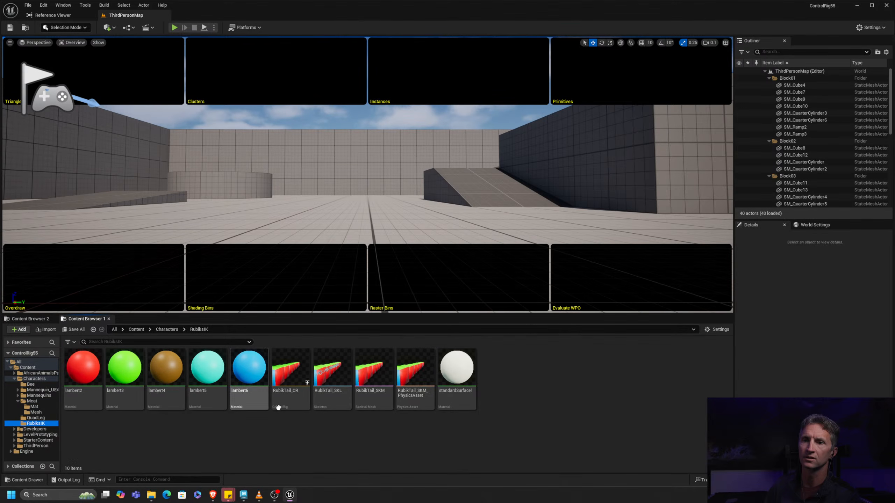
right_click(382, 377)
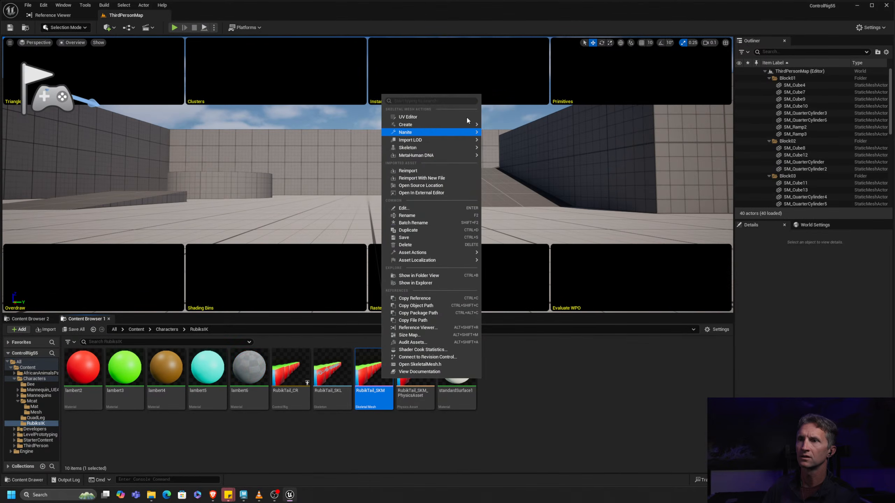
mouse_move(465, 123)
left_click(528, 243)
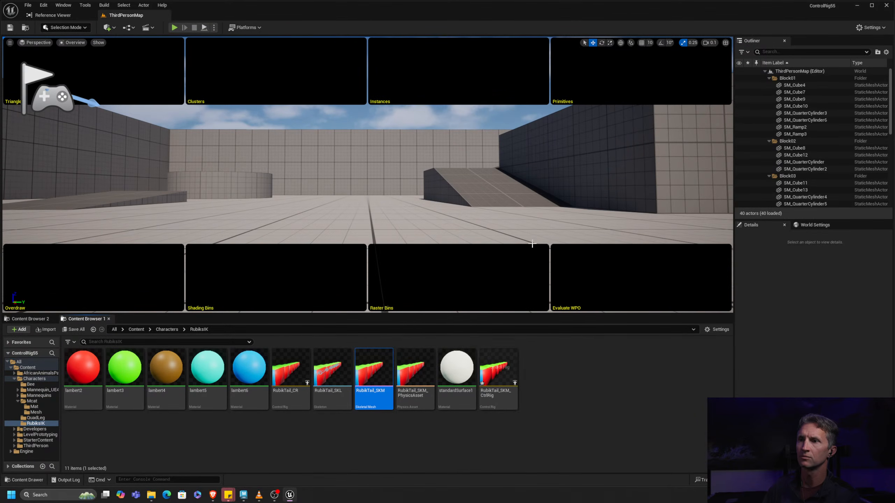
double_click(514, 370)
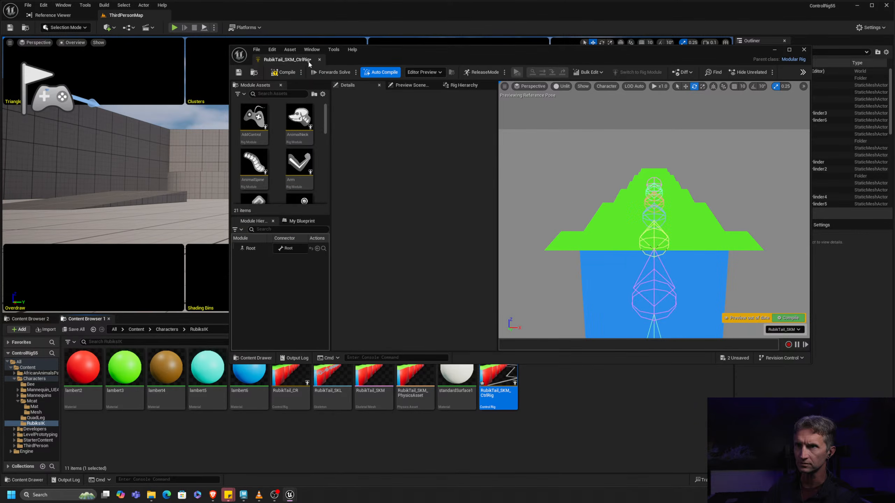
left_click_drag(289, 59, 207, 14)
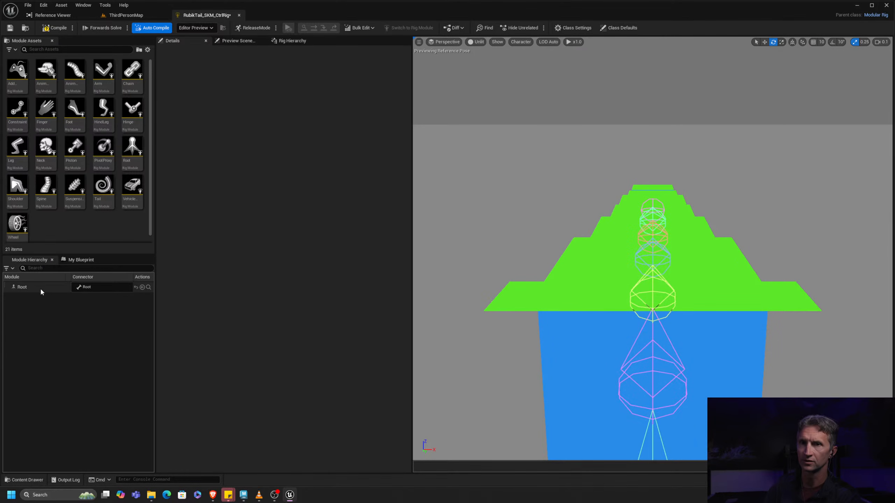
- Attach a Tail module to the joint1 socket of the rubik tail's Root module
left_click_drag(620, 278, 510, 254, "alt")
right_click_drag(510, 254, 440, 247, "alt")
left_click(393, 201)
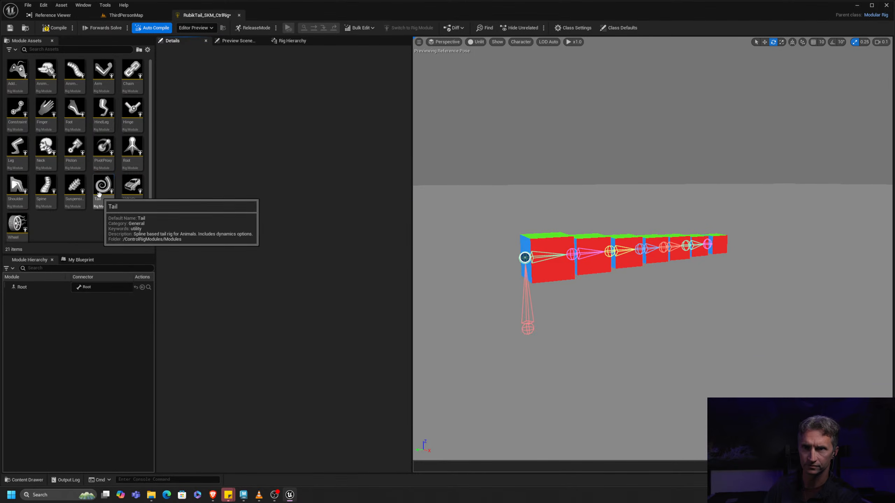
left_click_drag(106, 198, 525, 257)
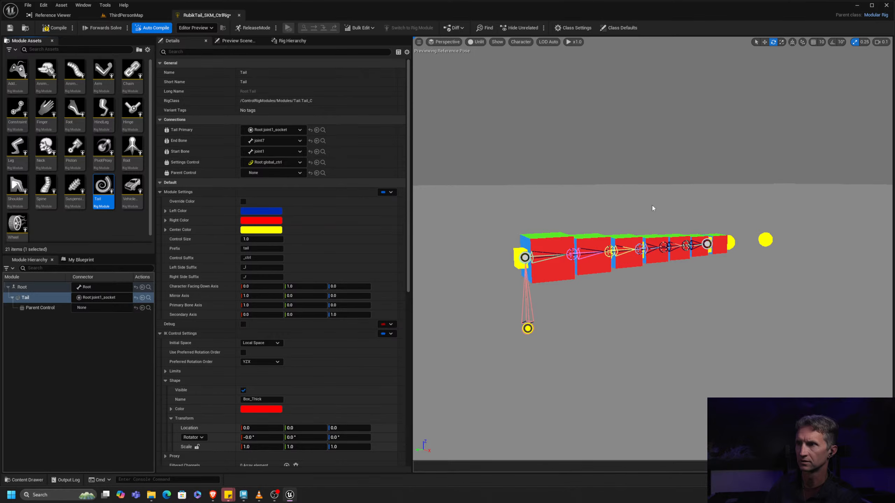
- Raise the first tail control by about 10 units to test the tail's bend, and reset its location
left_click_drag(653, 208, 629, 191, "alt")
right_click_drag(653, 208, 690, 218, "alt")
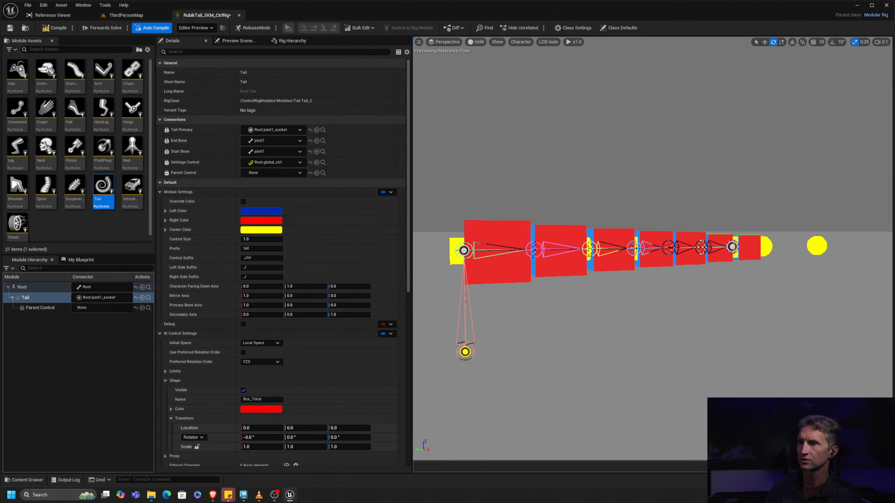
middle_click_drag(649, 188, 712, 176, "alt")
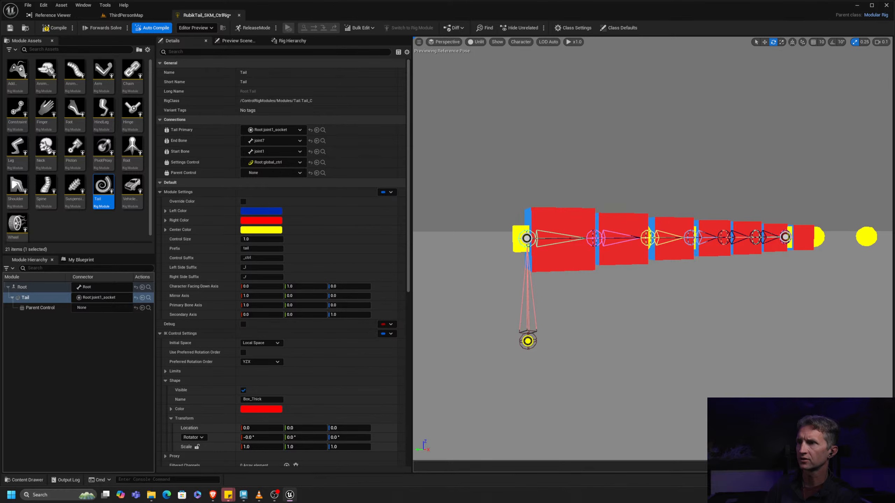
left_click_drag(652, 212, 628, 210, "alt")
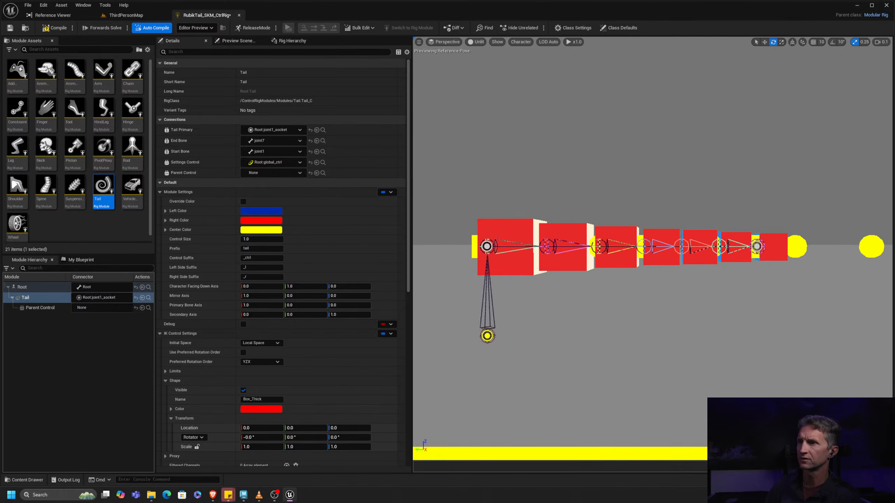
left_click(476, 236)
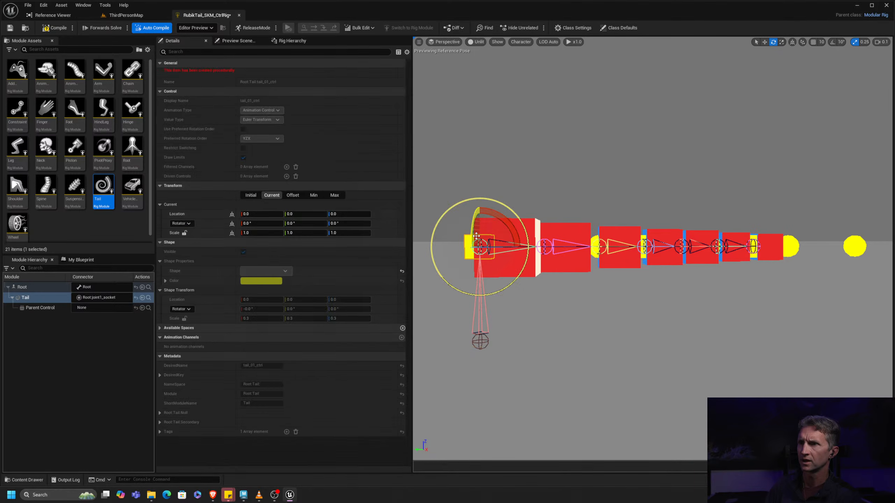
key("w")
left_click_drag(480, 225, 482, 143)
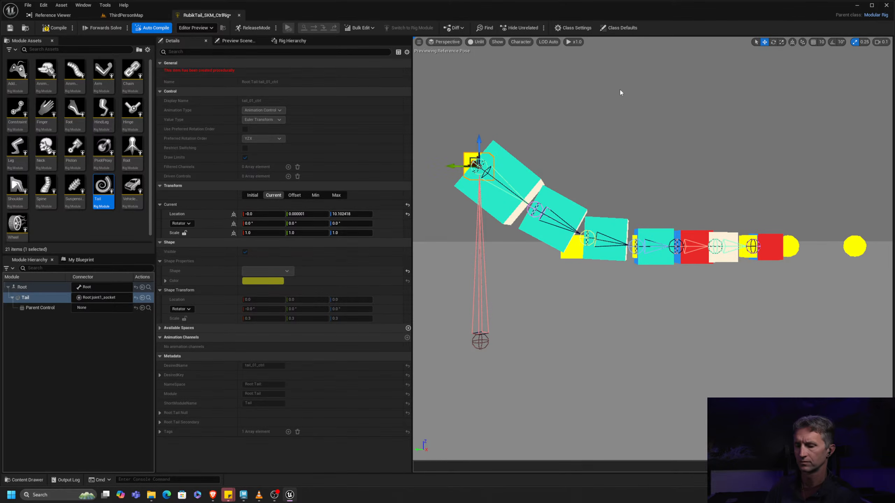
left_click(408, 214)
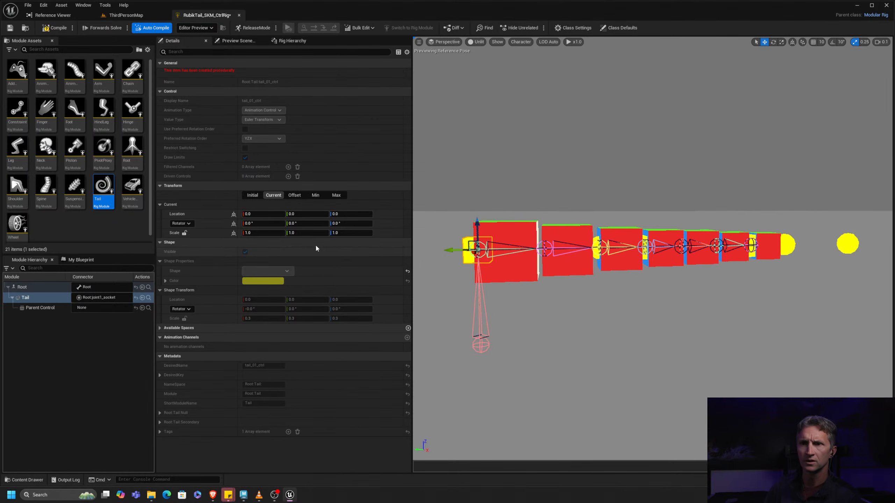
- Try a Z location of 10 for the Tail module's IK control shape, recompile the rig, and set the value back to 0
left_click(50, 325)
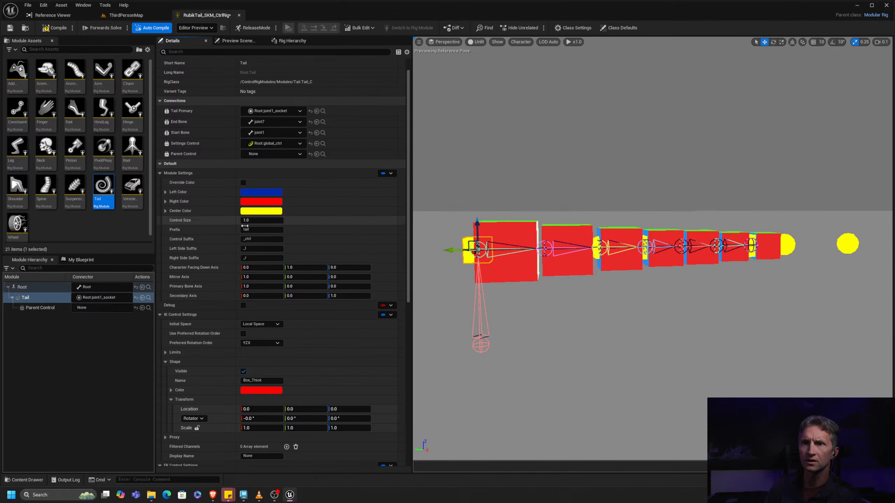
scroll(329, 196, "down", 3)
scroll(208, 322, "down", 3)
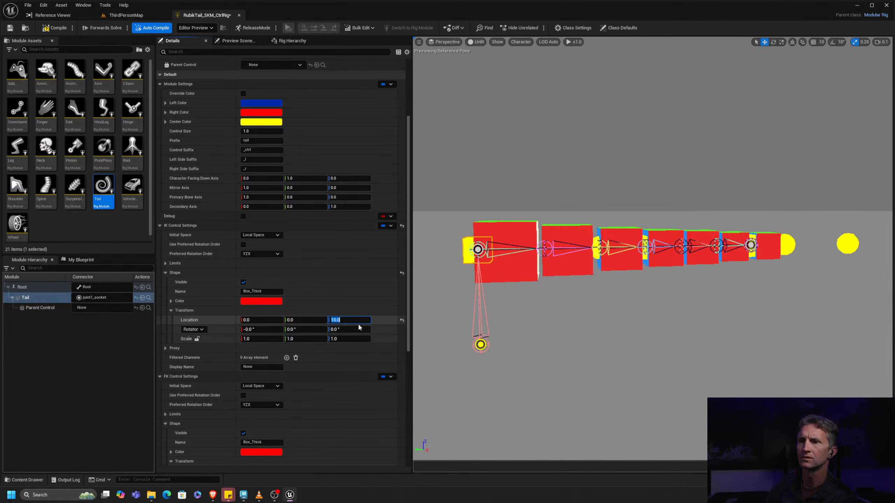
left_click(52, 29)
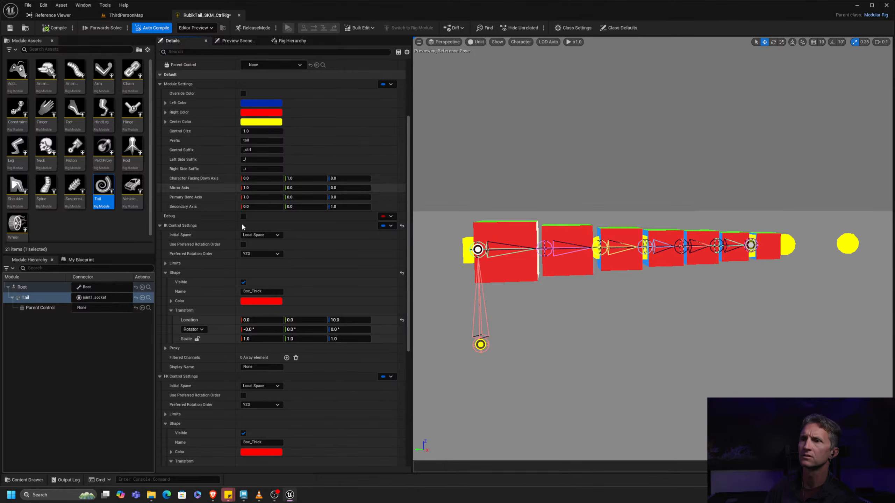
type("0")
key("Return")
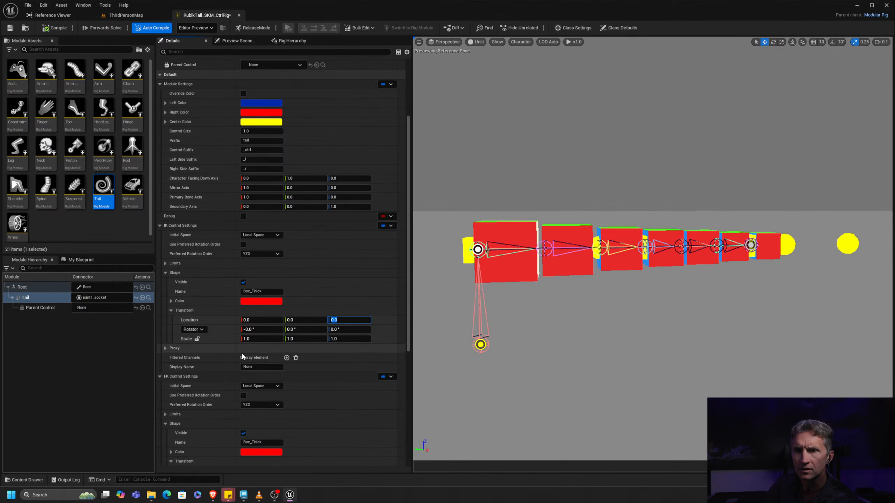
- Set the shape's Z location to 10 in both the FK and the IK control settings of the Tail module
scroll(205, 386, "down", 3)
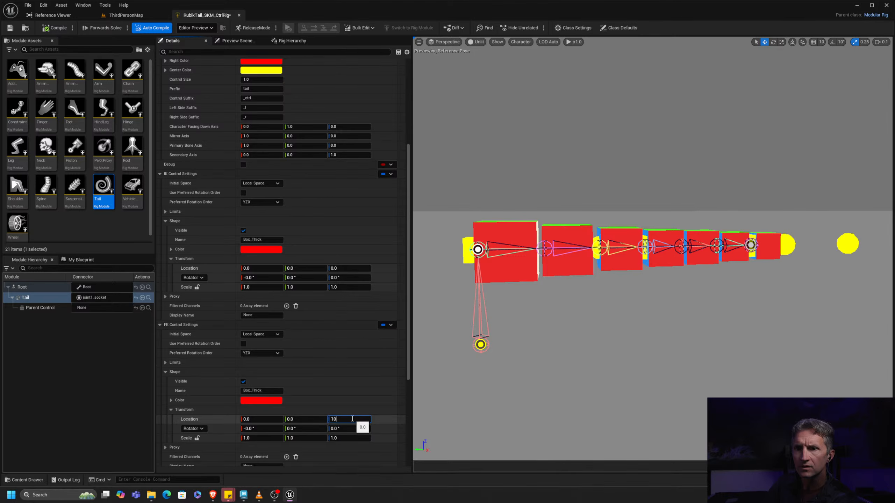
left_click(356, 268)
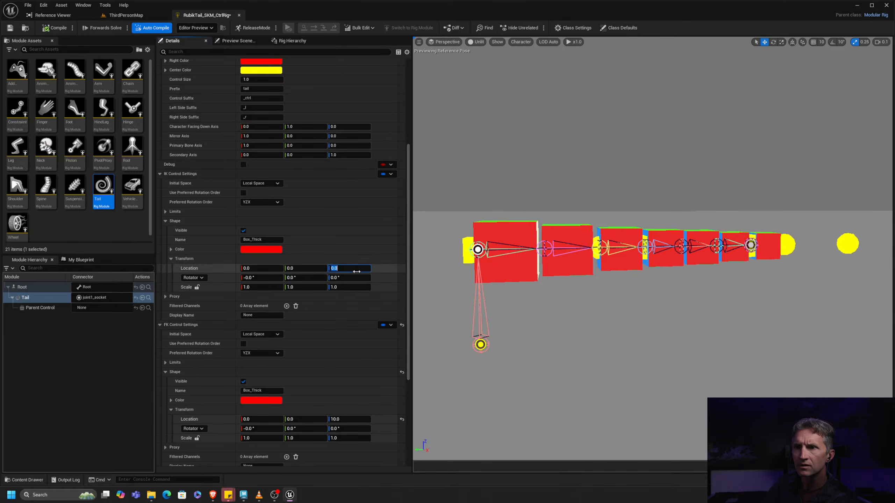
type("10")
key("Return")
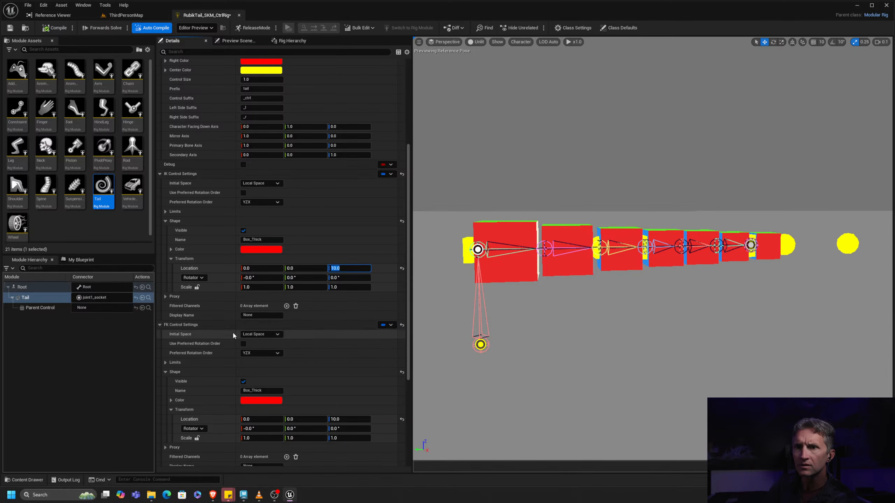
- Set the shape scale to 2 on all three axes in both the IK and FK control settings
scroll(196, 382, "down", 5)
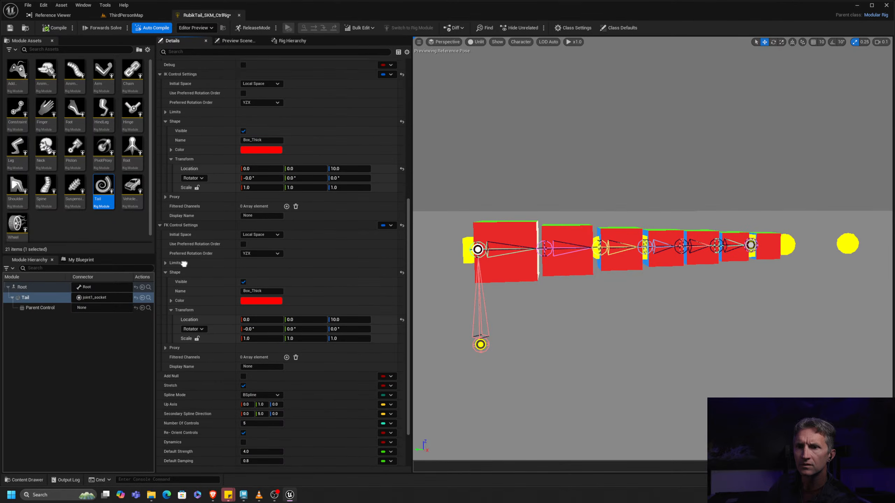
scroll(184, 252, "down", 2)
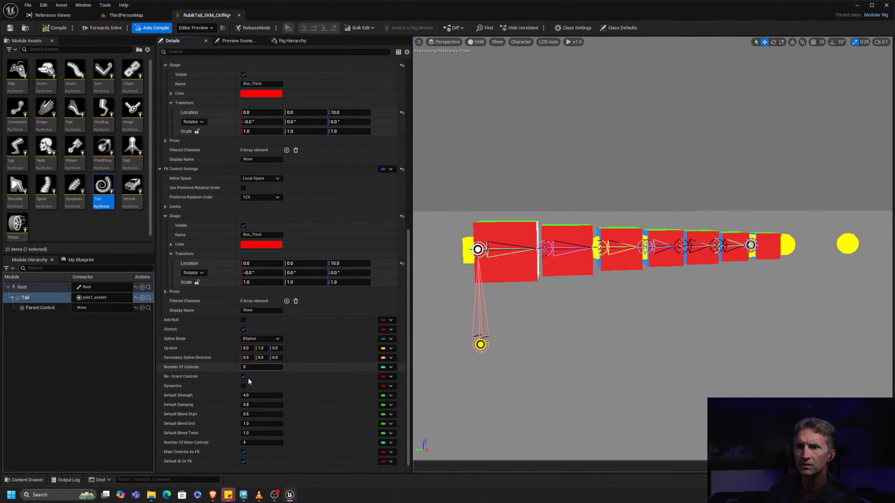
scroll(335, 243, "up", 4)
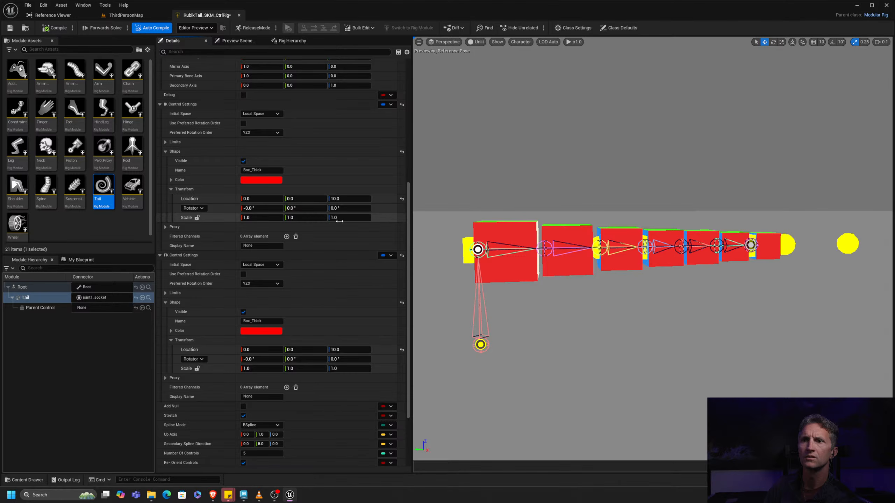
type("2")
left_click(265, 218)
type("2")
key("Return")
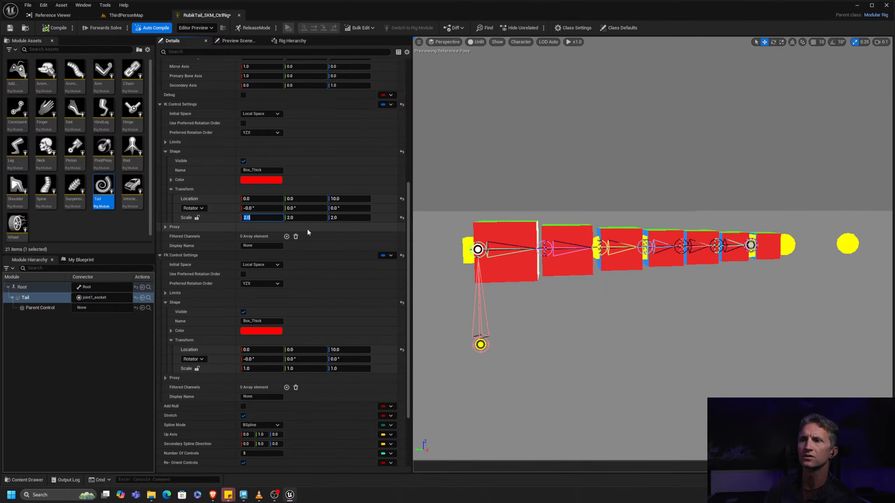
left_click(347, 368)
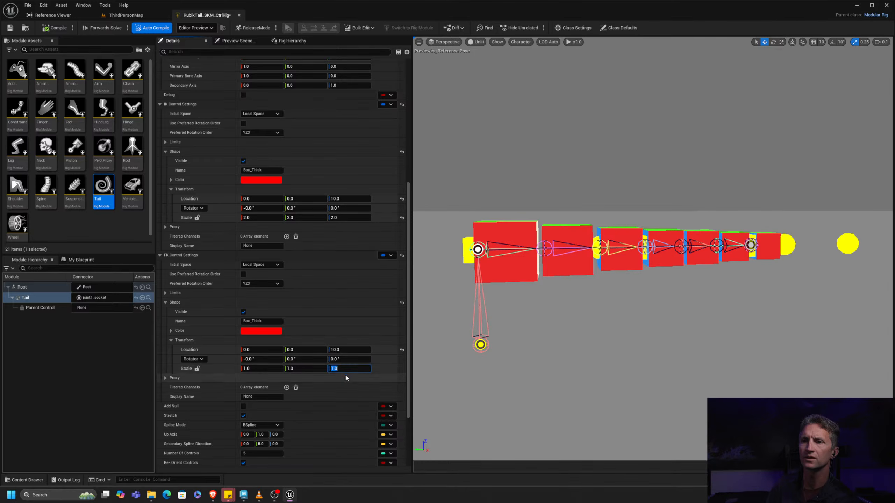
type("22")
key("Return")
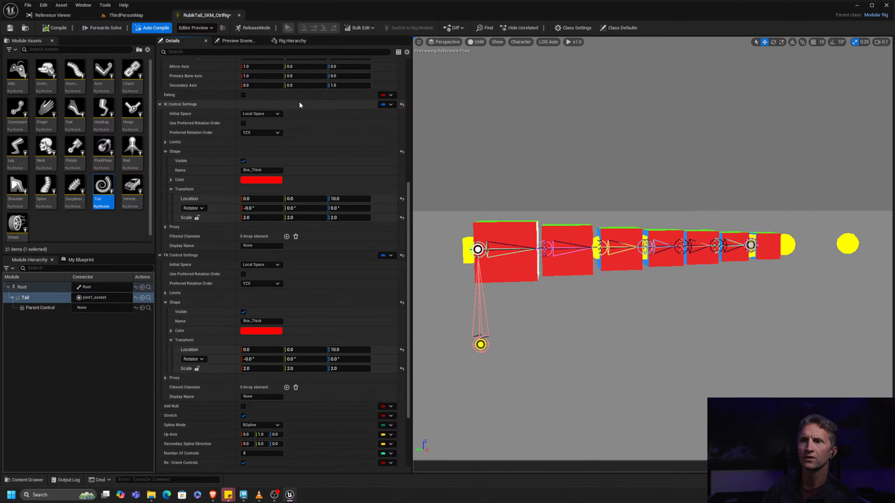
- Change the shape name in the Tail module's IK control settings to Box_Thin
left_click(52, 308)
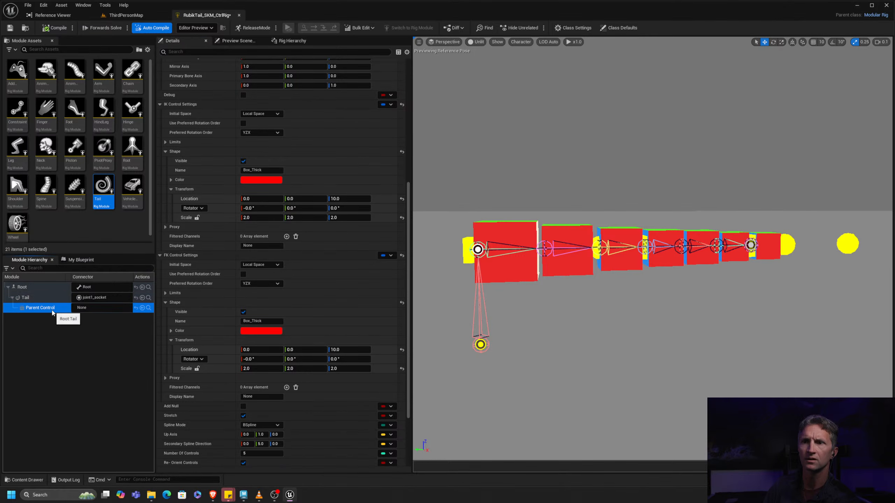
scroll(310, 244, "up", 3)
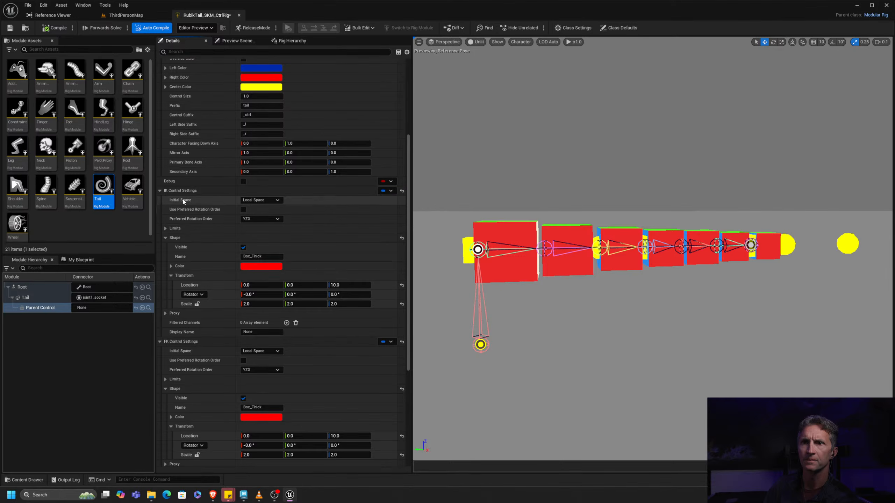
scroll(259, 222, "down", 1)
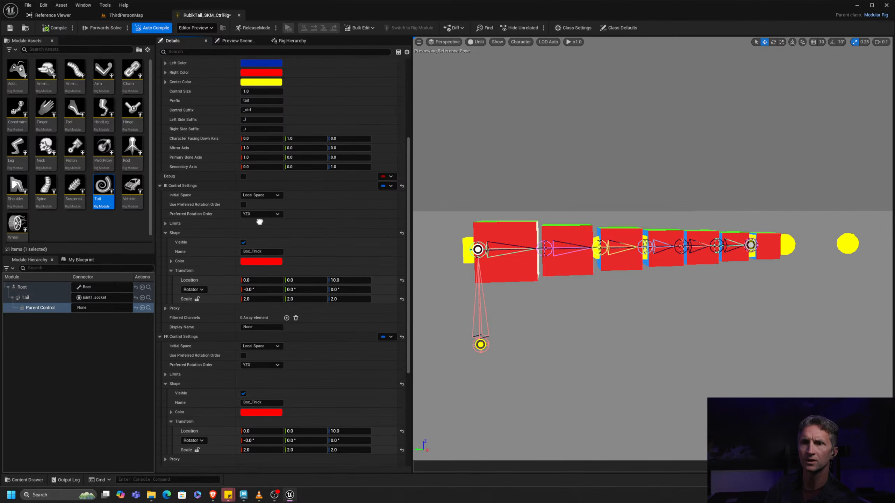
scroll(260, 222, "down", 1)
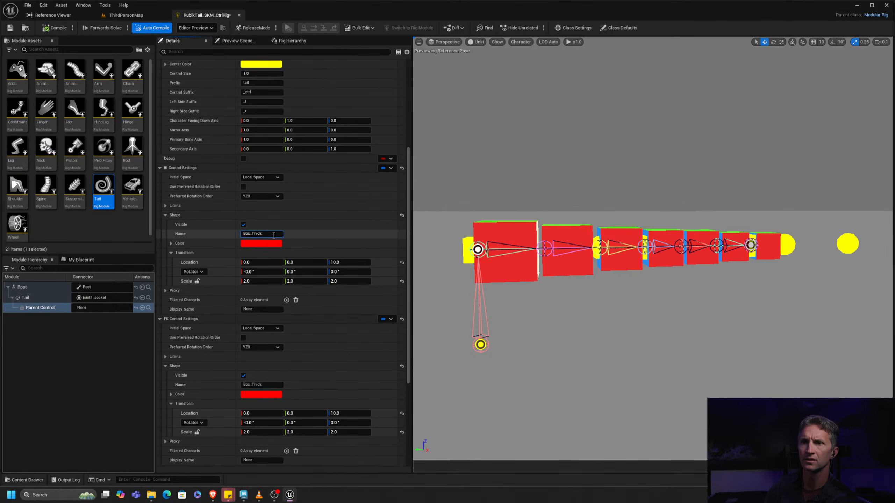
left_click_drag(269, 234, 343, 229)
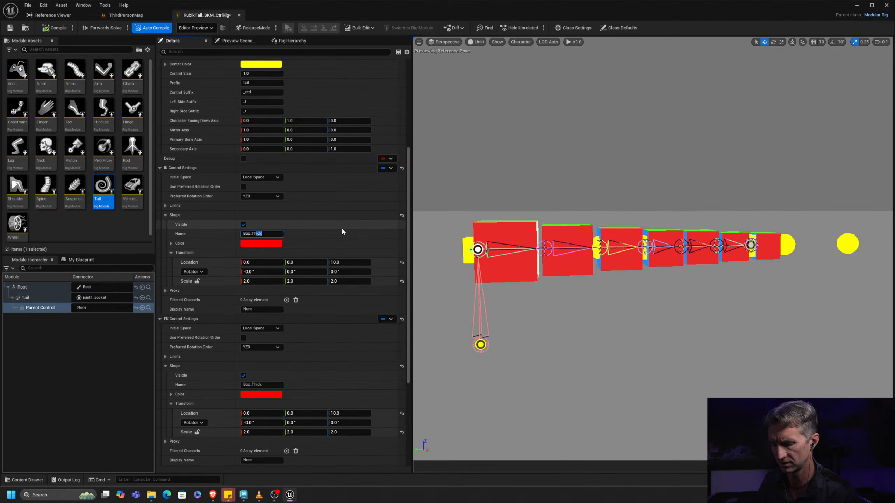
type("hin")
key("Return")
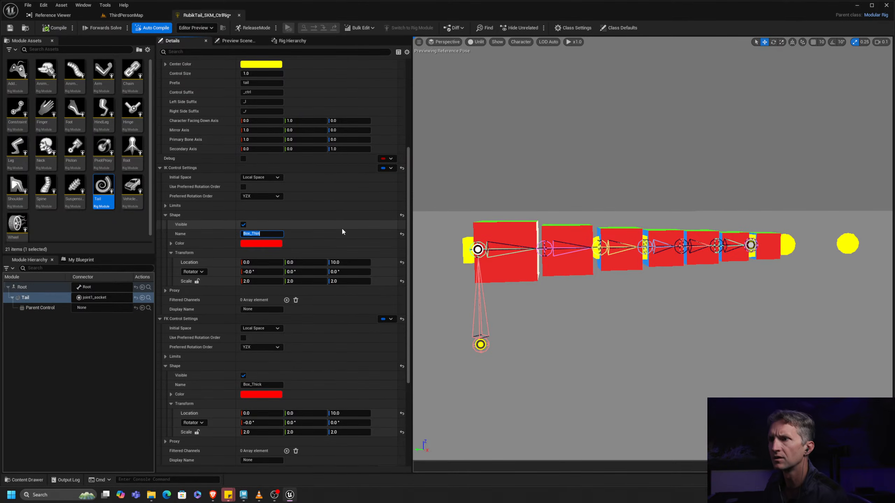
- Switch the rig preview to Wireframe view mode to inspect the tail controls inside the mesh
scroll(679, 197, "up", 5)
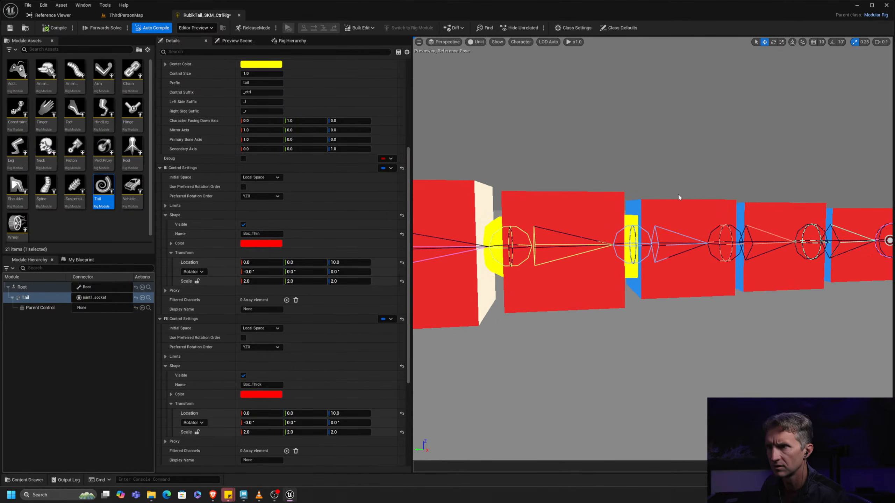
left_click(479, 41)
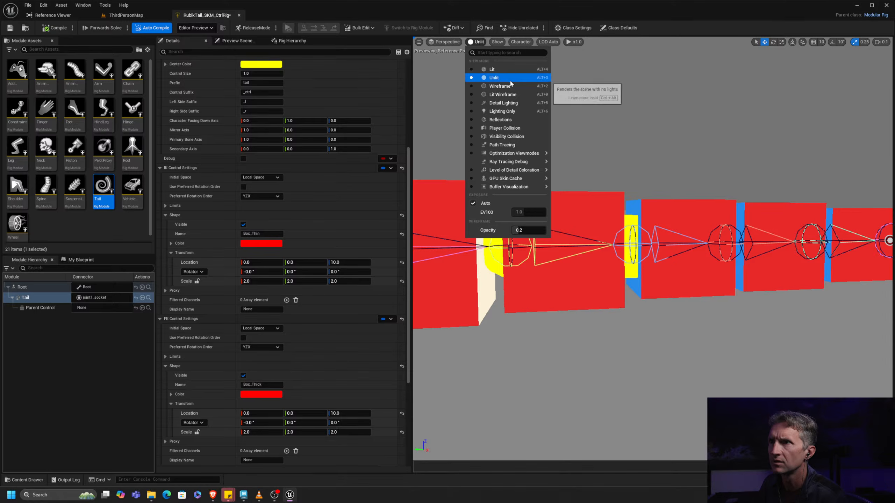
left_click(486, 78)
scroll(624, 181, "down", 5)
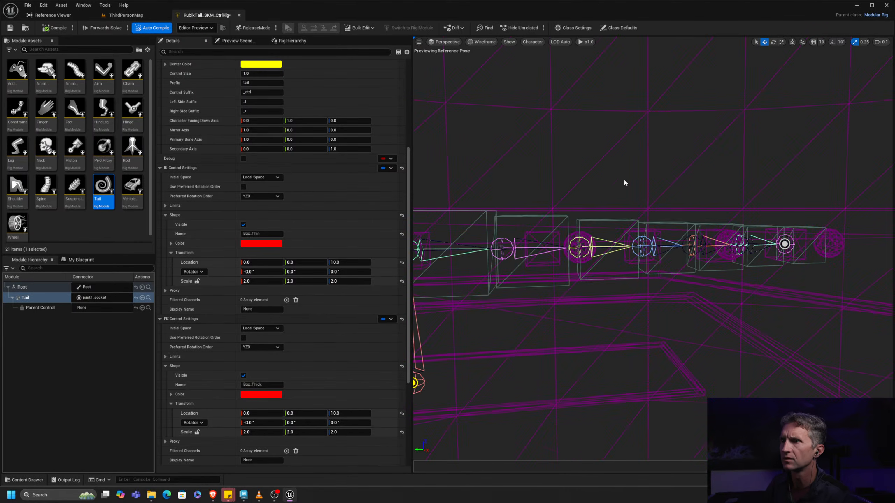
- Turn off the Default IK Or FK option in the Tail module's settings
left_click_drag(624, 181, 582, 176, "alt")
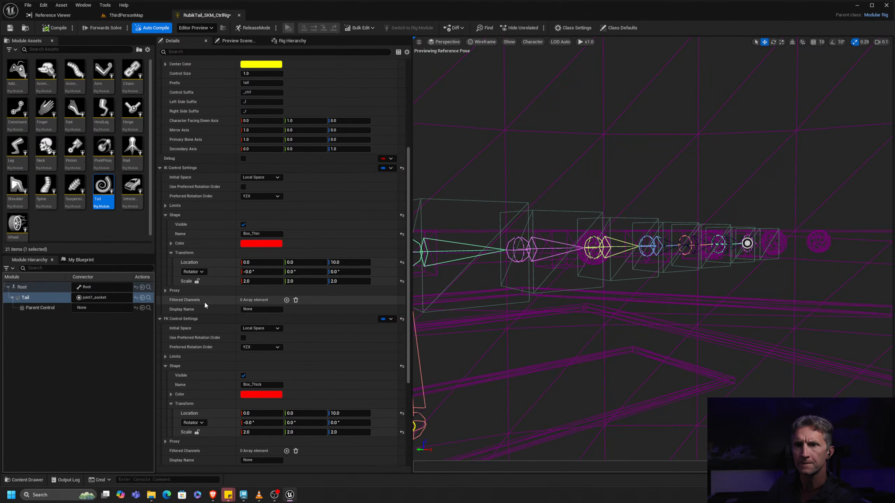
scroll(195, 254, "down", 3)
scroll(196, 254, "down", 1)
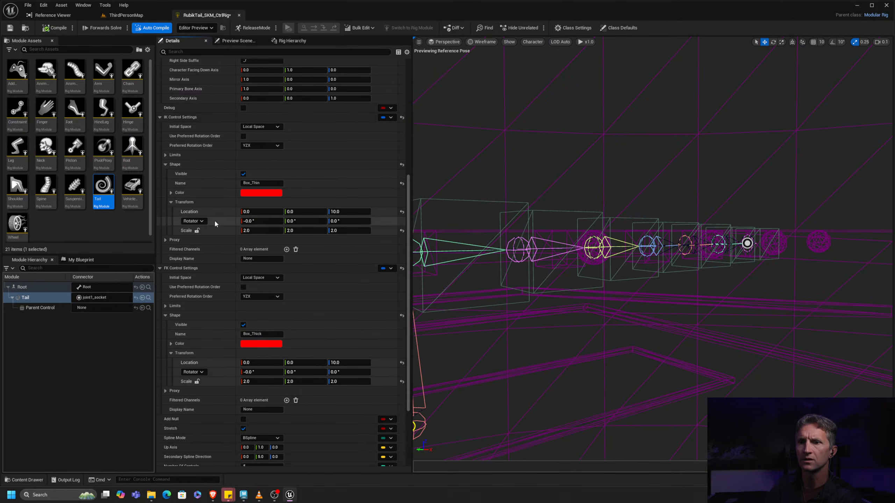
scroll(214, 219, "up", 15)
scroll(223, 344, "down", 8)
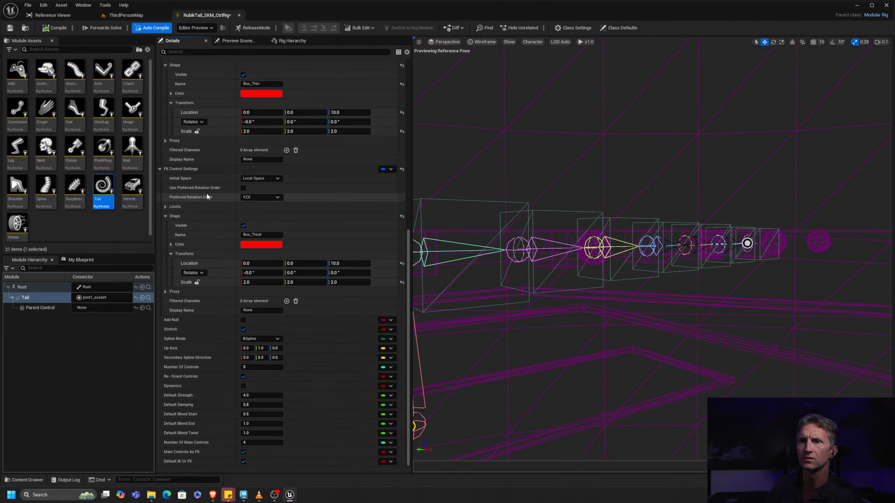
scroll(197, 219, "up", 3)
scroll(185, 302, "down", 4)
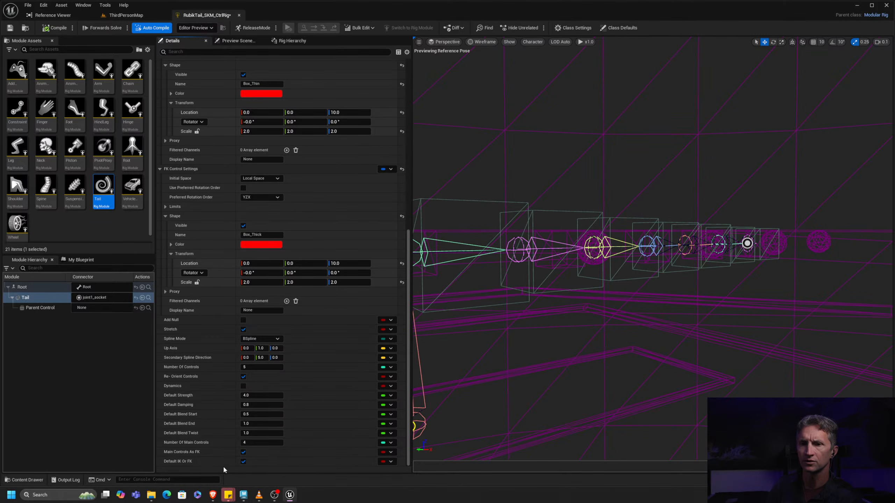
left_click(244, 462)
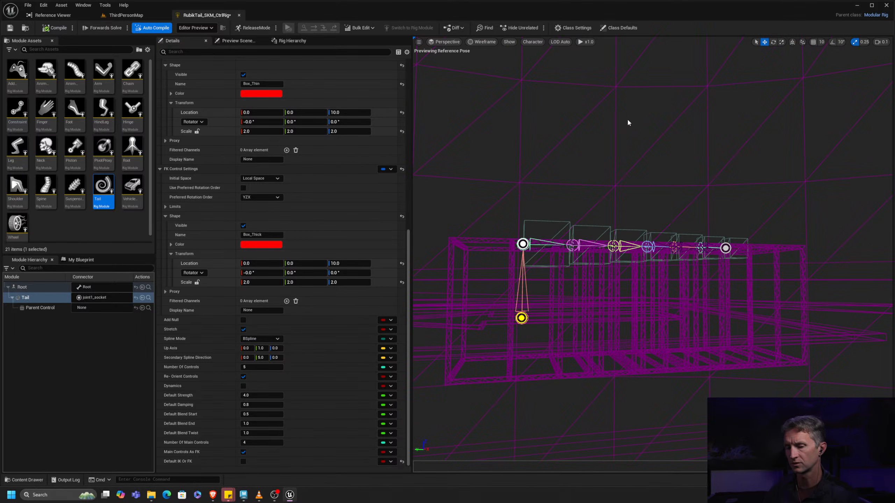
- Switch the rig preview to Unlit view mode and view the tail controls from the side
key("alt+3")
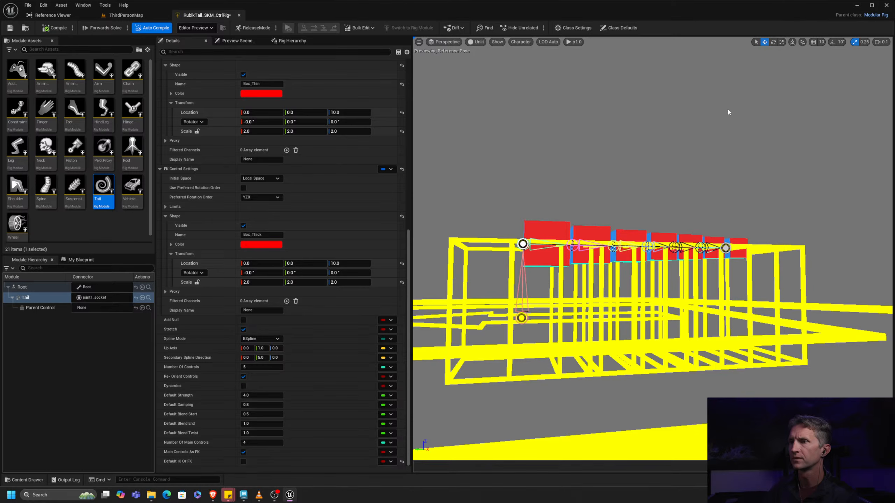
mouse_move(728, 109)
left_mouse_down("alt")
mouse_move(727, 135)
mouse_move(727, 107)
left_mouse_up("alt")
left_click_drag(708, 191, 699, 185, "alt")
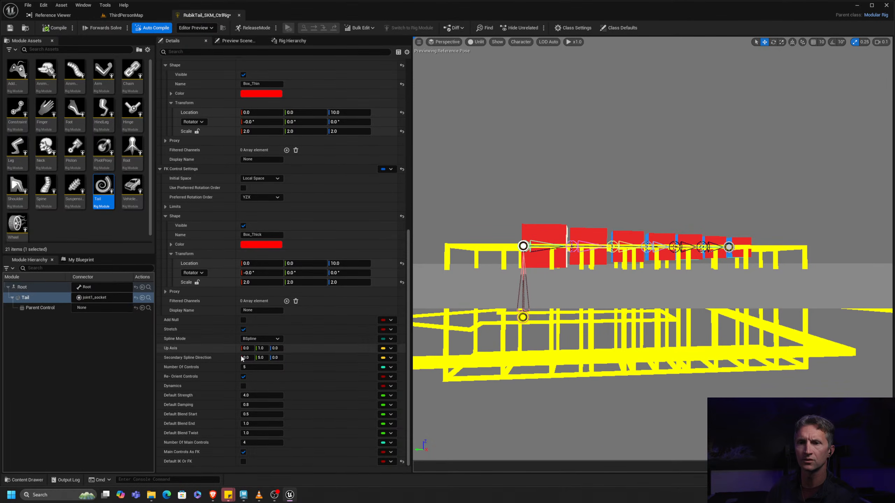
- Set the shape scale to 1 on all three axes in both the FK and IK control settings
scroll(342, 192, "up", 2)
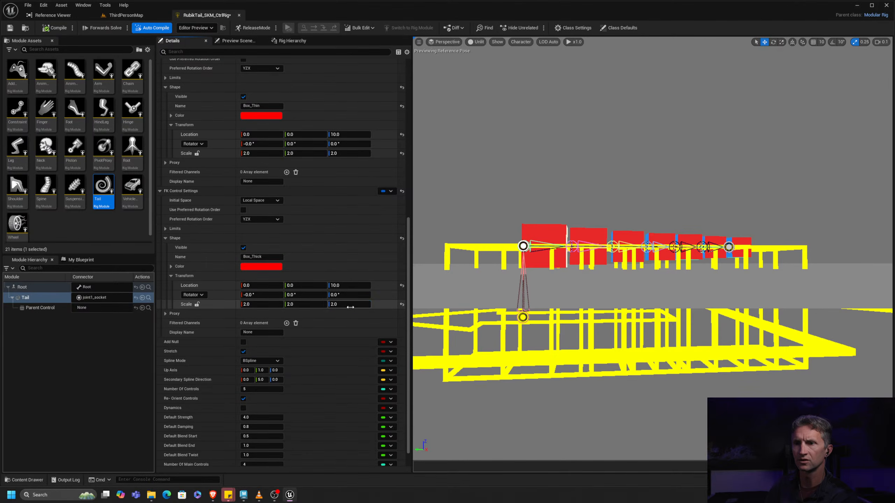
key("Tab")
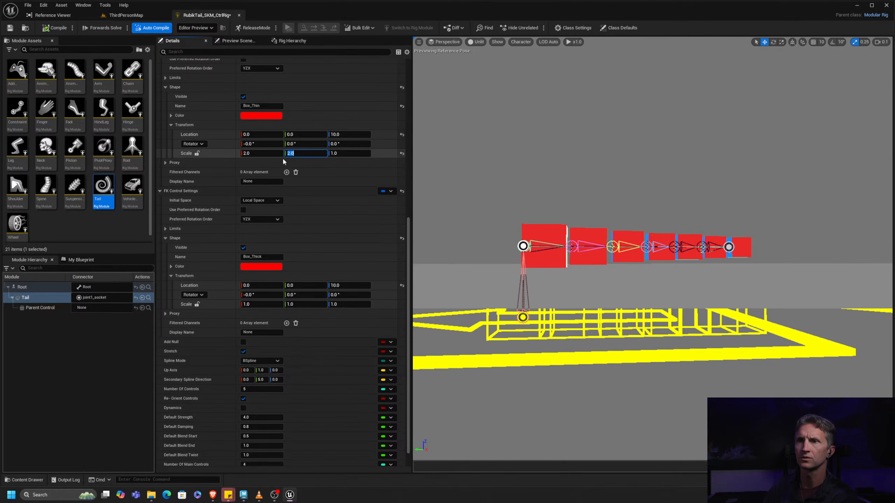
left_click(259, 153)
type("1")
key("Return")
- Toggle Show Floor on and back off in the preview scene settings
left_click(239, 40)
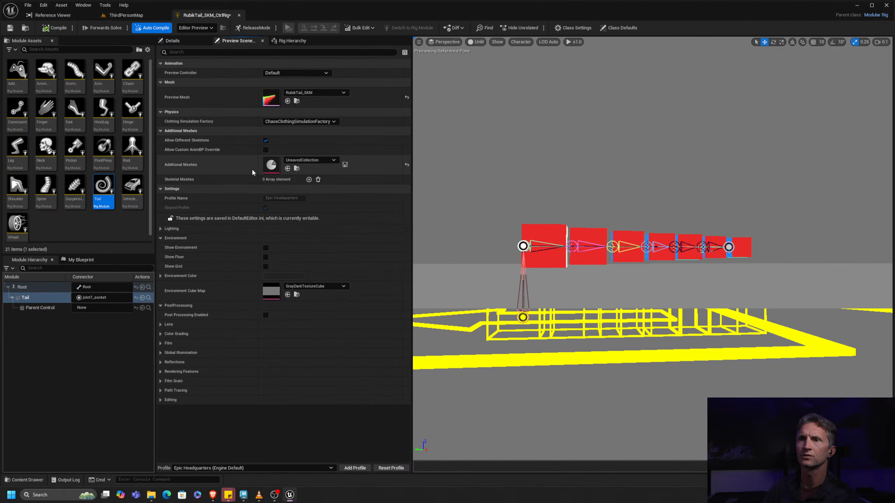
left_click(266, 257)
left_click(266, 257)
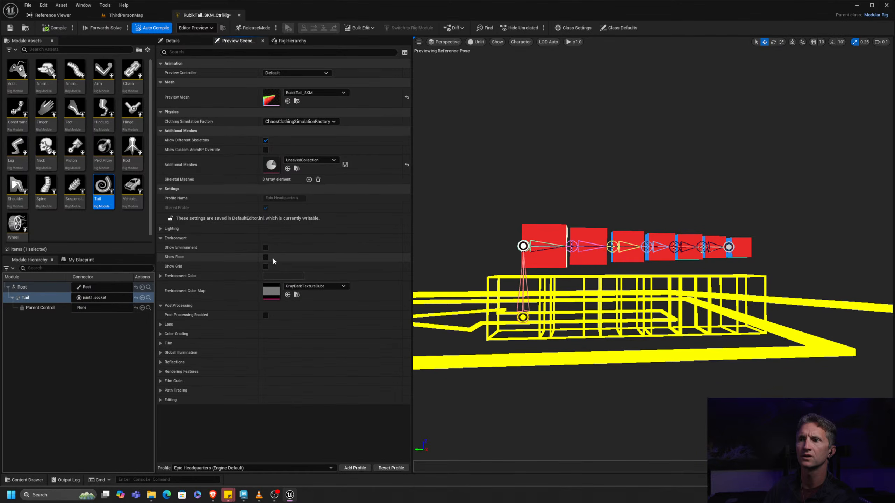
- Set the shape's X scale to 0.5 in the Tail module's FK control settings
left_click(173, 41)
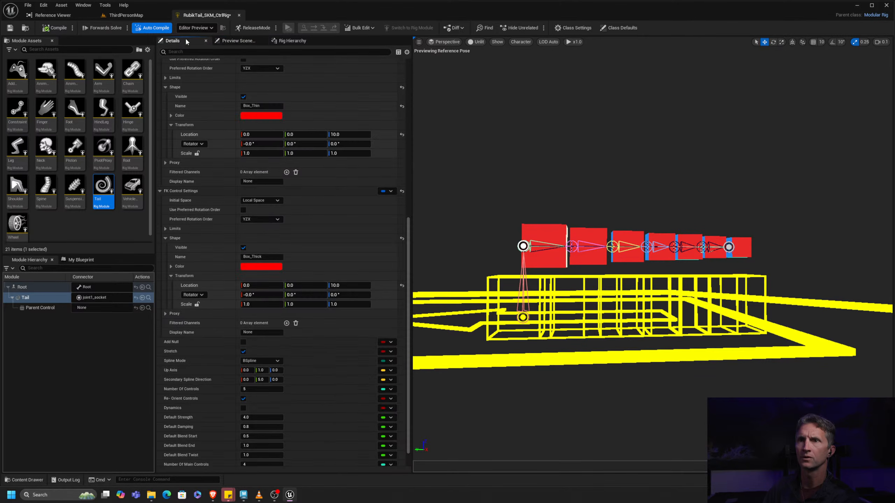
mouse_move(571, 288)
left_mouse_down("alt")
mouse_move(614, 299)
mouse_move(571, 288)
left_mouse_up("alt")
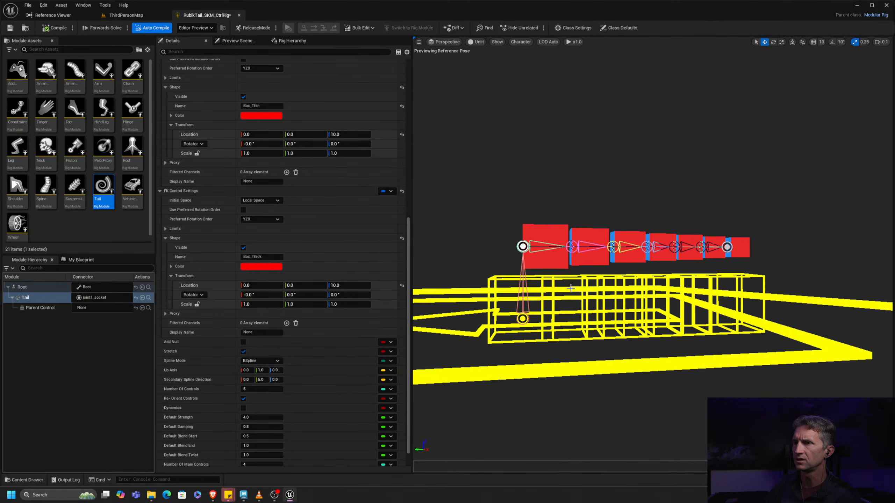
scroll(318, 331, "down", 2)
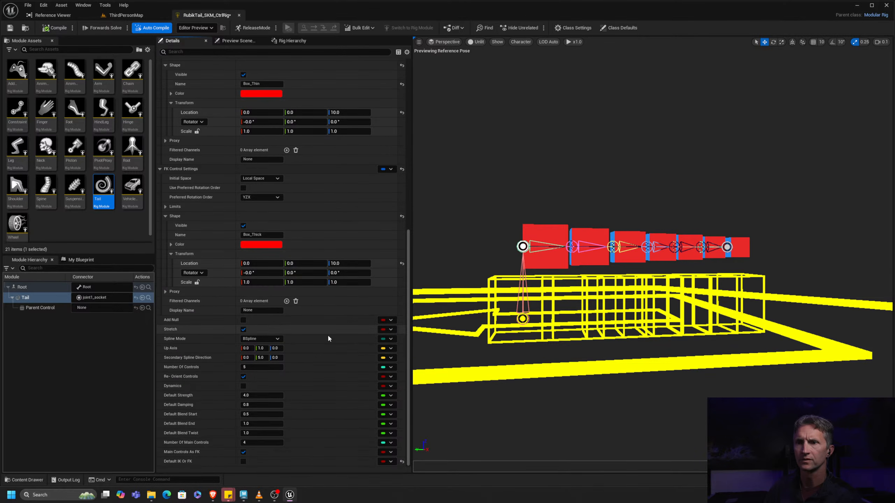
scroll(330, 381, "up", 5)
scroll(330, 380, "up", 12)
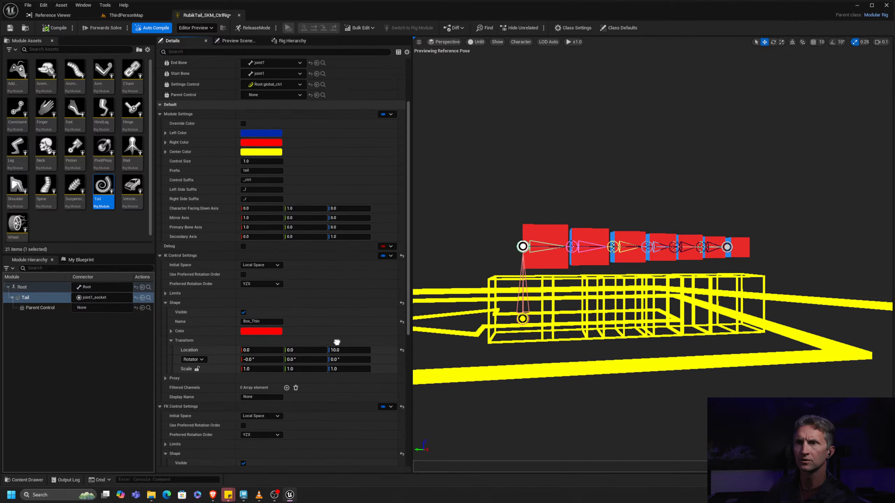
scroll(314, 314, "down", 17)
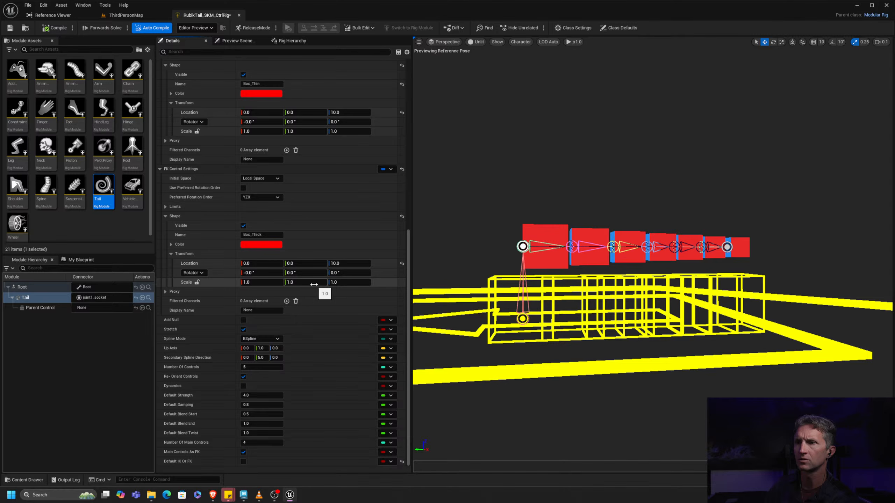
left_click(263, 282)
type("0.5")
key("Return")
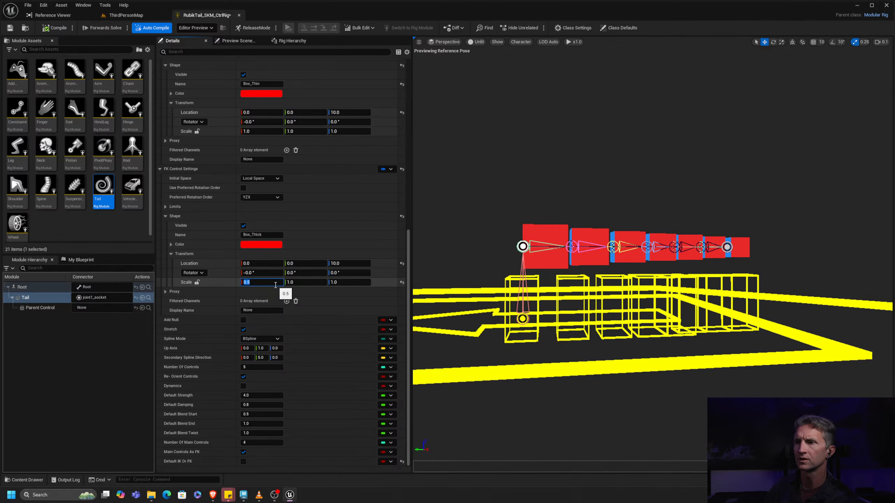
- Test the second FK tail control by rotating it about -13° around Y, and recompile the rig to reset the pose
left_click(588, 310)
left_click_drag(587, 310, 564, 313, "alt")
key("e")
left_click_drag(603, 271, 651, 239)
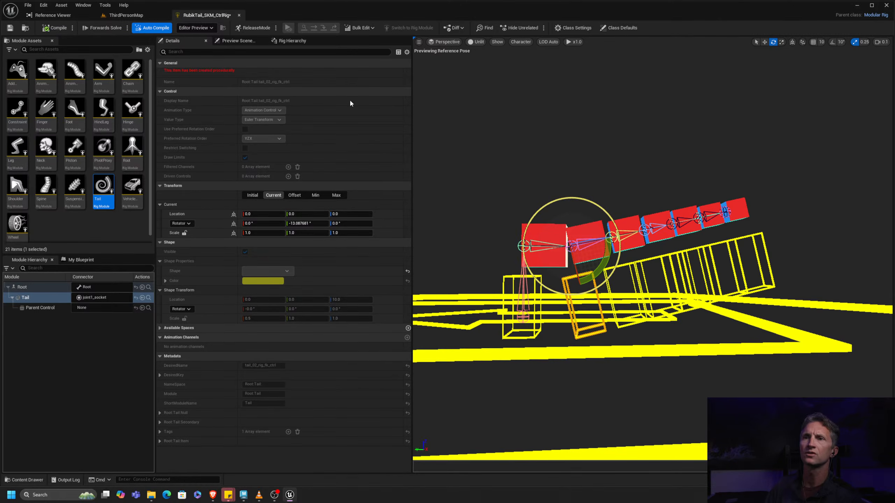
left_click(66, 29)
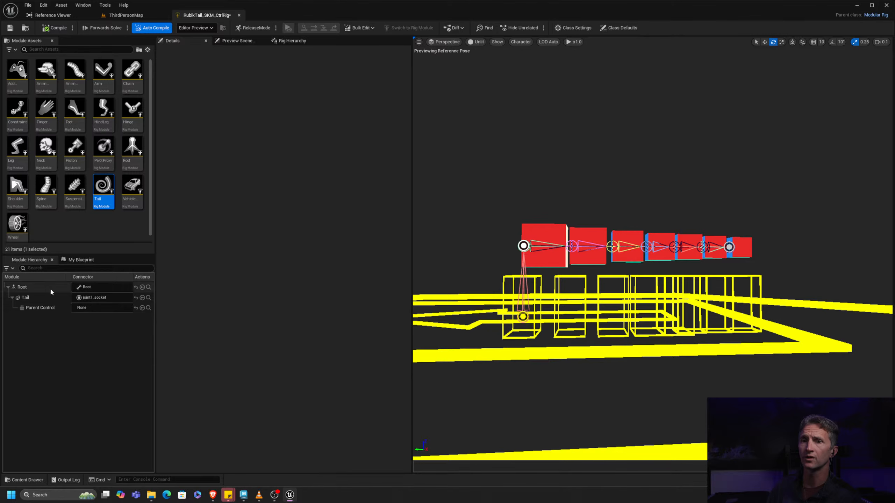
- Turn the Tail module's Default IK Or FK option back on
left_click(34, 297)
scroll(296, 394, "down", 5)
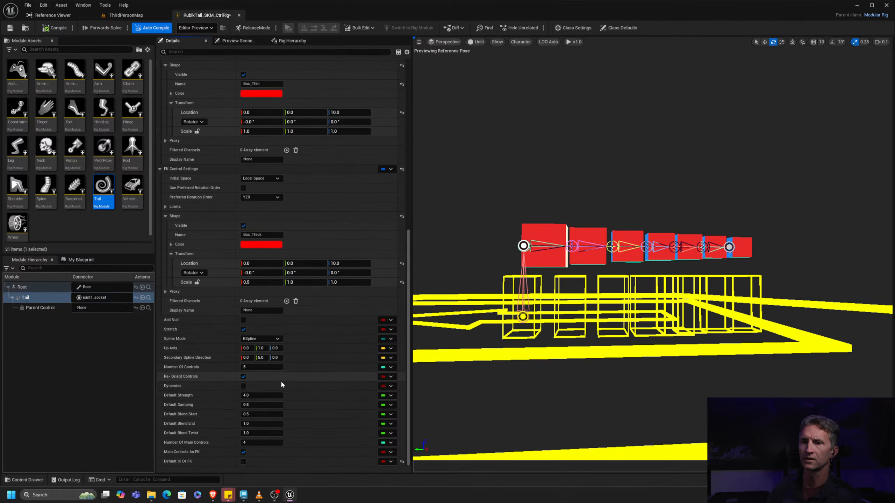
left_click(243, 462)
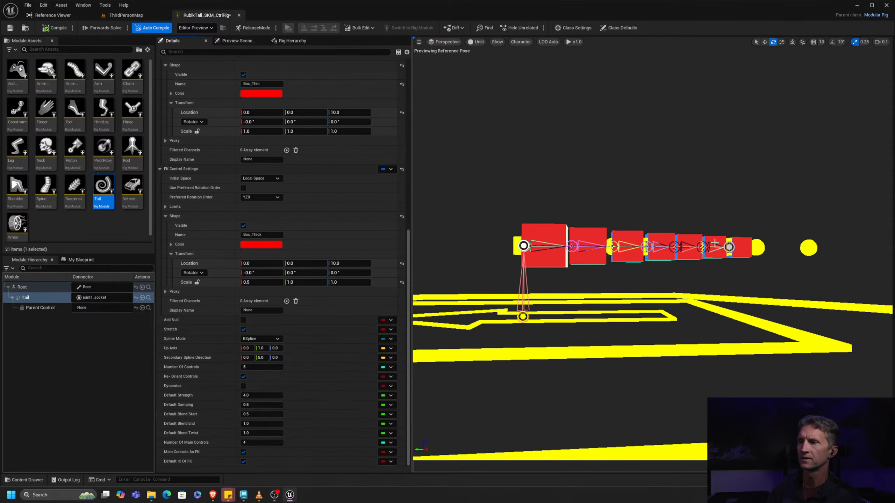
- Examine the properties of the tail_Main_03_ctrl control and the Proxy options in the Tail module's IK control settings
left_click(760, 247)
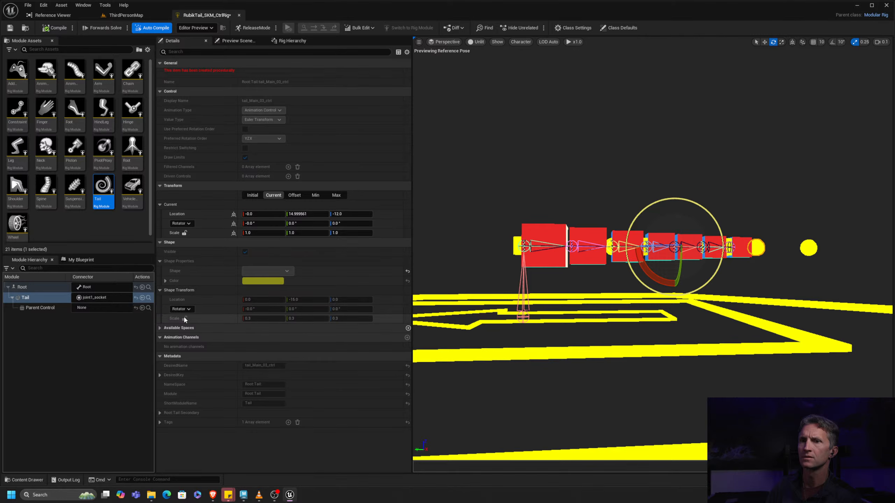
left_click(38, 296)
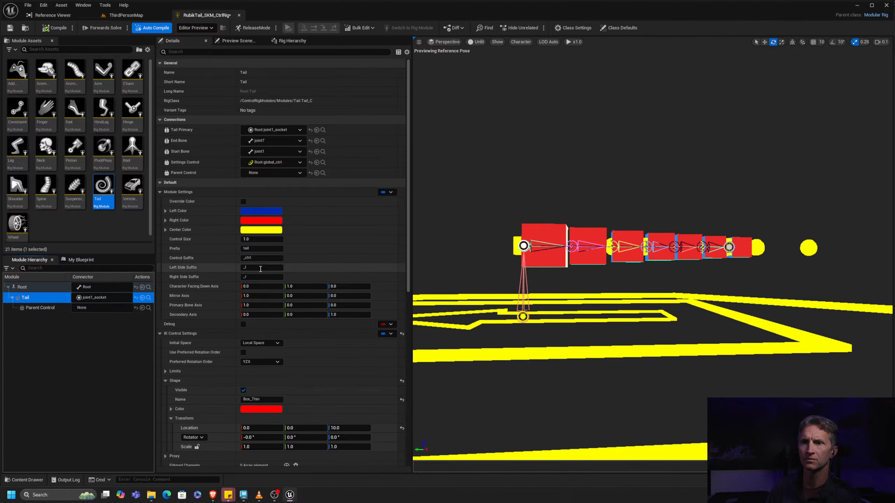
scroll(326, 221, "down", 3)
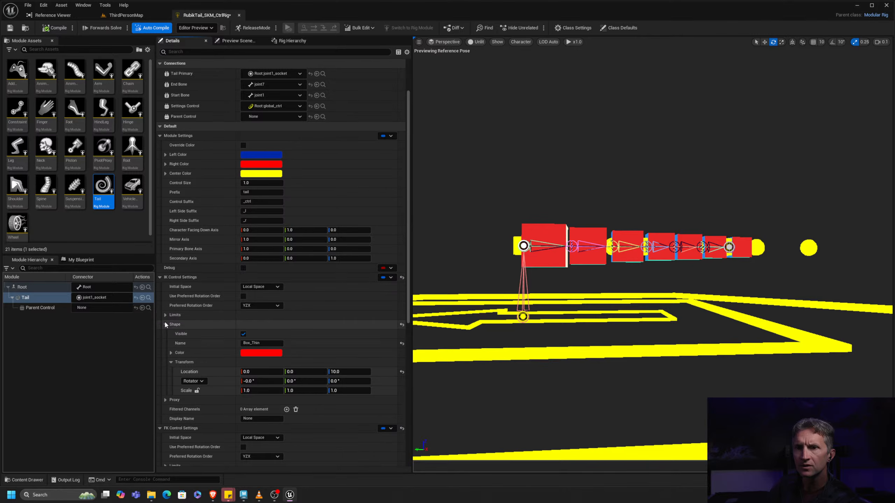
scroll(164, 320, "down", 3)
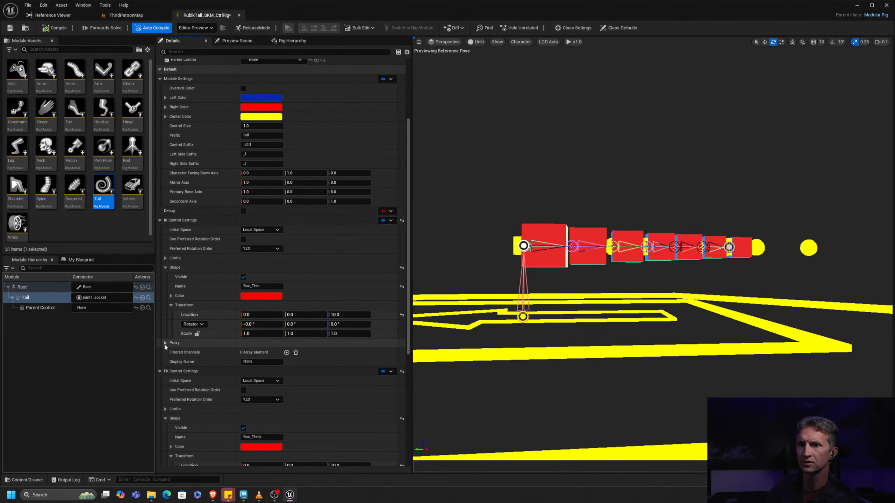
left_click(218, 342)
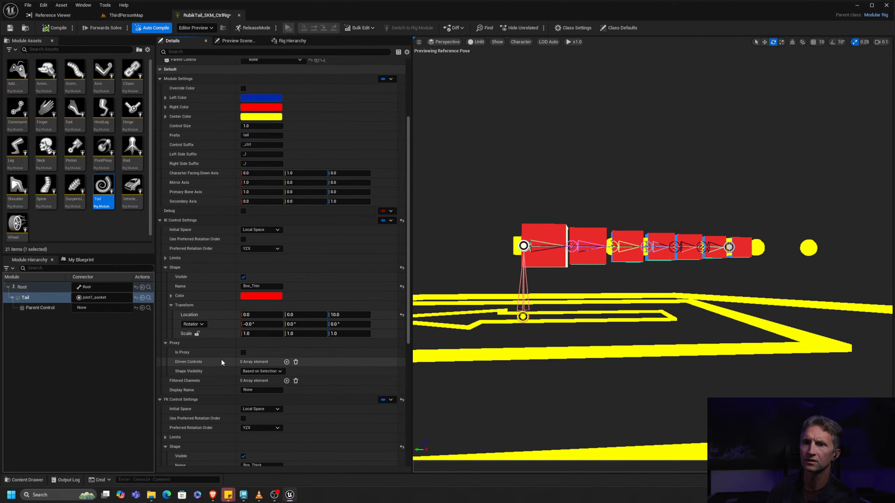
scroll(272, 379, "down", 3)
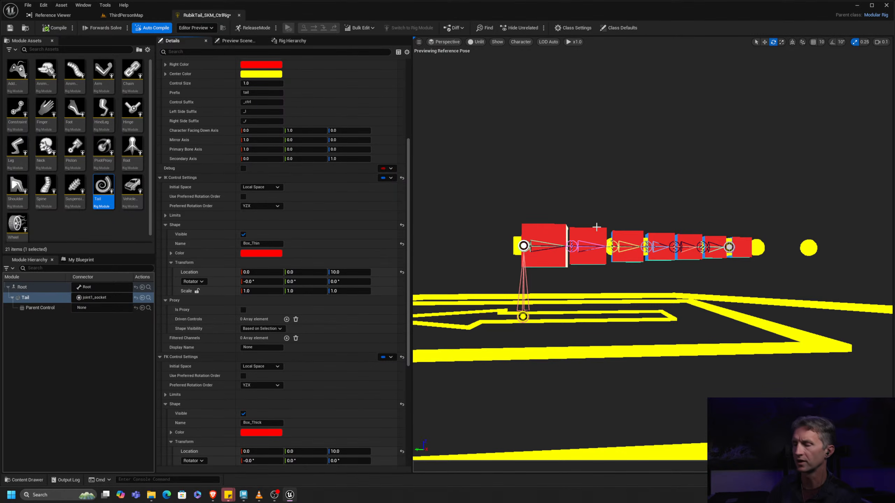
scroll(614, 239, "up", 2)
- Pick the tail_Main_01_ctrl sphere in Wireframe view and, back in Unlit view, raise it to about 0.71 in Z
key("alt+2")
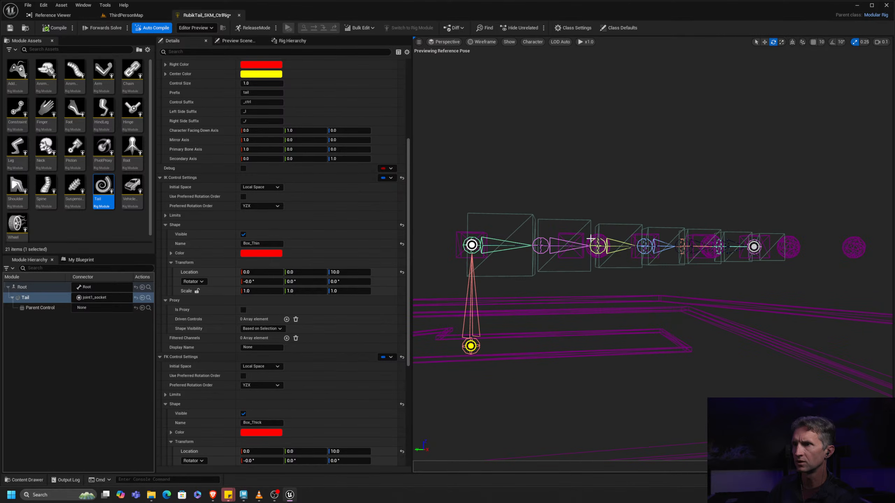
left_click(595, 243)
key("w")
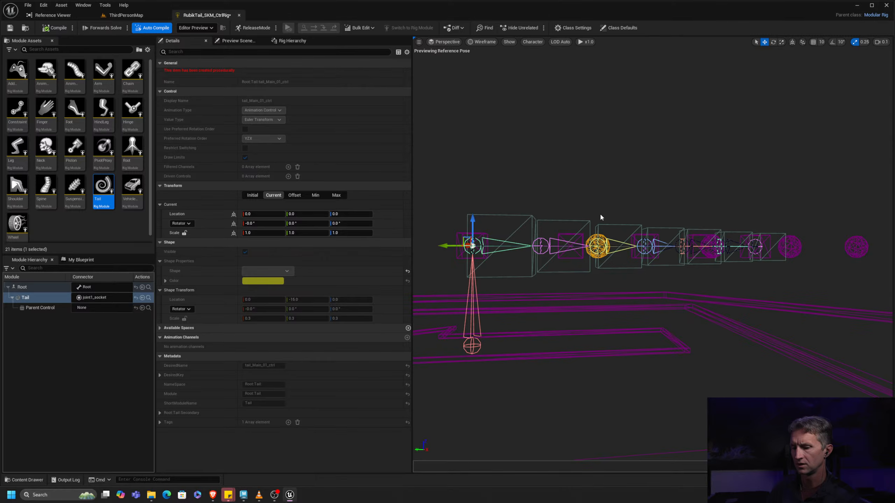
key("alt+3")
left_click_drag(472, 224, 497, 210)
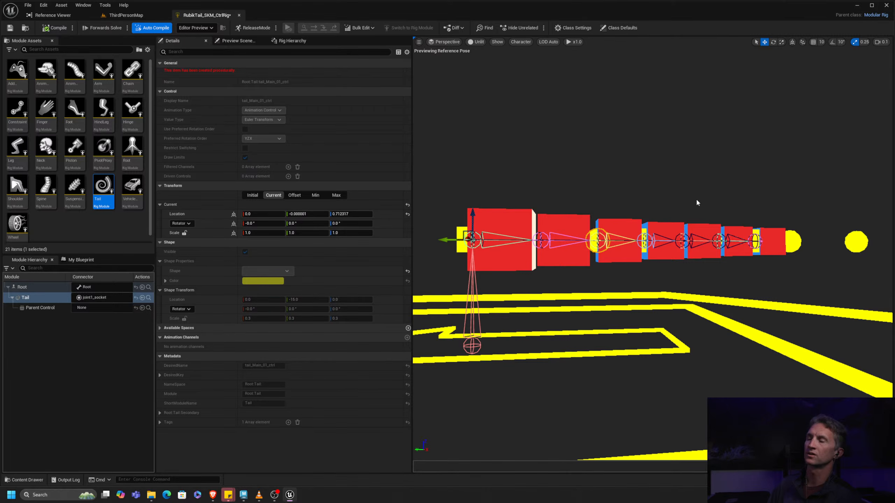
- Move the small IK box control in the middle of the tail down to about -0.74 in Z
left_click(657, 232)
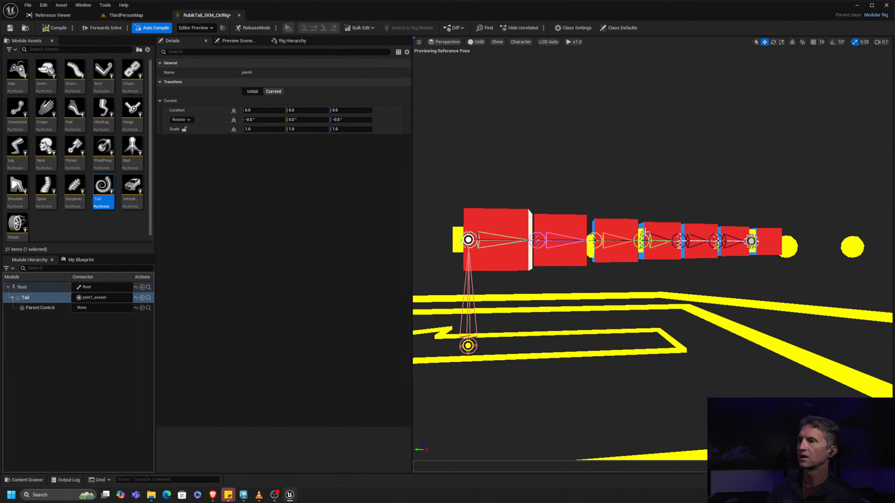
left_click(639, 235)
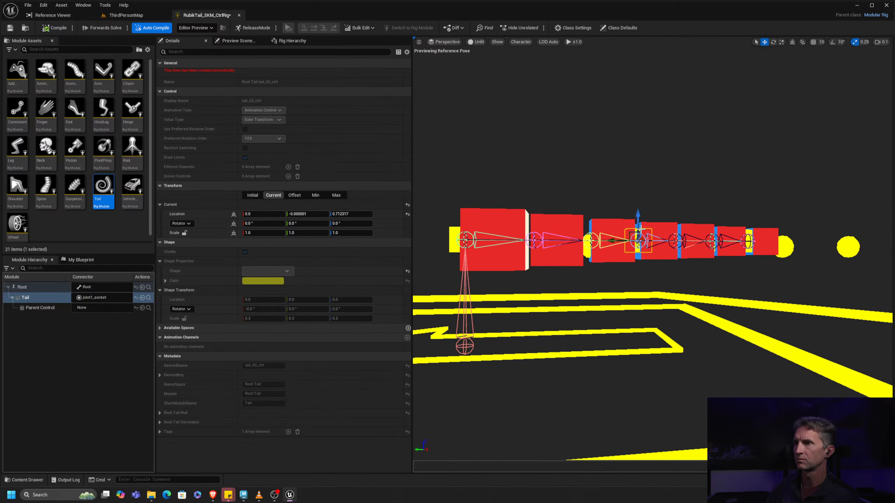
left_click_drag(636, 217, 648, 248)
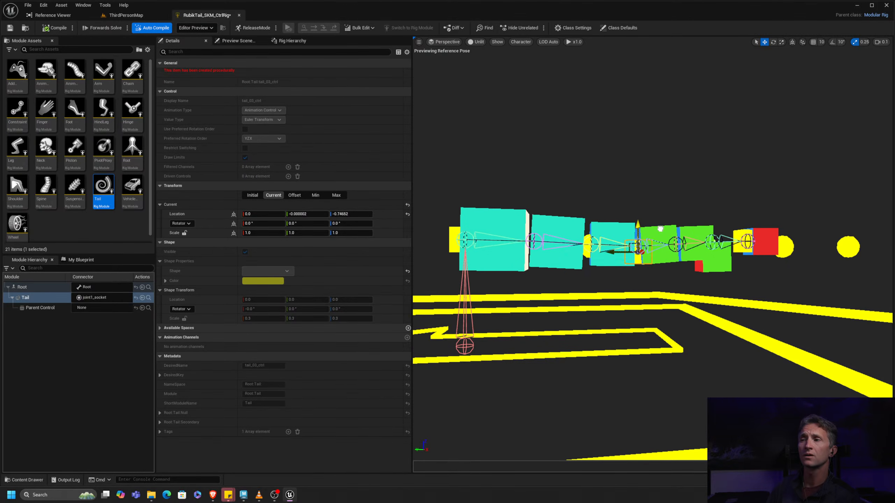
- Clear the control selection and test pose, and return the rig preview to Wireframe view mode
left_click(653, 180)
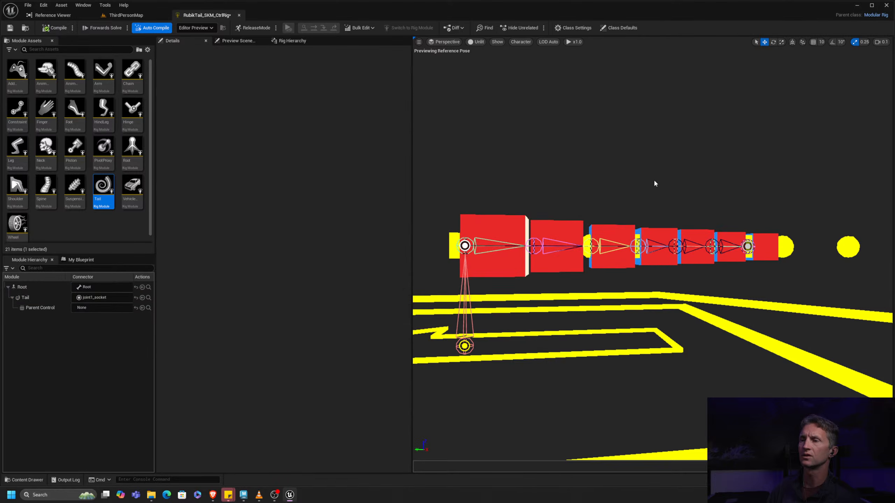
key("alt+2")
scroll(547, 238, "up", 2)
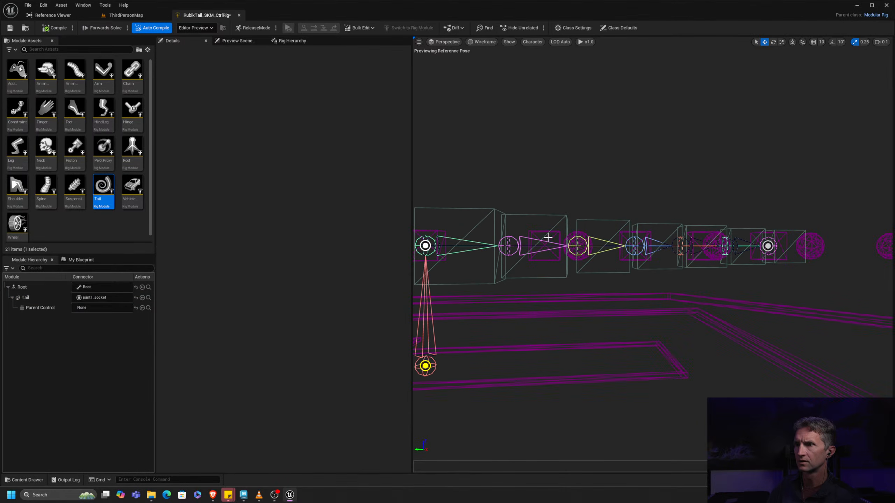
- Select the small IK box control at the second cube and raise it to about 4.62 in Z in Wireframe view
left_click(536, 229)
mouse_move(557, 220)
left_mouse_down()
mouse_move(557, 174)
mouse_move(557, 230)
mouse_move(557, 174)
mouse_move(557, 228)
mouse_move(558, 192)
mouse_move(557, 220)
mouse_move(557, 211)
left_mouse_up()
middle_click_drag(600, 182, 667, 169, "alt")
left_click_drag(667, 170, 679, 177, "alt")
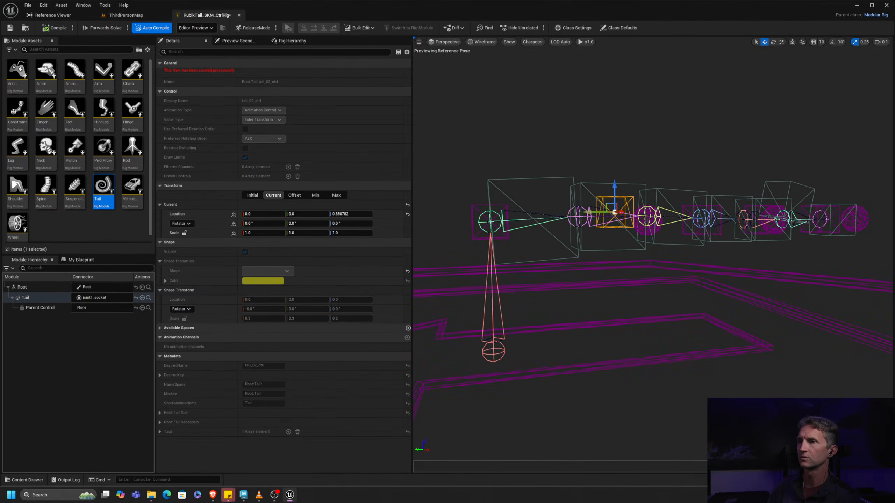
right_click_drag(679, 177, 618, 177, "alt")
middle_click_drag(647, 163, 574, 165, "alt")
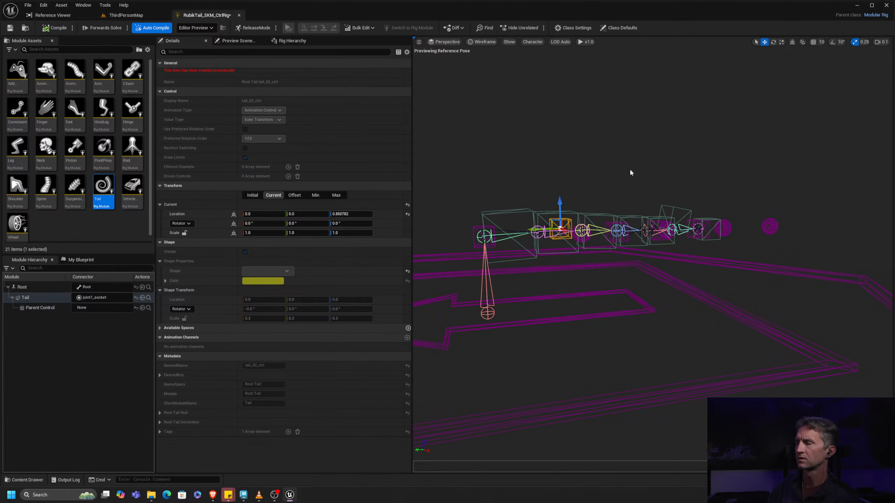
right_click_drag(522, 176, 578, 176, "alt")
left_click_drag(499, 190, 498, 150)
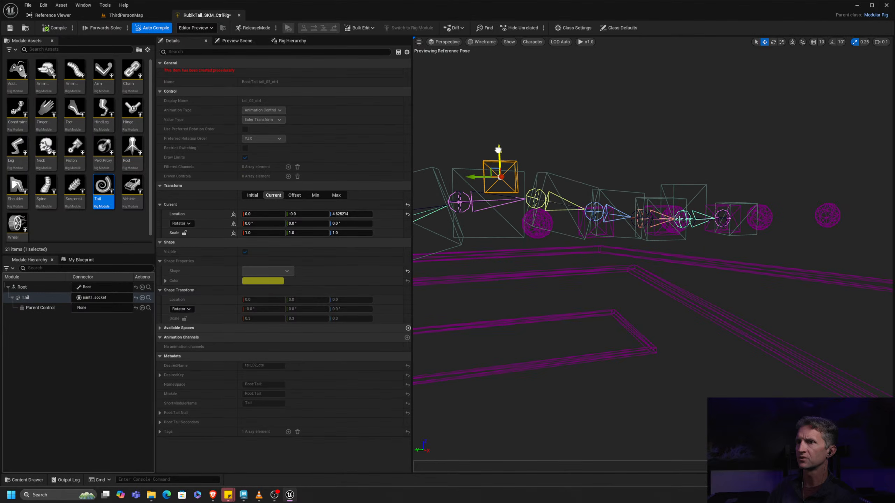
- In Unlit view, raise the second cube's IK box control to about 5.36 in Z, and undo the test pose
key("alt+3")
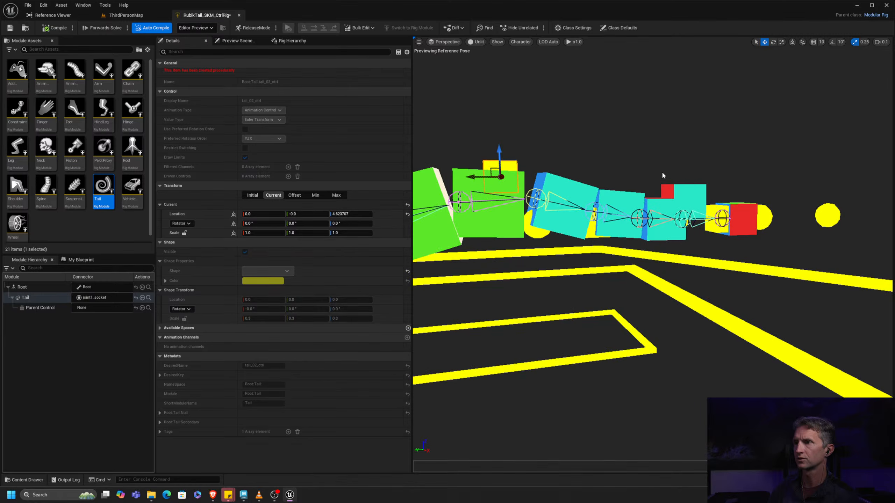
left_click_drag(663, 175, 659, 165, "alt")
right_click_drag(659, 165, 559, 166, "alt")
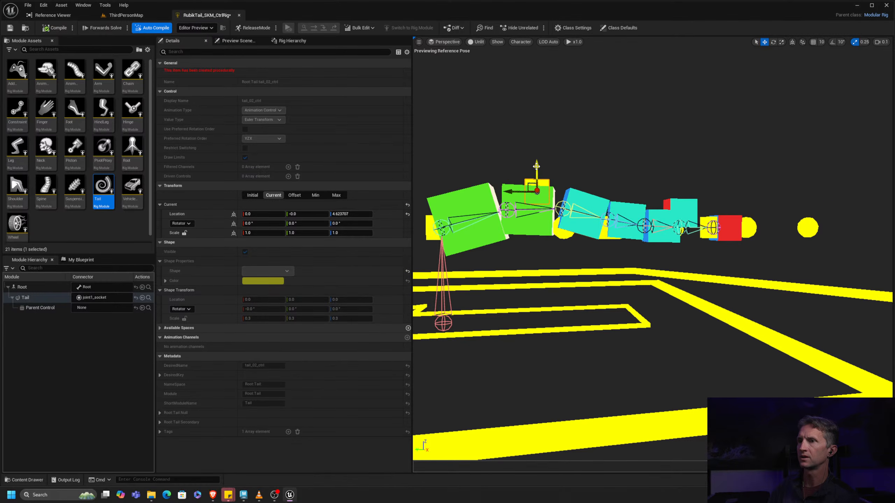
mouse_move(536, 166)
left_mouse_down()
mouse_move(549, 131)
mouse_move(548, 233)
mouse_move(549, 136)
mouse_move(551, 197)
mouse_move(557, 168)
mouse_move(549, 158)
left_mouse_up()
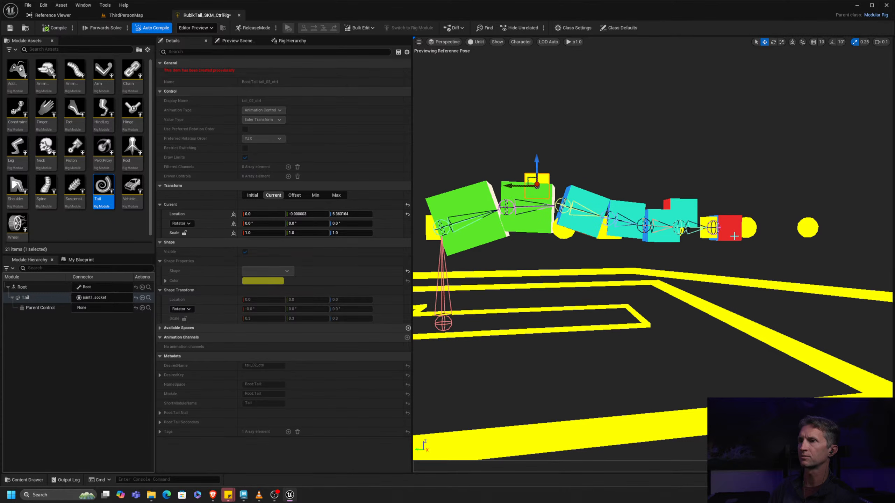
key("ctrl+z")
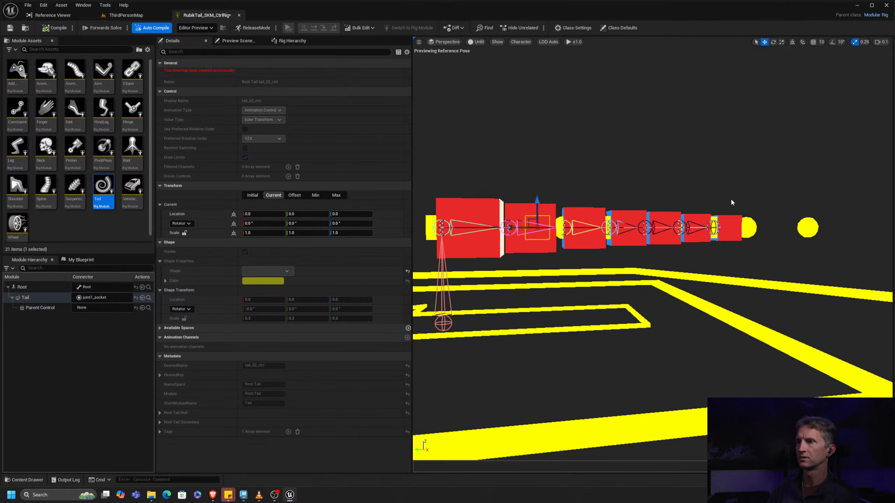
- In Wireframe view, raise the tail_04_ctrl box to about 6.4 in Z, and recompile the rig to reset the pose
key("alt+2")
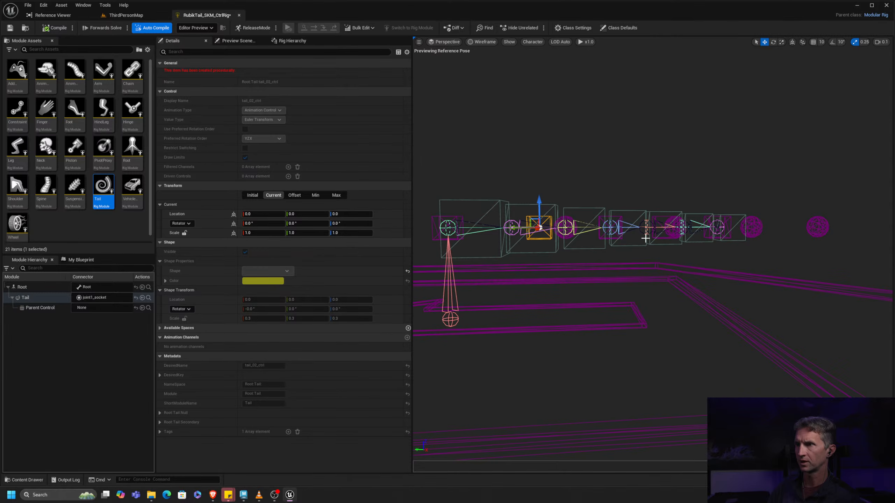
left_click(665, 238)
left_click_drag(665, 203, 681, 166)
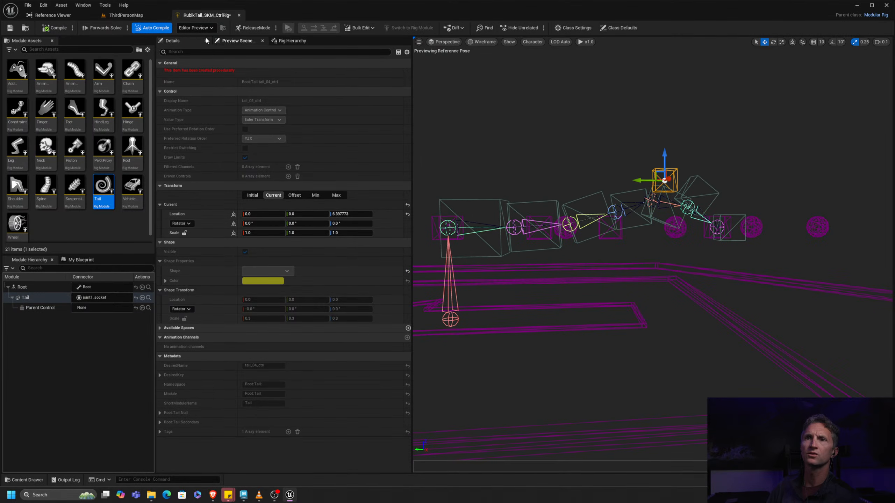
left_click(54, 28)
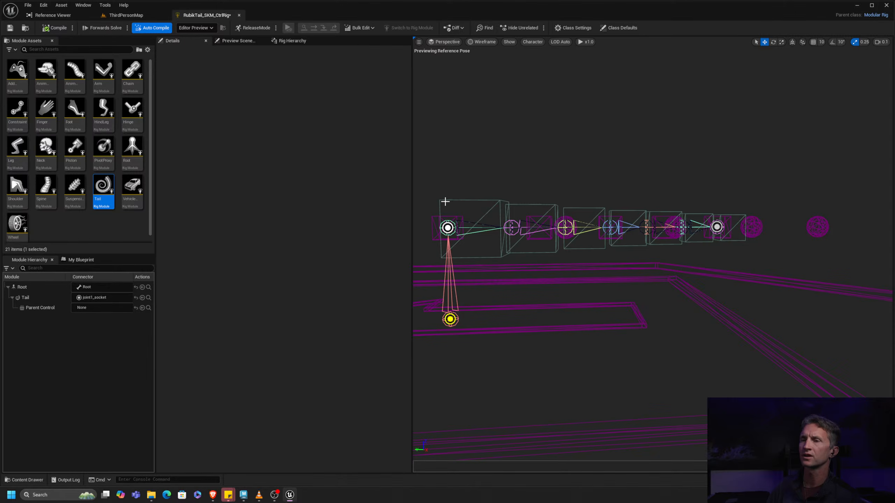
- Review the Tail module's settings and set its Up Axis to 0.0, 0.0, 1.0
left_click(117, 298)
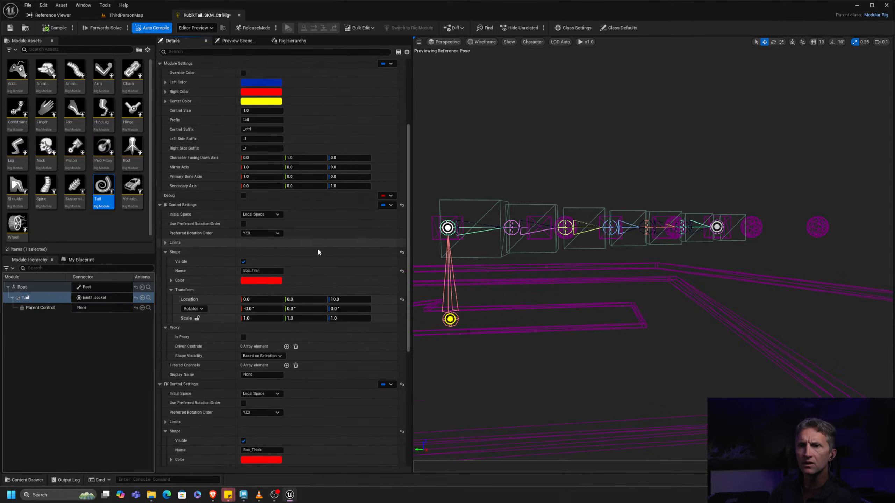
mouse_move(293, 285)
right_mouse_down()
mouse_move(294, 297)
mouse_move(294, 282)
right_mouse_up()
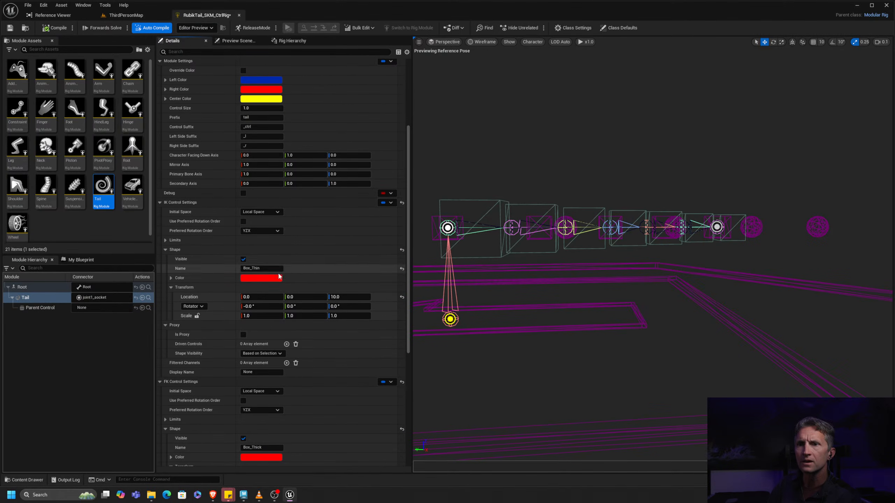
scroll(279, 276, "down", 5)
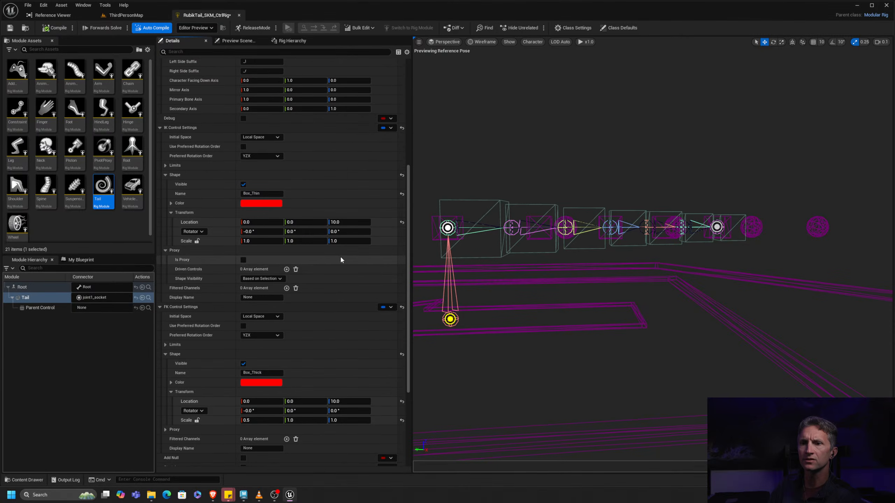
scroll(337, 280, "up", 12)
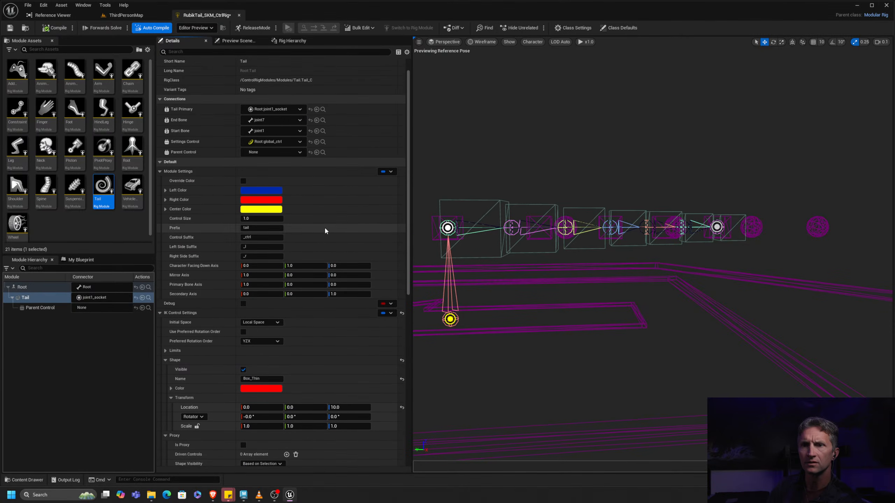
scroll(310, 324, "down", 5)
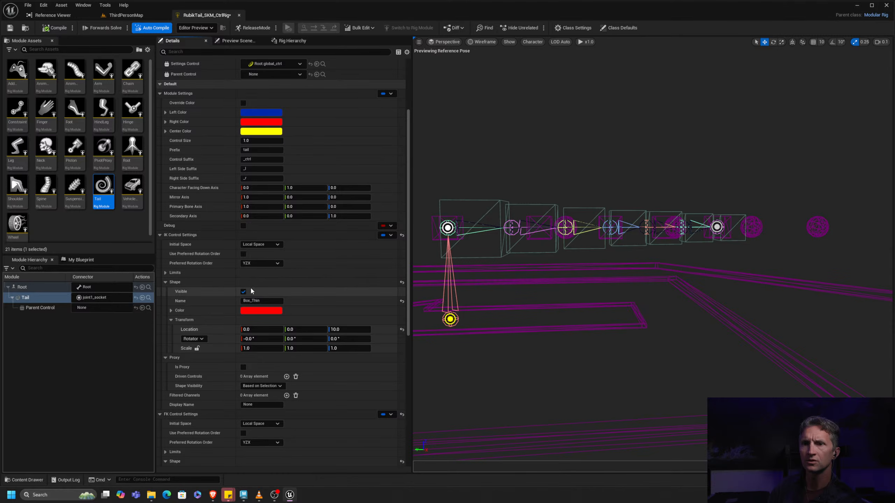
scroll(274, 226, "down", 8)
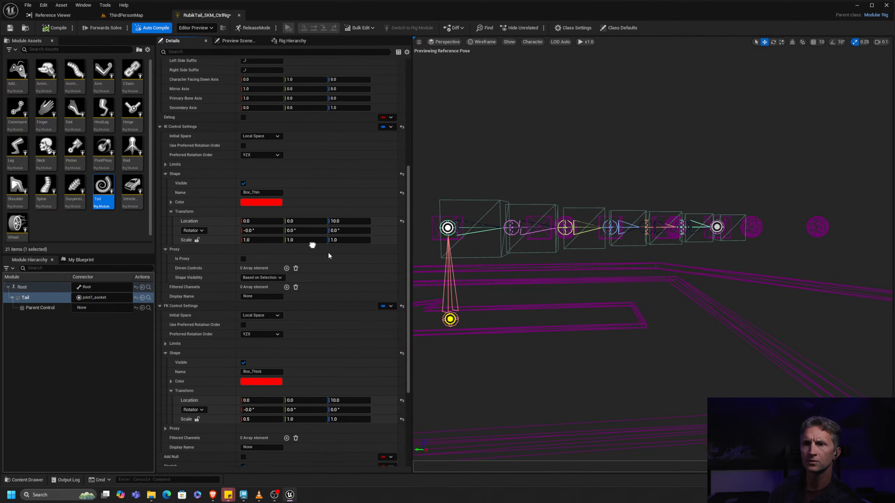
scroll(324, 253, "down", 5)
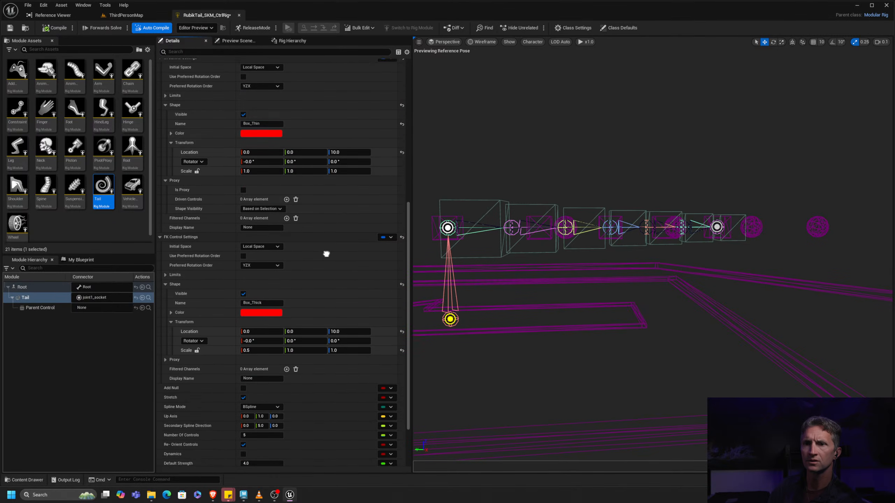
scroll(326, 253, "down", 5)
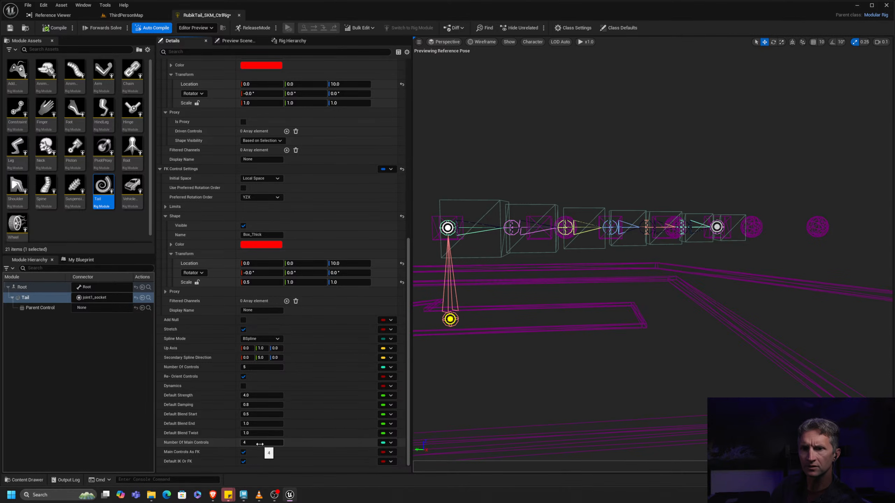
left_click(271, 348)
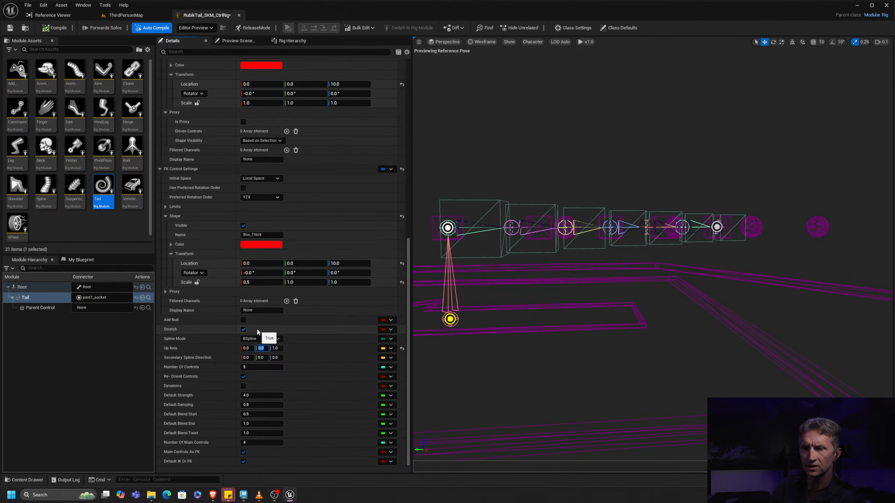
- Raise the IK box control at the second cube to test the changed Up Axis, and undo the move
right_click_drag(546, 220, 549, 221)
left_click(543, 220)
left_click_drag(532, 204, 536, 160)
key("ctrl+z")
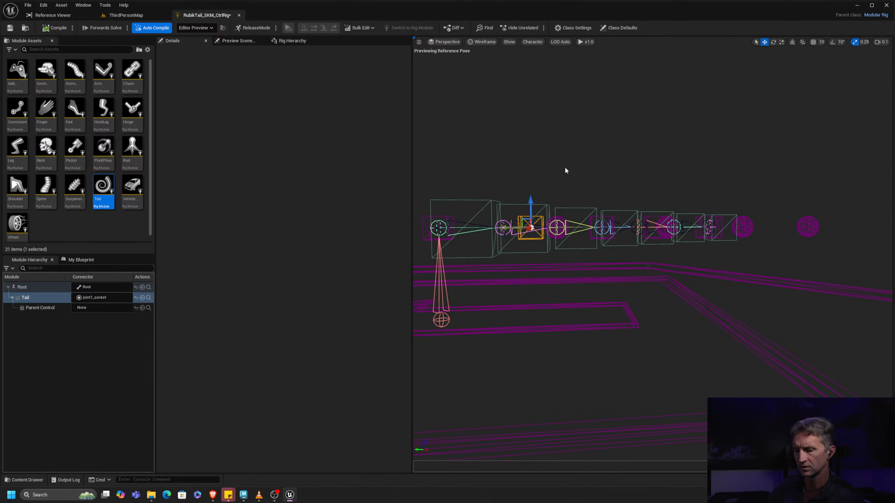
- Show the preview in Unlit view and set the Y value of the Tail module's Secondary Spline Direction to -5
key("alt+3")
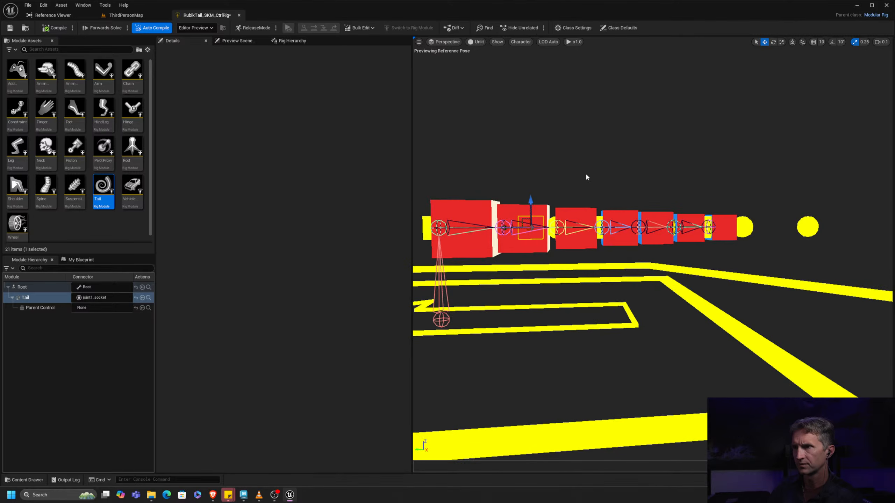
left_click(64, 300)
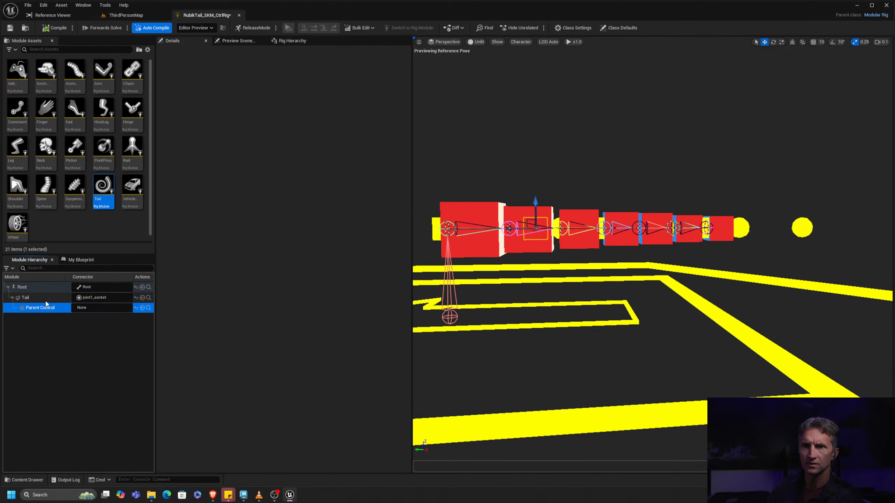
left_click(44, 308)
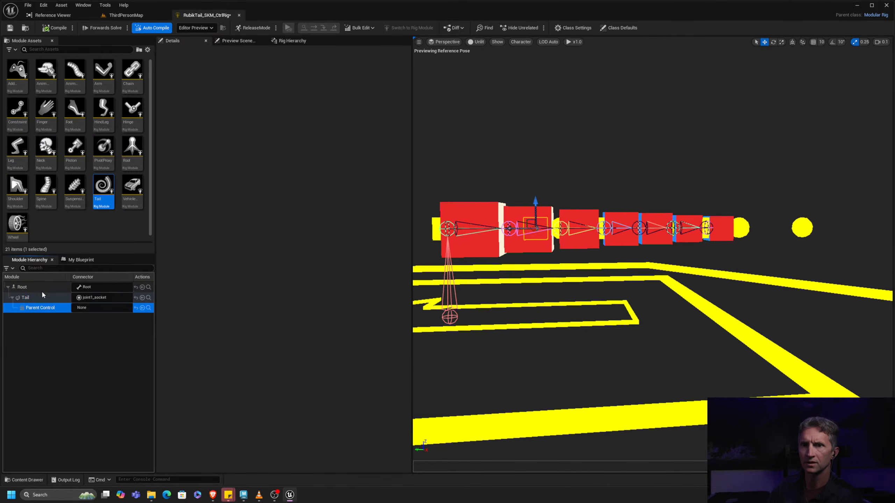
left_click(42, 297)
scroll(246, 294, "down", 10)
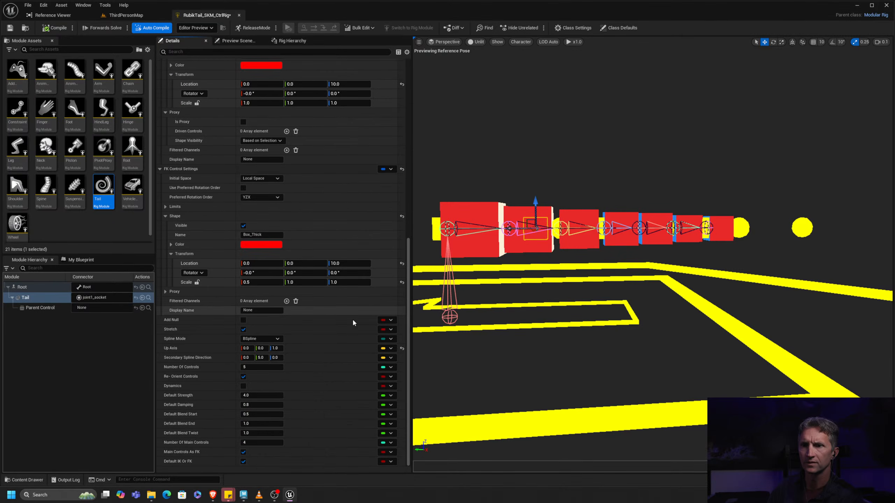
left_click(267, 358)
type("-")
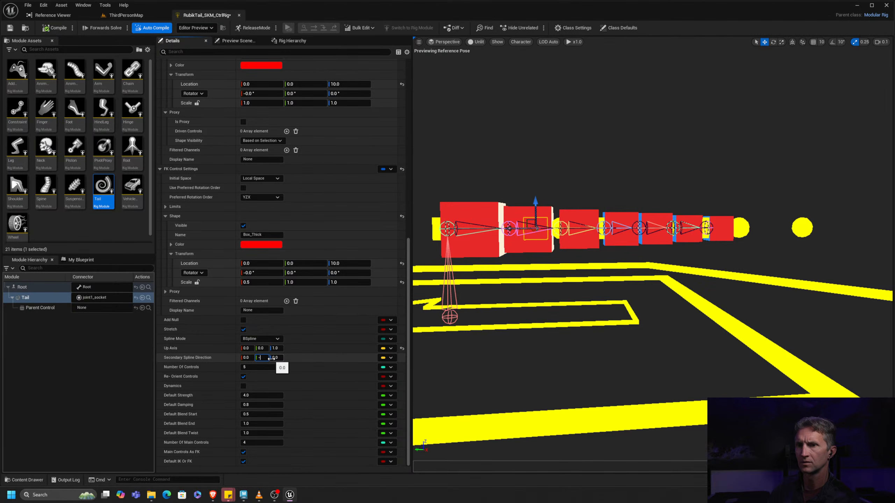
type("5")
key("Return")
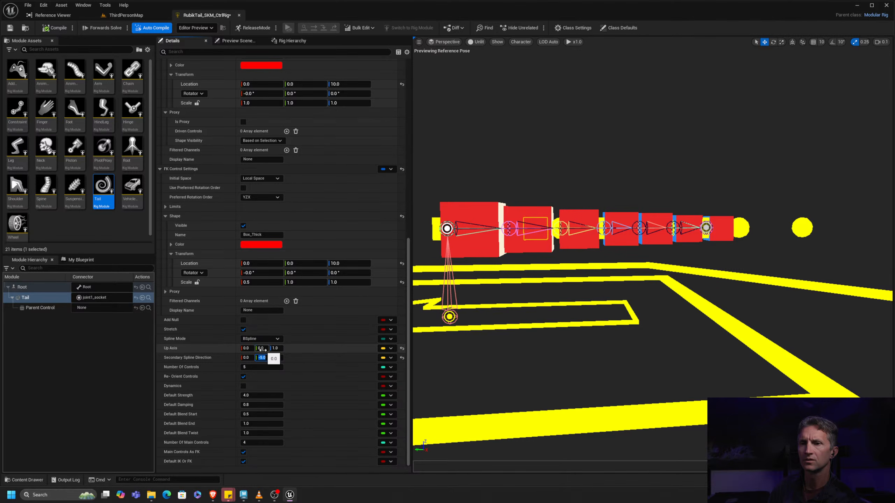
- Set the Tail module's Up Axis Y to 1 and its Secondary Spline Direction Y to 10
left_click(261, 348)
type("1")
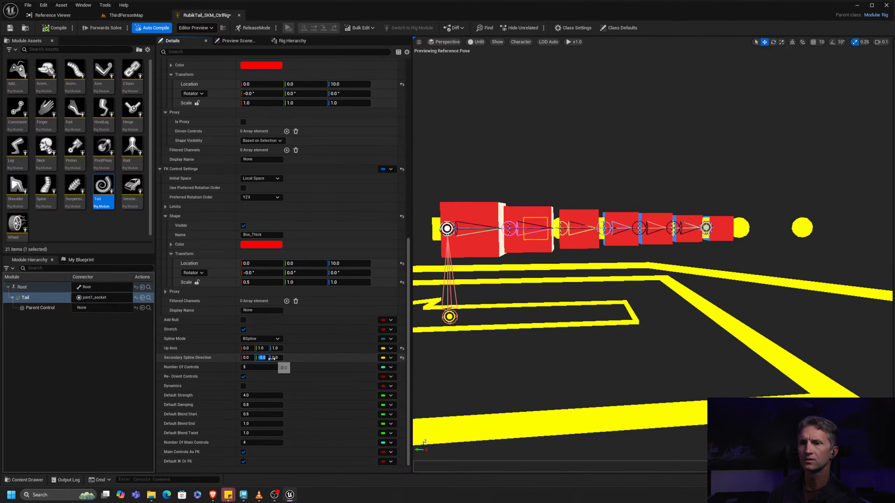
type("10")
key("Return")
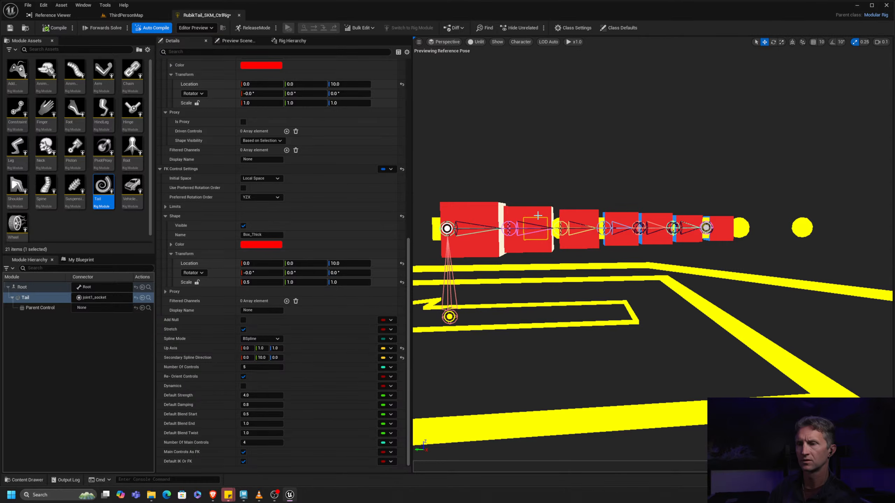
- Raise the second cube's IK box control as a test, and set the Tail module's Up Axis Z to 0
left_click_drag(550, 204, 548, 157, "alt")
left_click(540, 218)
left_click(41, 296)
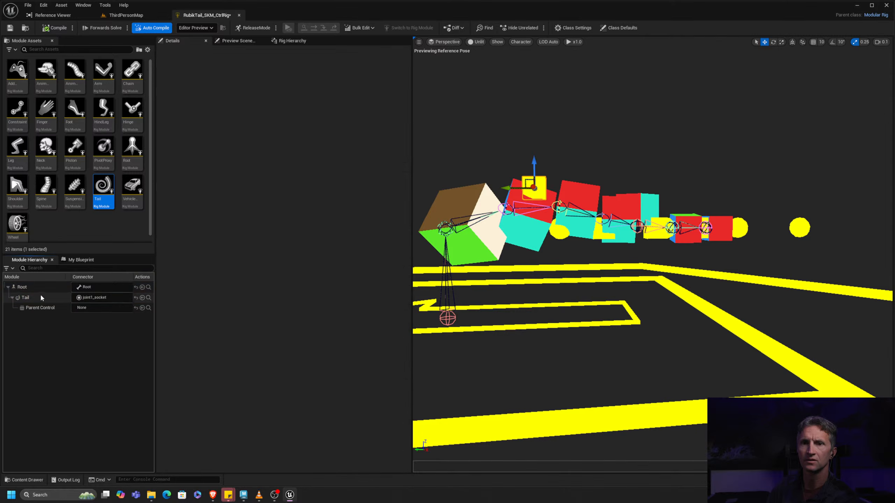
scroll(341, 308, "down", 5)
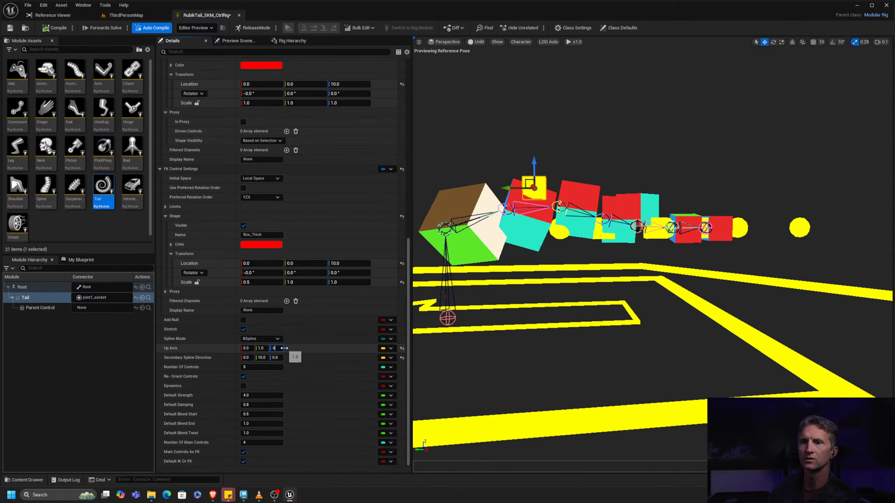
key("Return")
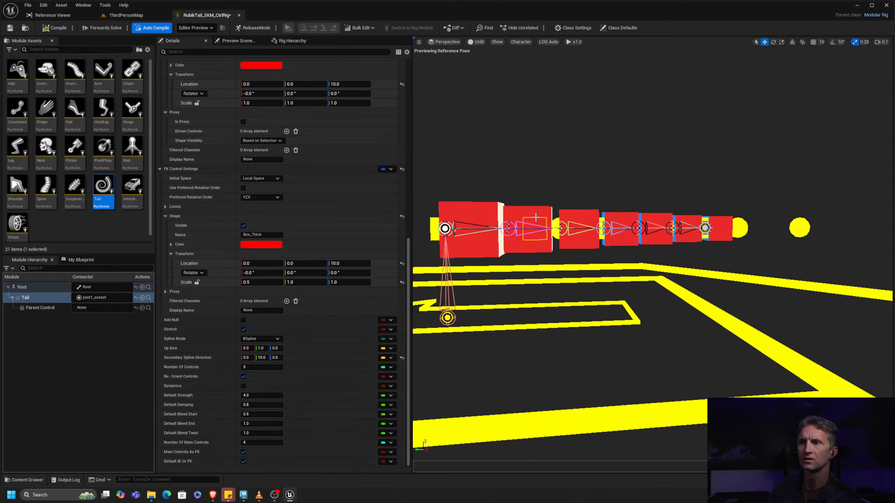
- Raise the second cube's IK box control to about 2.02 in Z, recompile to reset the pose, and reopen the Tail module's properties
left_click_drag(539, 209, 555, 220, "alt")
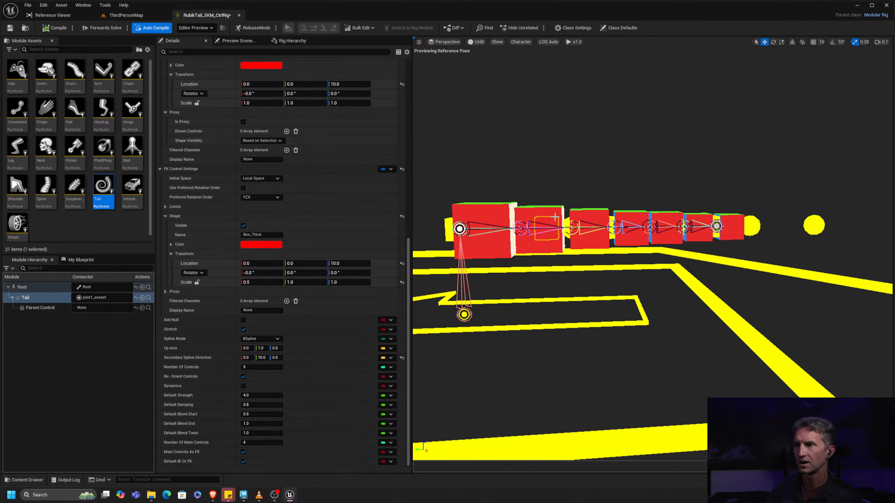
left_click(555, 217)
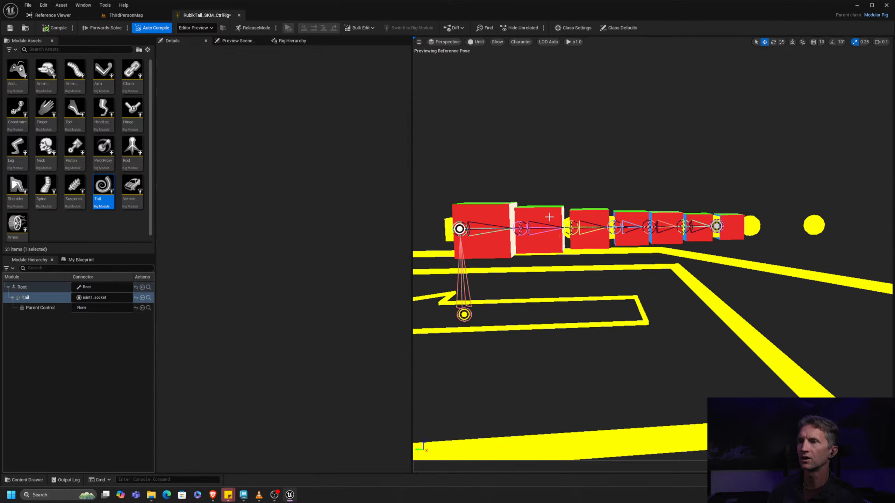
left_click_drag(547, 204, 575, 187)
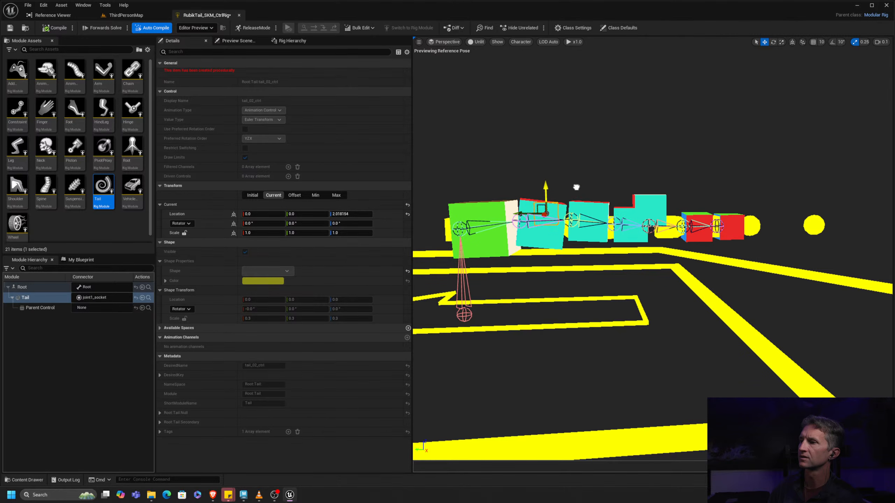
left_click(56, 32)
left_click(39, 297)
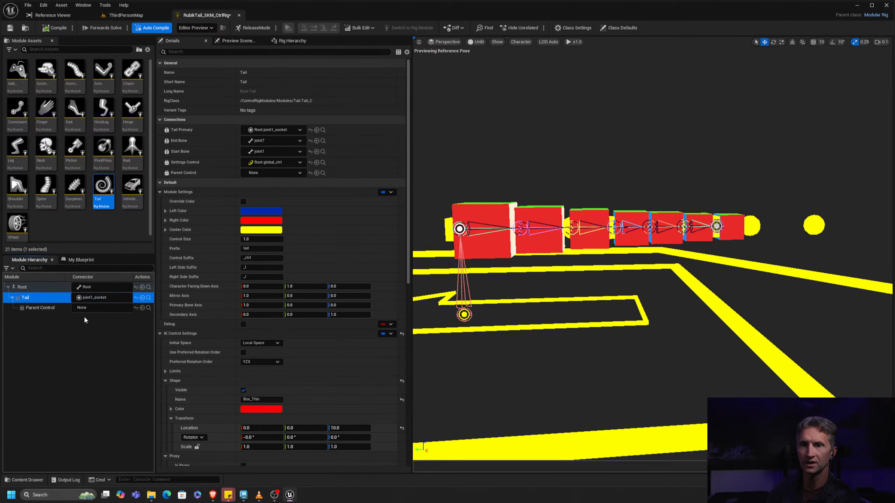
- Set the Tail module's Up Axis to X 1 and Y 0, and raise the second cube's IK box control to about 4.26 in Z
scroll(309, 241, "down", 10)
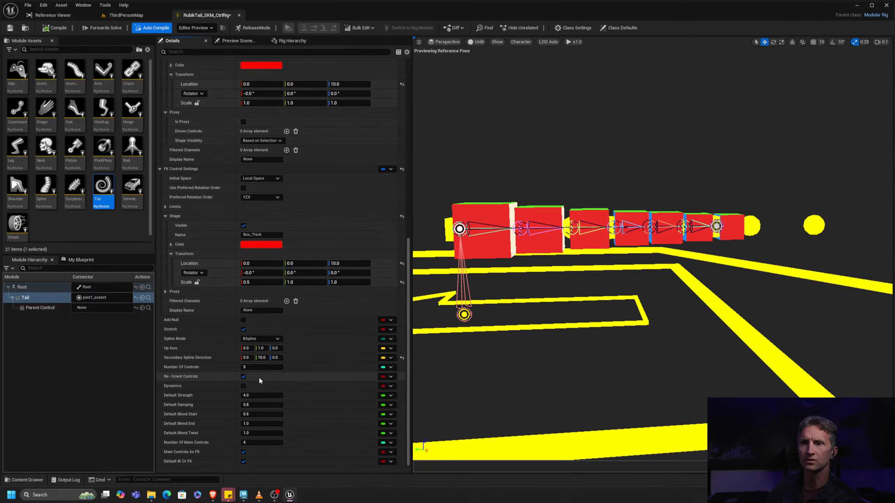
type("1")
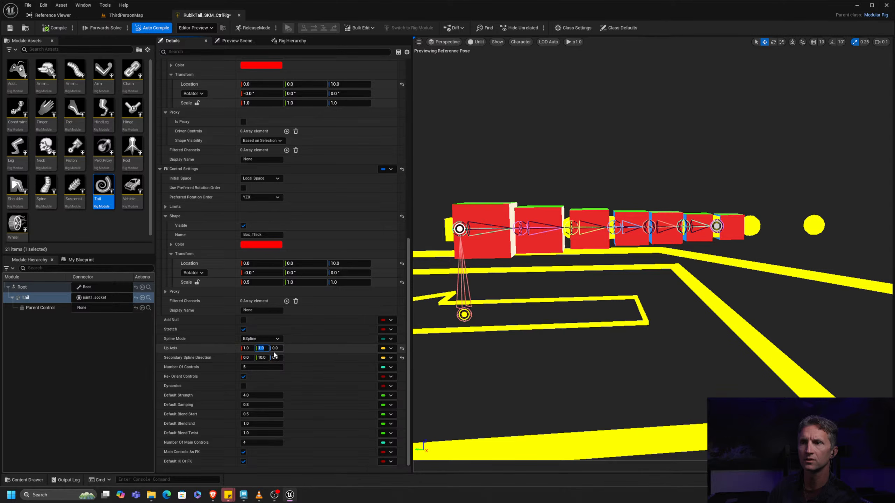
key("Tab")
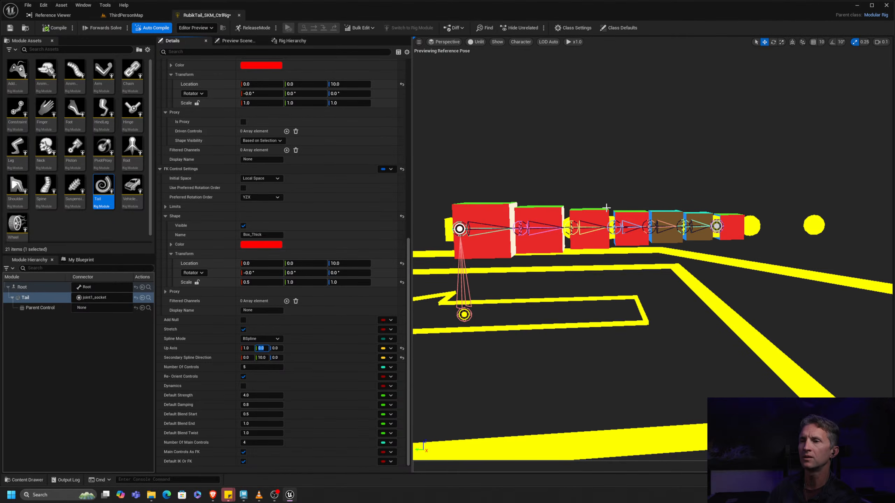
left_click(545, 222)
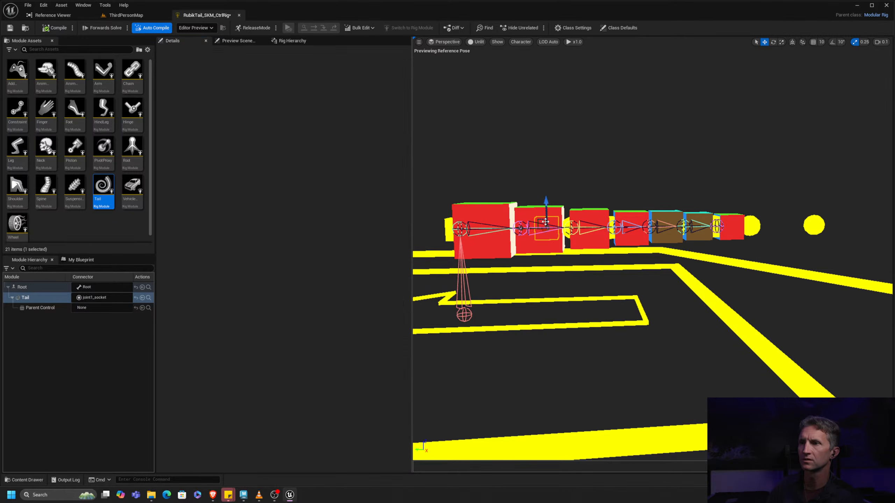
left_click_drag(545, 221, 545, 193)
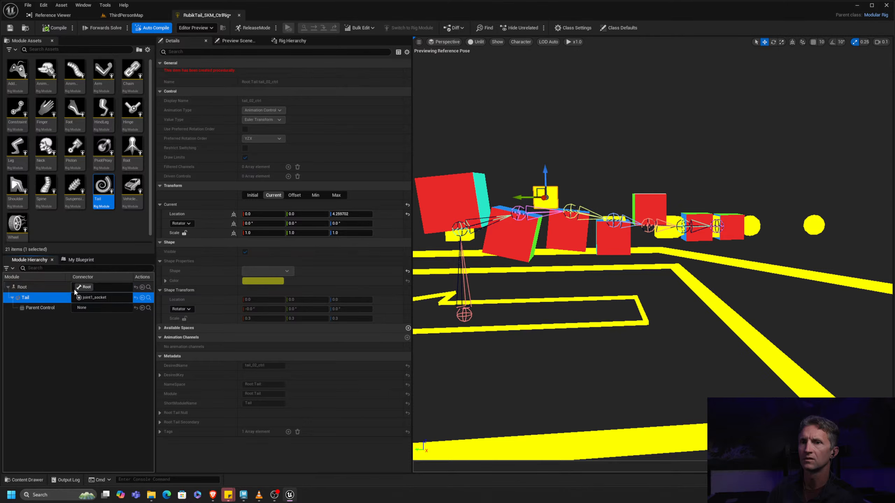
- Set the Tail module's Up Axis to X 0 and Y 1, and its Secondary Spline Direction Y to -5
left_click(49, 297)
scroll(284, 383, "down", 5)
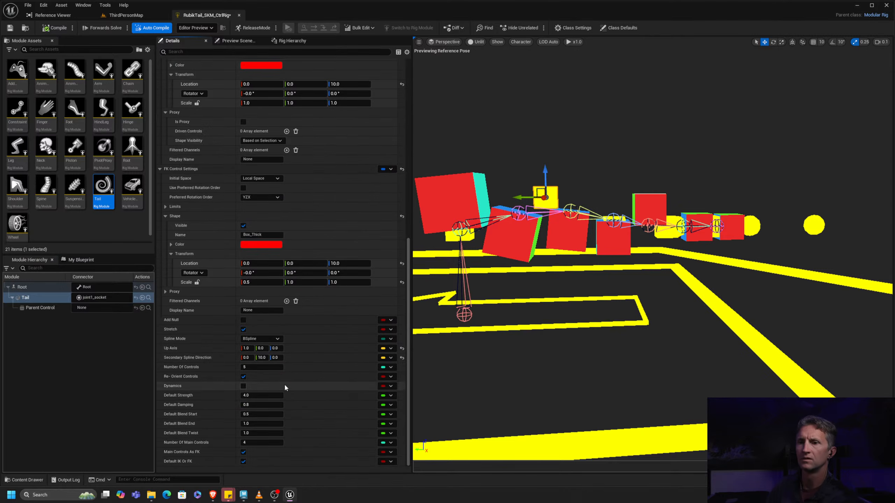
left_click(250, 348)
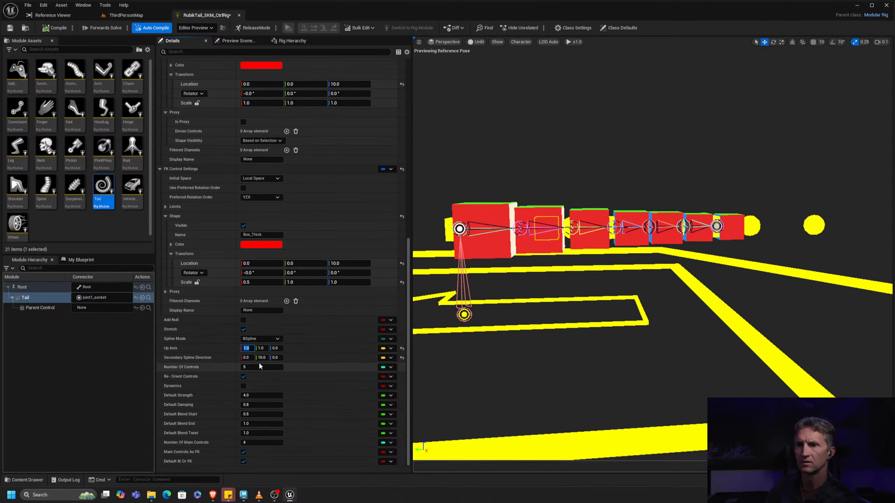
type("0")
left_click(263, 357)
type("-5")
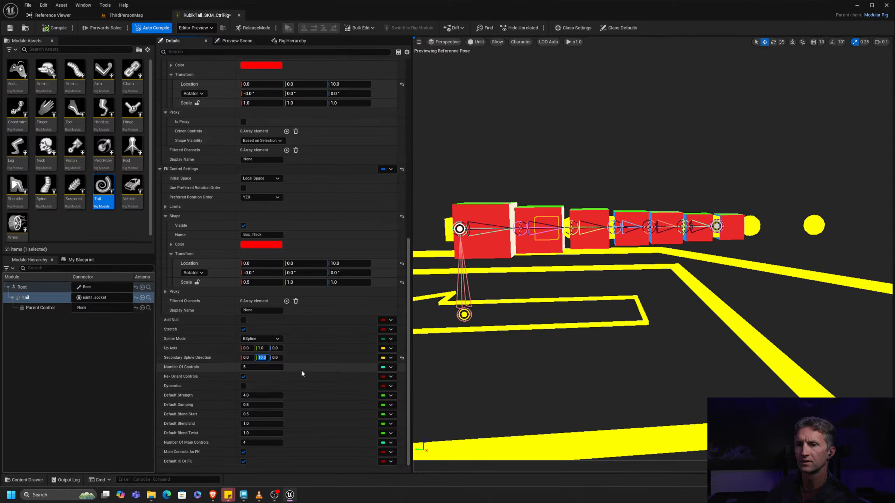
- Set the Tail module's Number Of Controls to 3 and recompile the rig
left_click(259, 367)
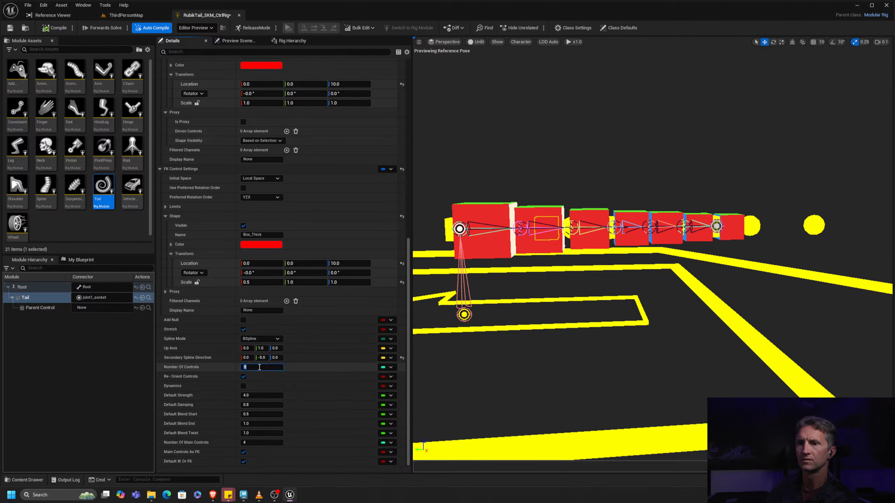
type("3")
key("Return")
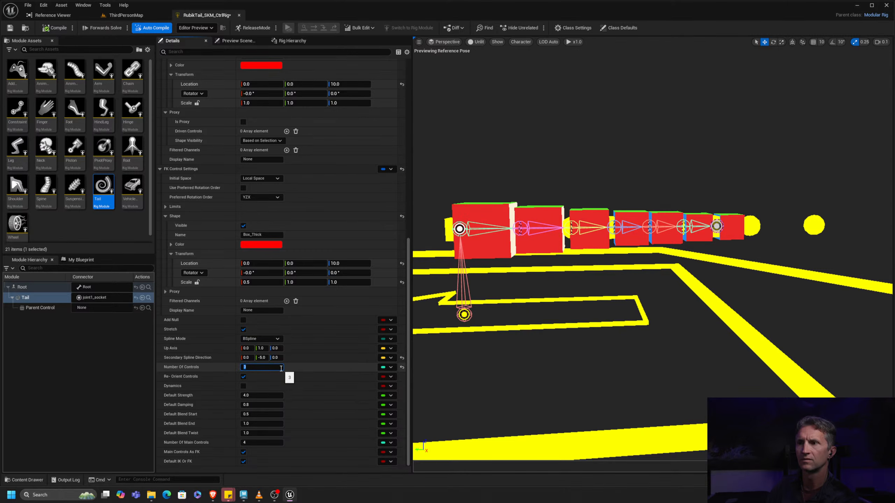
left_click(58, 28)
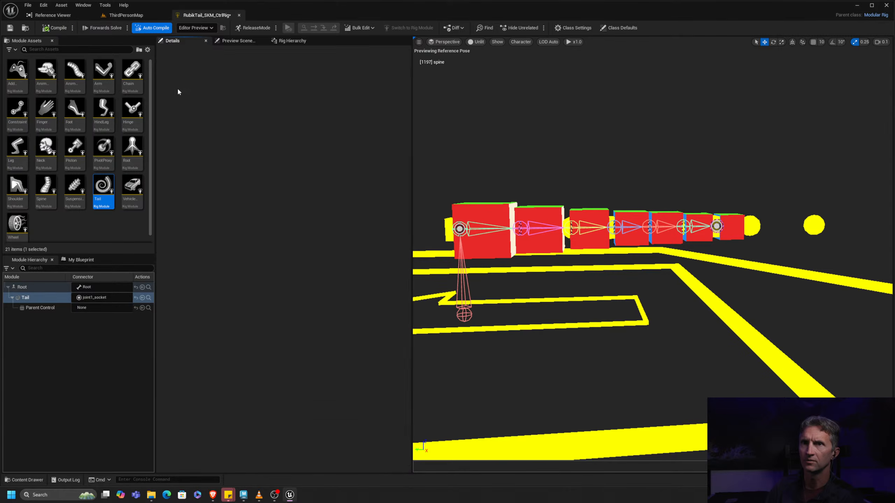
- Show the preview in Wireframe view and raise the middle IK box control to about 6.14 in Z as a test
key("alt+2")
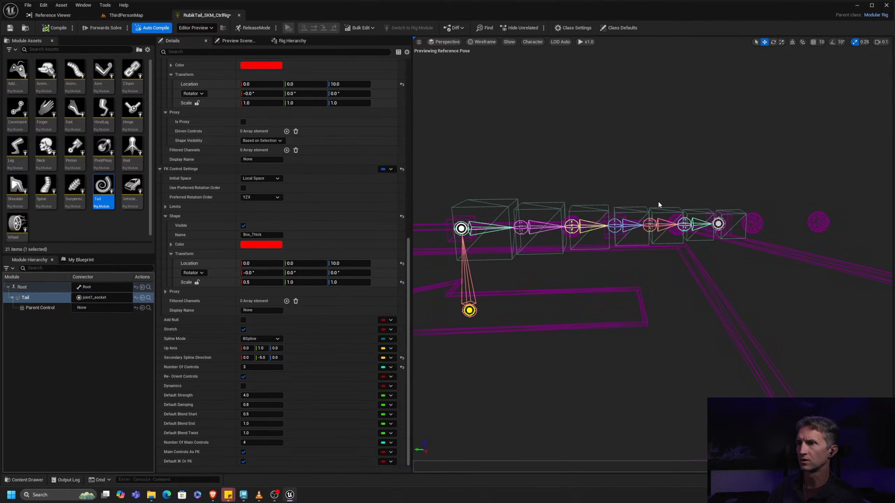
left_click(630, 221)
left_click_drag(614, 204, 614, 161)
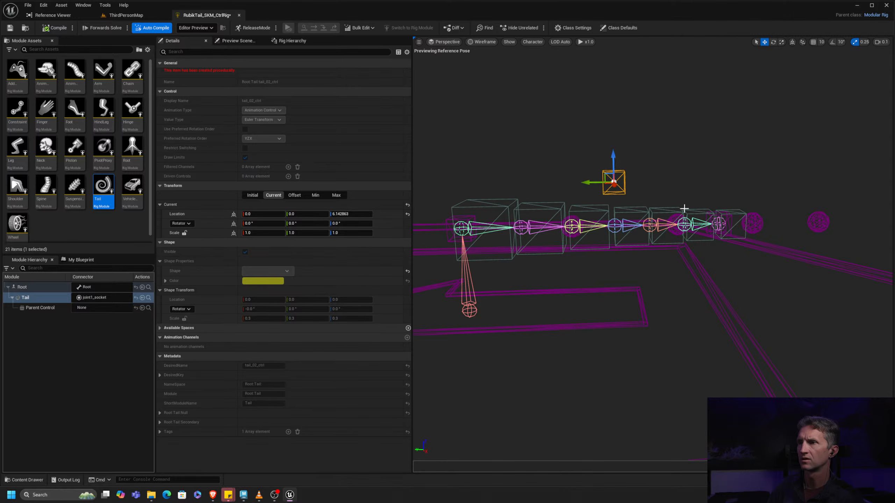
- Set the Tail module's Number Of Controls to 4
left_click(48, 298)
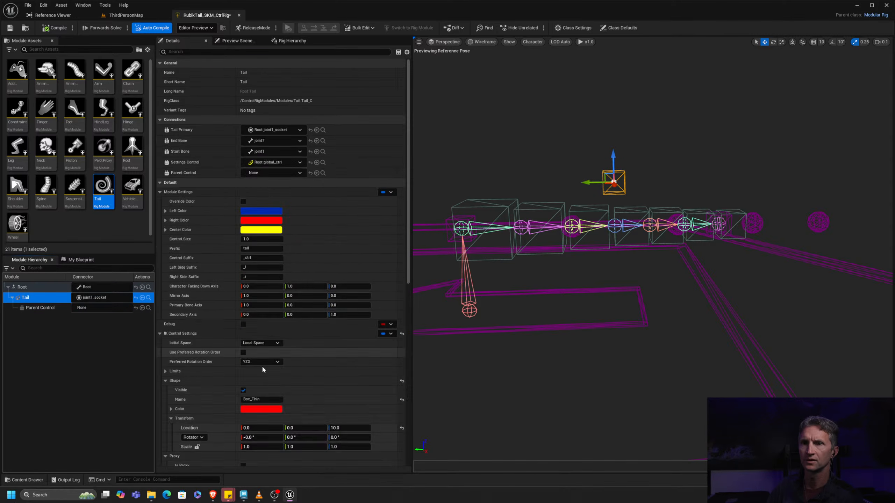
scroll(262, 365, "down", 5)
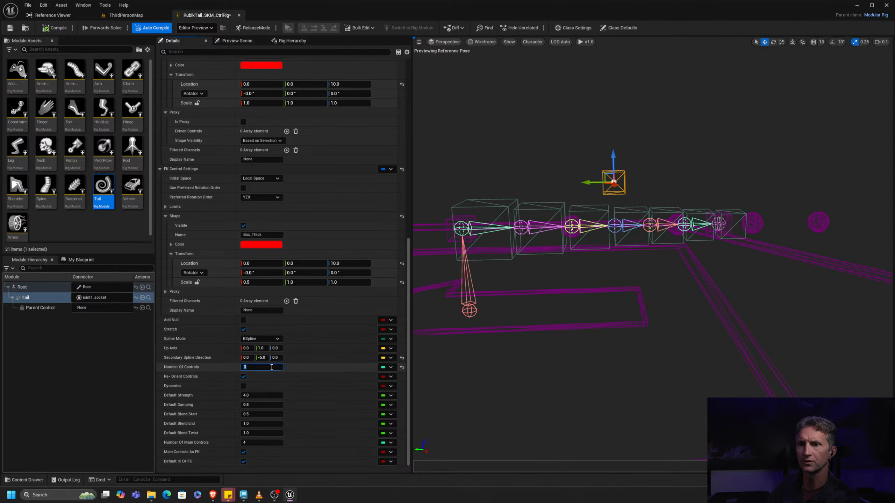
type("4")
key("Return")
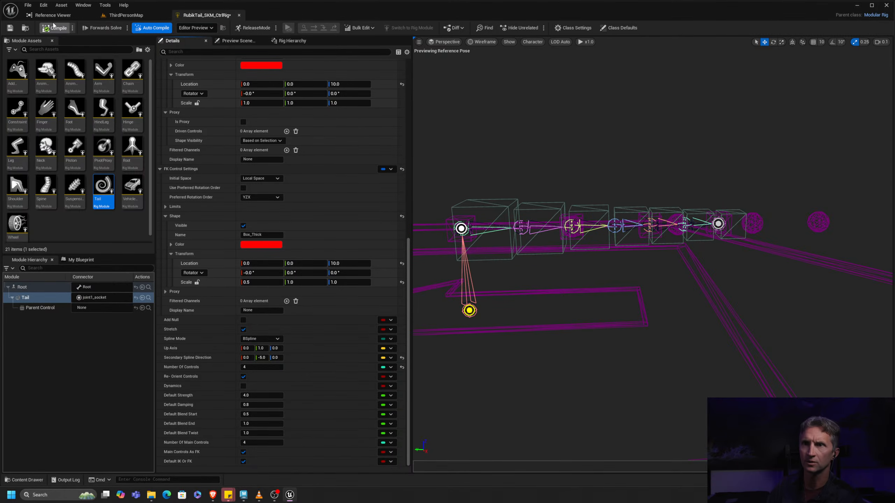
- Raise the third IK box control to about 5.17 in Z and lift the tail's end control well above the chain
left_click(647, 222)
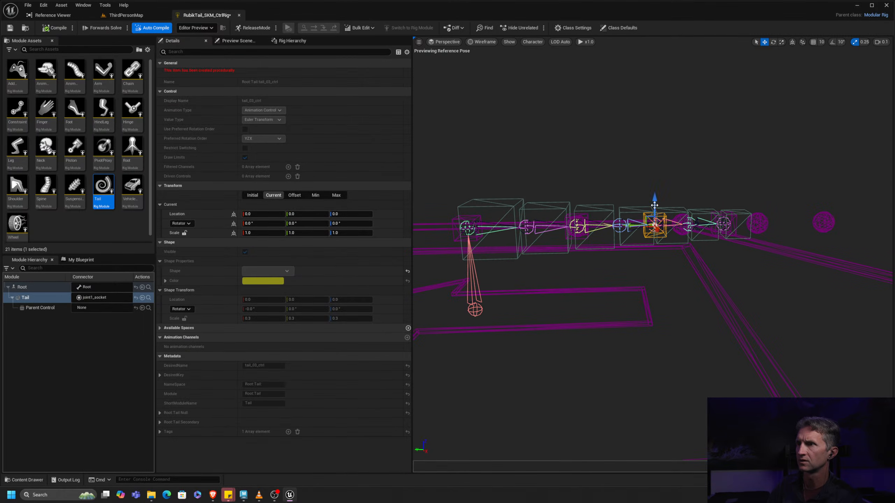
left_click_drag(654, 197, 690, 172)
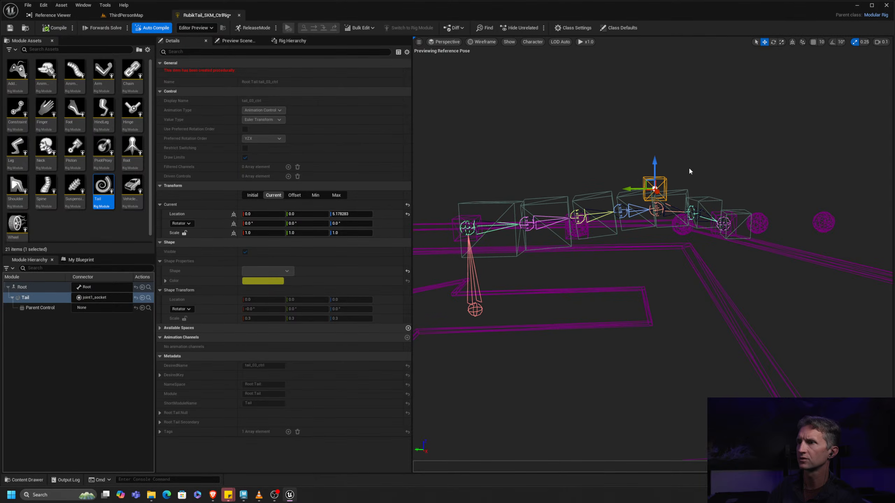
left_click(737, 221)
left_click_drag(735, 186, 743, 81)
- Lower the tail's second IK box control to about -1.5 in Z and frame it in the preview
mouse_move(583, 210)
left_mouse_down("alt")
mouse_move(576, 227)
mouse_move(564, 140)
mouse_move(573, 218)
left_mouse_up("alt")
left_click(588, 237)
key("f")
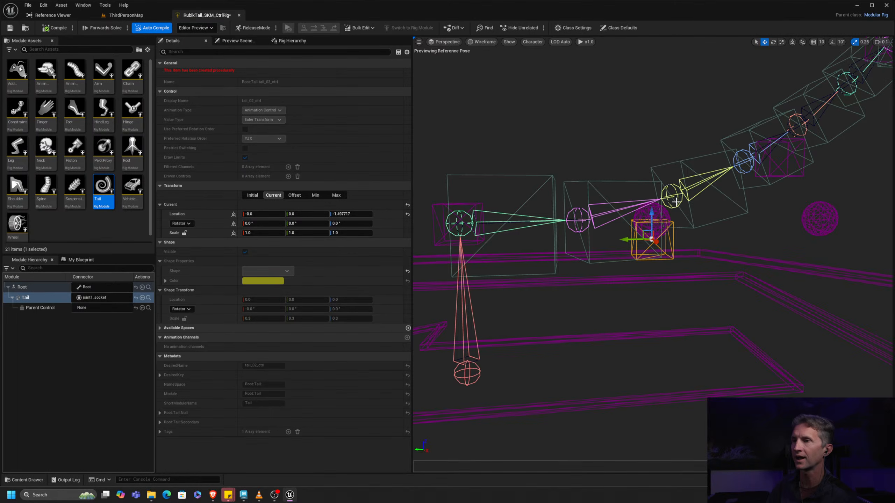
left_click_drag(676, 202, 652, 214, "alt")
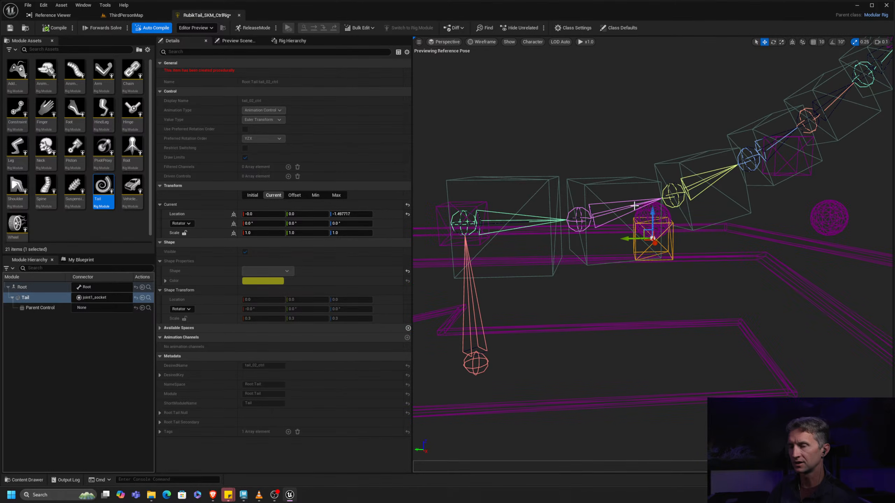
- Show the preview in Unlit view and raise the second IK box control to about 1.64 in Z
key("alt+3")
mouse_move(652, 208)
left_mouse_down()
mouse_move(651, 267)
mouse_move(637, 143)
mouse_move(643, 229)
mouse_move(648, 179)
mouse_move(632, 218)
mouse_move(650, 210)
mouse_move(636, 104)
mouse_move(645, 289)
mouse_move(647, 222)
left_mouse_up()
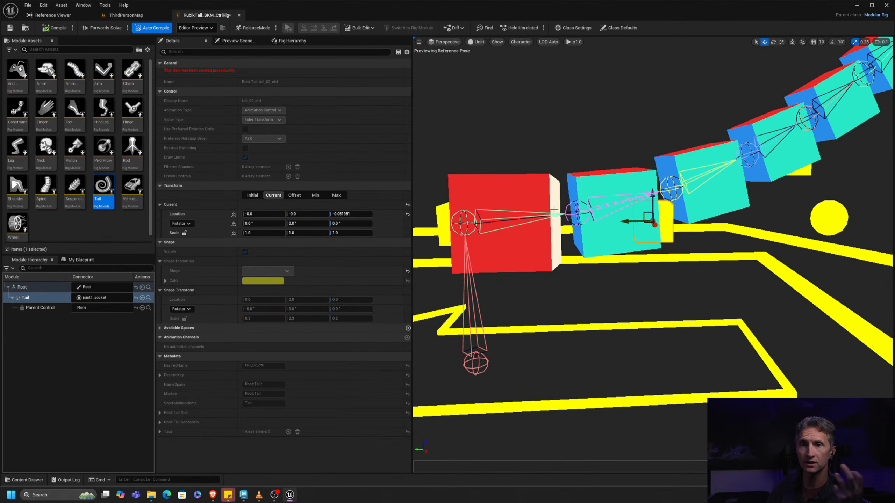
left_click_drag(652, 195, 634, 175)
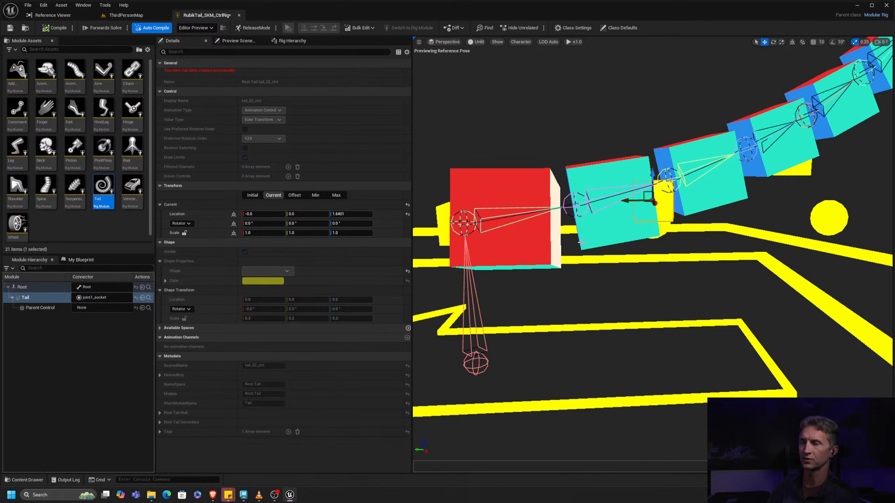
- Undo the second IK control's vertical moves, shift it to about -6.32 in X, and examine how the second cube twists
left_click_drag(581, 242, 576, 292, "alt")
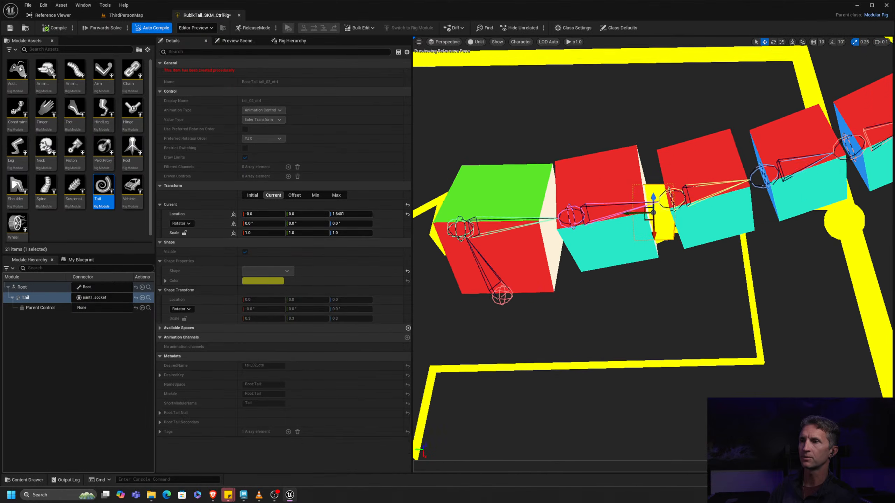
left_click_drag(646, 242, 646, 253, "alt")
key("ctrl+z")
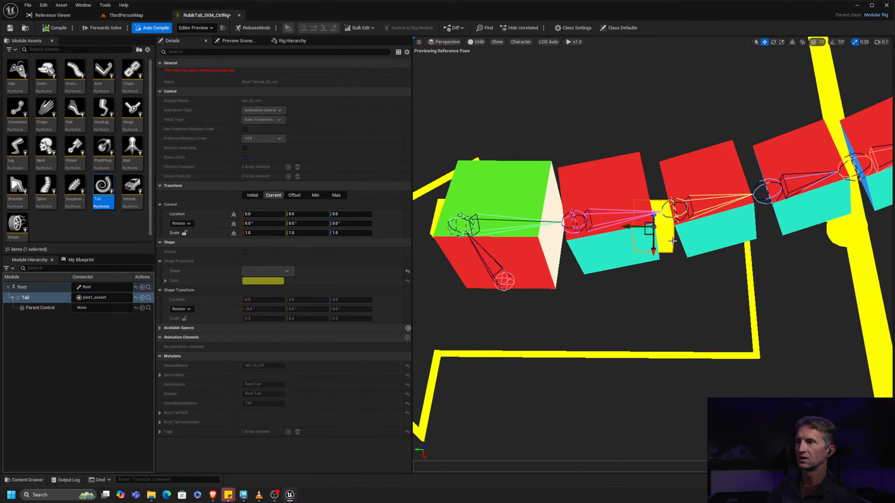
left_click_drag(669, 286, 750, 189, "alt")
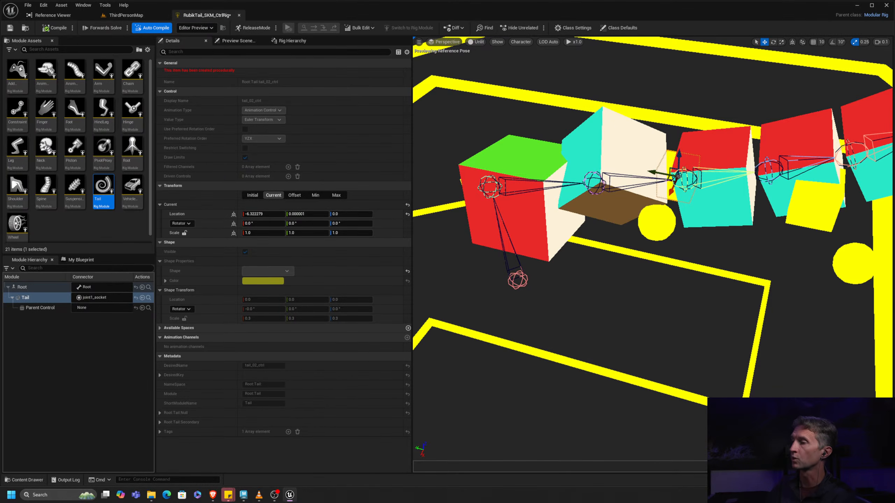
left_click_drag(634, 275, 708, 266, "alt")
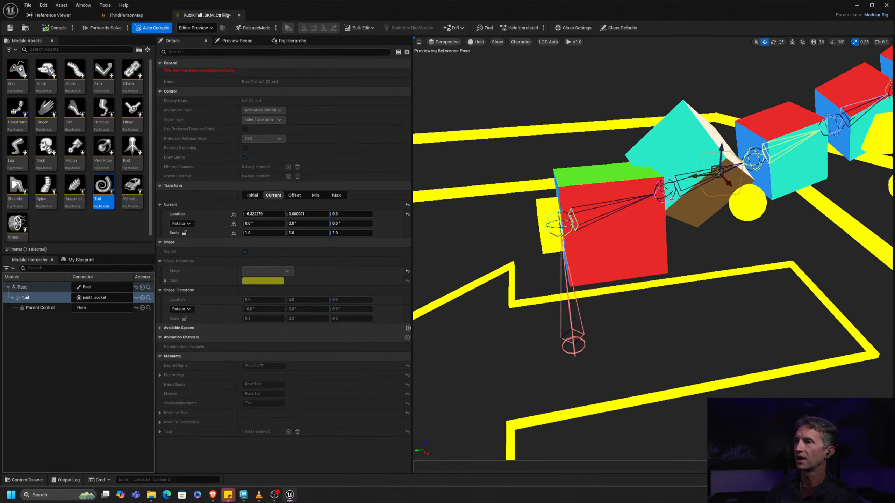
middle_click_drag(757, 227, 706, 251, "alt")
right_click_drag(706, 251, 625, 259, "alt")
left_click_drag(624, 259, 645, 259, "alt")
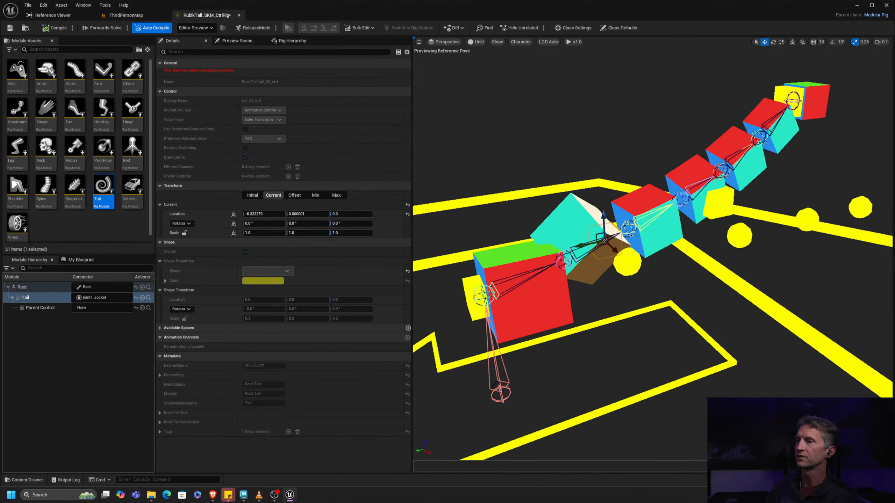
left_click_drag(595, 274, 593, 271, "alt")
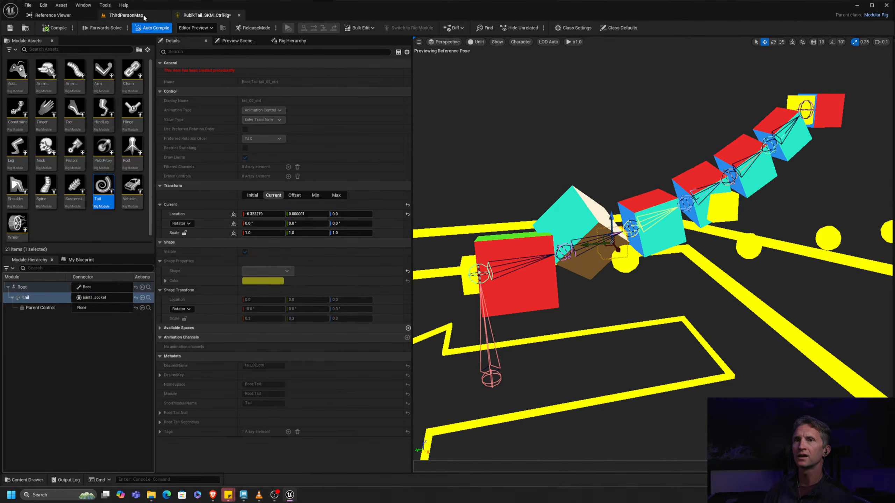
- Open the RubikTail_CR control rig from the RubiksIK folder and bring its whole cube chain into view in the preview
left_click(126, 15)
left_click(296, 373)
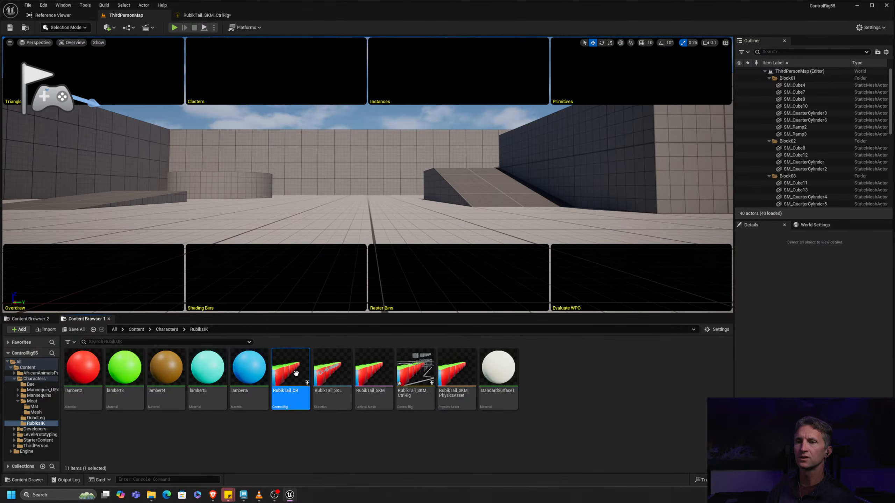
double_click(306, 375)
scroll(581, 258, "down", 2)
right_click_drag(581, 257, 463, 256)
left_click_drag(243, 217, 169, 199, "alt")
right_click_drag(240, 214, 118, 202, "alt")
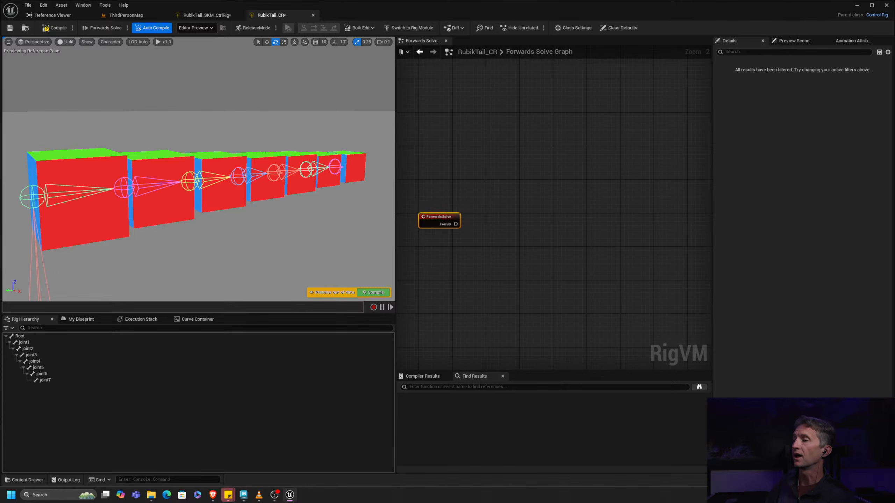
- Return to RubikTail_SKM_CtrlRig and highlight the generated bones tail_01_rig through tail_07_rig in its rig hierarchy
left_click(214, 16)
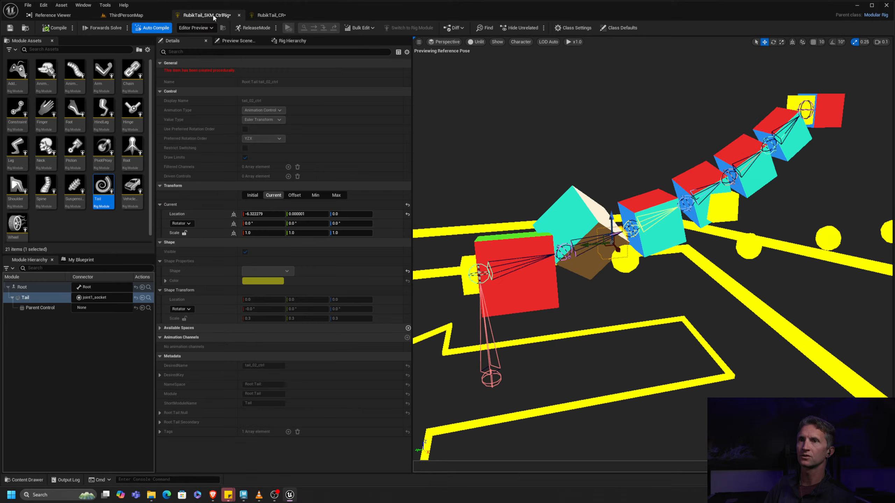
left_click(292, 41)
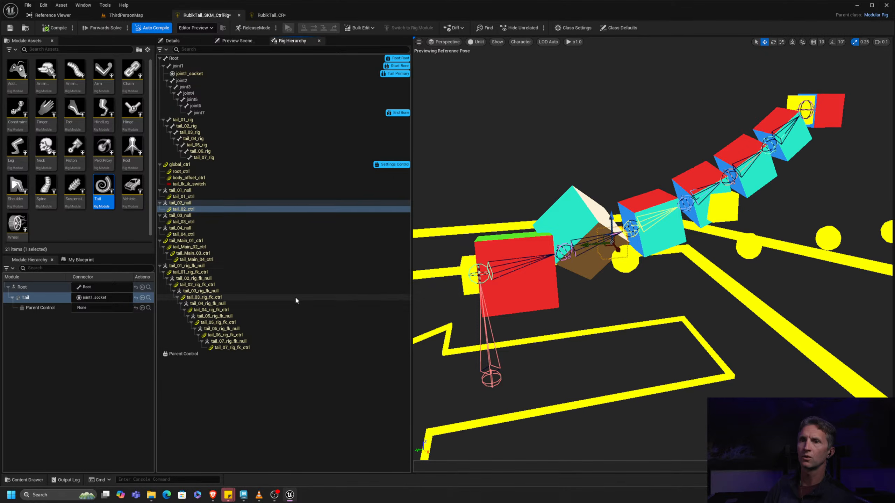
scroll(284, 344, "down", 2)
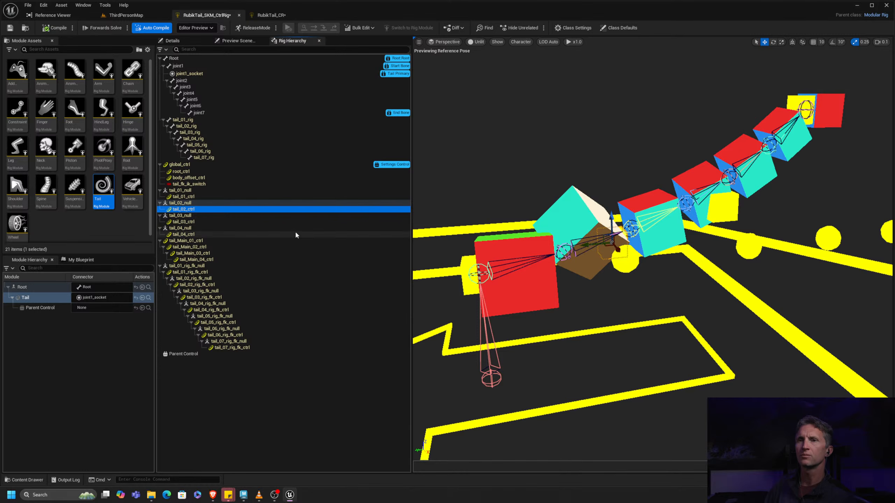
left_click(197, 119)
left_click(218, 158, "shift")
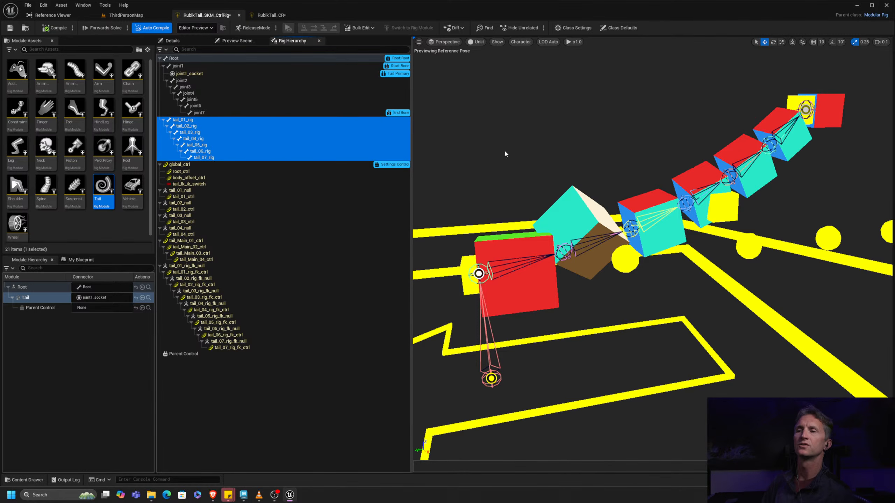
left_click(193, 121)
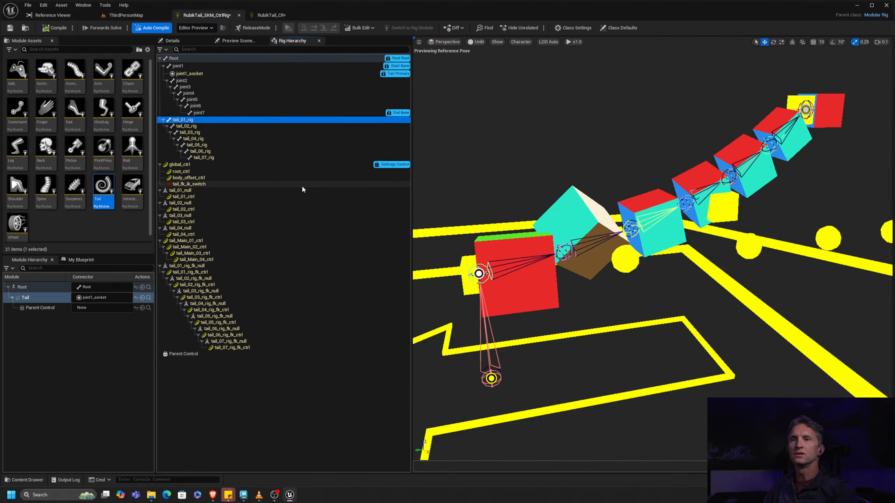
left_click(216, 157, "shift")
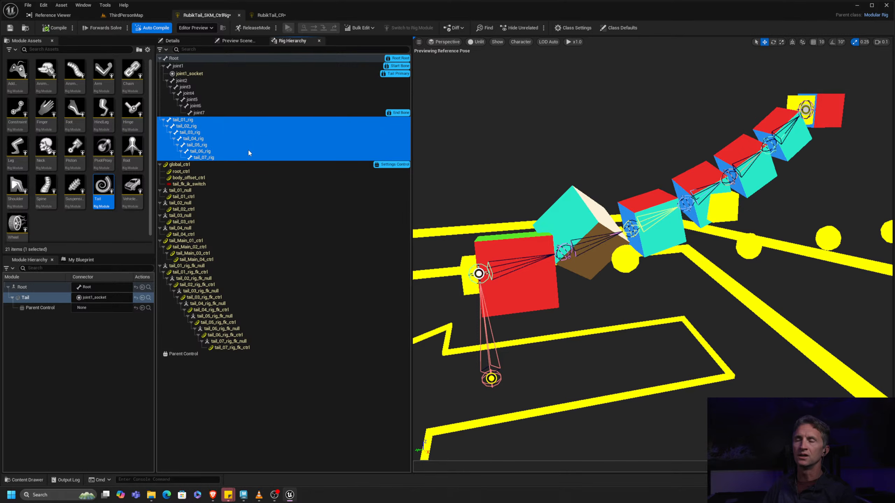